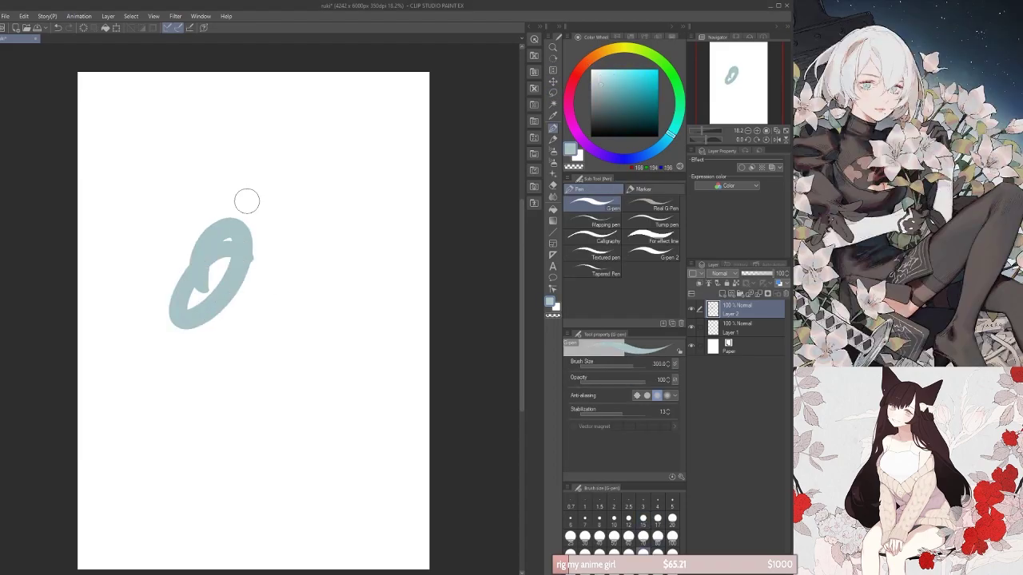
Step: Block in the figure's head, body and flowing hair in pale lavender, adding textured brush strokes to the hair beside the back
mouse_move(247, 201)
left_mouse_down()
mouse_move(217, 183)
mouse_move(274, 216)
mouse_move(297, 200)
mouse_move(218, 465)
mouse_move(212, 272)
mouse_move(260, 498)
mouse_move(407, 484)
mouse_move(428, 447)
left_mouse_up()
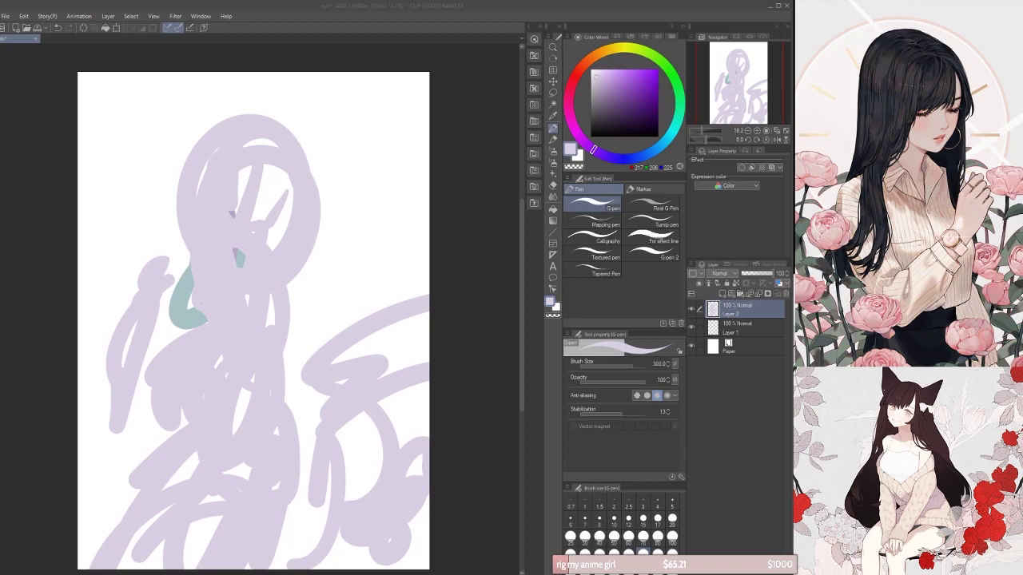
key("b")
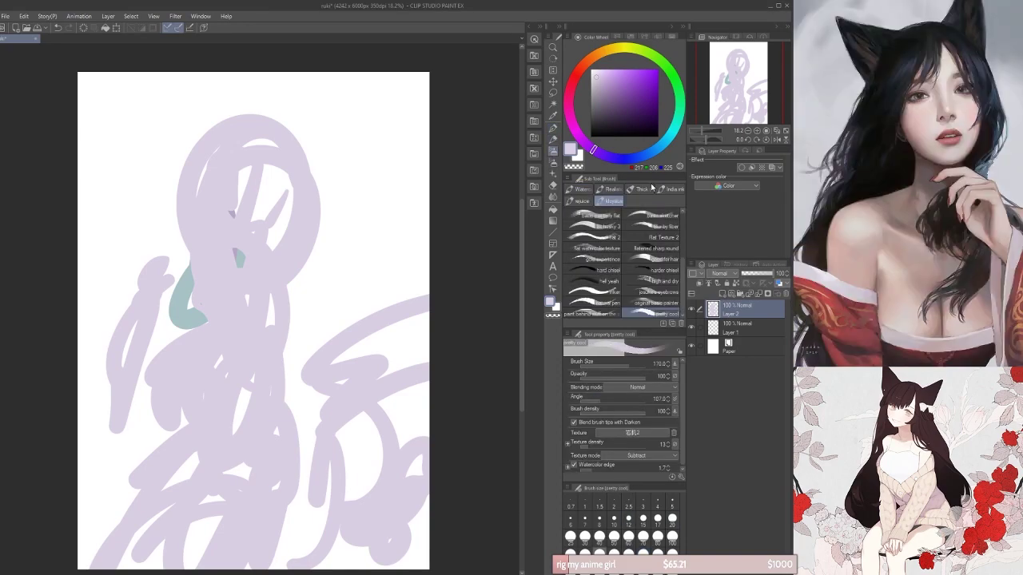
left_click(593, 237)
left_click_drag(364, 292, 355, 479)
Step: Enlarge the eyebrow brush to 1700 and fill out the lavender silhouette of the arm and the flowing hair
left_click(656, 292)
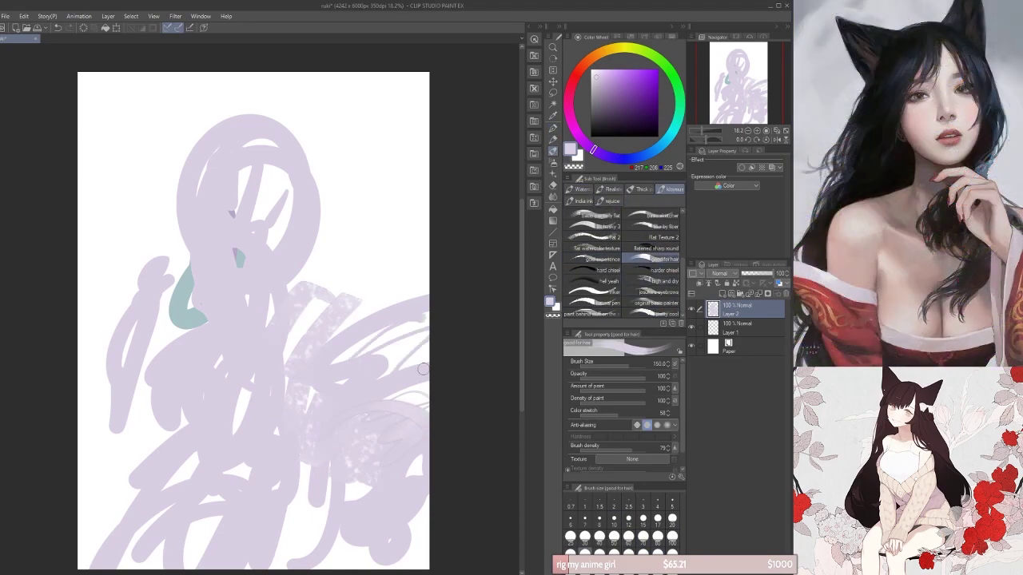
key("]")
key("]")
key("]")
key("]")
key("]")
key("]")
key("]")
key("]")
key("]")
key("]")
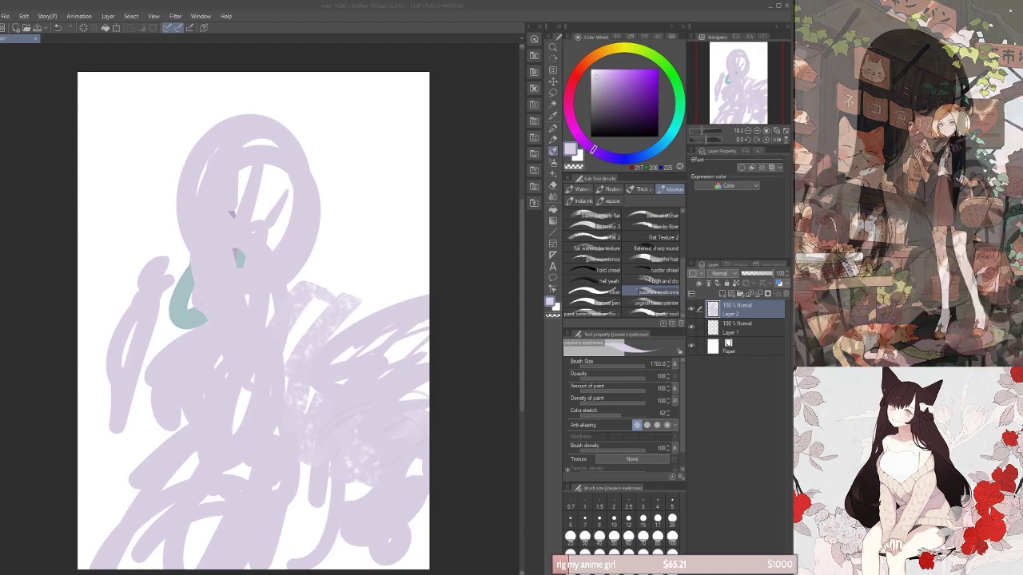
mouse_move(384, 319)
left_mouse_down()
mouse_move(217, 423)
mouse_move(136, 384)
left_mouse_up()
Step: Sketch thin dark lines over the silhouette for the face profile, hair and upper body with a size 15 brush
mouse_move(176, 226)
left_mouse_down()
mouse_move(208, 272)
mouse_move(202, 311)
left_mouse_up()
mouse_move(210, 142)
left_mouse_down()
mouse_move(285, 273)
mouse_move(267, 361)
left_mouse_up()
mouse_move(277, 386)
left_mouse_down()
mouse_move(256, 432)
mouse_move(306, 435)
left_mouse_up()
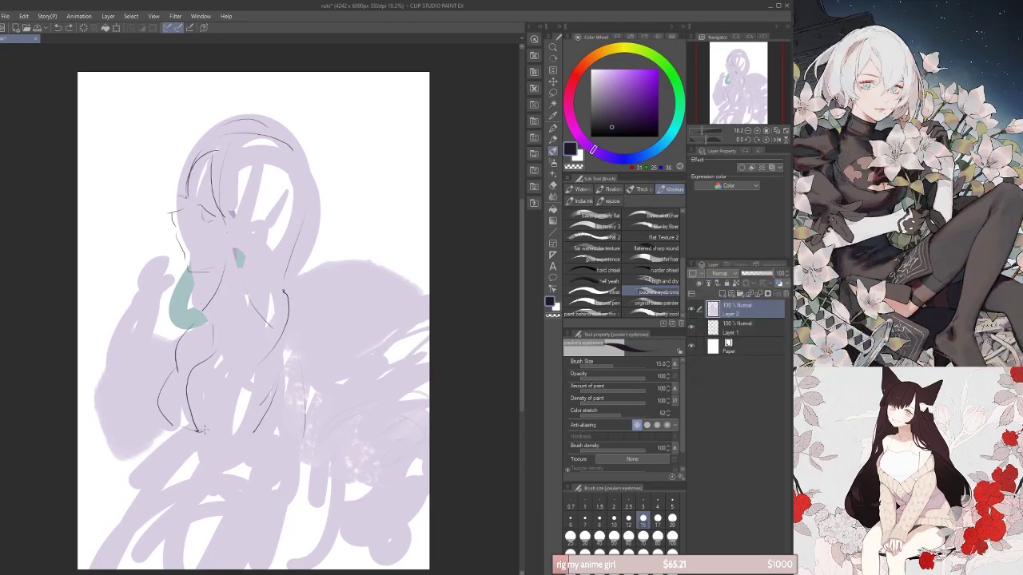
Step: Remove the dark lines on the body, then lasso the head and transform it slightly larger and higher
key("e")
mouse_move(240, 495)
left_mouse_down()
mouse_move(355, 439)
mouse_move(212, 349)
left_mouse_up()
key("ctrl+t")
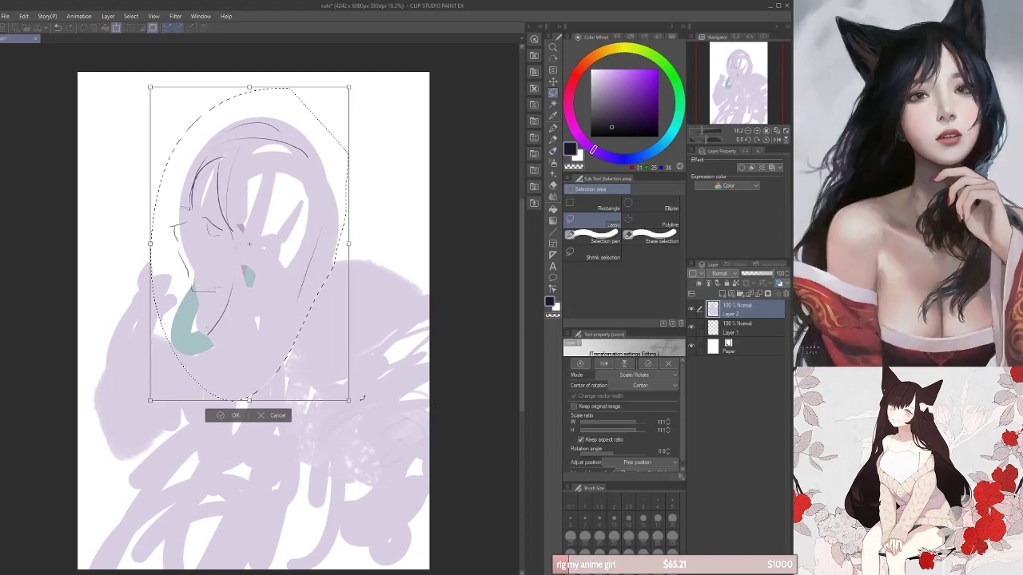
left_click_drag(352, 400, 338, 362)
key("Return")
Step: Redraw the dark chest and back contours at brush size 50, then paint the face pale pink at size 400
left_click_drag(189, 344, 139, 382)
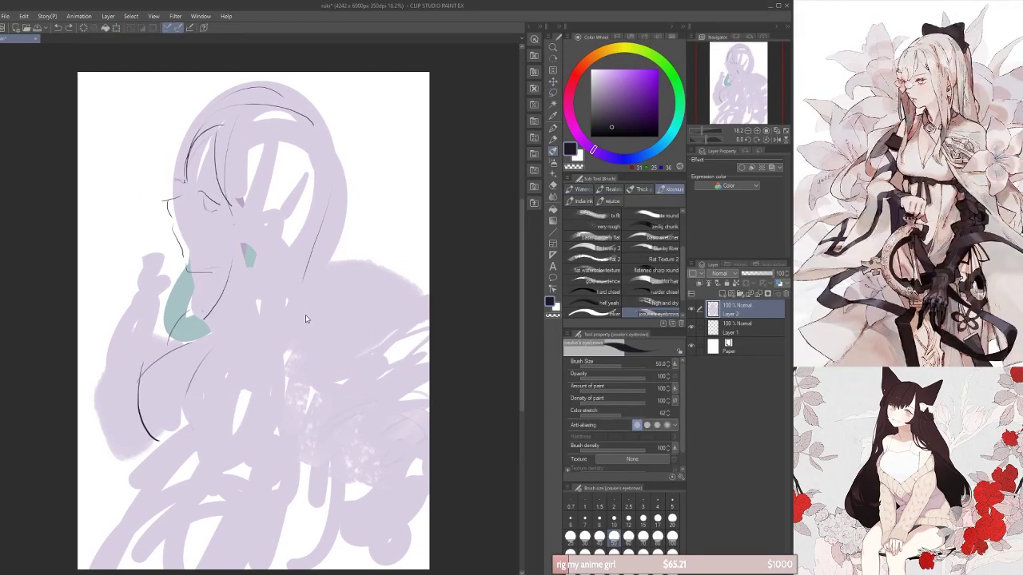
left_click_drag(292, 356, 256, 420)
left_click(572, 80)
left_click(596, 73)
left_click(657, 551)
left_click_drag(189, 218, 204, 256)
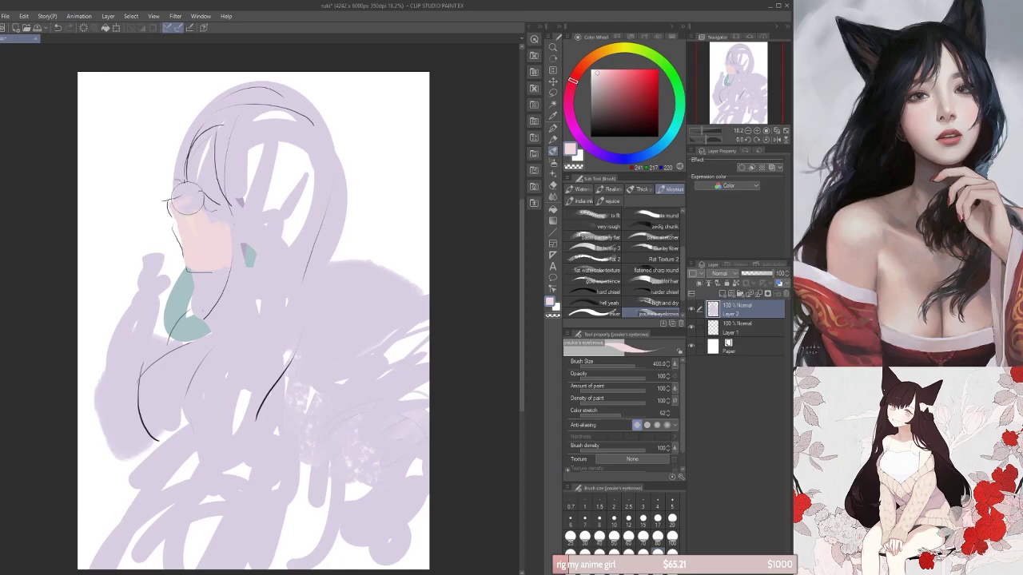
Step: Draw the eye, lips and face-framing hair line in dusty red, finishing with the Mech Pencil 0.5mm brush
left_click(619, 95)
key("h")
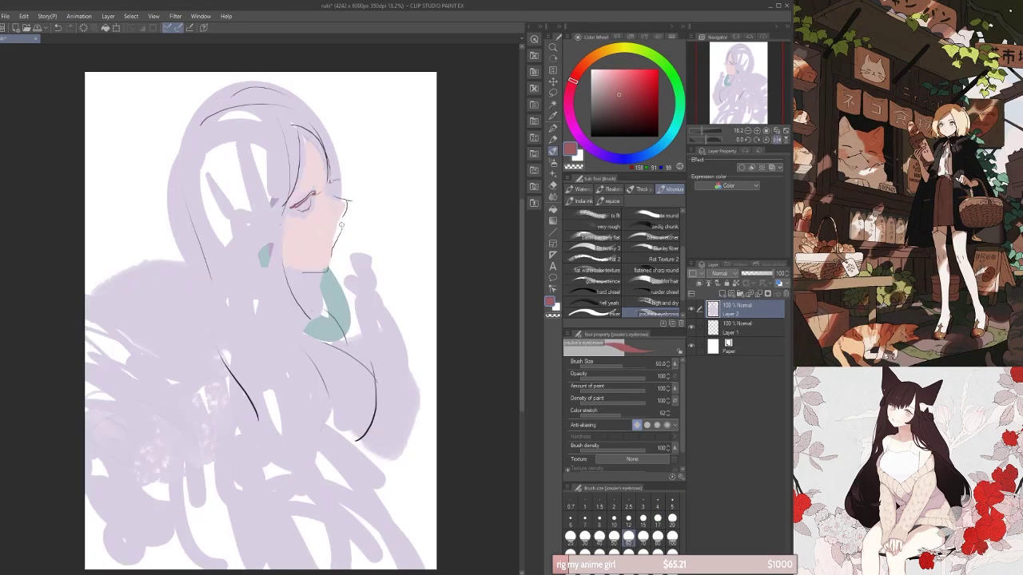
left_click(591, 314)
key("b")
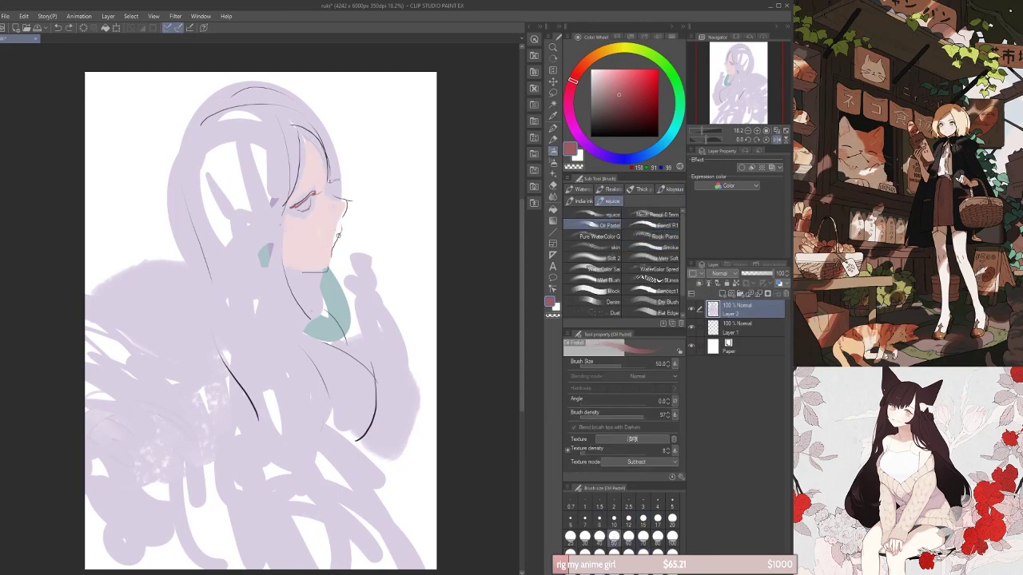
key("p")
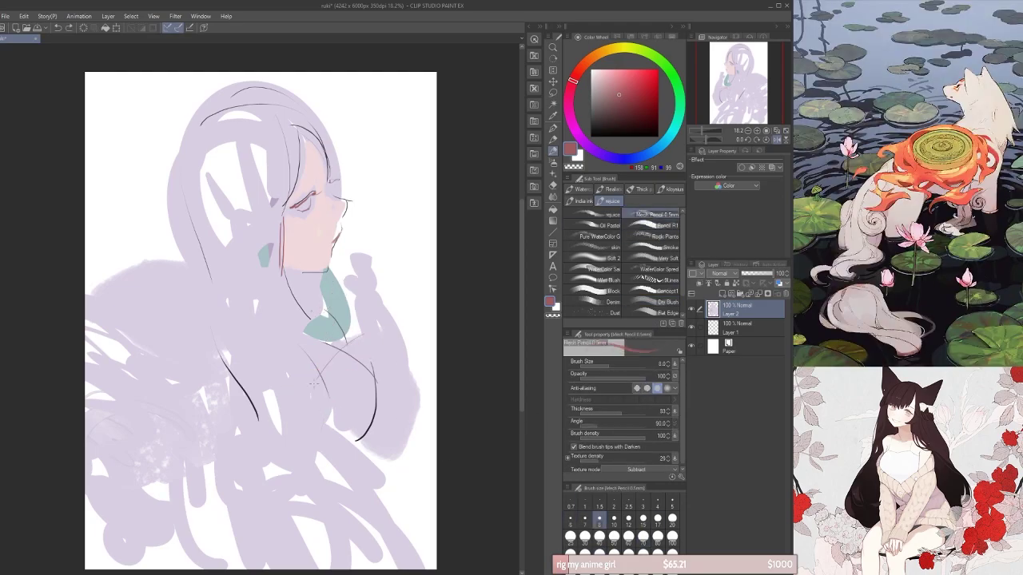
key("h")
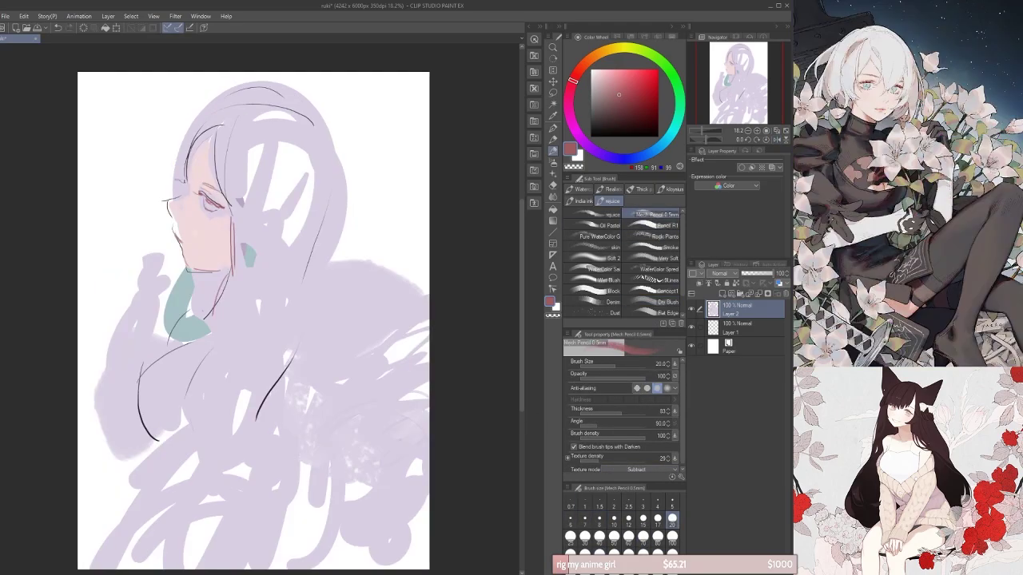
Step: Sketch the hair ornament, the back of the head and the hanging ribbons in thick dark grey strokes
left_click_drag(228, 184, 297, 233)
left_click_drag(296, 150, 305, 206)
left_click_drag(272, 240, 327, 352)
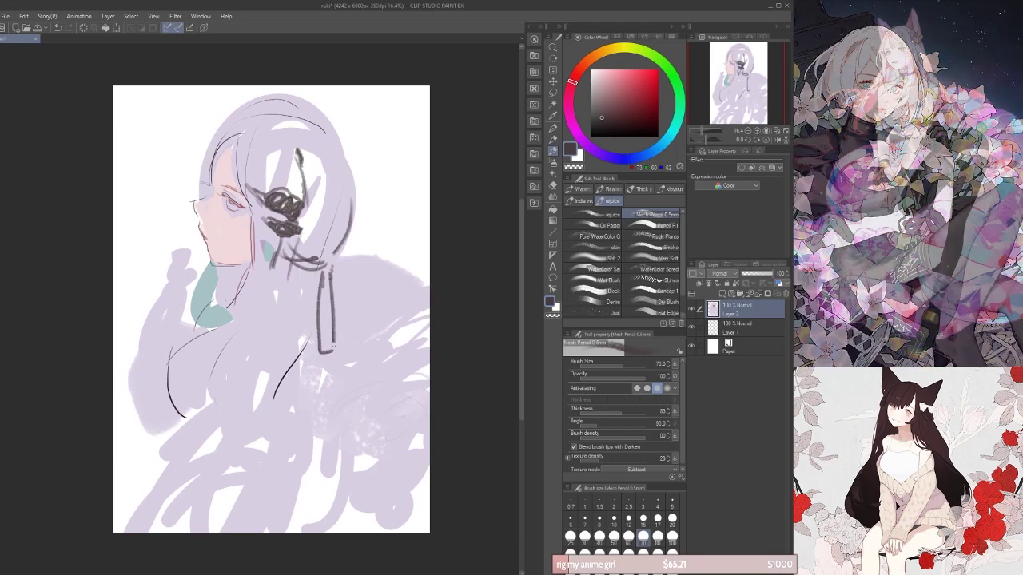
left_click_drag(340, 255, 356, 332)
Step: Outline the bare back in dark grey and fill its skin area with pale pink at brush size 250
left_click_drag(200, 328, 220, 456)
left_click(596, 74)
left_click_drag(220, 344, 283, 419)
left_click_drag(276, 323, 219, 448)
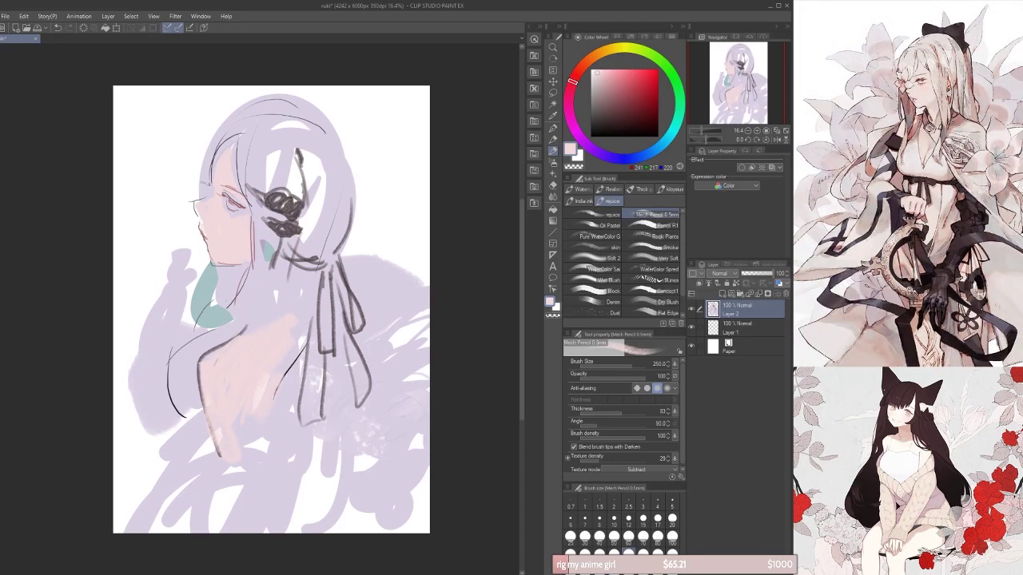
Step: Sample light tones from the canvas and paint soft cream strokes over the head, long hair and lower back
left_click(263, 256, "alt")
mouse_move(295, 128)
left_mouse_down()
mouse_move(264, 280)
mouse_move(295, 480)
mouse_move(288, 219)
left_mouse_up()
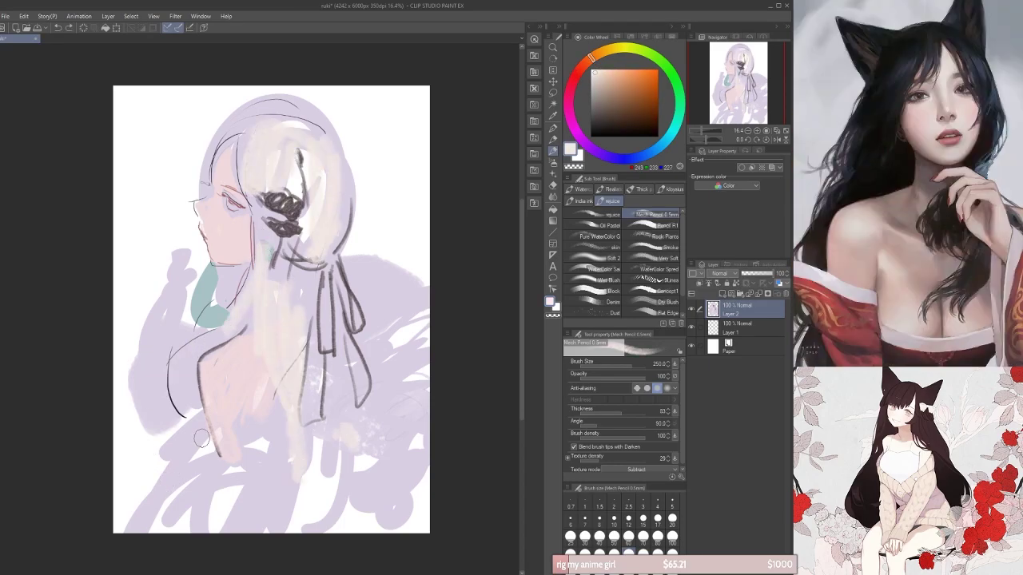
left_click_drag(184, 359, 240, 479)
left_click_drag(239, 439, 232, 527)
Step: Blend sampled lavender strokes into the lower hair and clear the silhouette beside the ribbons
left_click(312, 479, "alt")
left_click_drag(296, 487, 328, 524)
left_click_drag(391, 516, 416, 532)
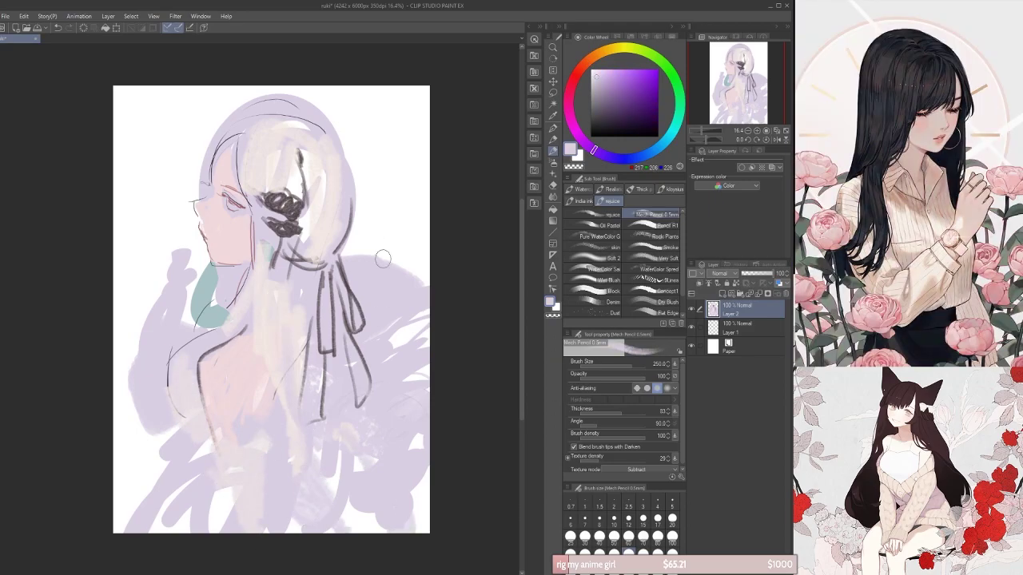
key("e")
left_click_drag(376, 280, 399, 354)
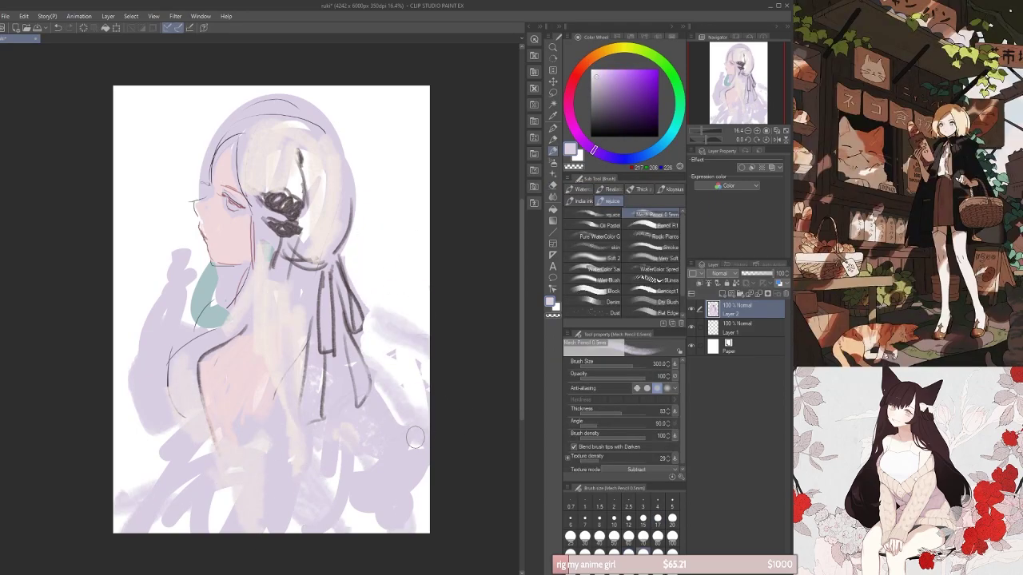
Step: Paint the raised hand and forearm in pale pink at brush size 300 and check the drawing mirrored
key("b")
key("p")
mouse_move(178, 296)
left_mouse_down()
mouse_move(172, 268)
mouse_move(175, 315)
left_mouse_up()
left_click_drag(189, 248, 160, 360)
key("h")
key("h")
Step: Trim the hair silhouette along the crown and forehead into a smaller, rounder head shape
left_click_drag(240, 120, 311, 104)
left_click_drag(200, 144, 207, 192)
key("b")
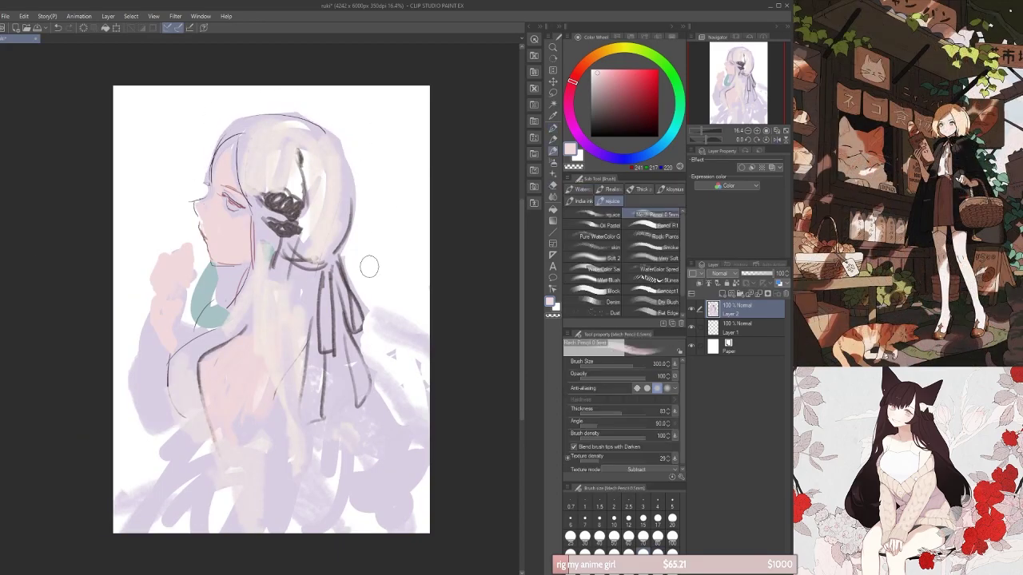
Step: Add lilac and pink colour to the eye and cheek at brush size 80, then clean up the profile's edge near the nose
left_click(657, 535)
left_click(225, 220, "alt")
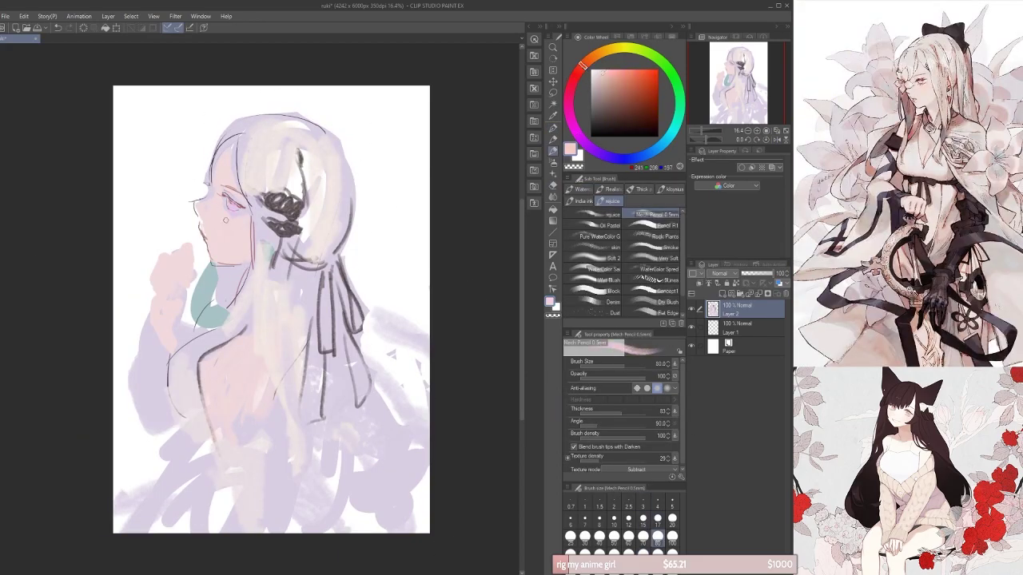
left_click(228, 198, "alt")
left_click_drag(228, 200, 232, 206)
key("h")
key("h")
left_click(208, 196, "alt")
key("e")
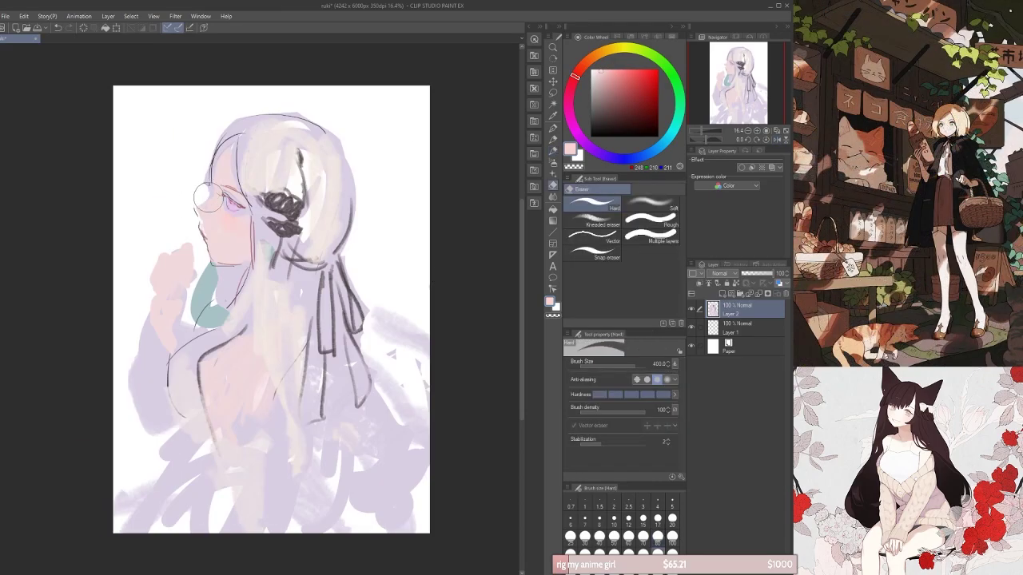
key("p")
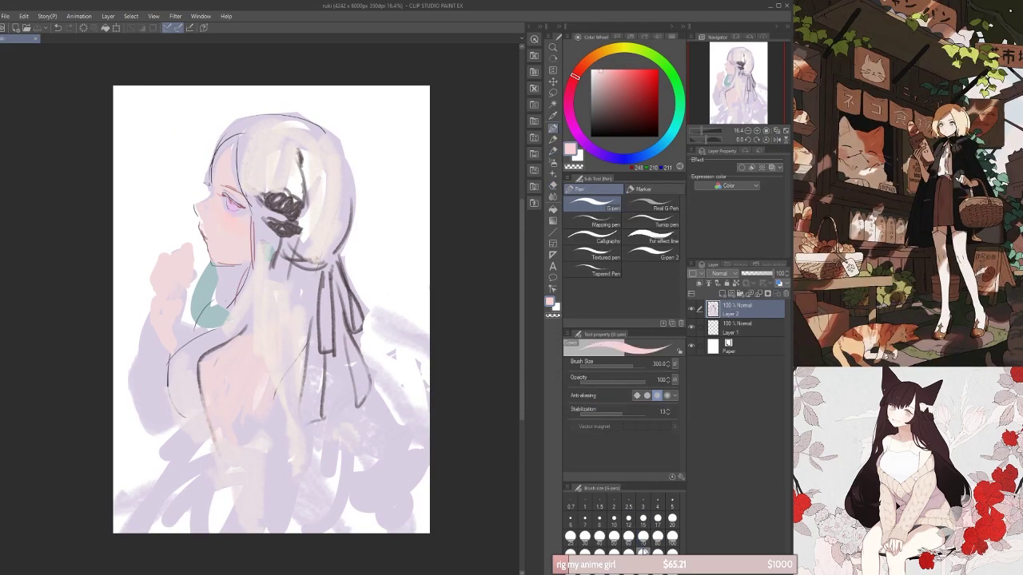
Step: Colour the hair ribbons purple and brush purple tones around their knot with the gold experience brush at size 400
left_click_drag(323, 280, 336, 316)
key("b")
left_click(651, 236)
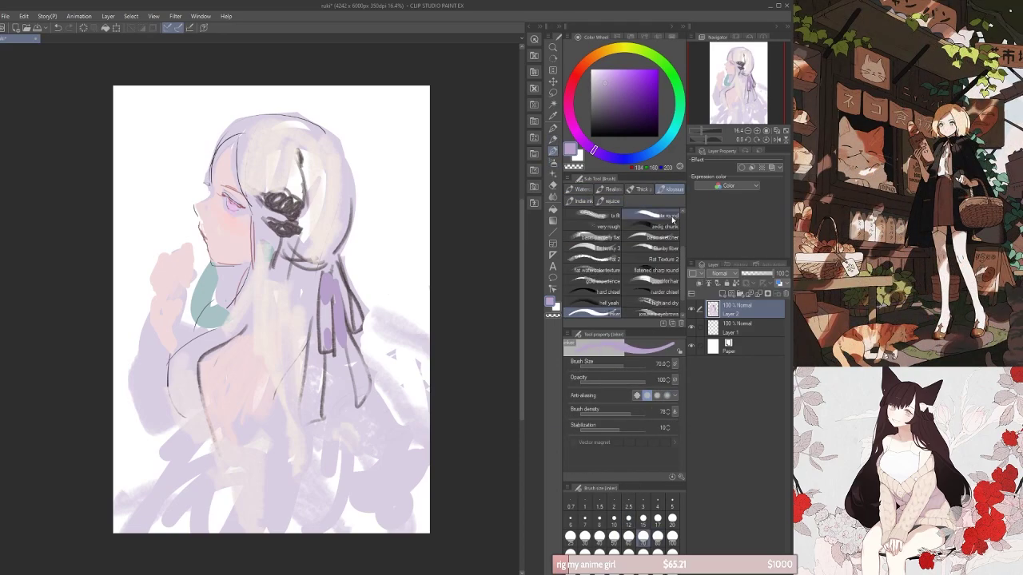
left_click(595, 281)
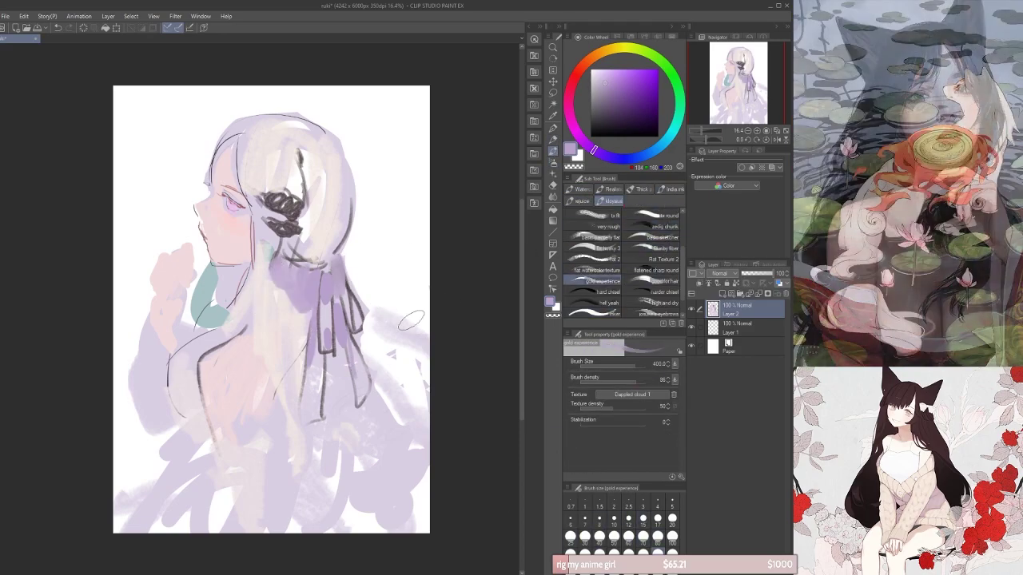
Step: Paint dusty brown strokes through the hair below the ribbons, beside the nape and across the neck
left_click(387, 430, "alt")
left_click_drag(299, 272, 307, 318)
left_click_drag(336, 352, 344, 432)
left_click_drag(240, 280, 220, 347)
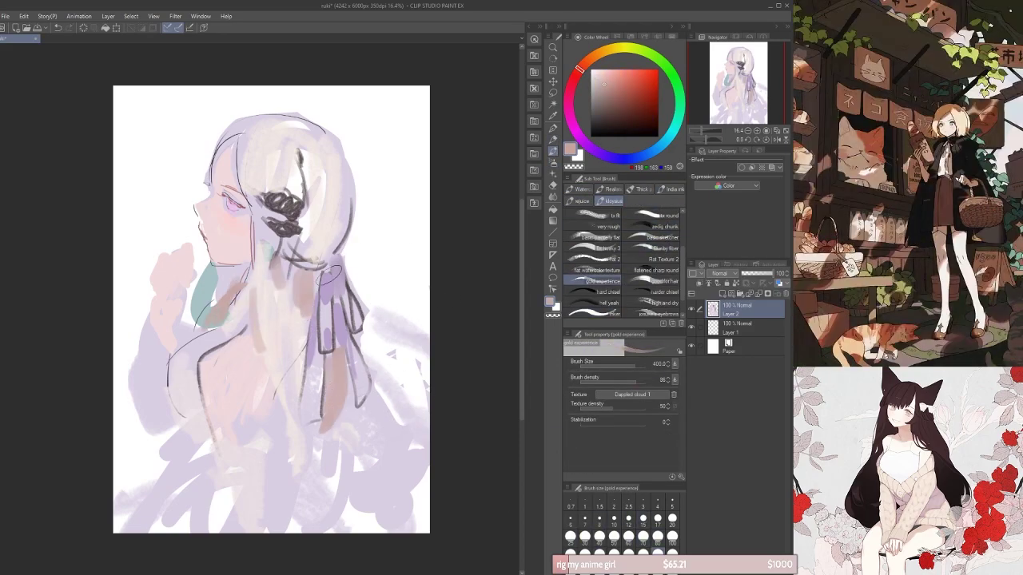
Step: Layer muted brown, teal and mauve strokes through the long hair flowing out behind the back
left_click_drag(415, 375, 376, 496)
left_click(376, 495, "alt")
left_click_drag(335, 344, 344, 424)
left_click_drag(344, 384, 360, 487)
Step: Check the painting mirrored and soften the long hair strands under the ribbons with pale strokes
key("h")
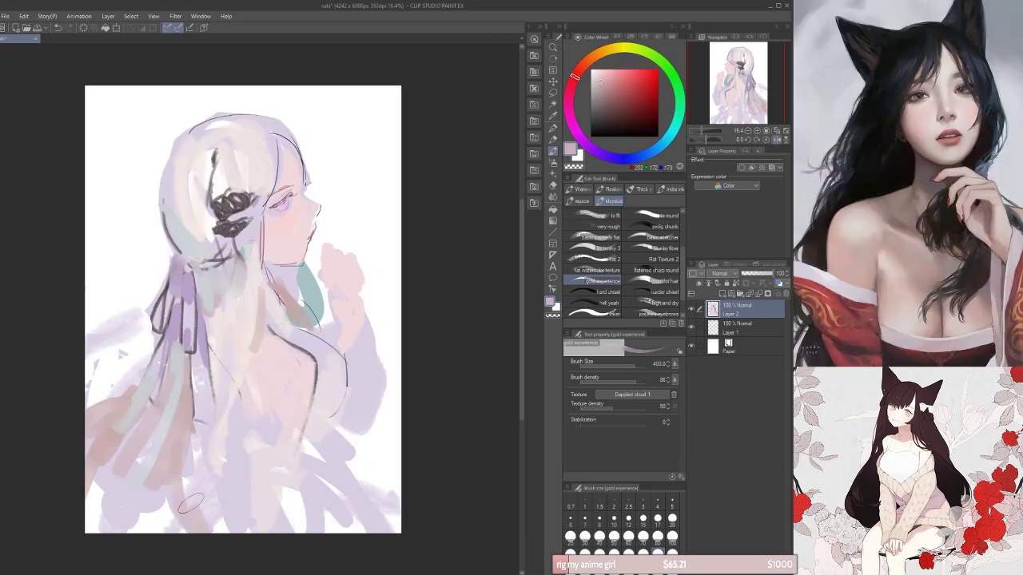
key("h")
left_click_drag(332, 379, 363, 462)
left_click_drag(308, 487, 300, 523)
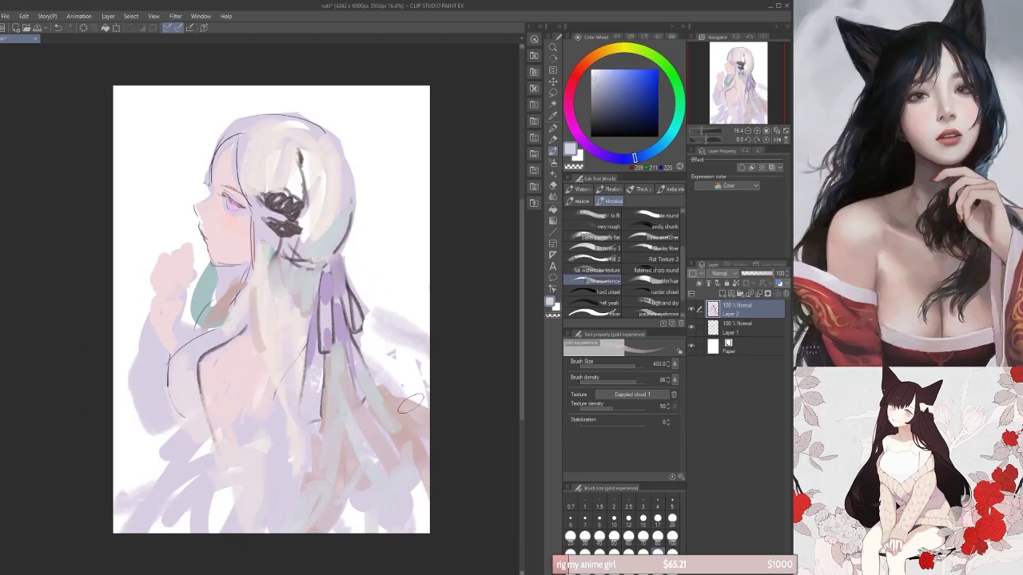
Step: Refine the nose and lips using dusty red and pale pink at brush size 70
left_click(643, 542)
left_click(573, 80)
left_click(619, 94)
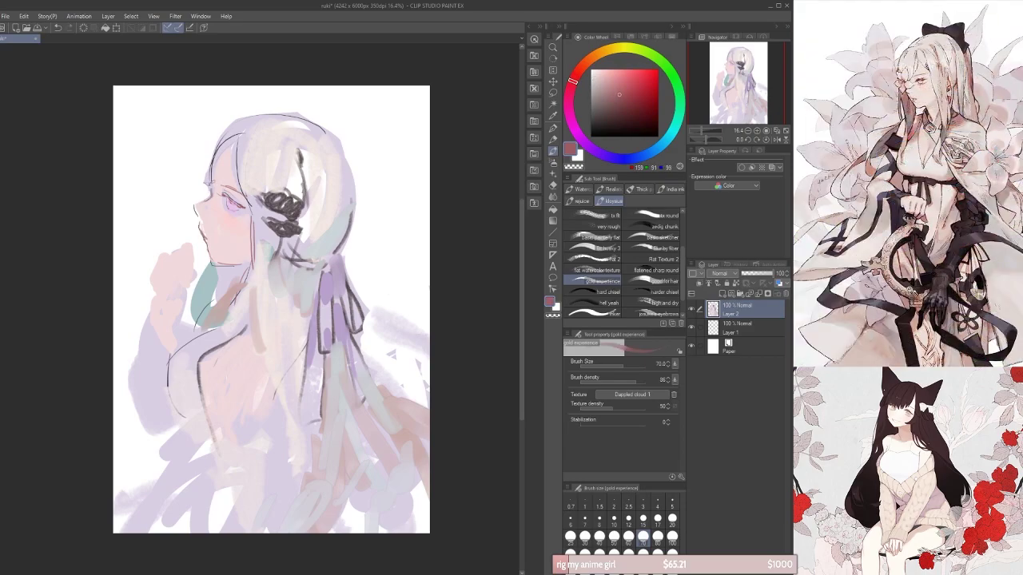
scroll(623, 256, "up", 2)
left_click(596, 74)
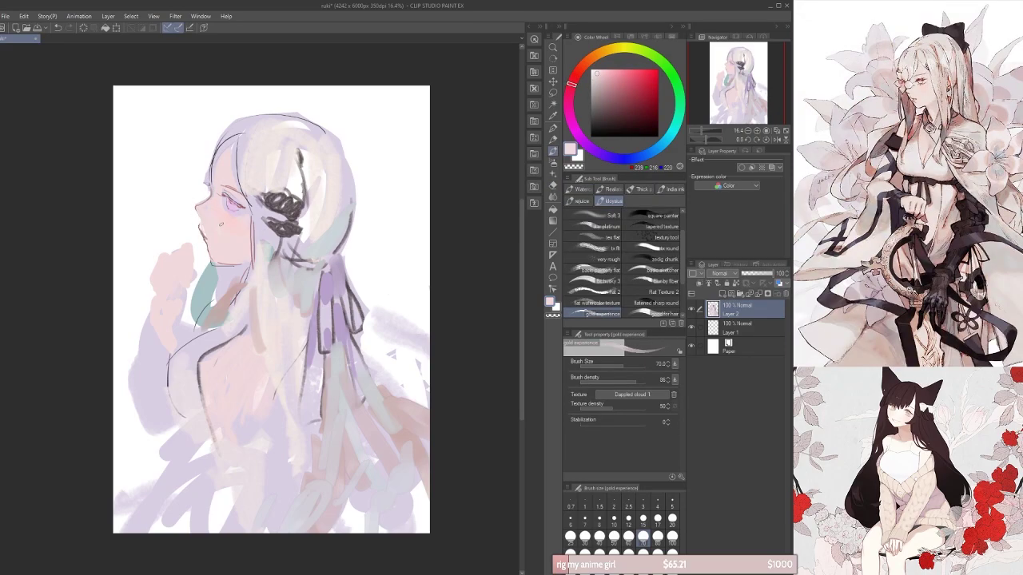
Step: Check the face mirrored and clean up the chin and profile edge with the star platinum brush
key("h")
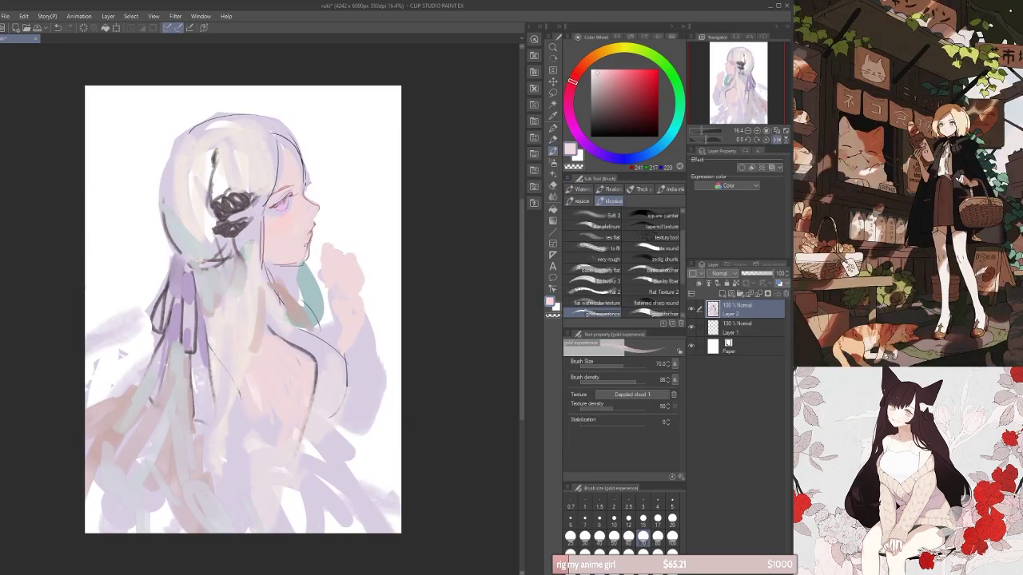
key("h")
left_click(603, 227)
left_click(188, 301, "alt")
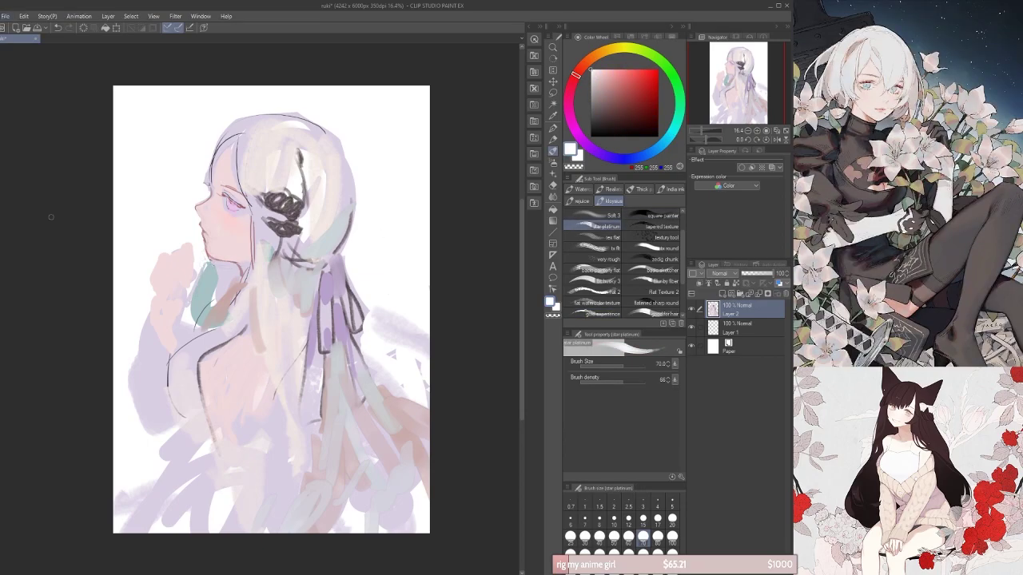
Step: Paste the character reference sheet onto a new layer and undo the paste
key("ctrl+v")
key("Return")
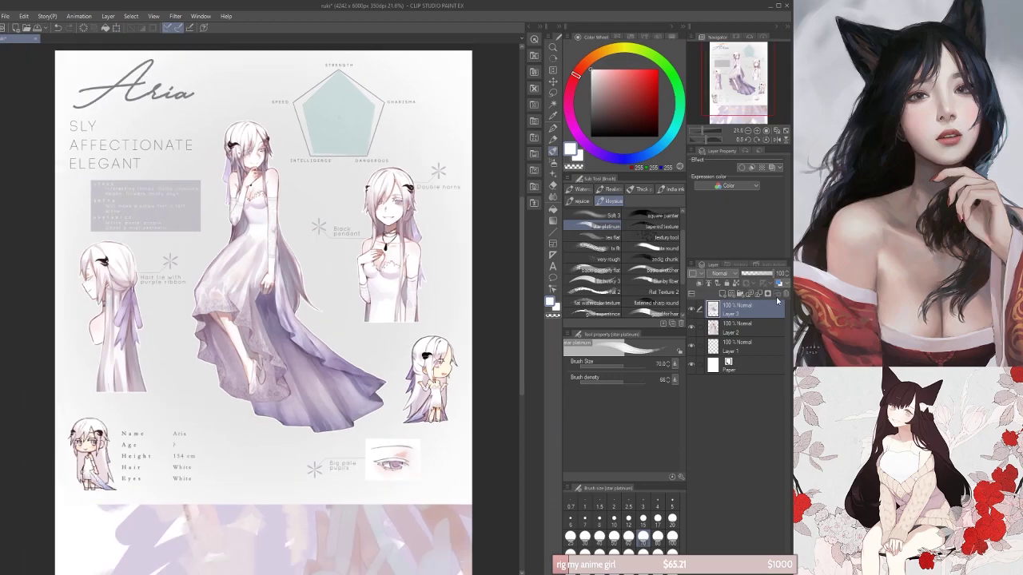
key("ctrl+z")
Step: Outline the jaw and chin in muted red with the star platinum brush at size 60
key("bracketleft")
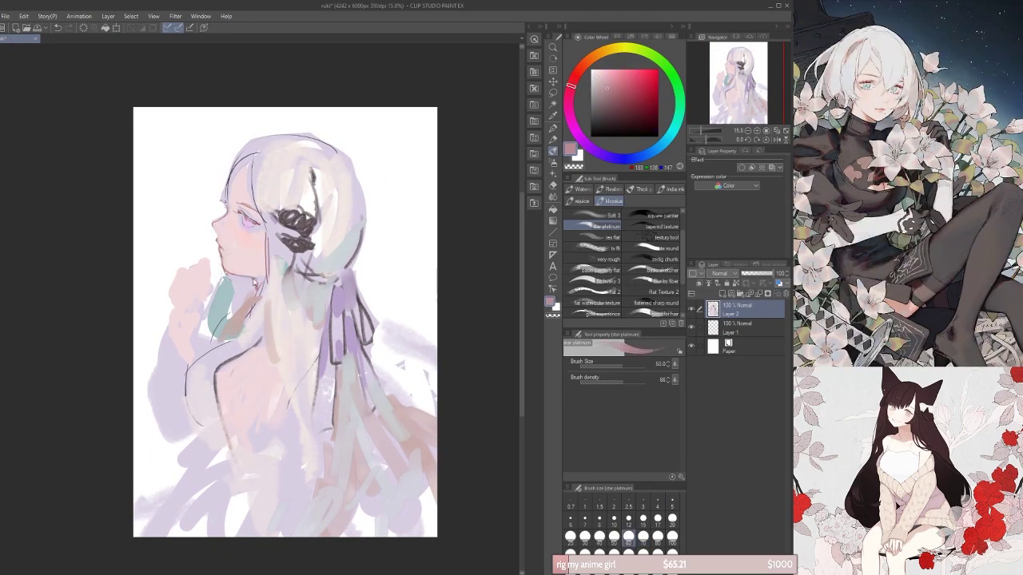
left_click(240, 164, "alt")
key("e")
key("b")
key("x")
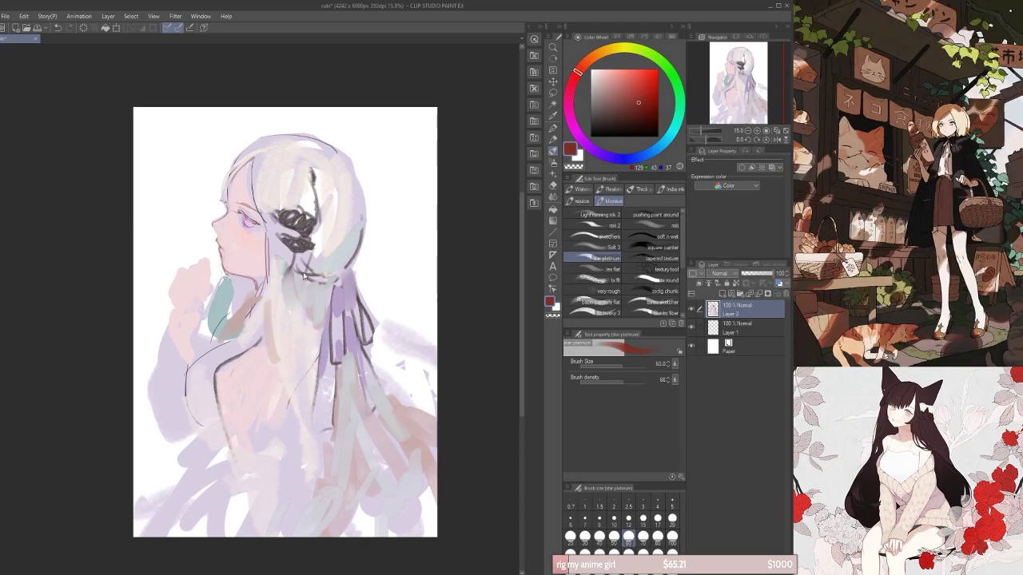
Step: Refine the jaw and eye area with pale skin and lavender tones while checking the face mirrored
key("h")
scroll(316, 247, "up", 1)
key("x")
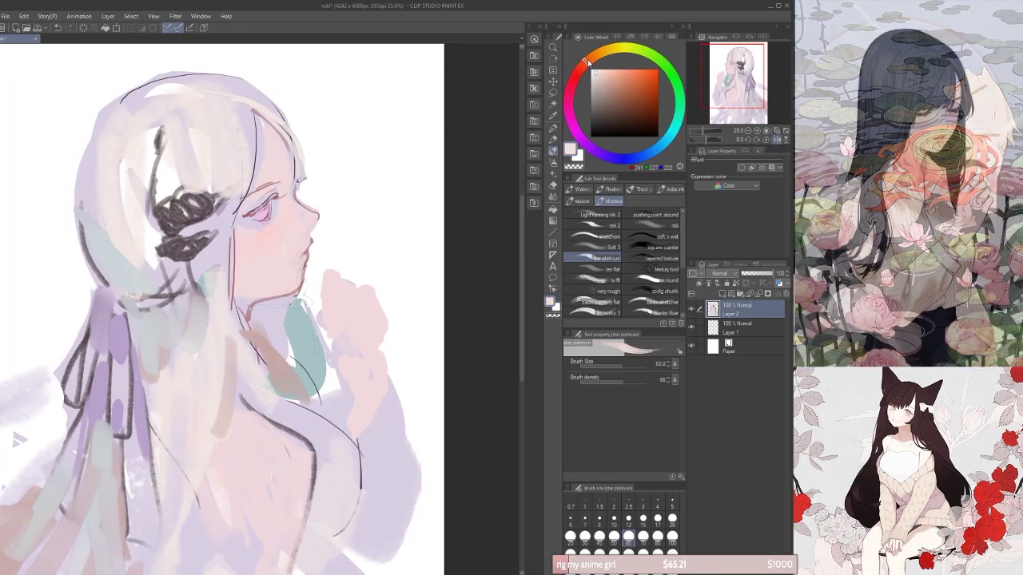
key("h")
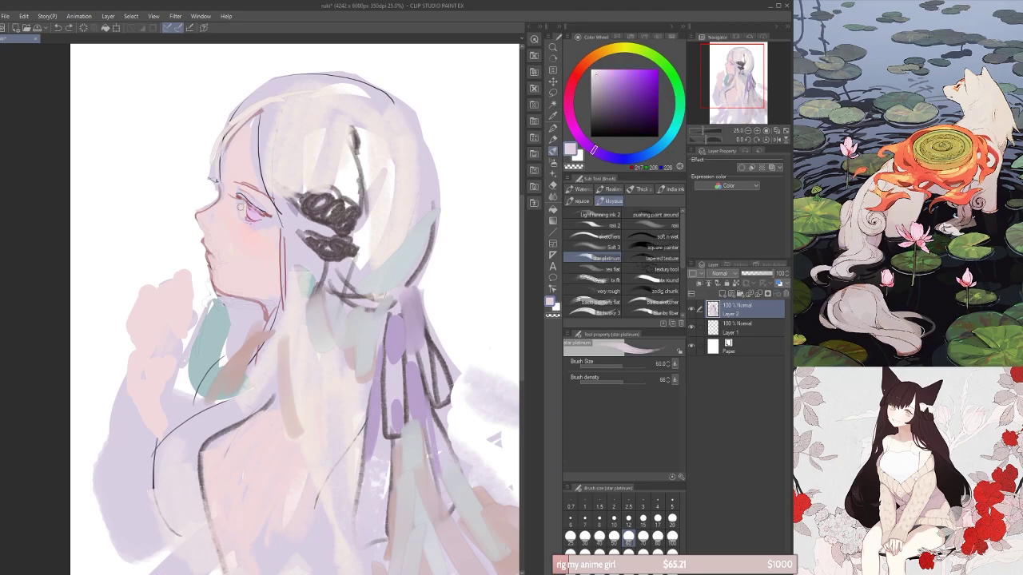
Step: Check the portrait mirrored and add muted red accents to the eye with the sketchers brush at size 15
key("h")
scroll(296, 320, "down", 2)
scroll(296, 320, "up", 2)
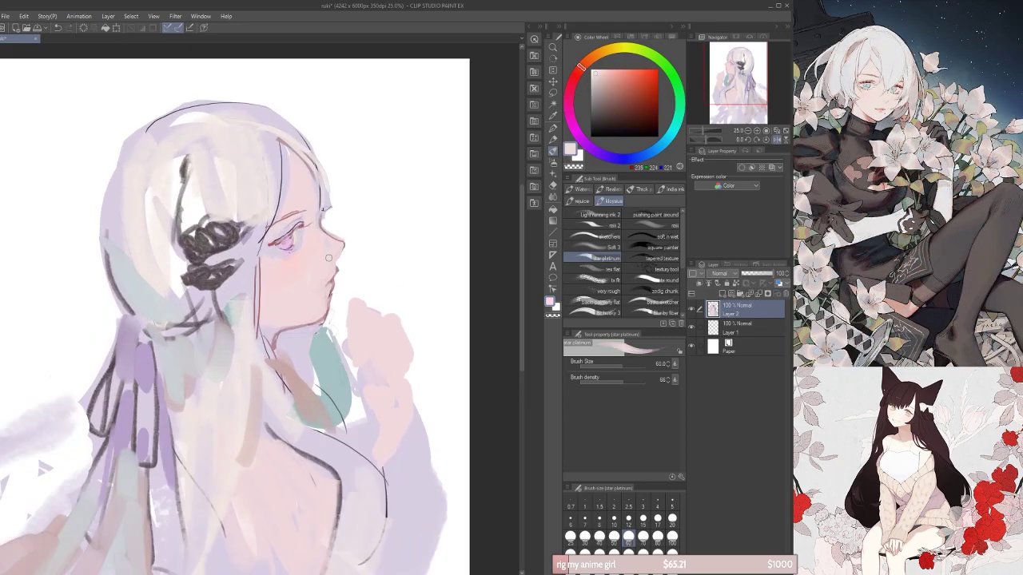
key("h")
scroll(295, 319, "down", 2)
left_click(591, 236)
key("x")
key("bracketleft")
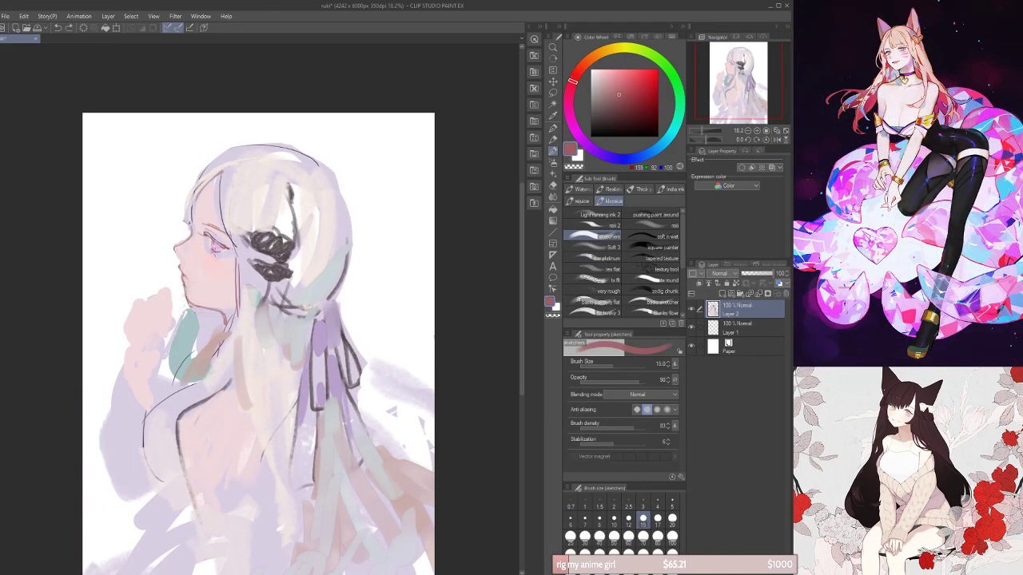
left_click(200, 236, "alt")
left_click(267, 365, "alt")
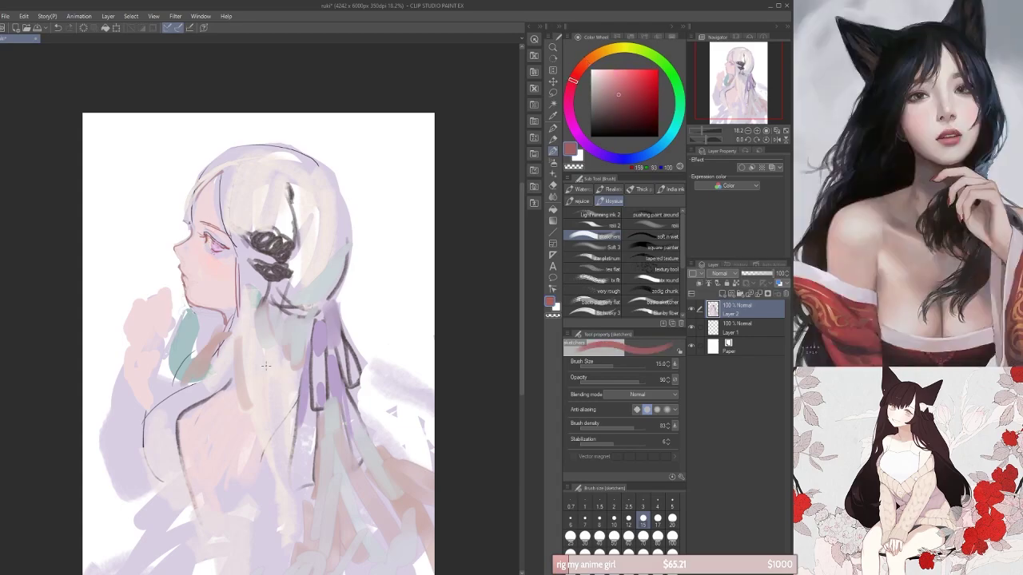
Step: Touch up the cheek and lips with pale skin and soft pink tones, switching to the Mech Pencil 0.5mm brush
left_click(232, 247, "alt")
key("bracketright")
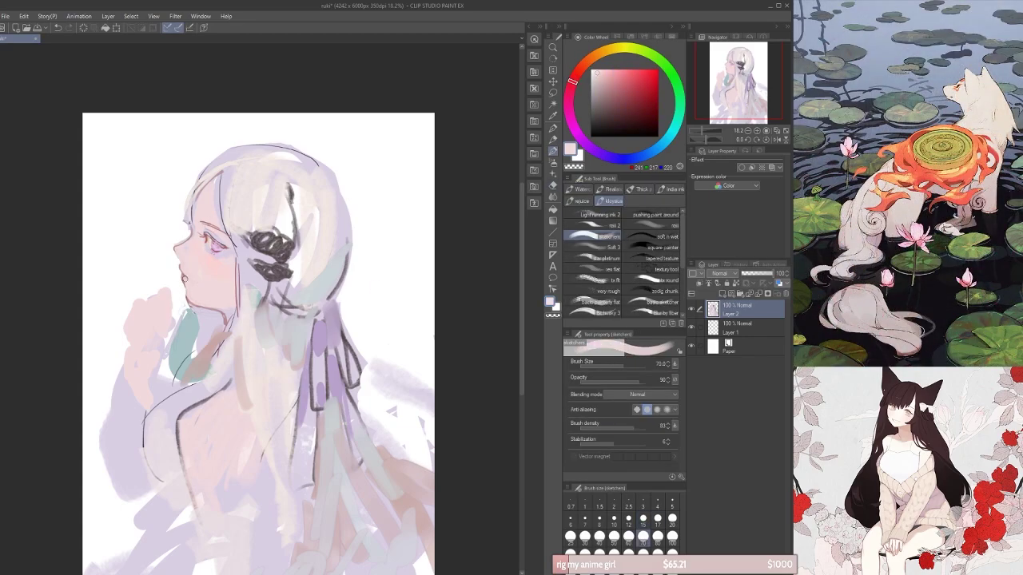
key("bracketleft")
left_click(581, 201)
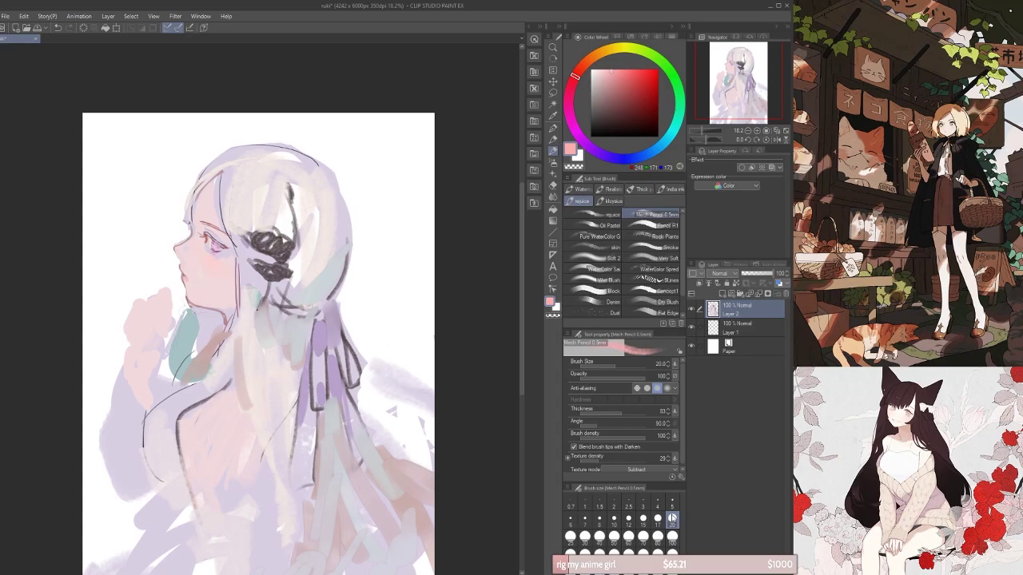
key("bracketright")
key("bracketright")
key("bracketright")
key("bracketright")
key("bracketright")
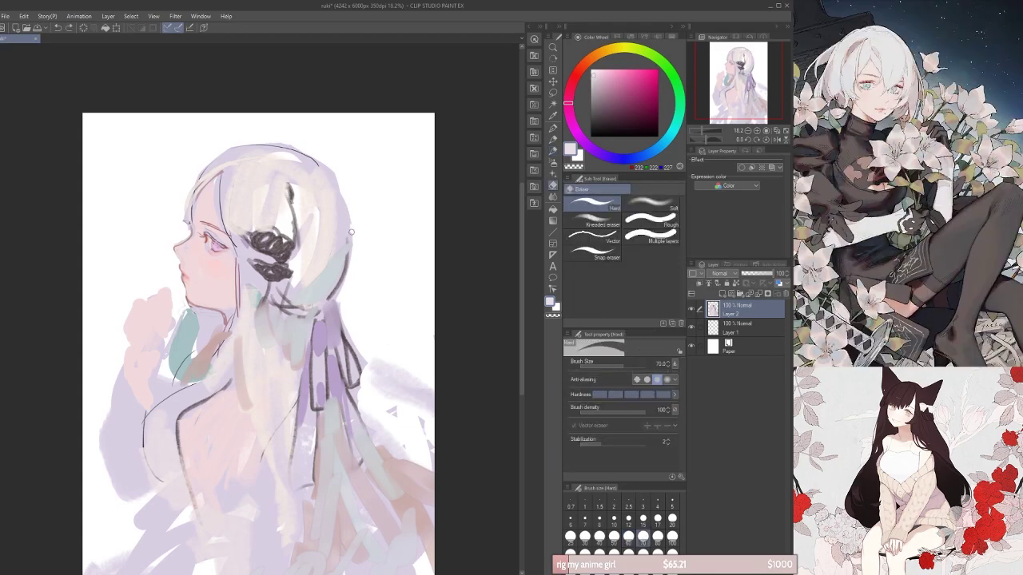
Step: Shade the hair beneath the ornament and behind the head in blue-grey with the Mech Pencil at size 60
left_click(346, 224, "alt")
left_click(274, 322, "alt")
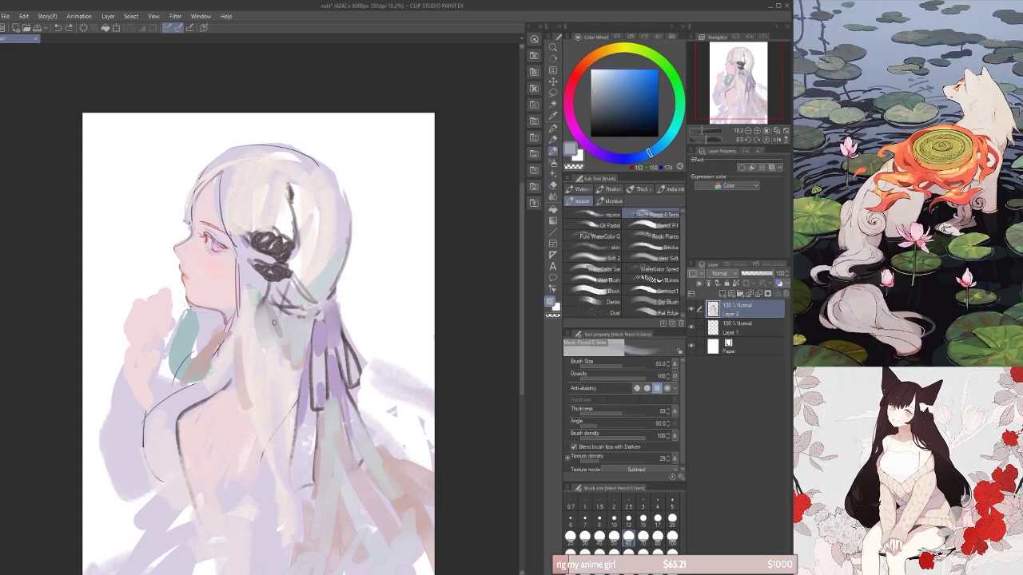
left_click(234, 272, "alt")
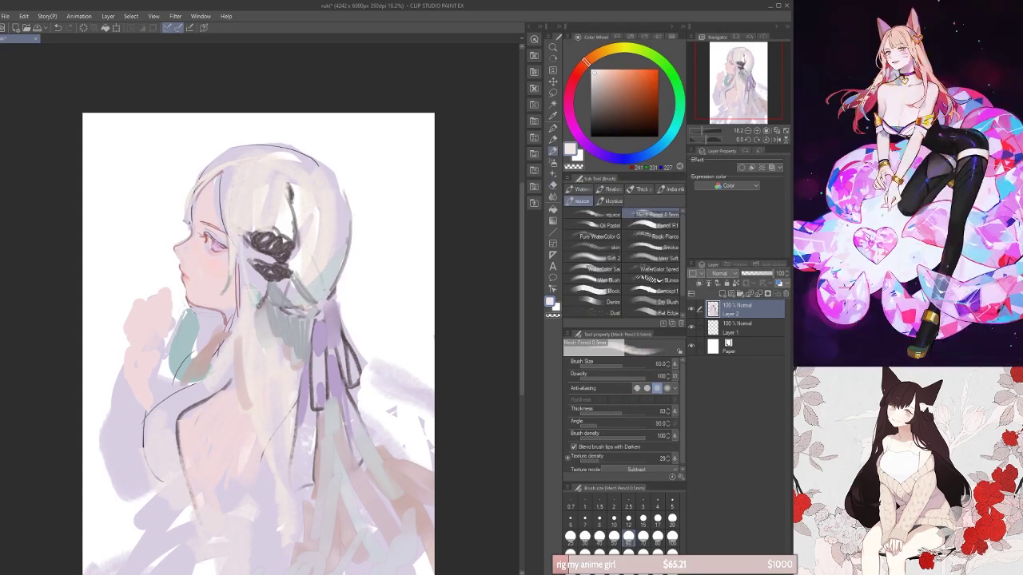
left_click(252, 300, "alt")
Step: Refine the jaw and shoulder contour with muted red and pale skin tones, enlarging the Mech Pencil to size 80
left_click(209, 239, "alt")
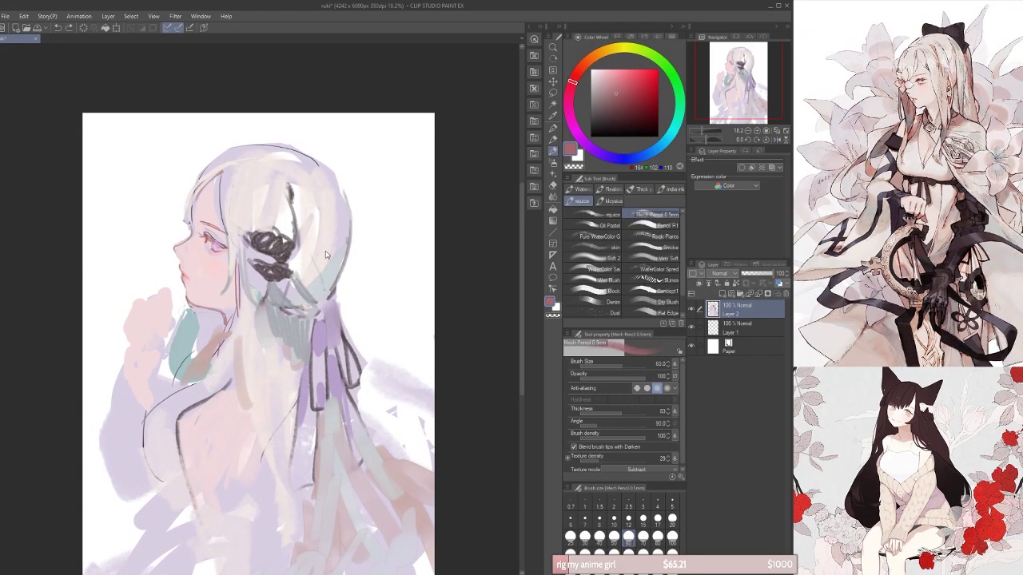
left_click(388, 410, "alt")
key("bracketright")
key("bracketright")
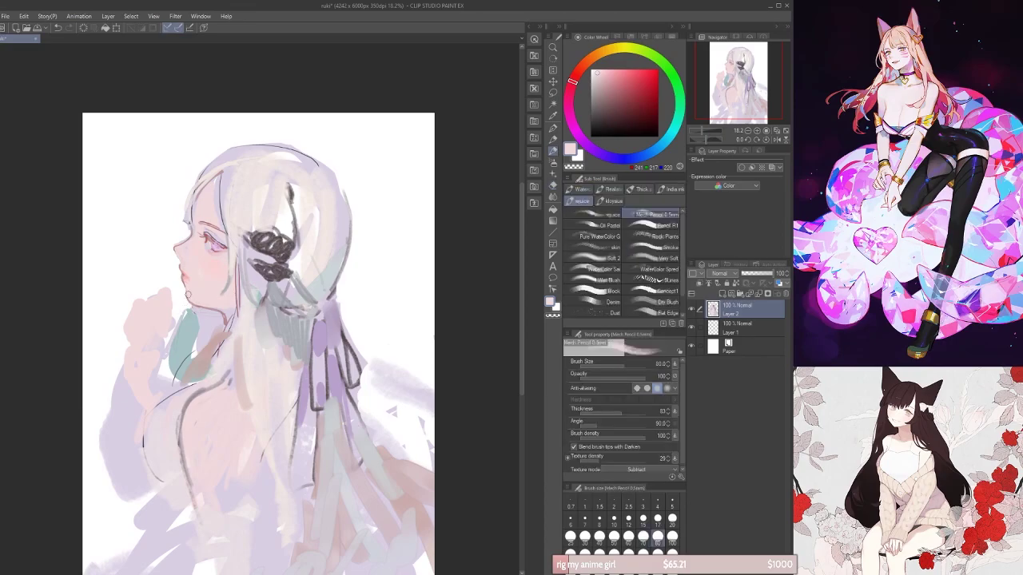
left_click(320, 312, "alt")
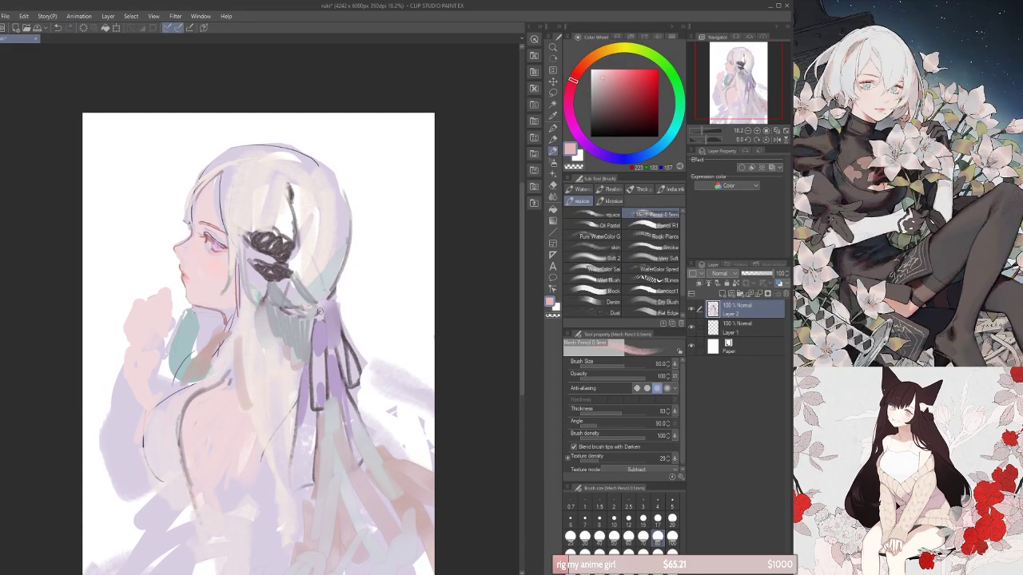
Step: Clean up the facial profile with the Hard eraser and the Mech Pencil at size 17 while checking it mirrored
left_click(657, 518)
left_click(173, 244, "alt")
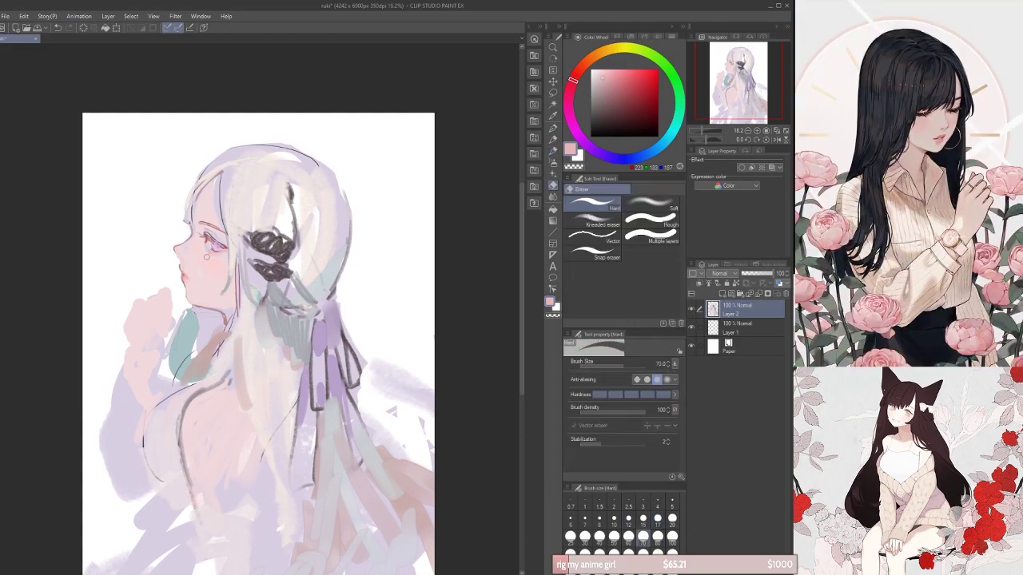
key("h")
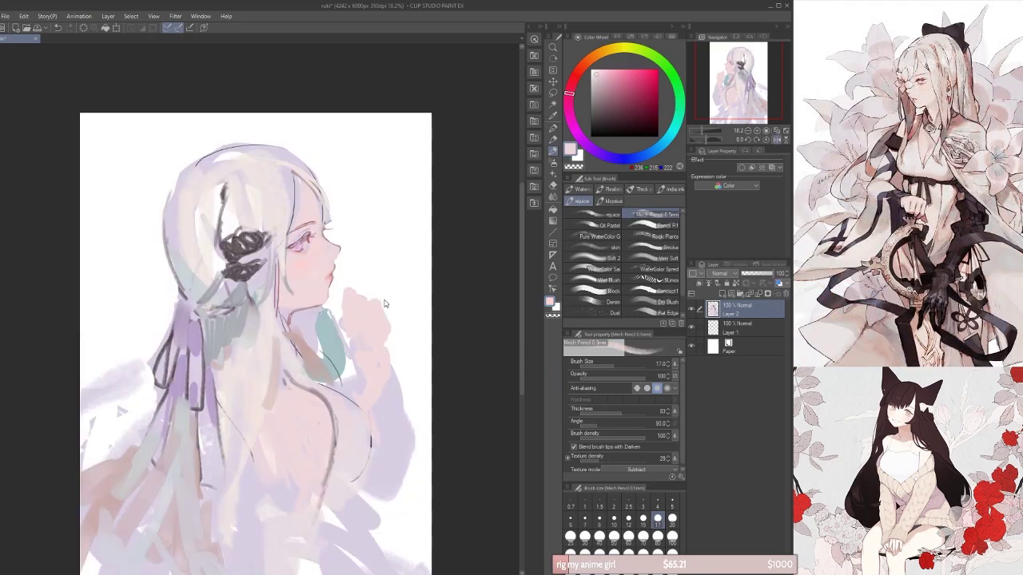
left_click(378, 292, "alt")
left_click(328, 276, "alt")
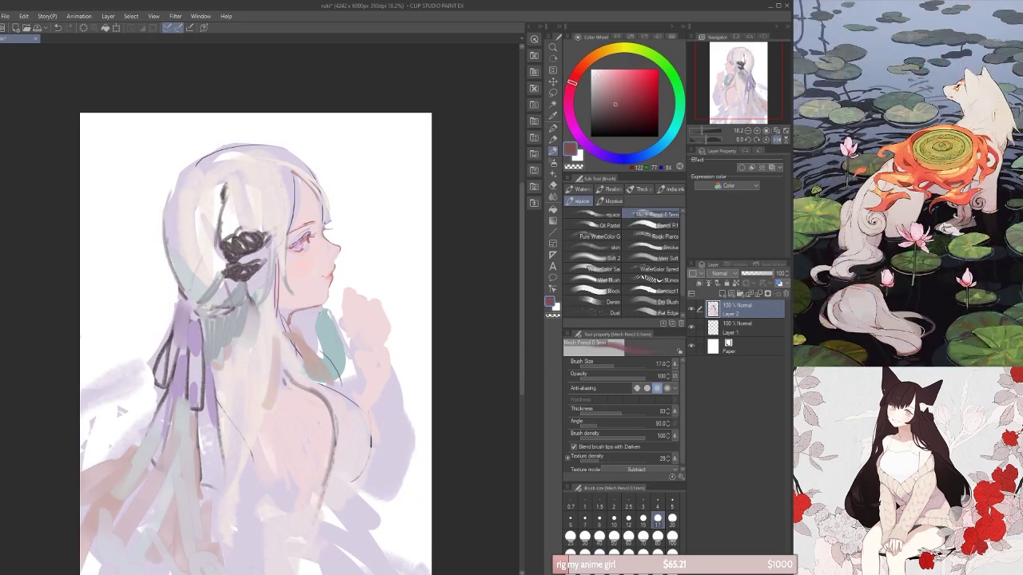
key("h")
left_click(643, 518)
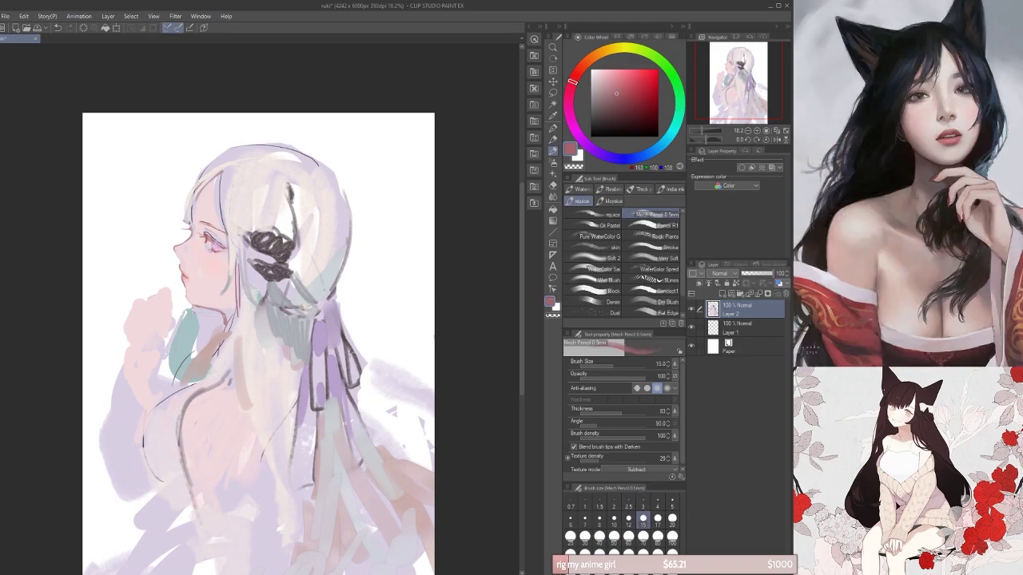
Step: Paint over the dark fringe line beside the face with pale hair colours using the Mech Pencil at size 70
left_click(628, 535)
left_click(222, 166, "alt")
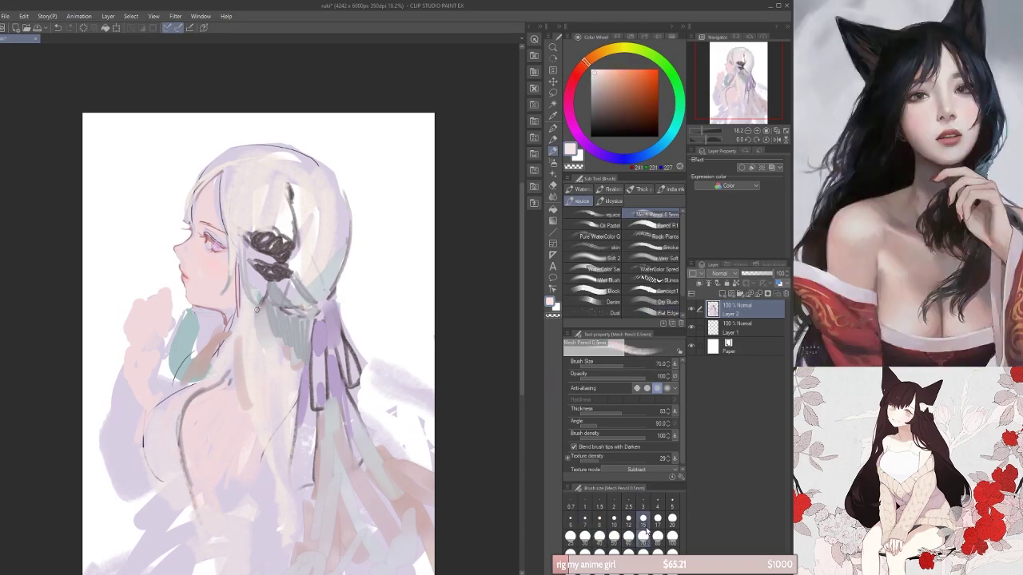
left_click(256, 309, "alt")
left_click_drag(224, 168, 227, 232)
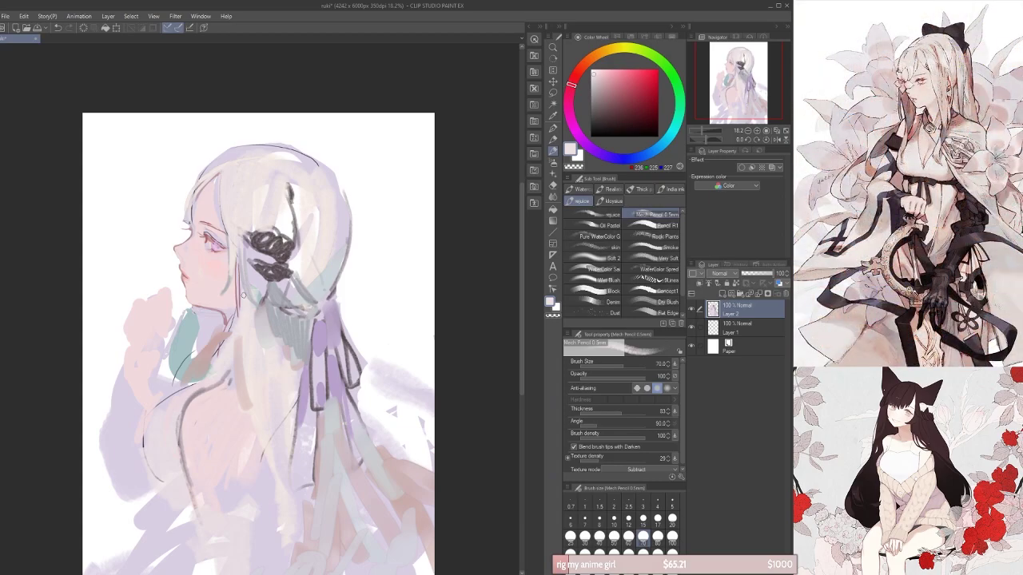
Step: Reshape the hair ornament into dark wing-like forms and add a dark accent at the collar with the G-pen at size 70
key("p")
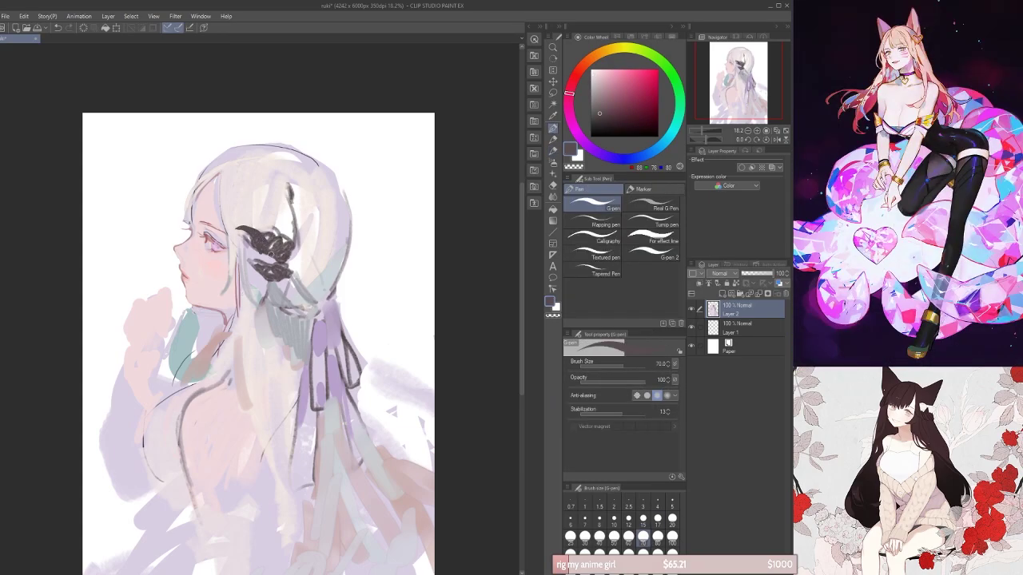
left_click(264, 230, "alt")
left_click(274, 208, "alt")
left_click(284, 206, "alt")
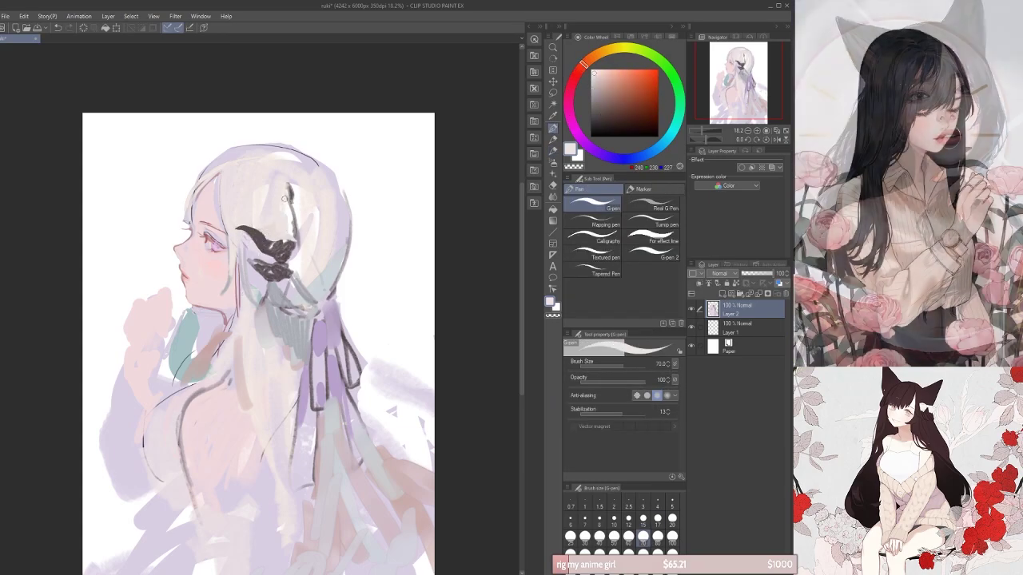
left_click(318, 327, "alt")
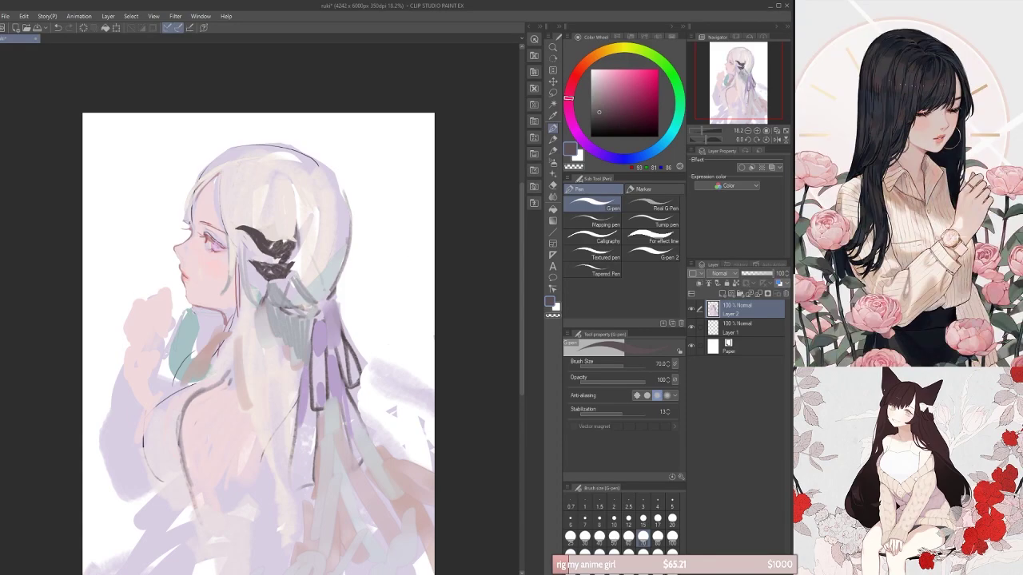
left_click(208, 374, "alt")
left_click_drag(169, 386, 195, 380)
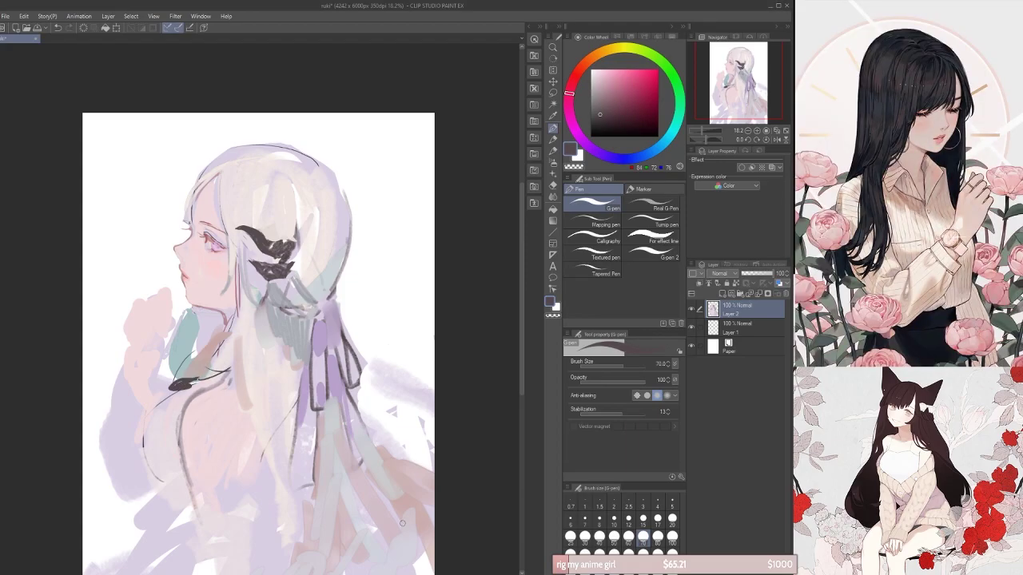
Step: Shade the raised hand in dusty pink with the Mech Pencil and carve the finger shapes with the Hard eraser
key("b")
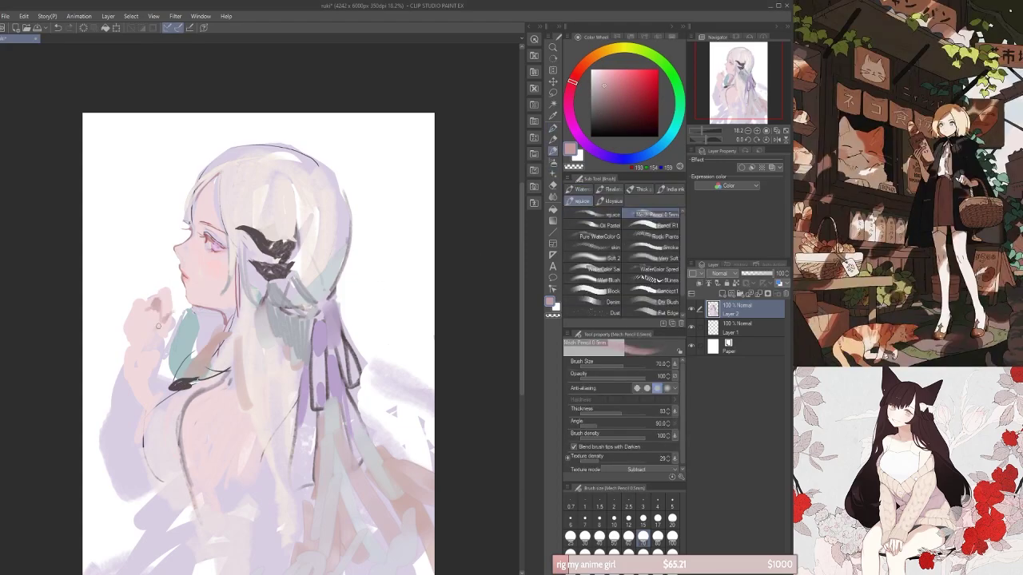
left_click_drag(170, 313, 175, 342)
key("e")
mouse_move(152, 296)
left_mouse_down()
mouse_move(129, 359)
mouse_move(142, 364)
mouse_move(146, 395)
mouse_move(164, 349)
mouse_move(173, 314)
left_mouse_up()
key("b")
key("e")
key("b")
key("e")
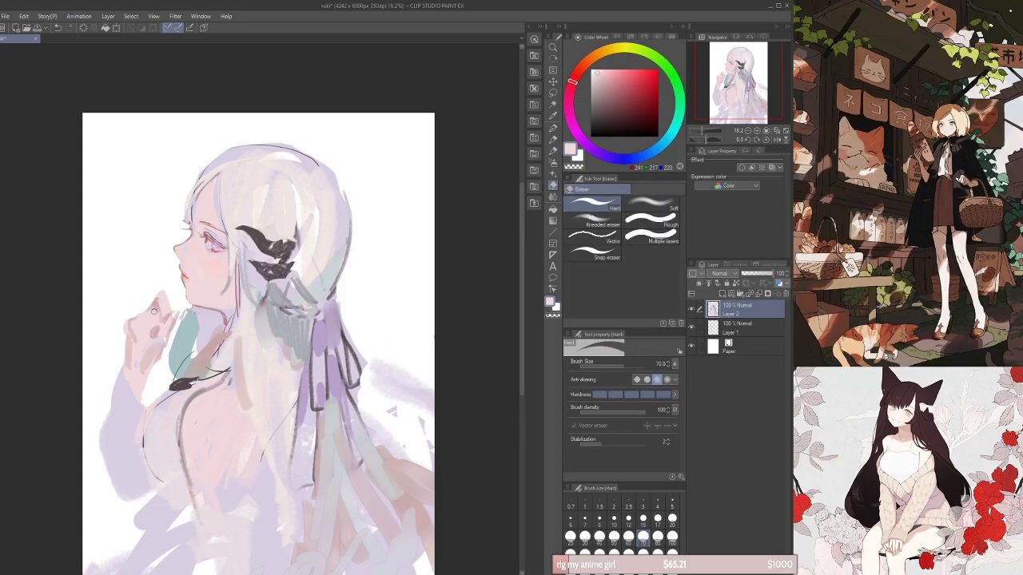
Step: Refine the fingers of the raised hand in dusty pink with the Mech Pencil at size 17
key("b")
key("ctrl+minus")
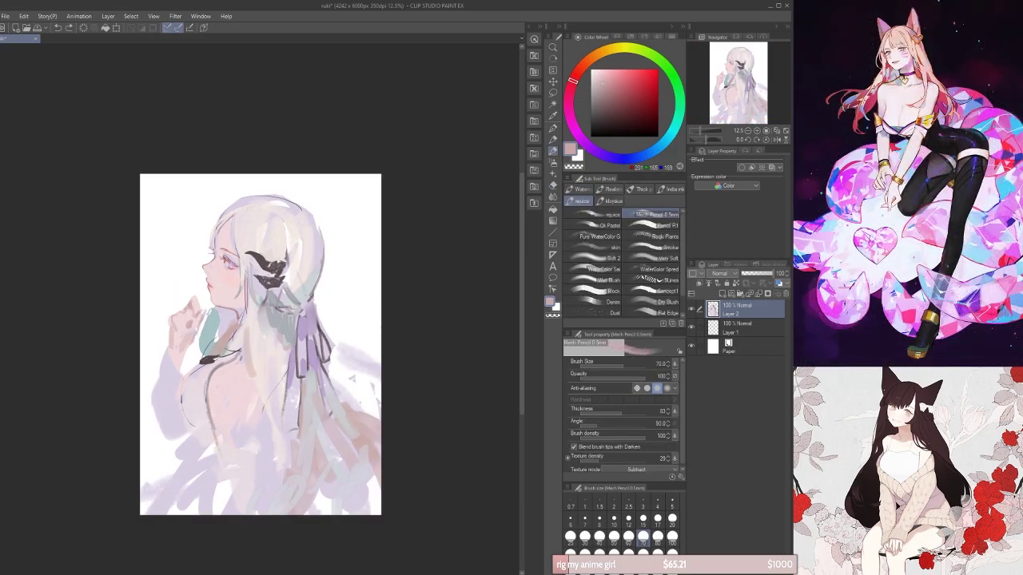
scroll(189, 319, "up", 3)
key("p")
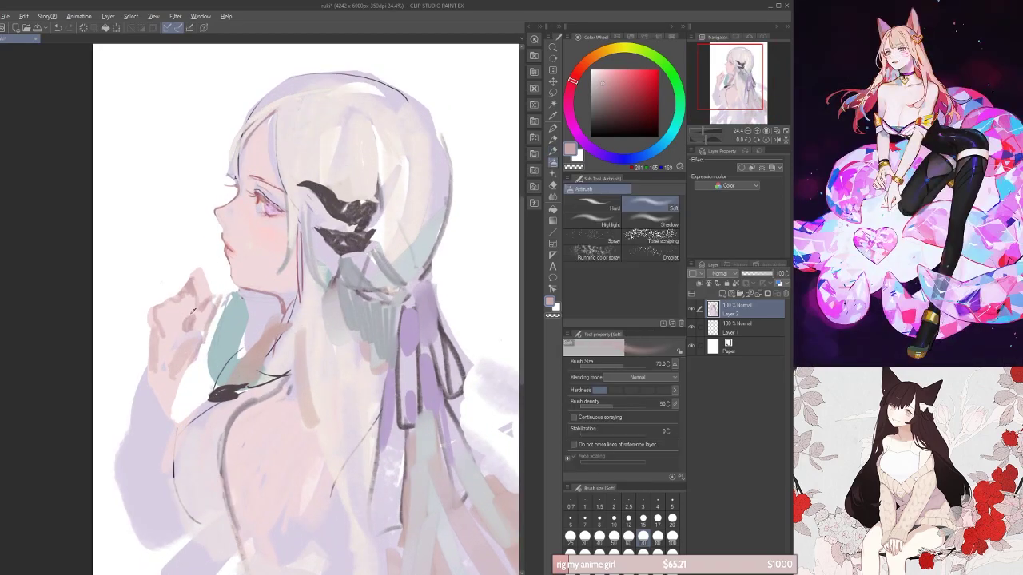
key("b")
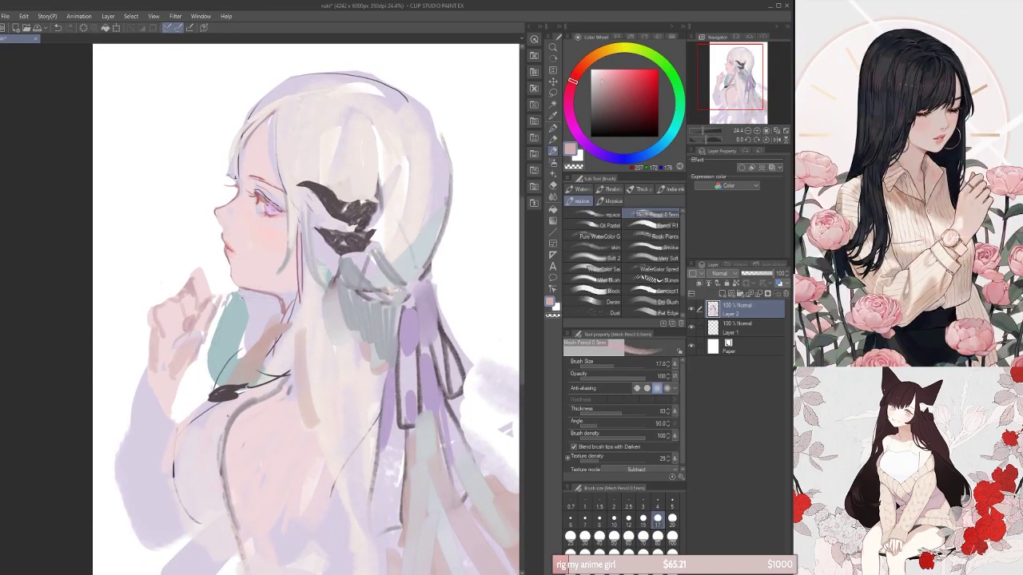
Step: Redraw the upper arm's contour with two dark strokes below the shoulder
scroll(192, 327, "down", 2)
left_click(237, 519, "alt")
left_click_drag(227, 426, 243, 497)
left_click_drag(274, 464, 281, 512)
Step: Paint a dusty reddish-brown shadow on top of the shoulder and check the figure mirrored
left_click(296, 458, "alt")
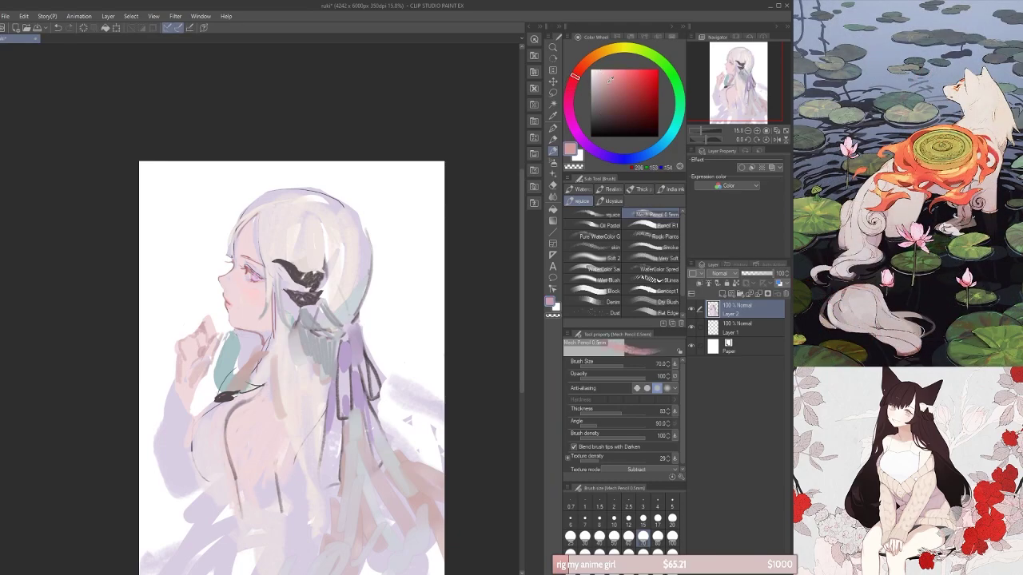
left_click(263, 387, "alt")
left_click(295, 408, "alt")
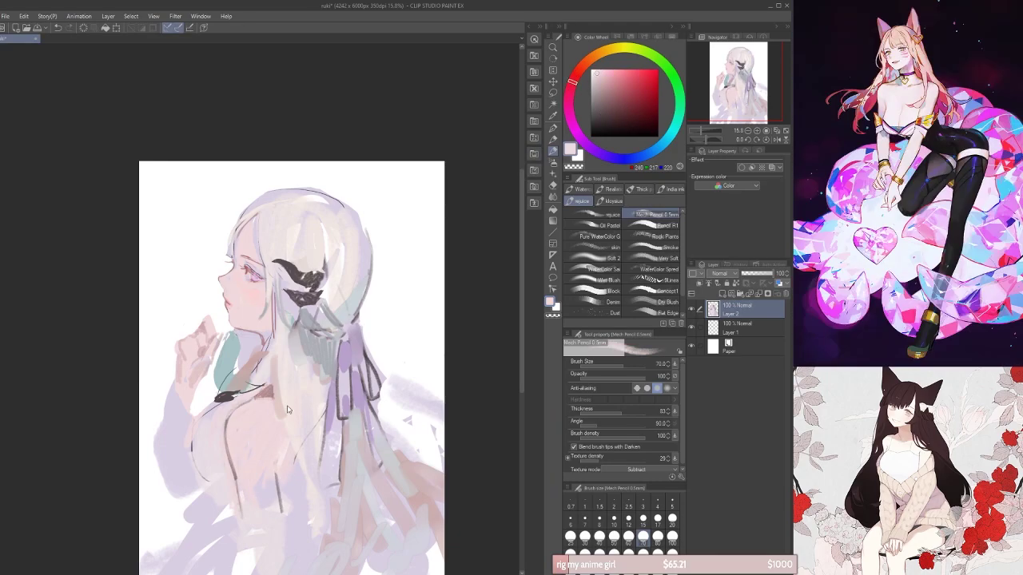
key("h")
key("h")
Step: Paint pale hair strands over the collar, chest and lower back at size 70 while checking the figure mirrored
left_click(219, 434, "alt")
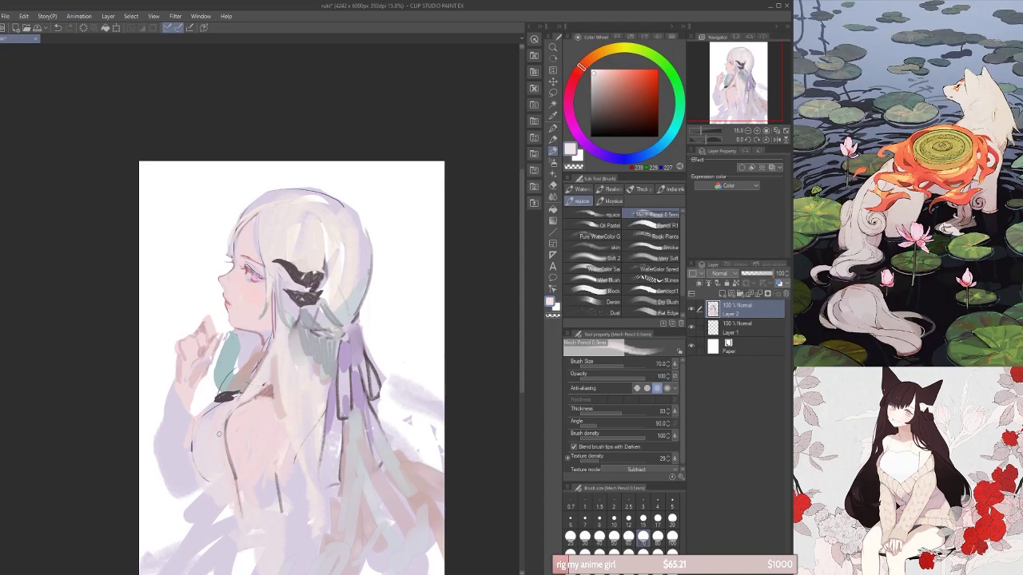
left_click(208, 448, "alt")
left_click(258, 417, "alt")
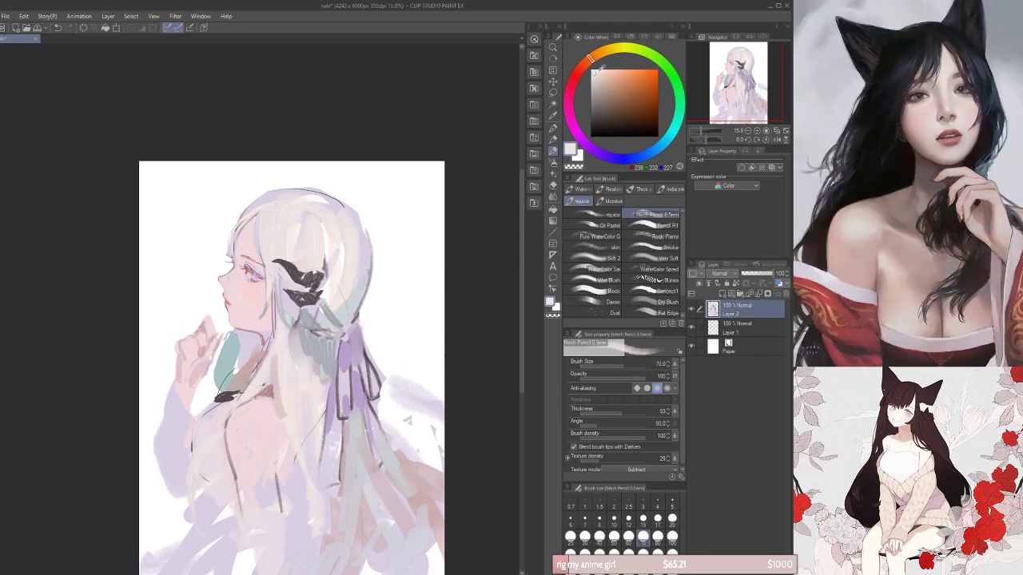
left_click_drag(287, 558, 308, 486)
key("h")
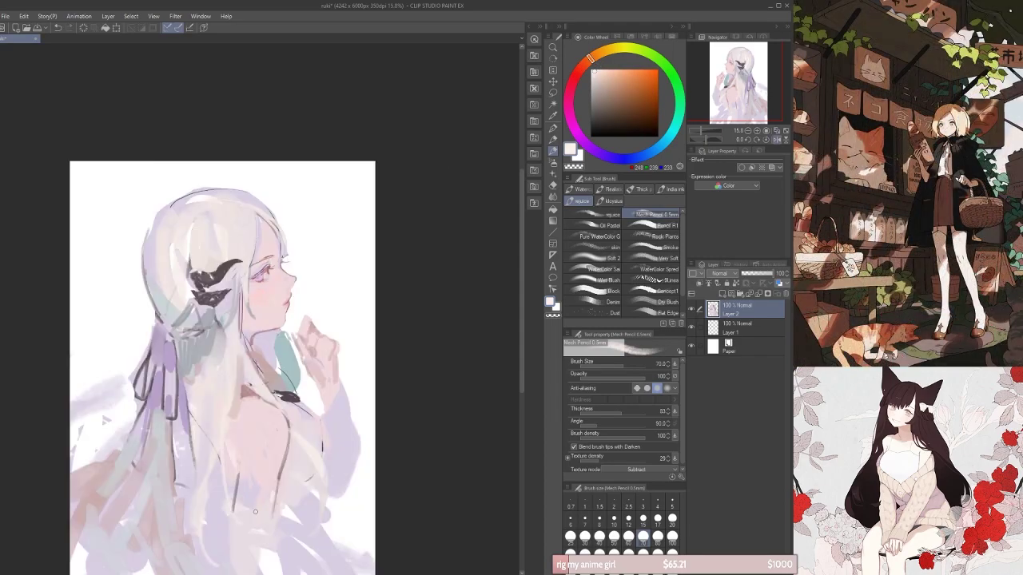
left_click(246, 369, "alt")
key("h")
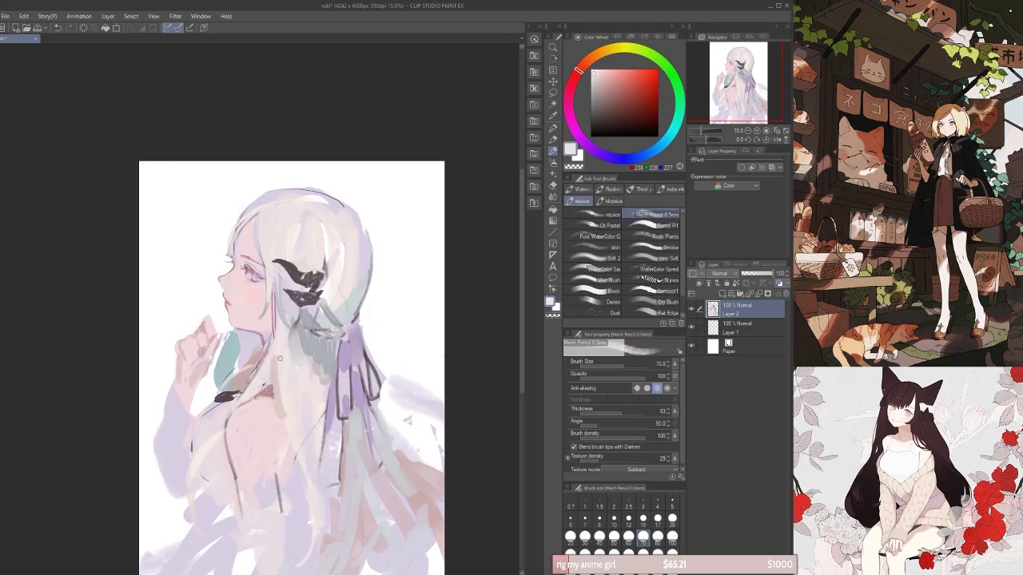
Step: Fill the hair ribbons with lavender and muted purple, painting over their dark sketch outlines with the Mech Pencil at size 70
left_click(218, 412, "alt")
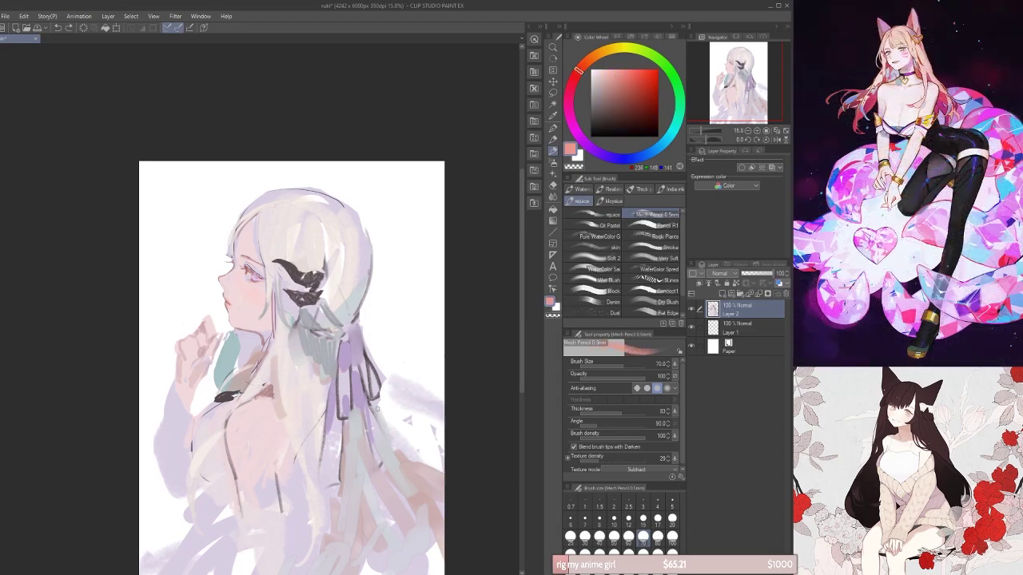
left_click(341, 371, "alt")
left_click(345, 409, "alt")
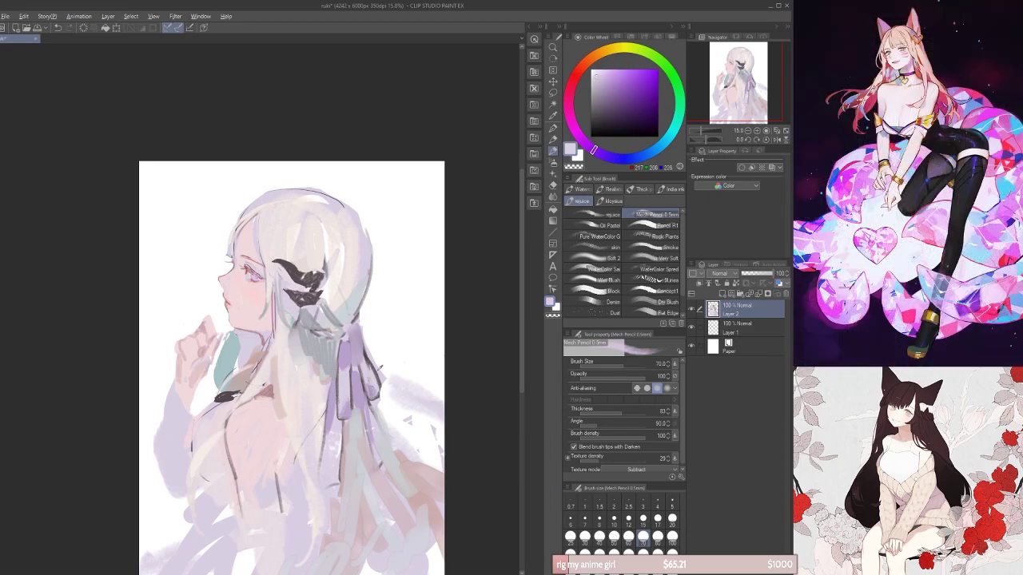
left_click(258, 310, "alt")
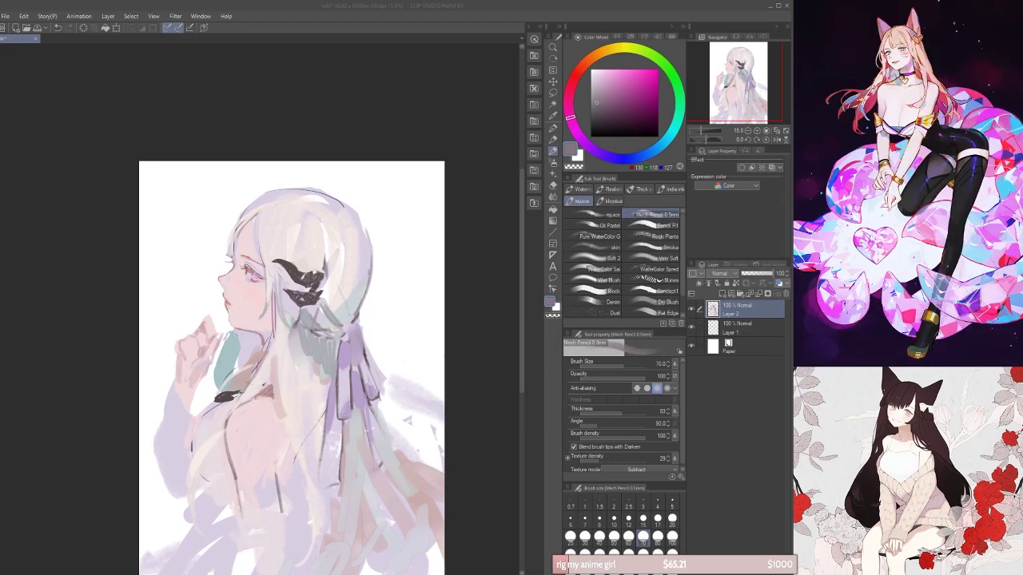
Step: Soften the hair beside the neck and beneath the ornament with muted pink at size 60, checking the figure mirrored
left_click(639, 536)
key("x")
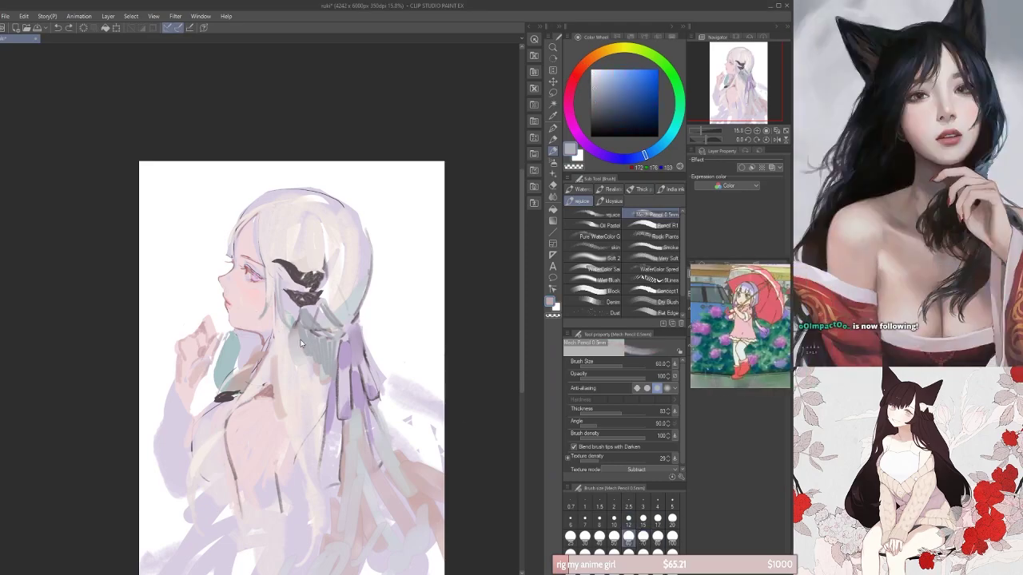
left_click(288, 352, "alt")
key("h")
key("h")
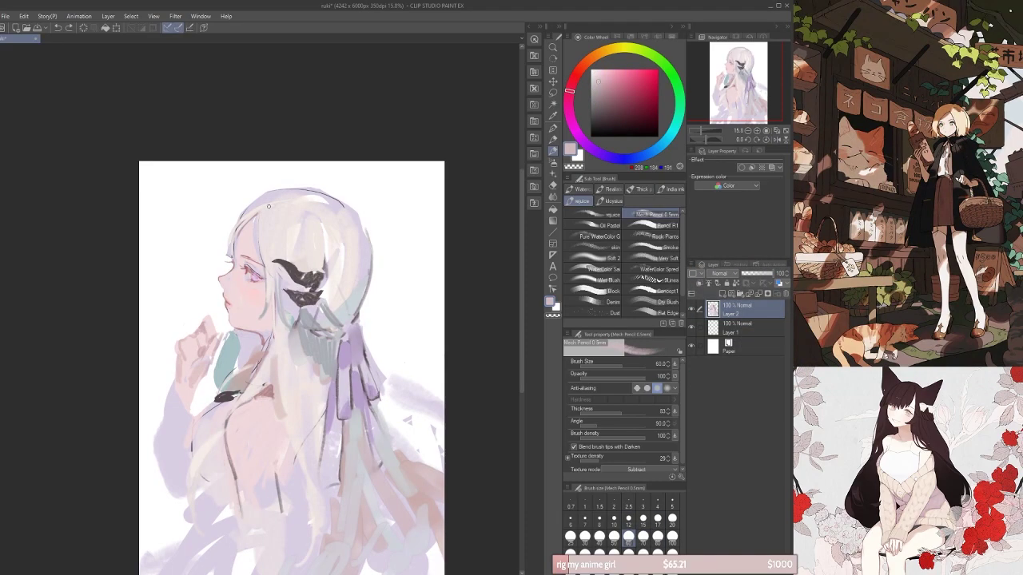
scroll(412, 294, "down", 1)
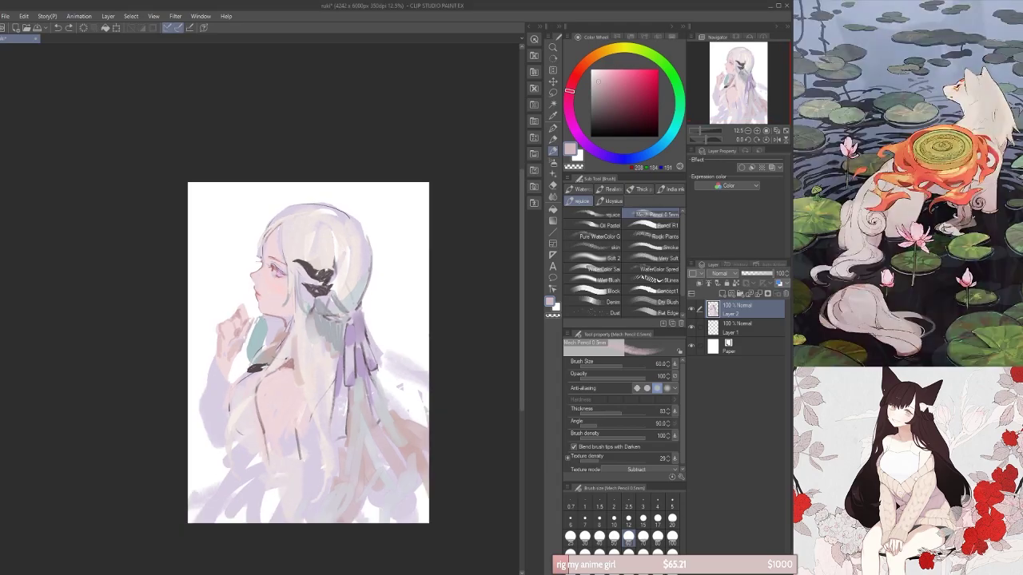
scroll(311, 384, "up", 3)
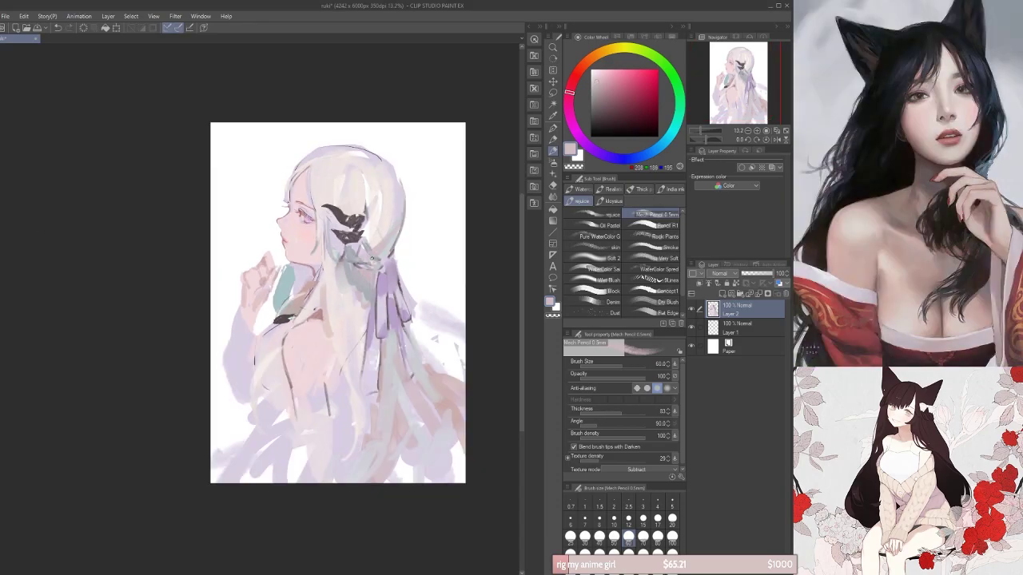
Step: Paint the forearm and sleeve below the raised hand in pale pink with the Mech Pencil at size 70
key("bracketright")
left_click(244, 335, "alt")
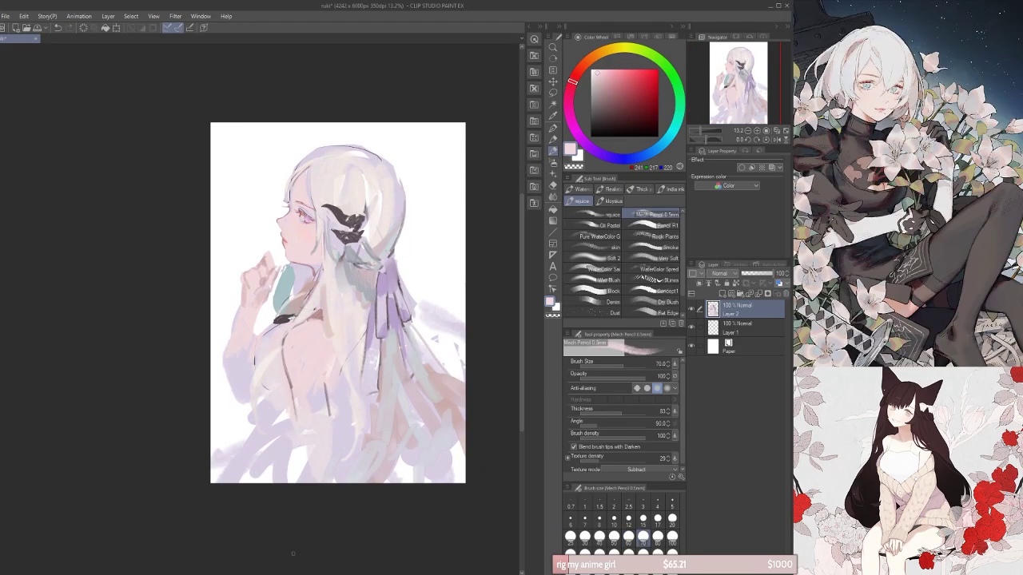
left_click_drag(222, 364, 230, 404)
scroll(392, 158, "up", 2)
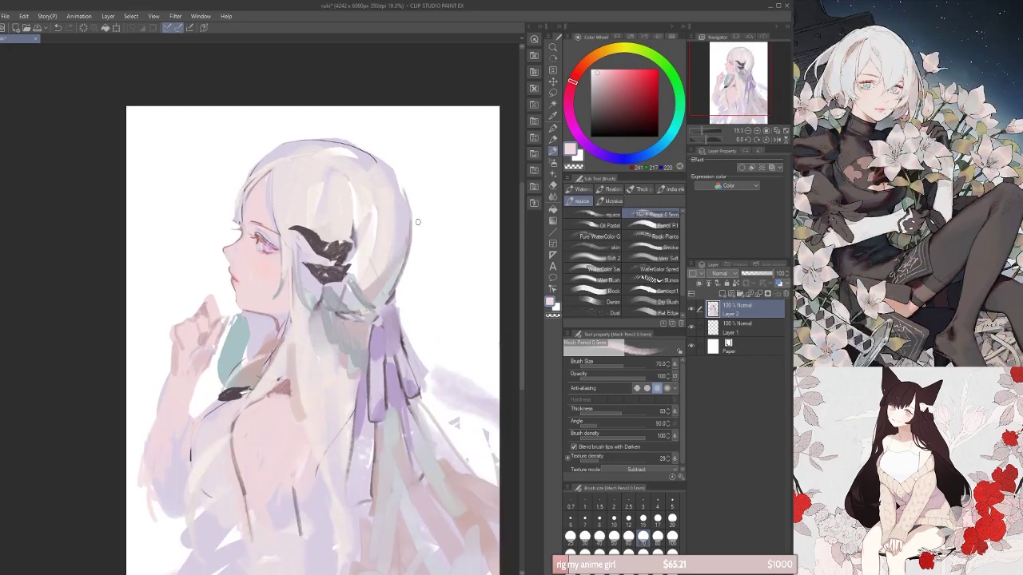
Step: Refine the hair strands with pale lavender using the Mech Pencil at size 50
key("m")
key("b")
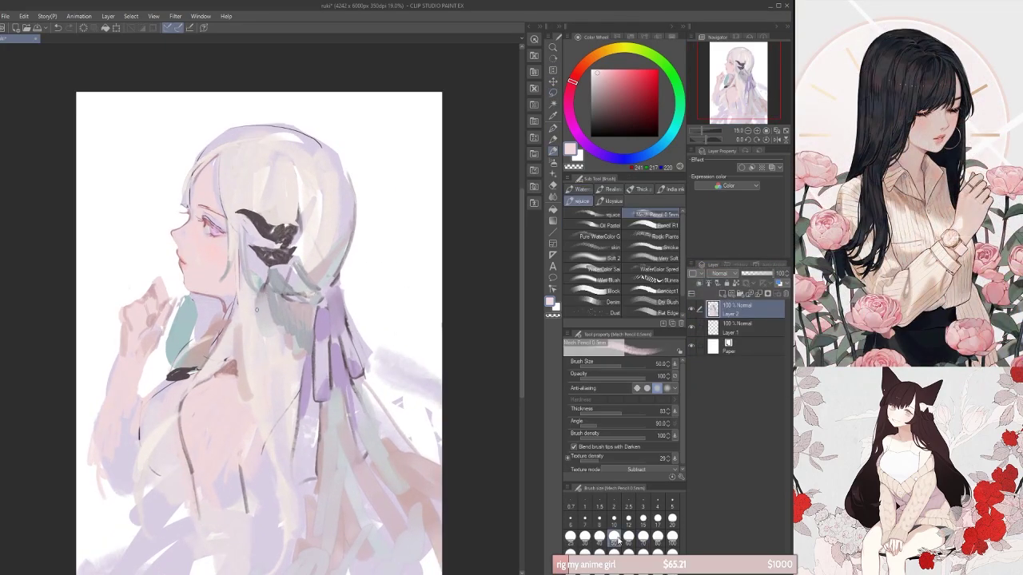
scroll(259, 334, "down", 2)
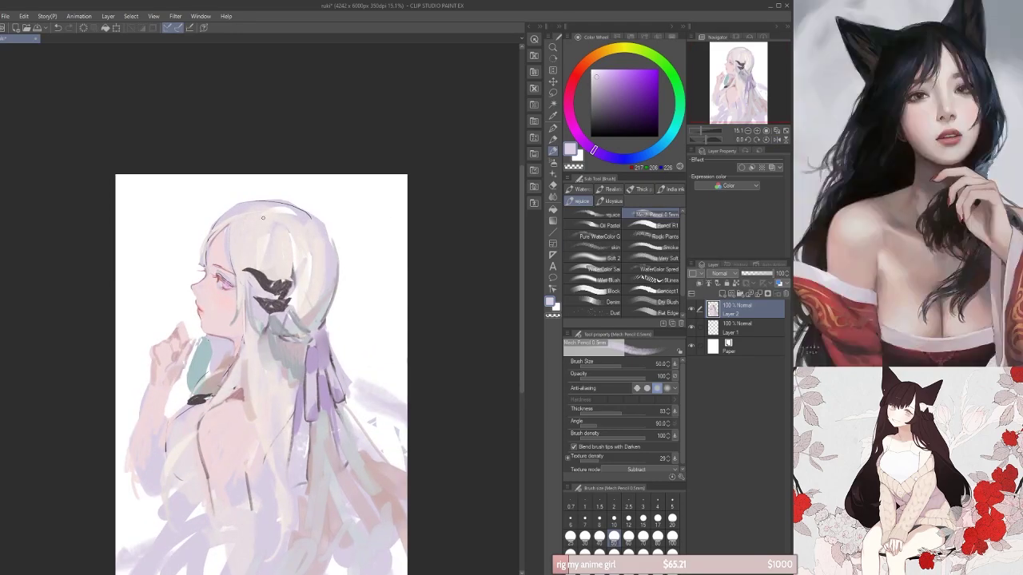
left_click_drag(434, 470, 454, 432)
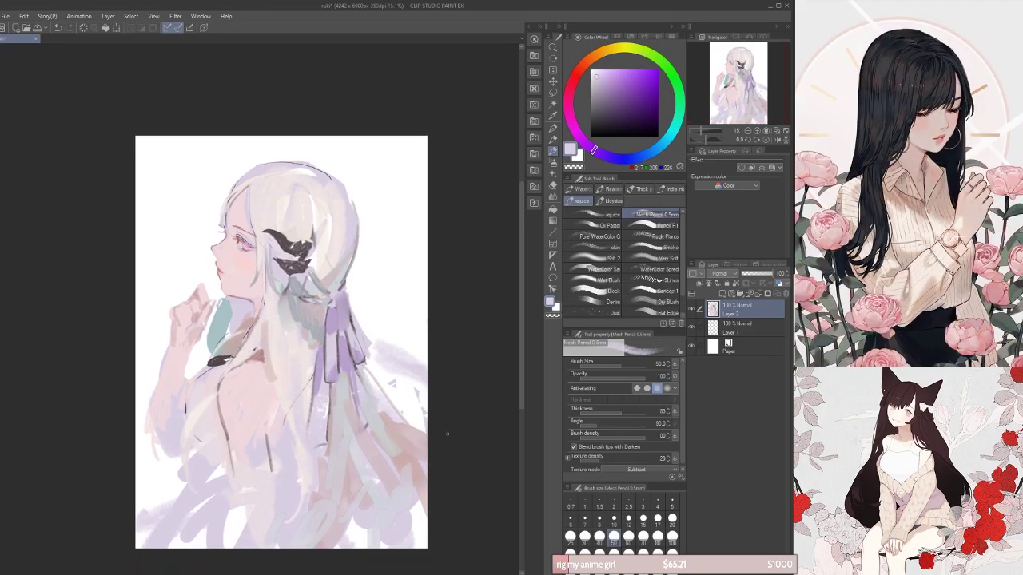
Step: Cover the dark contour stroke on the upper arm with pale skin tones and shade the strand over the shoulder at size 80
scroll(327, 483, "up", 1)
left_click(254, 444, "alt")
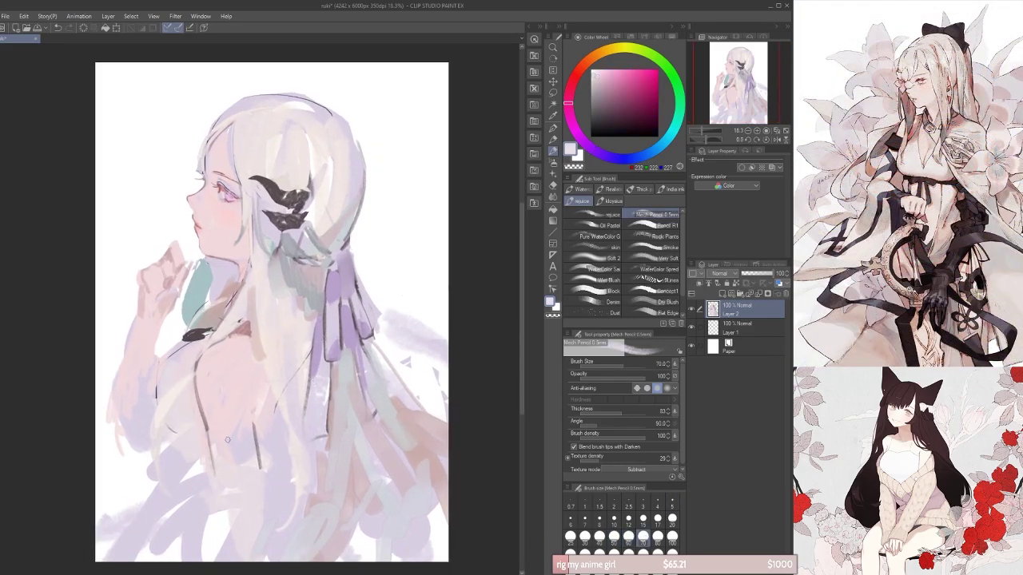
left_click(222, 443, "alt")
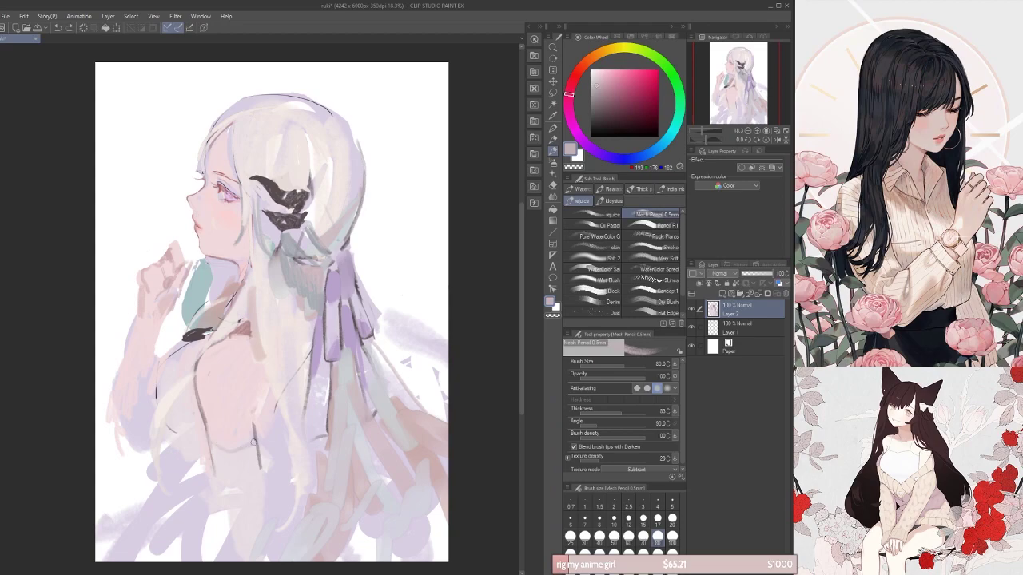
left_click(184, 410, "alt")
left_click(657, 537)
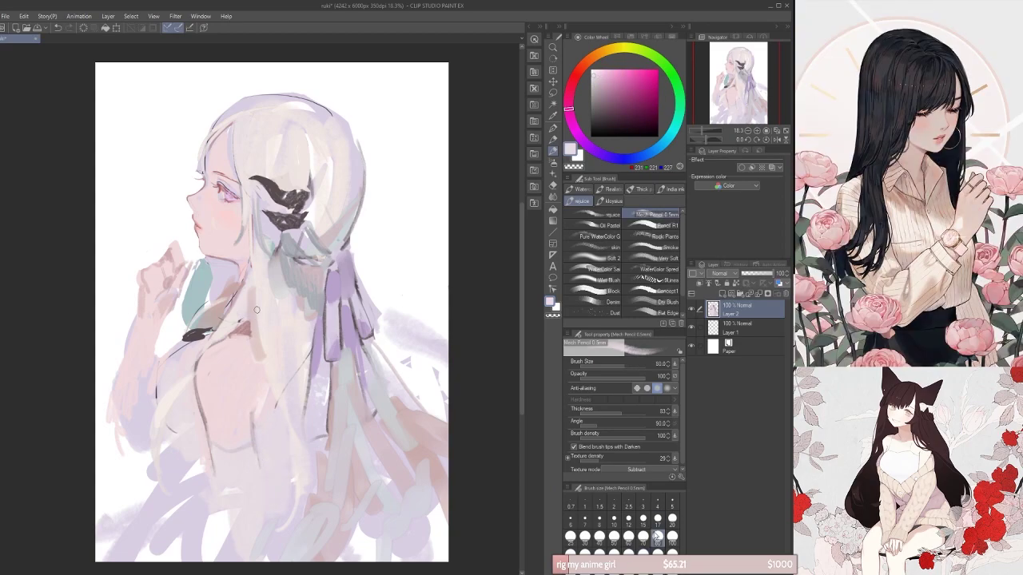
Step: Erase the area between the forearm and chest with the Hard eraser and redraw the chest's contour in dark strokes at size 60
key("e")
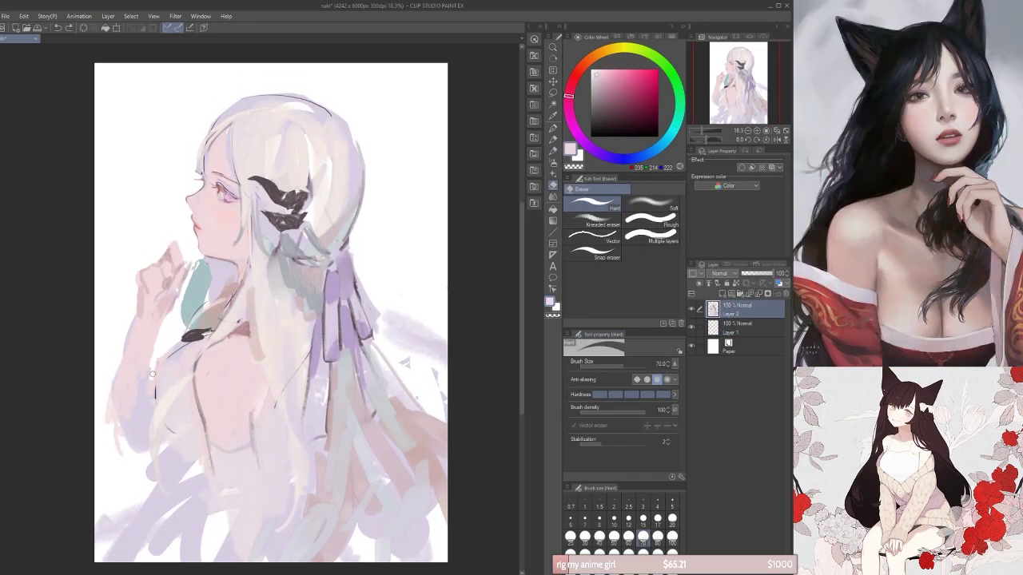
left_click_drag(163, 369, 196, 323)
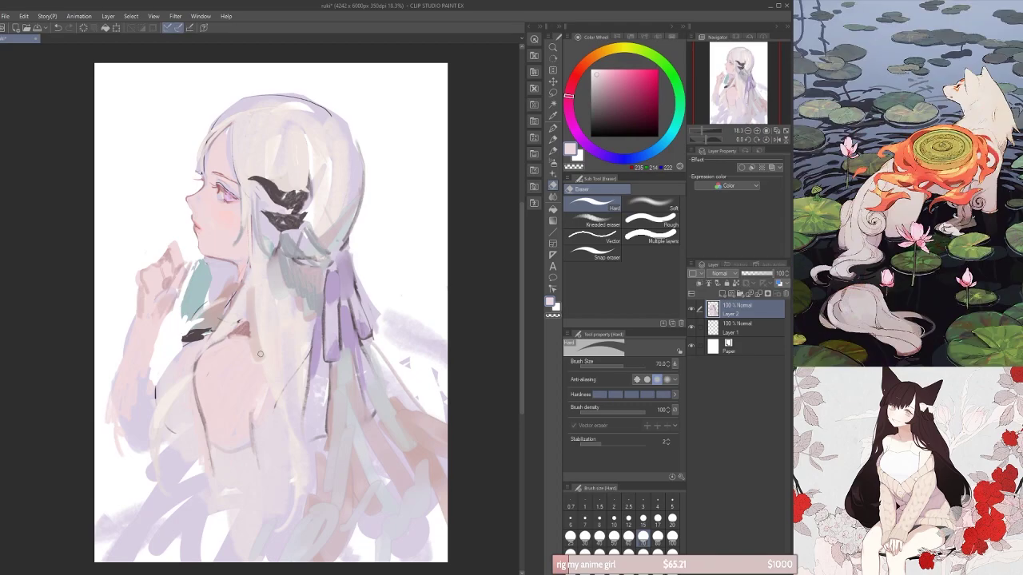
key("b")
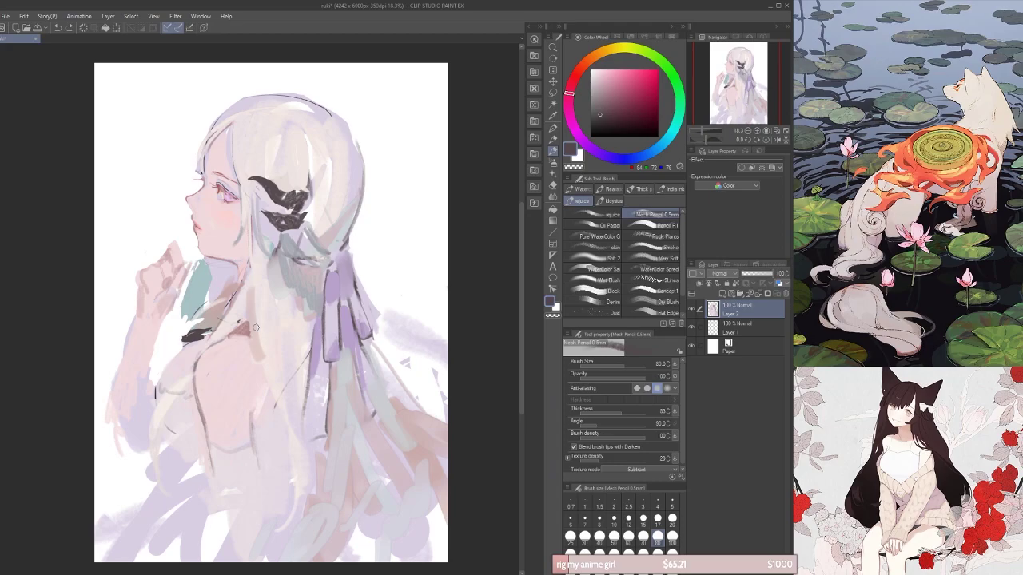
key("bracketleft")
key("bracketleft")
left_click_drag(189, 343, 227, 319)
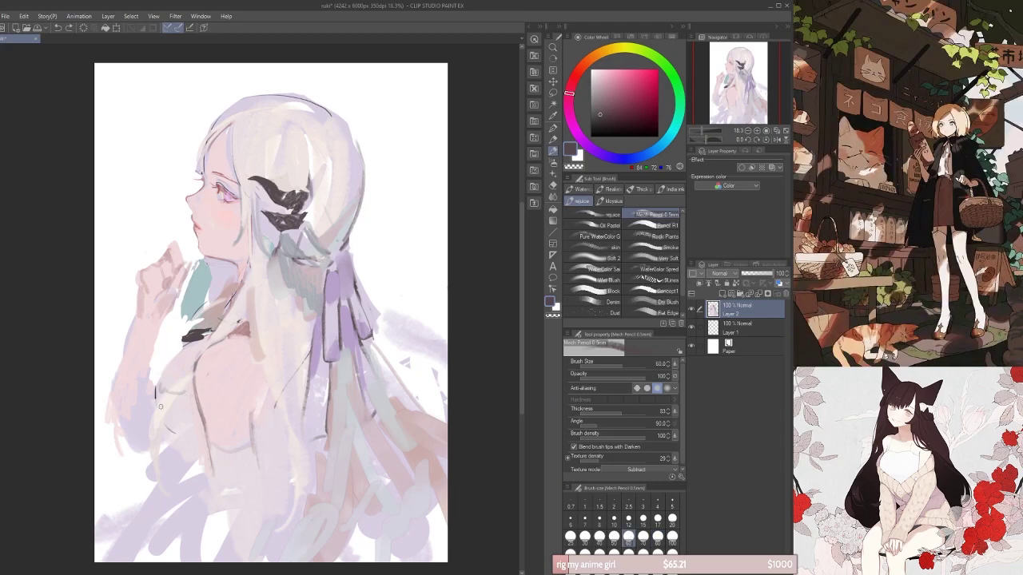
left_click_drag(159, 406, 206, 348)
left_click_drag(170, 382, 209, 470)
Step: Erase the teal patch and dark collar piece between the raised hand and neck with the Hard eraser at size 60
key("e")
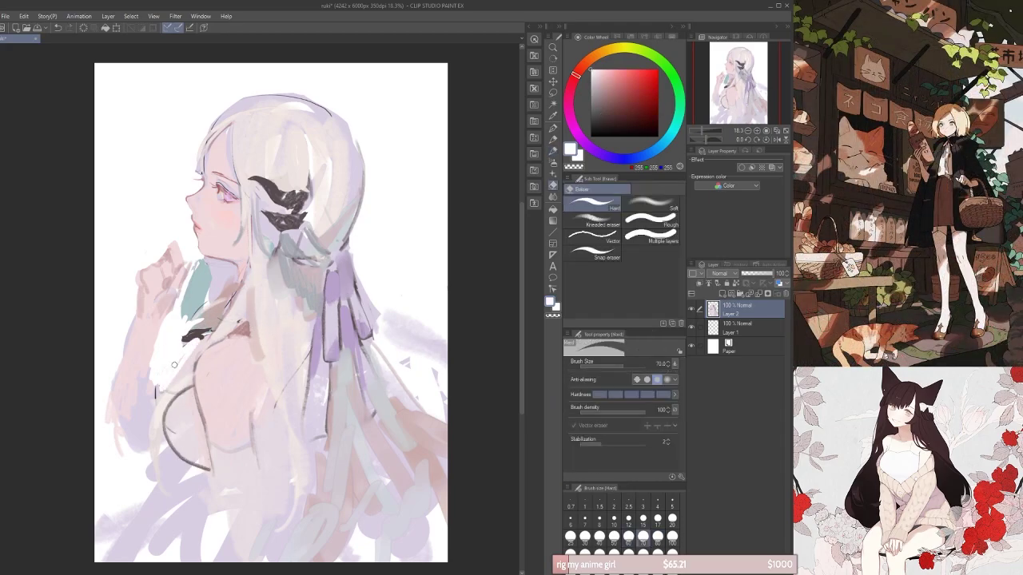
left_click_drag(209, 315, 192, 268)
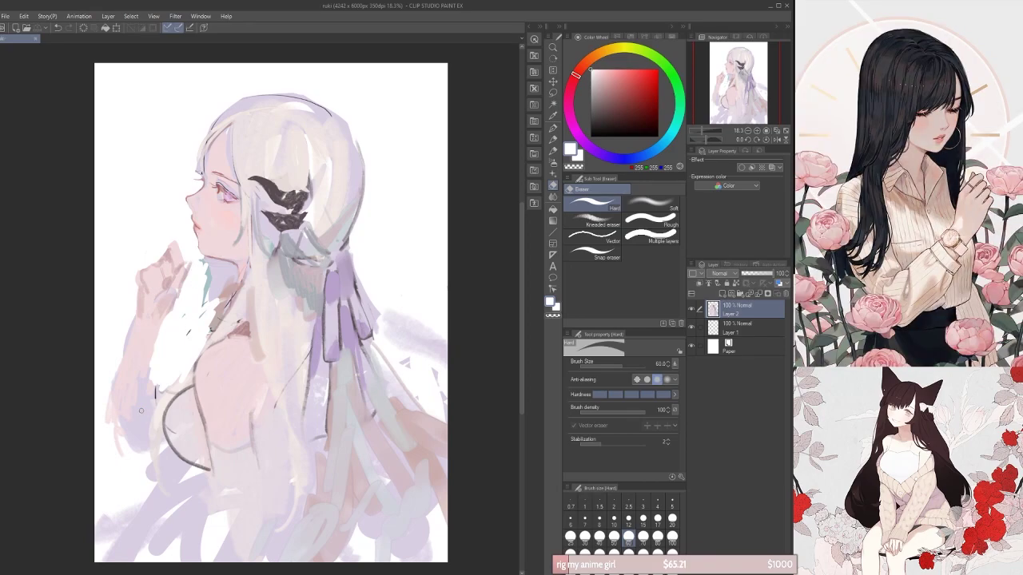
key("b")
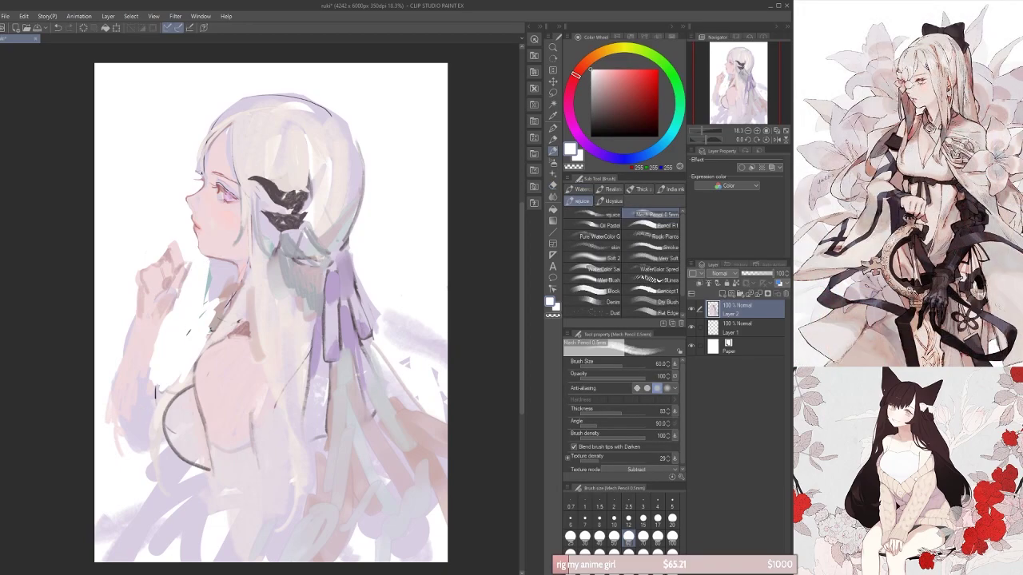
Step: Paint the chest pale pink and add dark strokes at the waist and lower hair with the G-pen at size 110
left_click(553, 131)
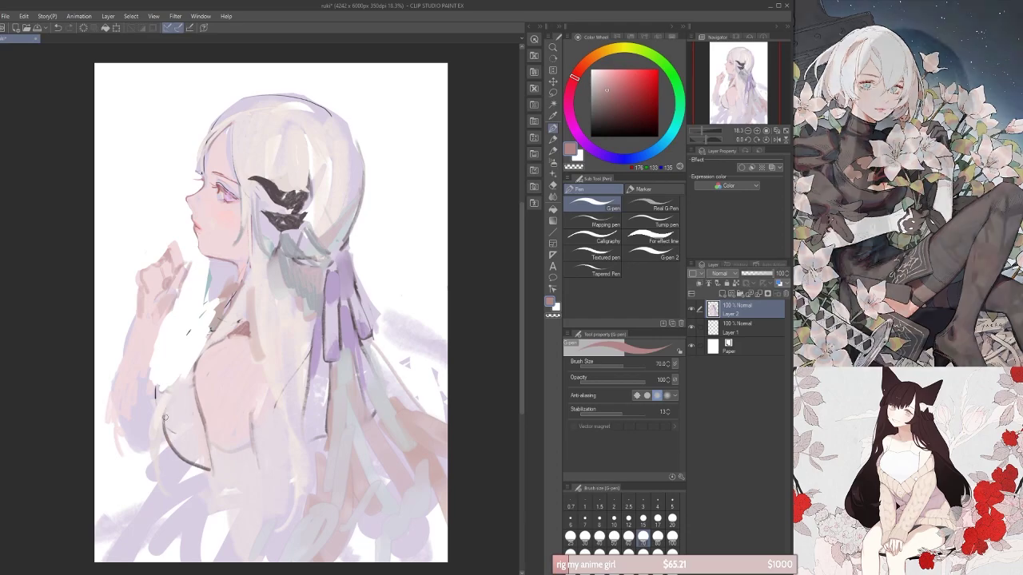
left_click(275, 494, "alt")
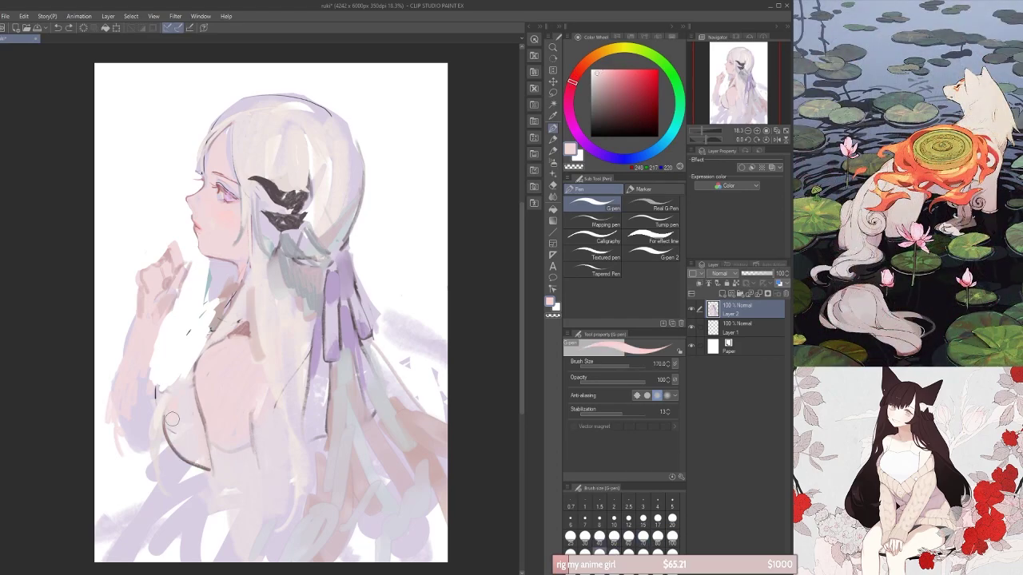
left_click(204, 463, "alt")
left_click_drag(207, 444, 221, 496)
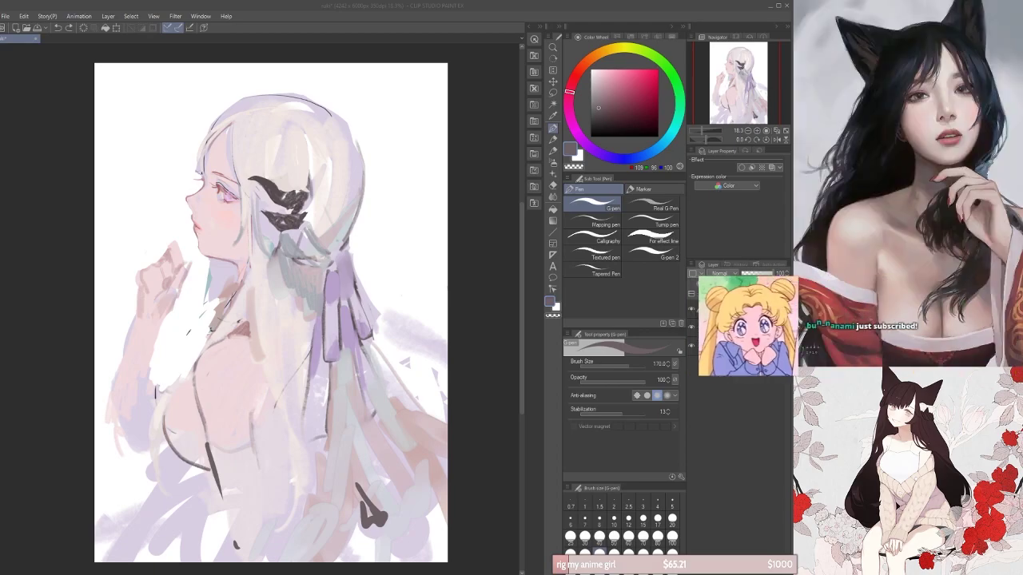
left_click(195, 458)
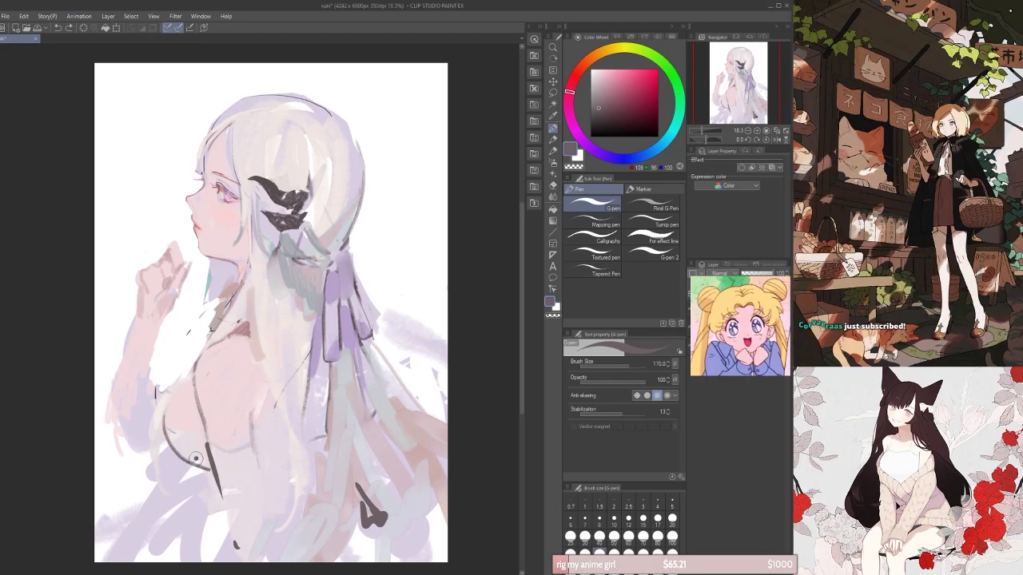
Step: Brush pale pink and lavender strands over the lower back hair with the G-pen at size 110, checking the figure mirrored
scroll(319, 288, "up", 3)
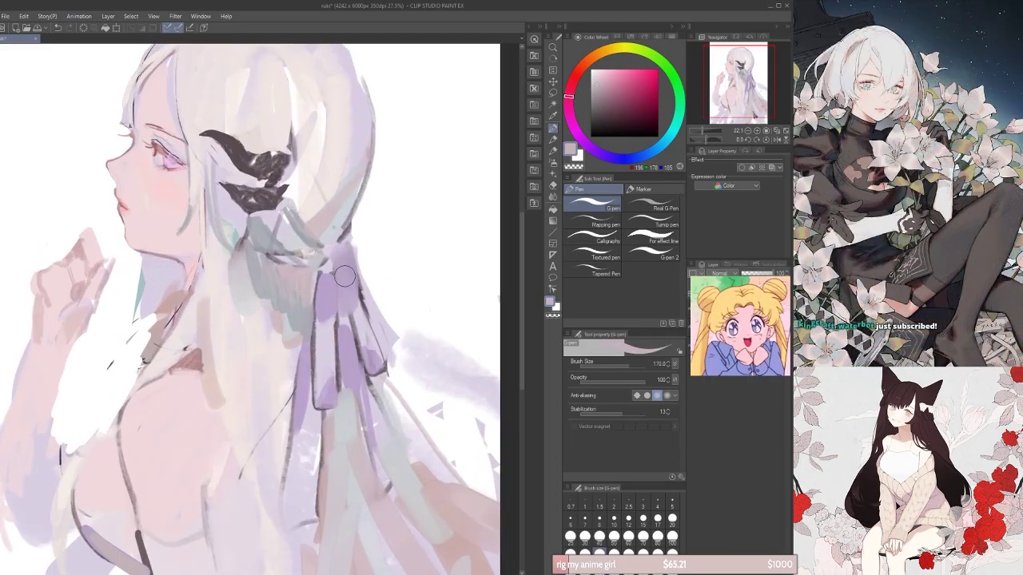
scroll(298, 301, "down", 4)
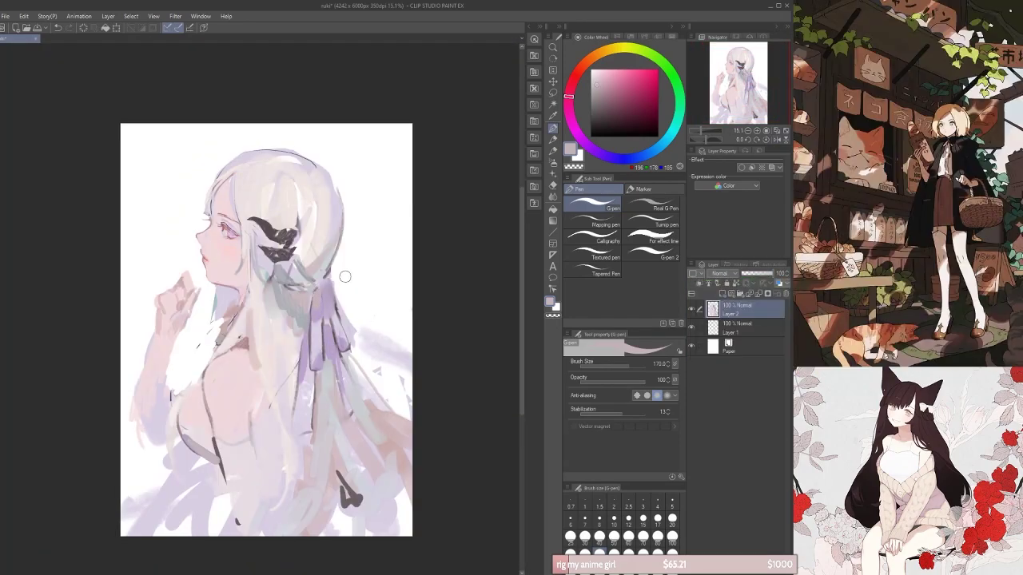
left_click(266, 414, "alt")
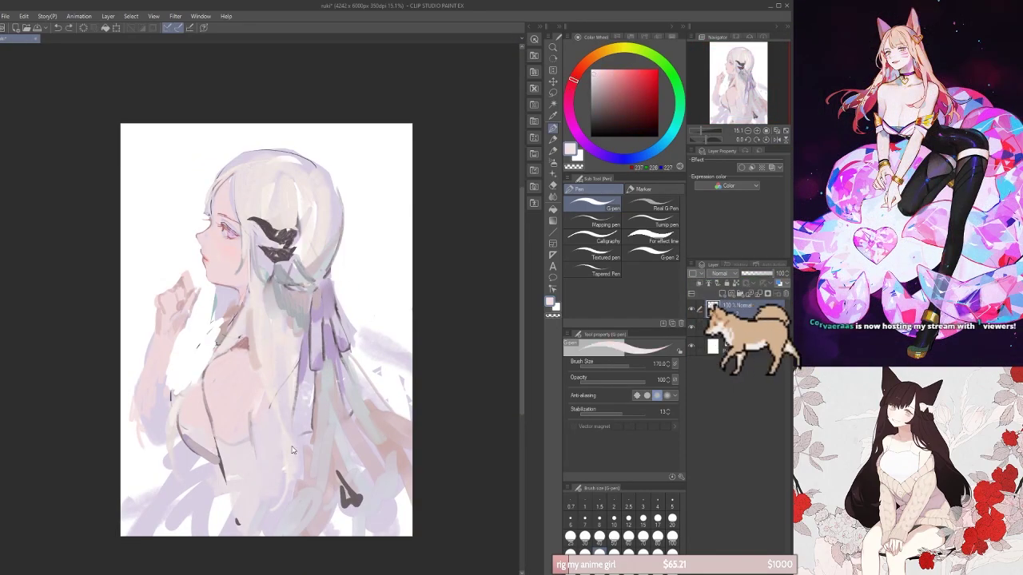
key("h")
left_click(361, 448, "alt")
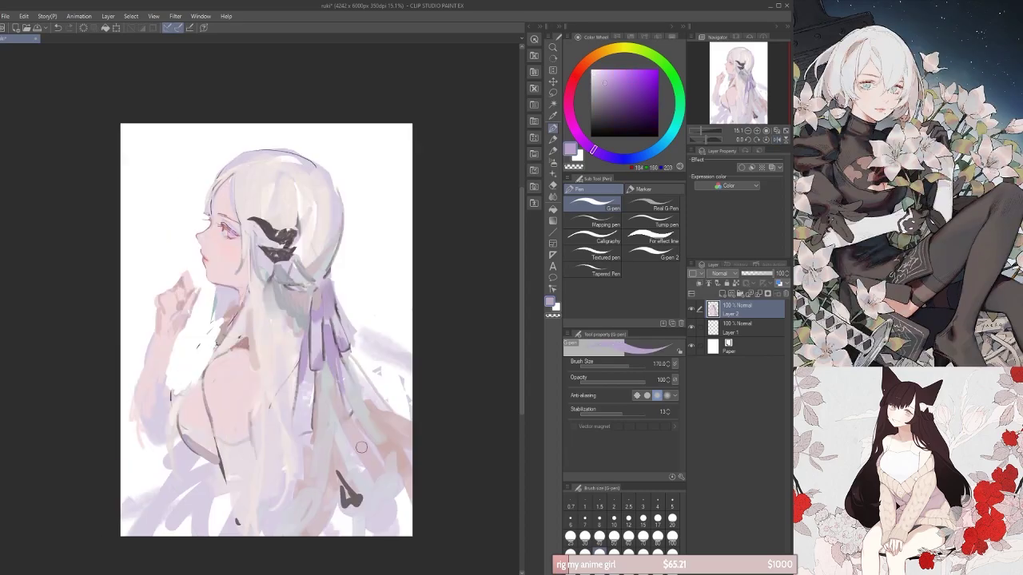
key("h")
left_click(609, 157)
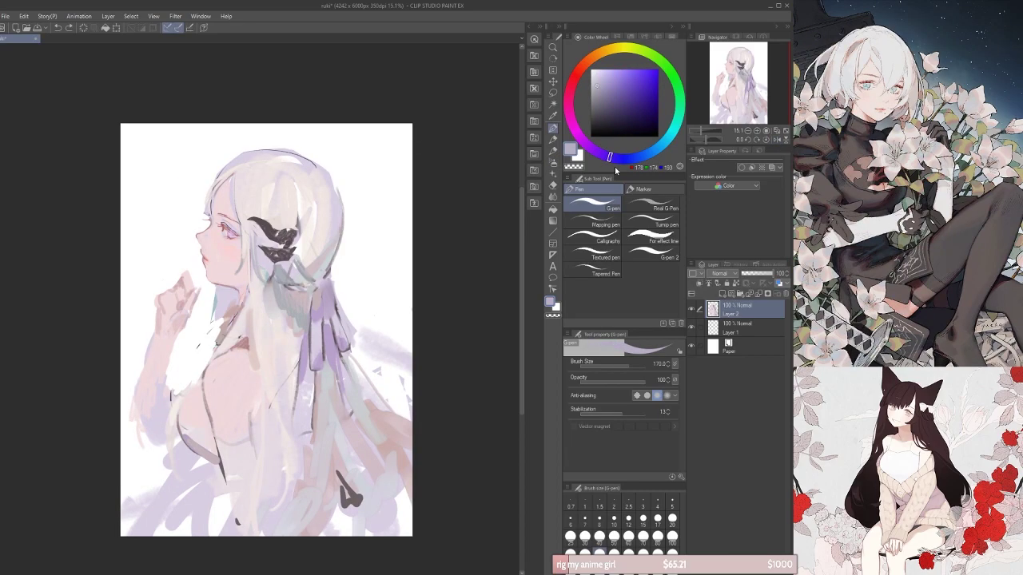
Step: Tint the hair ornament with dusty mauve and outline the raised hand's fingers in reddish brown at size 15
left_click(311, 277, "alt")
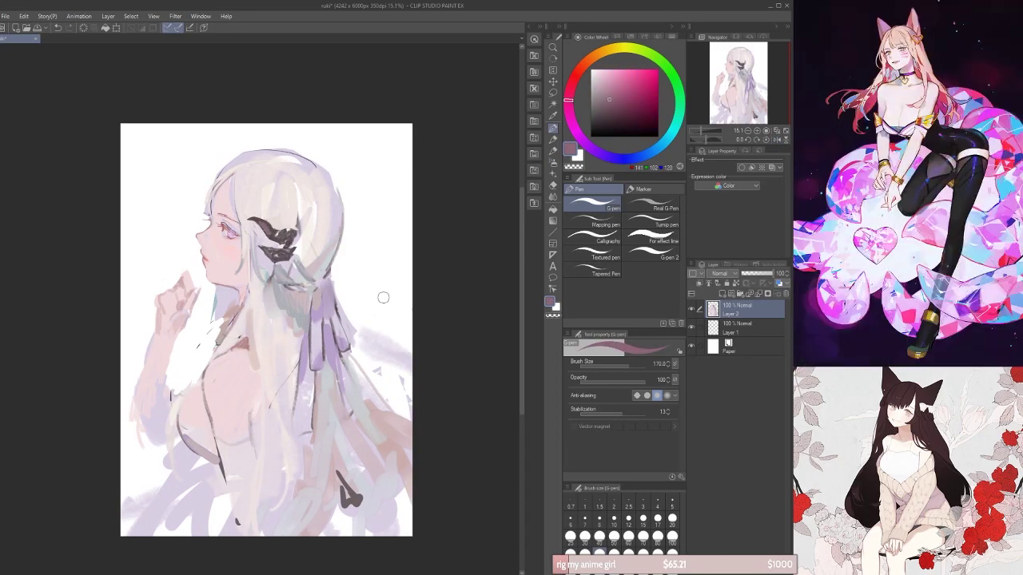
scroll(257, 310, "up", 2)
left_click(194, 161, "alt")
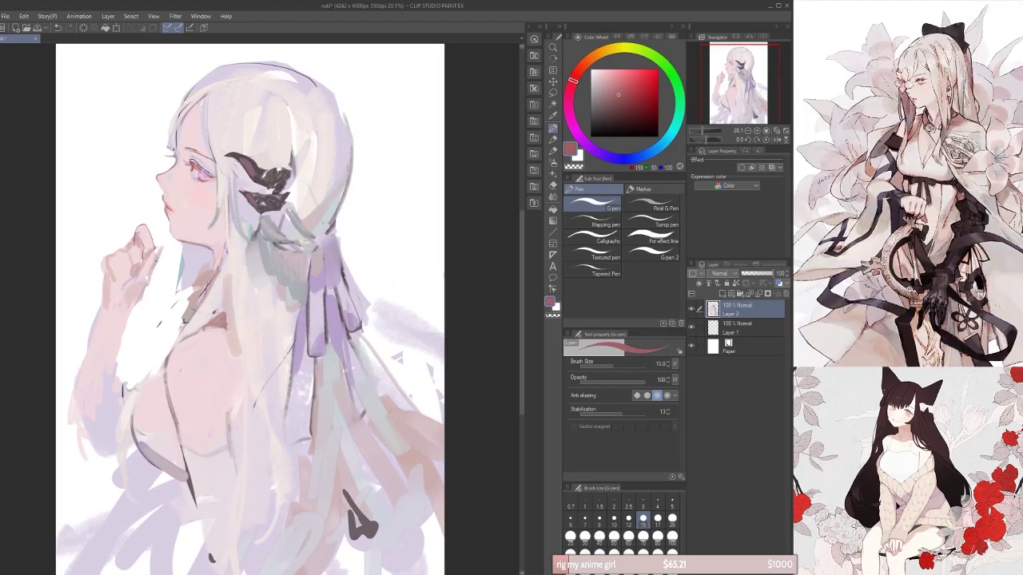
Step: Smooth the raised hand and forearm with pale and dusty pink using the G-pen at size 70
scroll(132, 292, "down", 2)
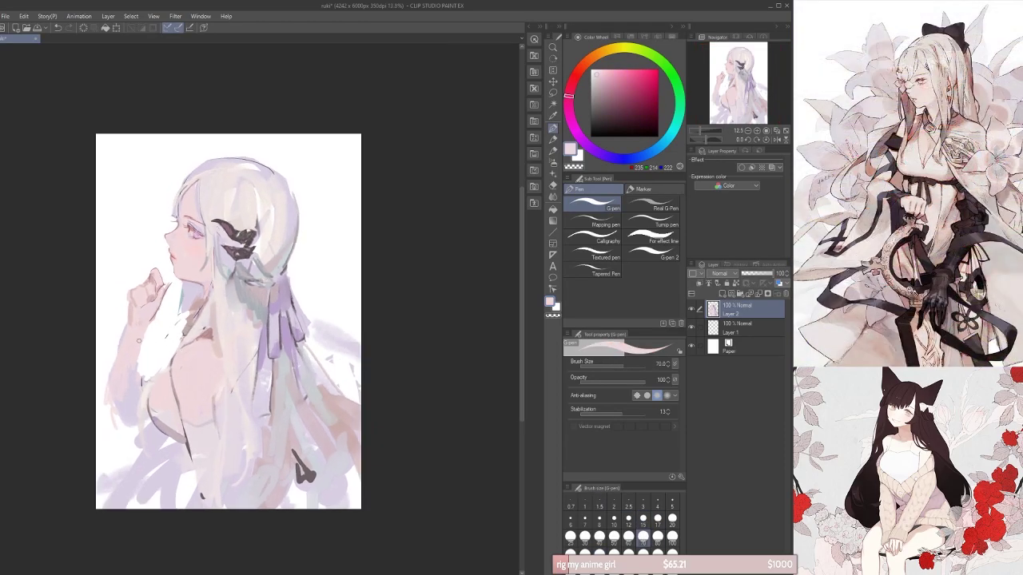
scroll(140, 300, "up", 1)
left_click(158, 310, "alt")
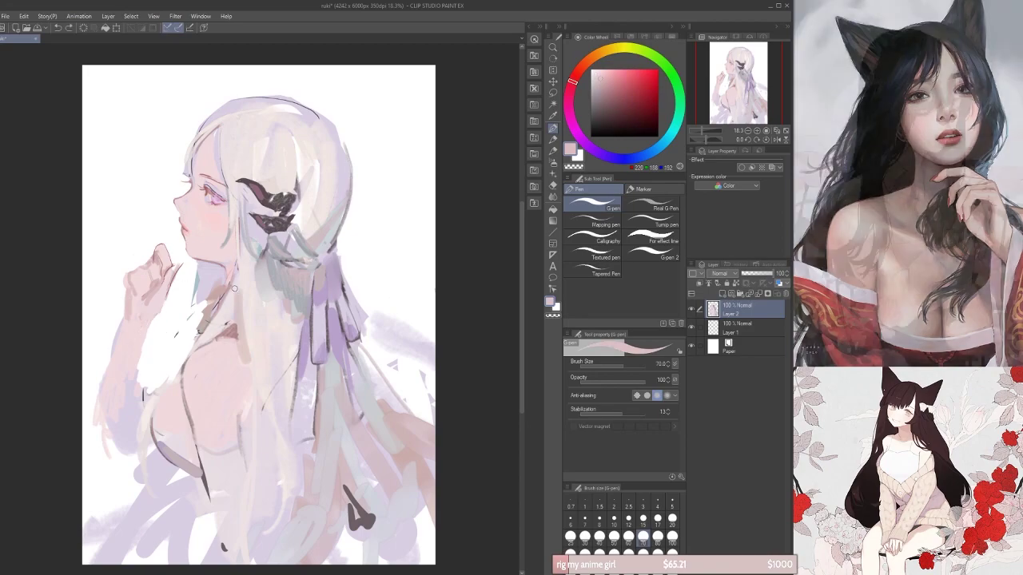
key("m")
left_click_drag(148, 312, 143, 240)
scroll(269, 383, "down", 2)
key("p")
scroll(269, 382, "up", 2)
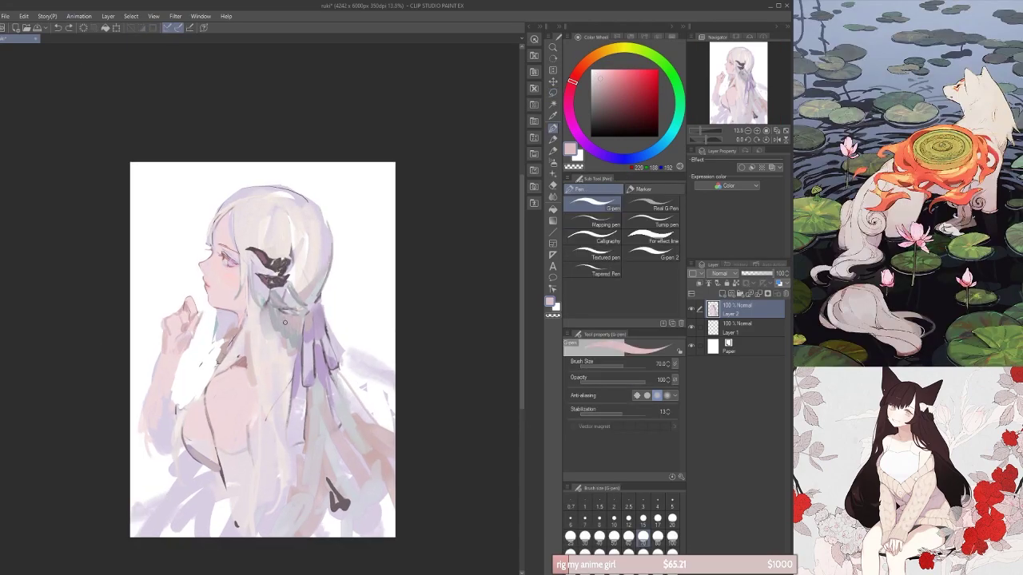
Step: Refine the raised hand with lavender and pale pink and outline the forearm and elbow in dusty pink using the G-pen at size 70
left_click(192, 298, "alt")
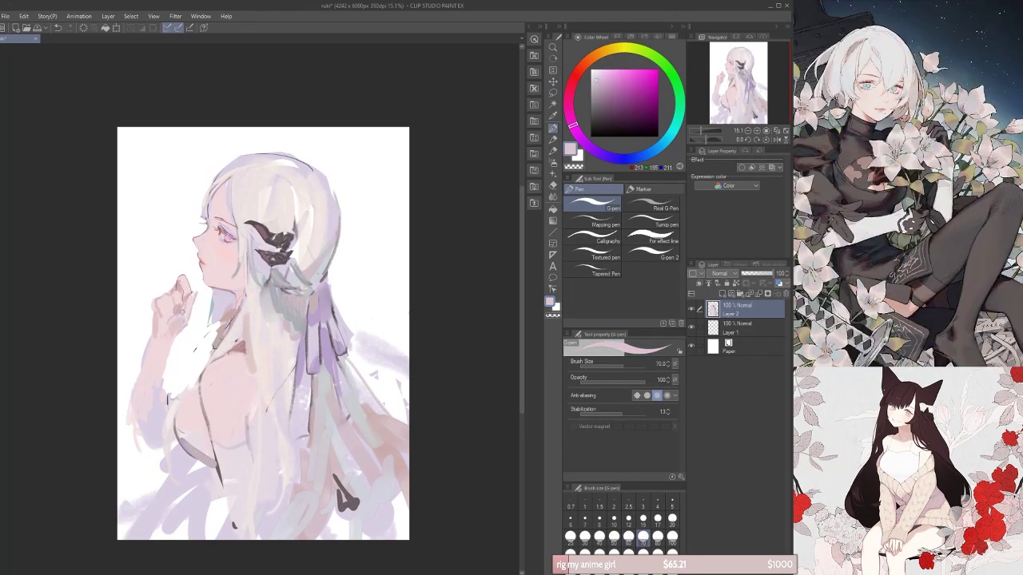
left_click(276, 386, "alt")
key("bracketright")
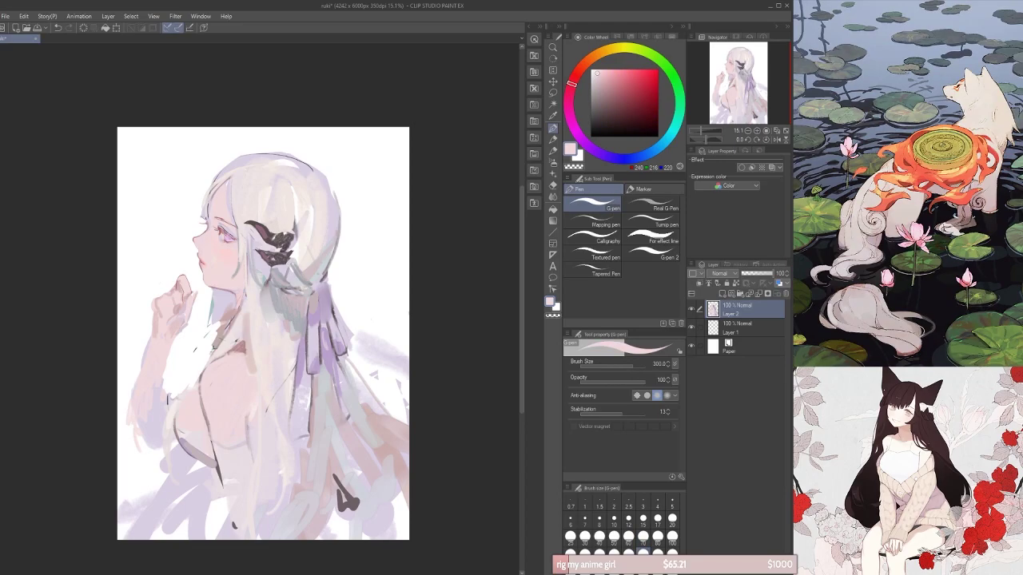
key("bracketleft")
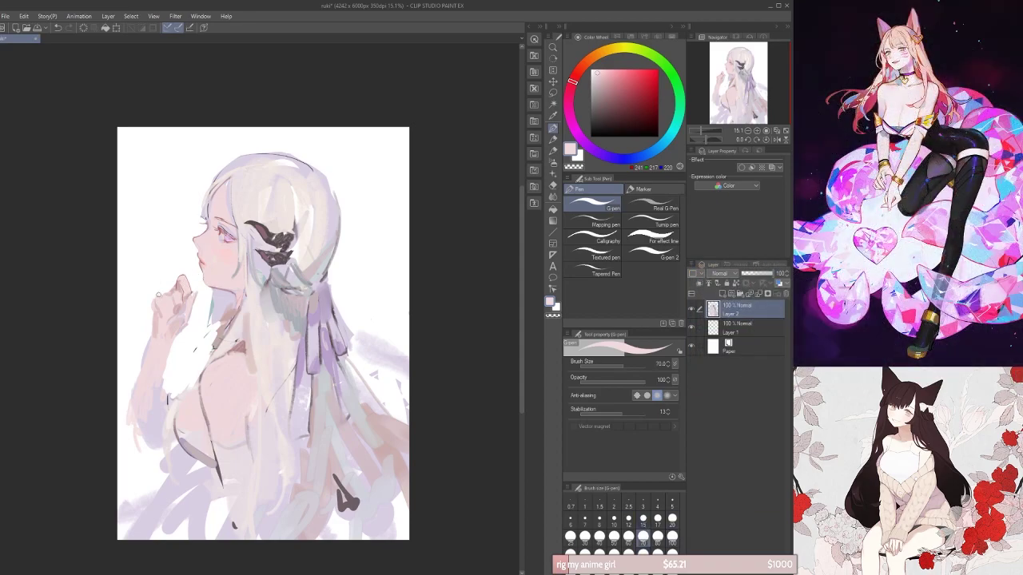
left_click(186, 427, "alt")
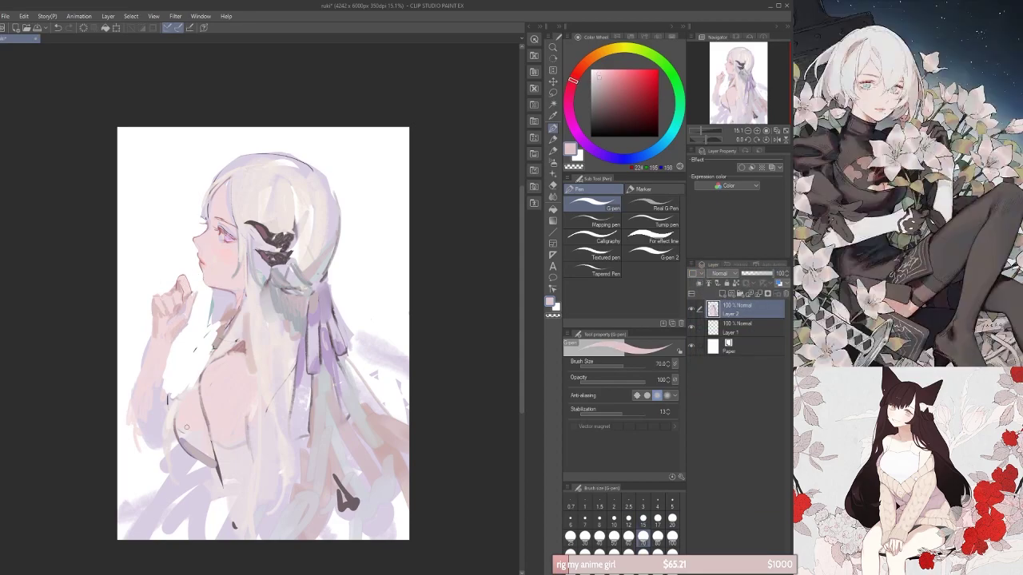
key("h")
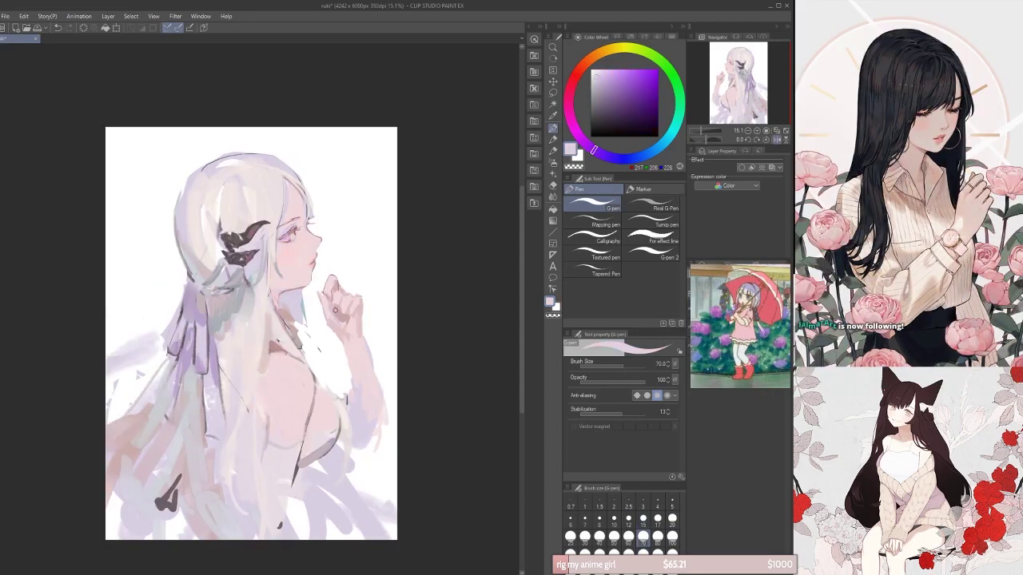
key("h")
left_click_drag(181, 302, 142, 359)
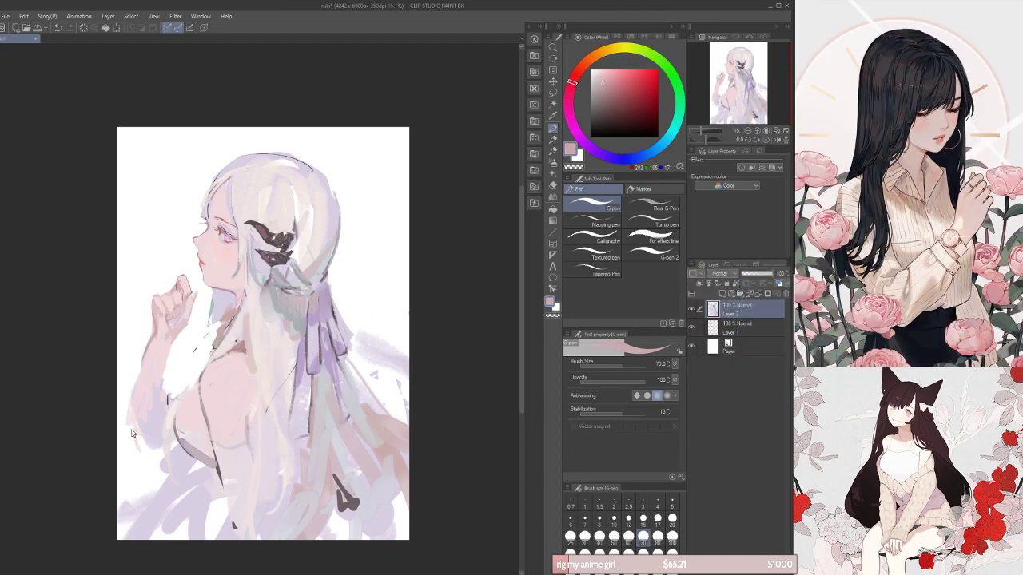
left_click_drag(130, 436, 152, 444)
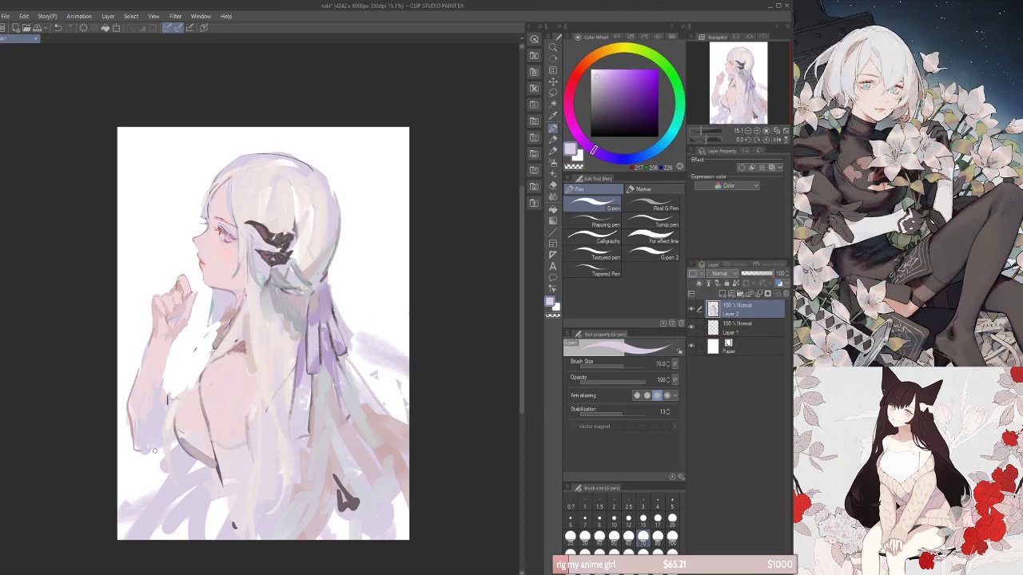
Step: Retouch the eye, cheek and neck with red, pale peach and dusty pink using the G-pen at size 70
key("ctrl+plus")
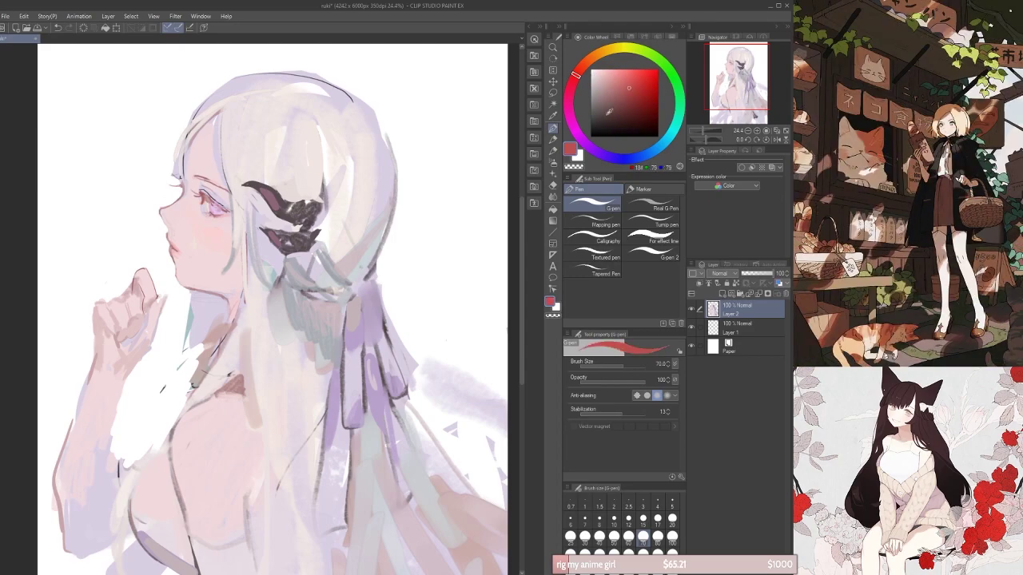
left_click(208, 146, "alt")
left_click(216, 221, "alt")
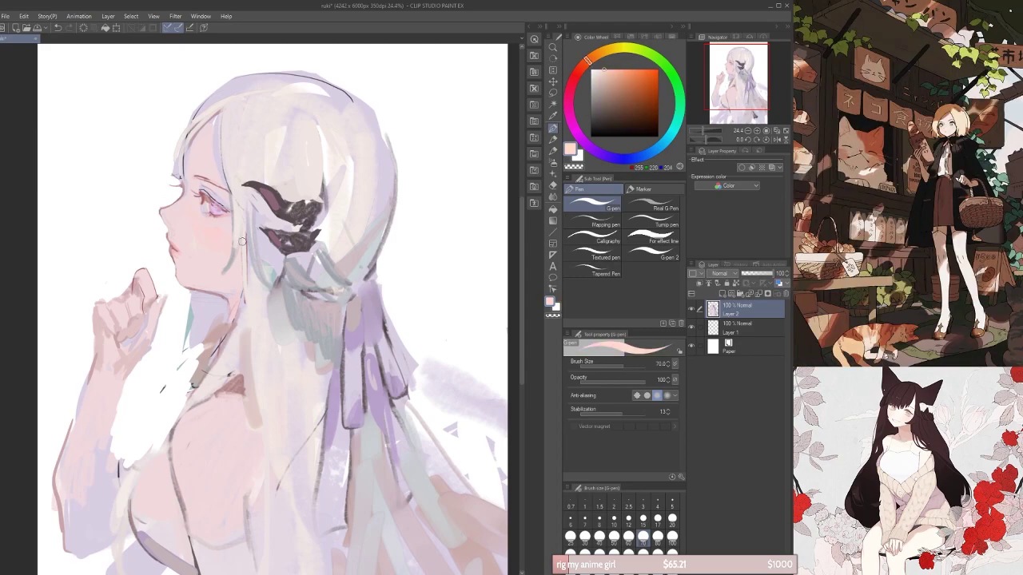
key("ctrl+minus")
left_click(279, 175, "alt")
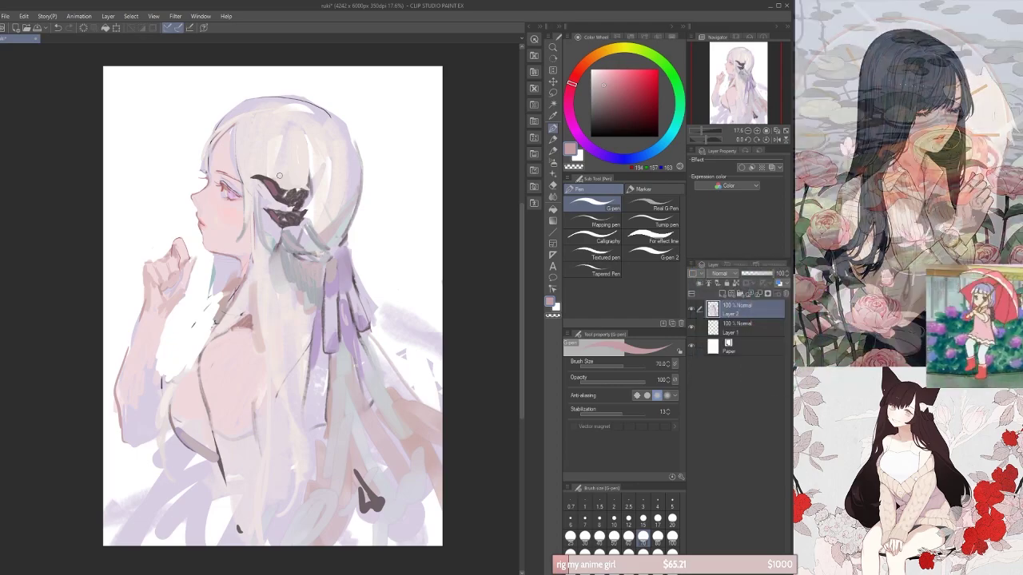
left_click(222, 318, "alt")
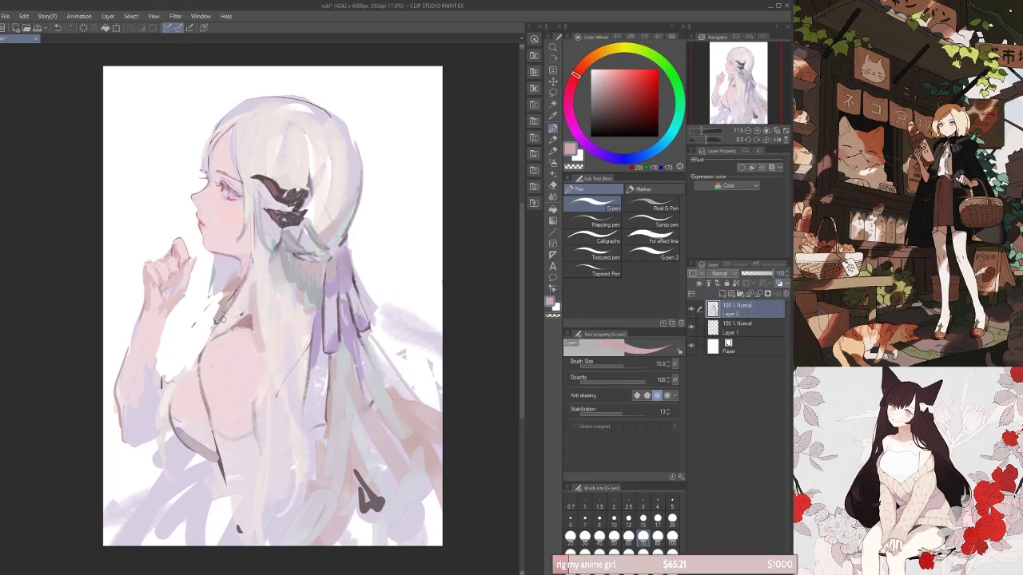
Step: Paint loose lavender hair strands in front of the chest and flowing out behind the back with the G-pen
left_click(268, 278, "alt")
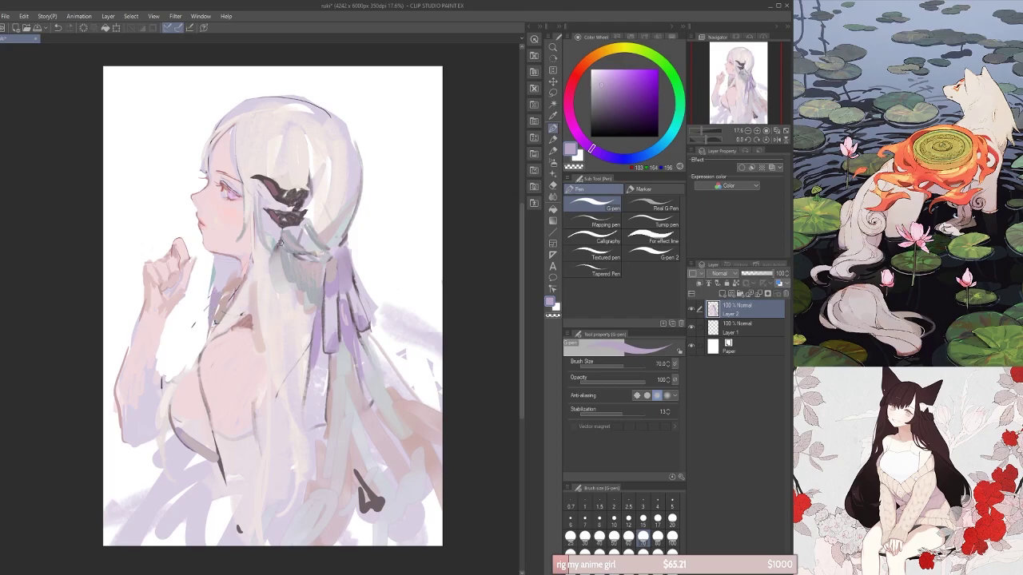
left_click_drag(208, 313, 169, 358)
left_click_drag(209, 321, 164, 368)
left_click_drag(400, 390, 431, 480)
left_click_drag(391, 307, 439, 352)
Step: Tint the shoulder pink with the Soft airbrush at size 60, add a strand by the elbow and touch up the hair with the G-pen
left_click(553, 162)
left_click(651, 207)
left_click(240, 336, "alt")
left_click_drag(136, 375, 112, 463)
left_click(247, 328, "alt")
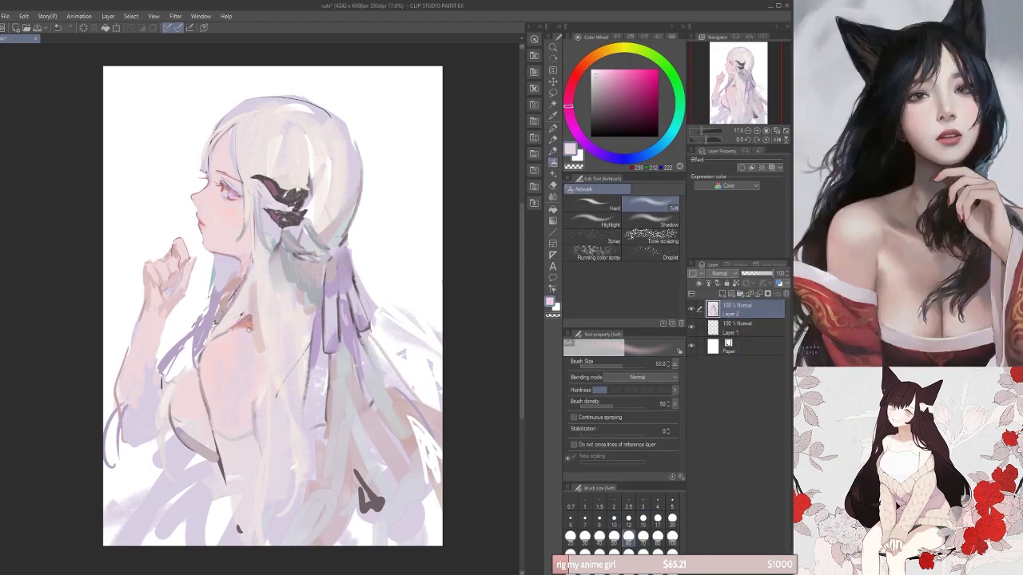
scroll(238, 328, "down", 2)
key("p")
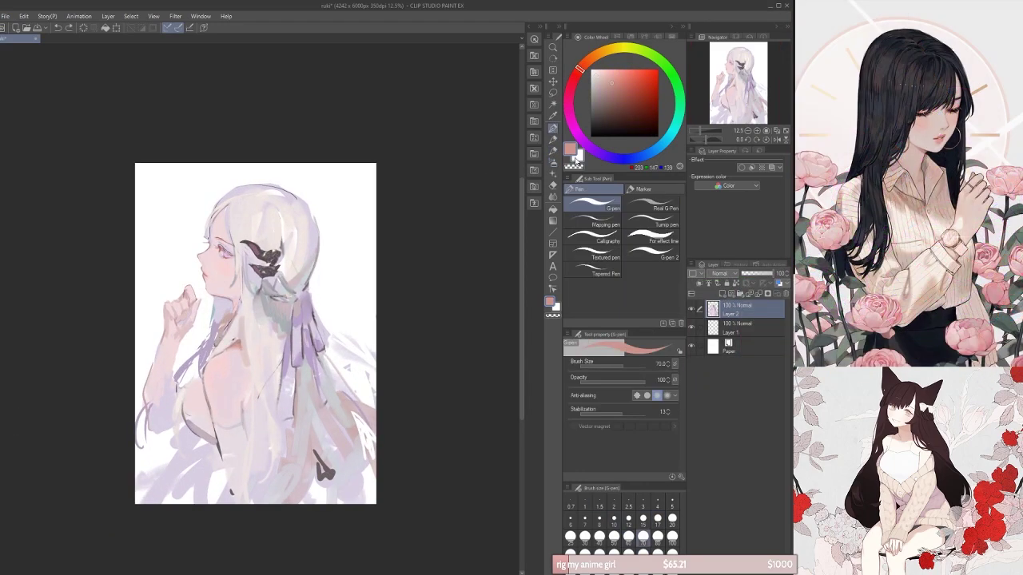
left_click(239, 303, "alt")
key("bracketright")
key("bracketright")
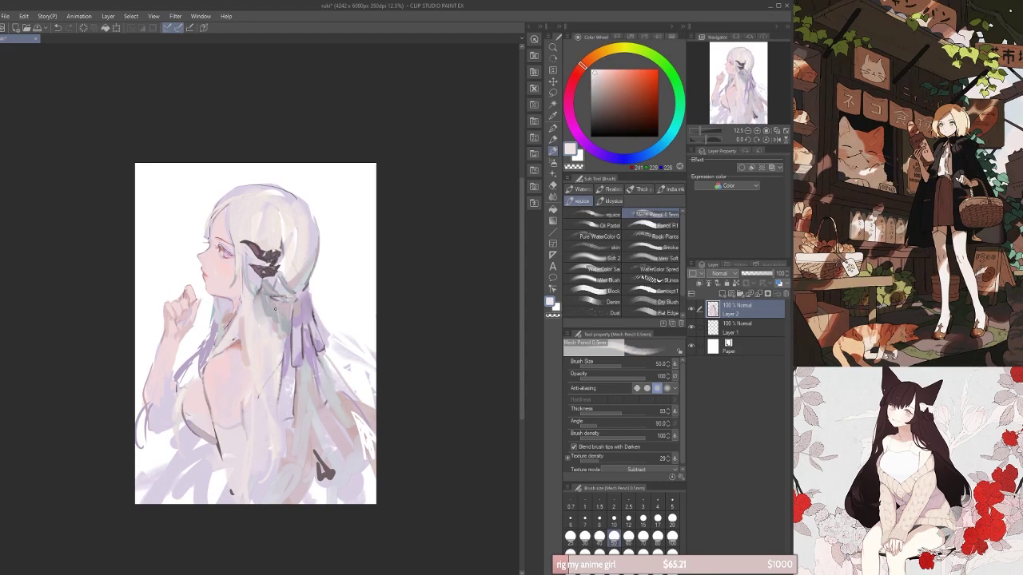
Step: Create a Glow dodge layer and brush pale cream light along the front hair with the mechanical pencil brush at size 70
scroll(287, 379, "up", 1)
key("ctrl+shift+n")
left_click(607, 61)
left_click_drag(227, 201, 214, 155)
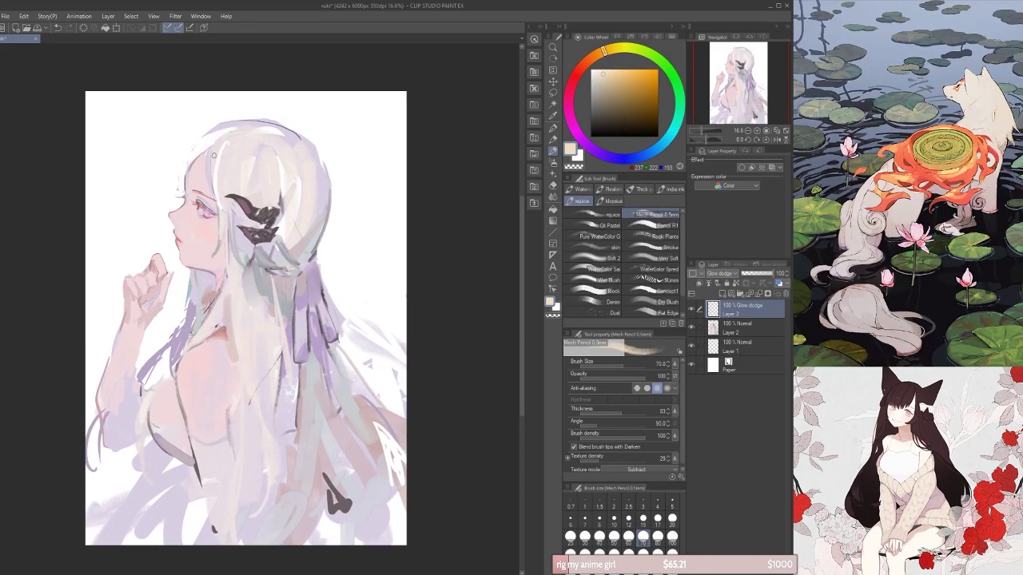
Step: Fill the layer beneath the figure with a pale grey-blue background
left_click(743, 346)
left_click(552, 209)
left_click(382, 247)
left_click(672, 134)
left_click(596, 76)
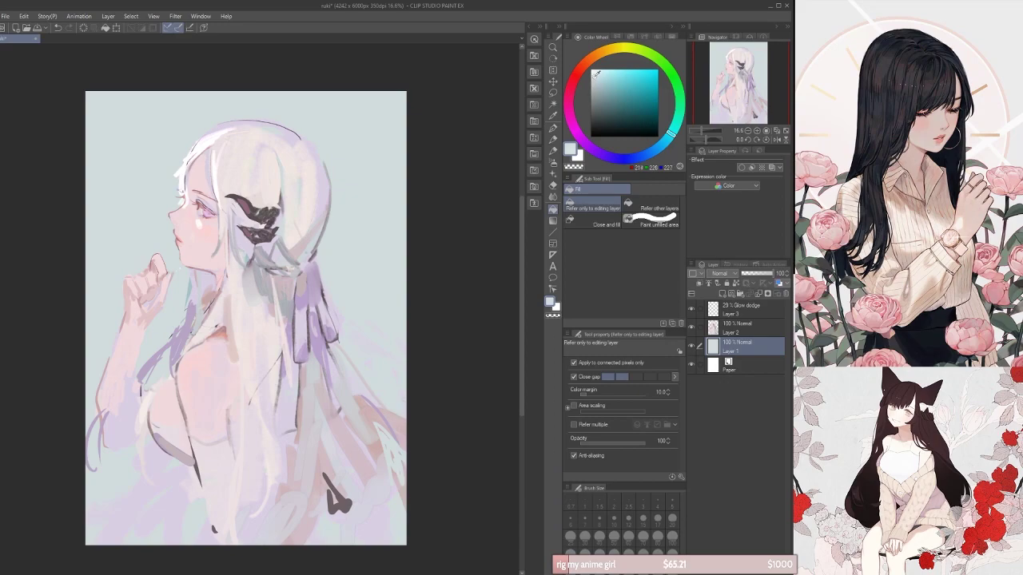
left_click(381, 247)
Step: Lighten the background around the head and shoulders with pale tones using the Soft airbrush at size 1500
key("b")
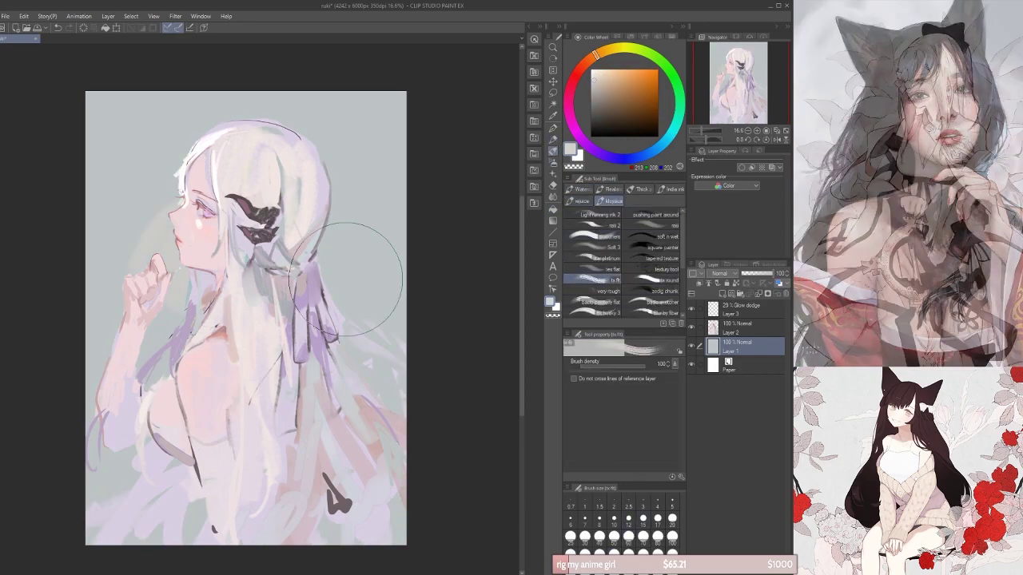
key("ctrl+minus")
left_click(552, 160)
left_click(569, 92)
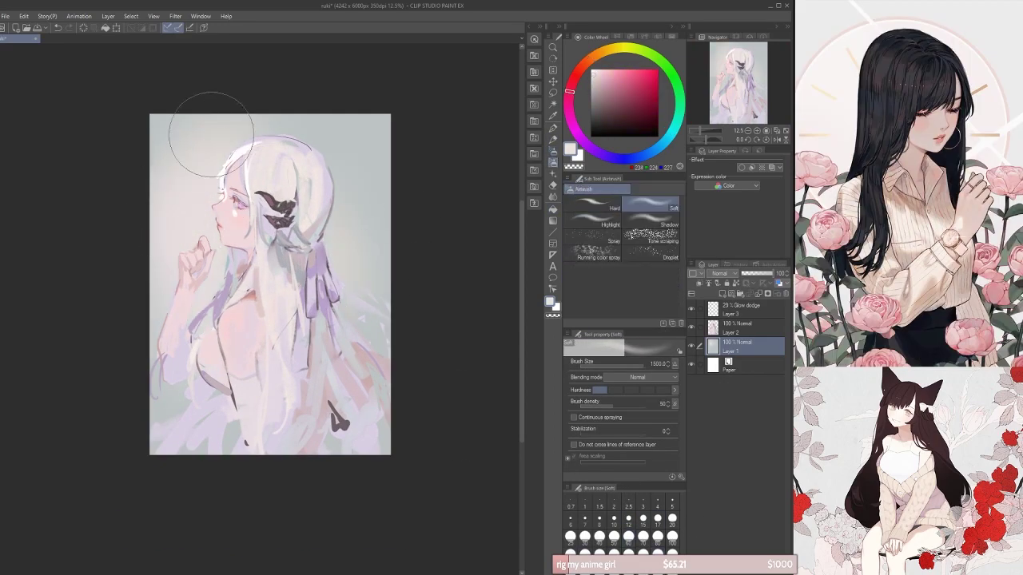
left_click_drag(142, 221, 352, 240)
left_click_drag(184, 239, 339, 131)
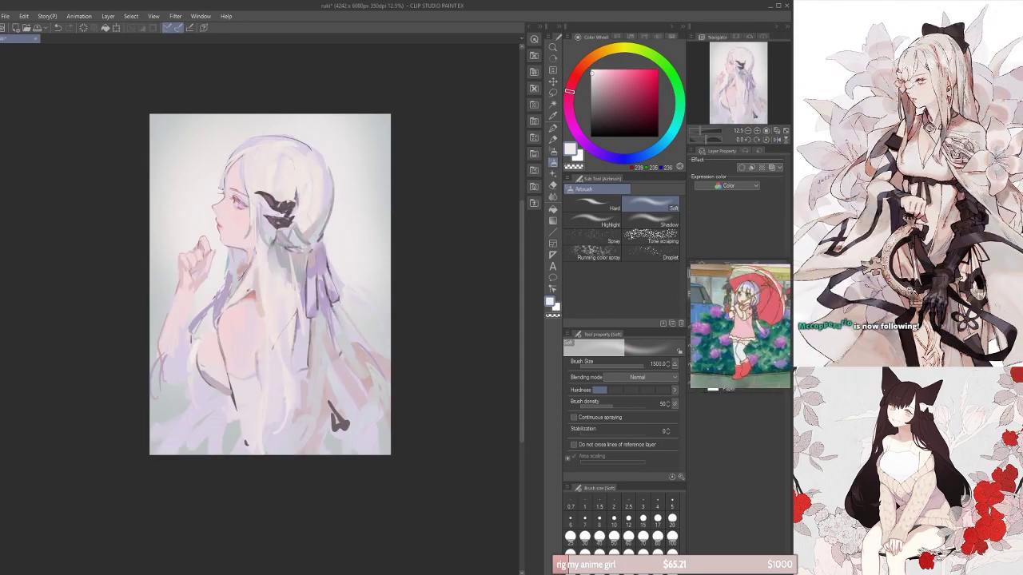
Step: Add a Linear burn layer above the figure layer and shade the head's hair in pale beige with broad strokes at size 300
left_click(699, 284)
key("p")
key("b")
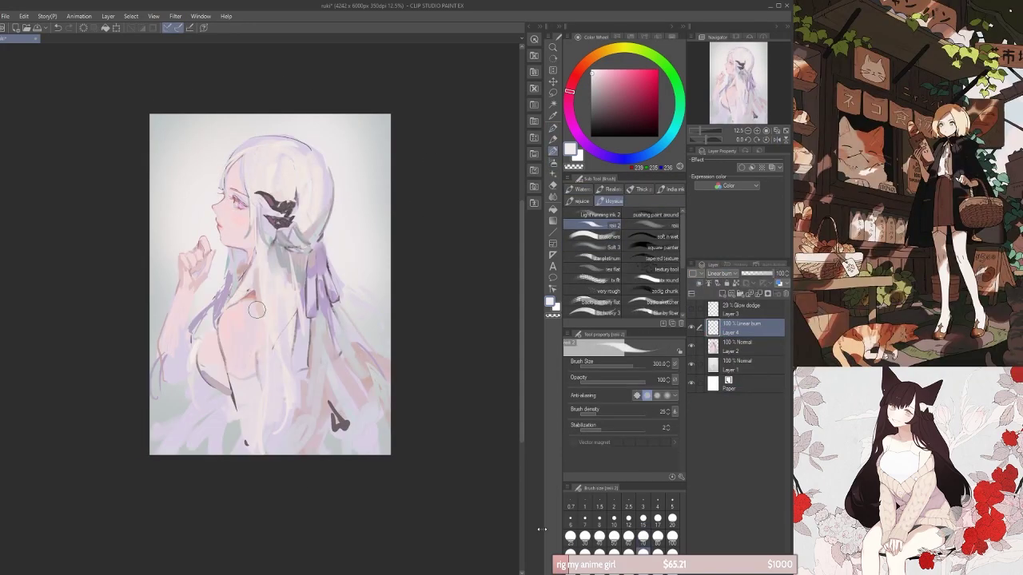
scroll(299, 198, "up", 1)
left_click_drag(271, 229, 327, 272)
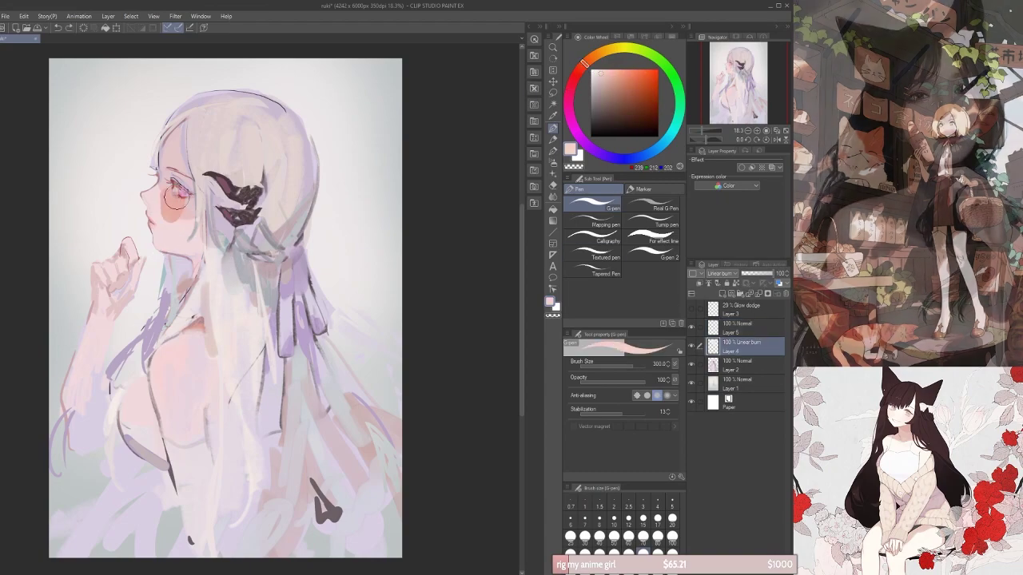
Step: Extend the Linear burn shading over the face, back hair, chest and forearm with broad pale G-pen strokes
key("b")
left_click(201, 232, "alt")
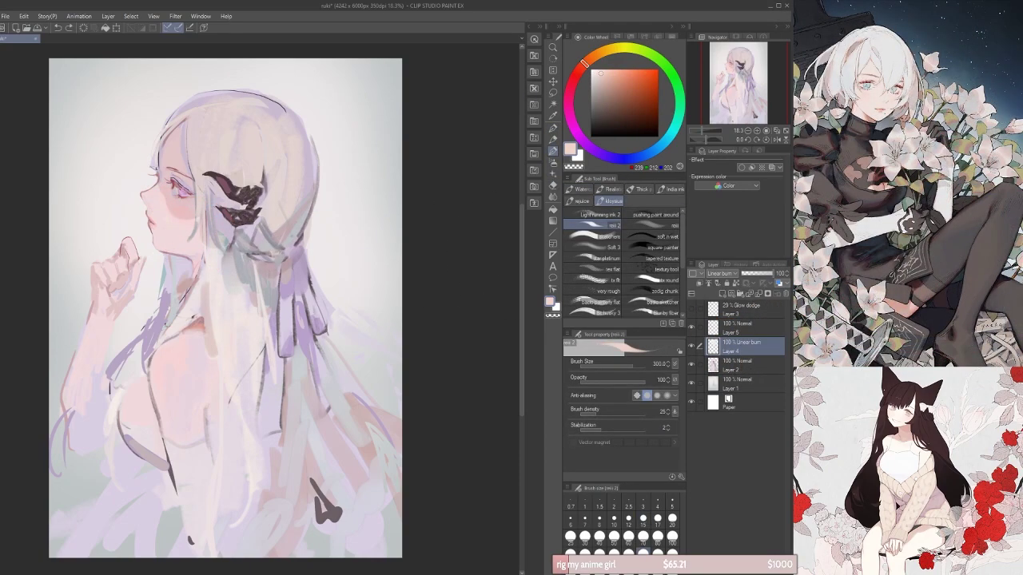
key(".")
left_click(149, 197, "alt")
left_click(149, 197, "alt")
key("p")
mouse_move(264, 368)
left_mouse_down()
mouse_move(195, 250)
mouse_move(240, 136)
mouse_move(288, 288)
left_mouse_up()
left_click_drag(120, 320, 336, 447)
left_click_drag(96, 351, 72, 432)
Step: Fade the lower edge of the shading with the Soft eraser at size 2000 and reduce the Linear burn layer's opacity
key("e")
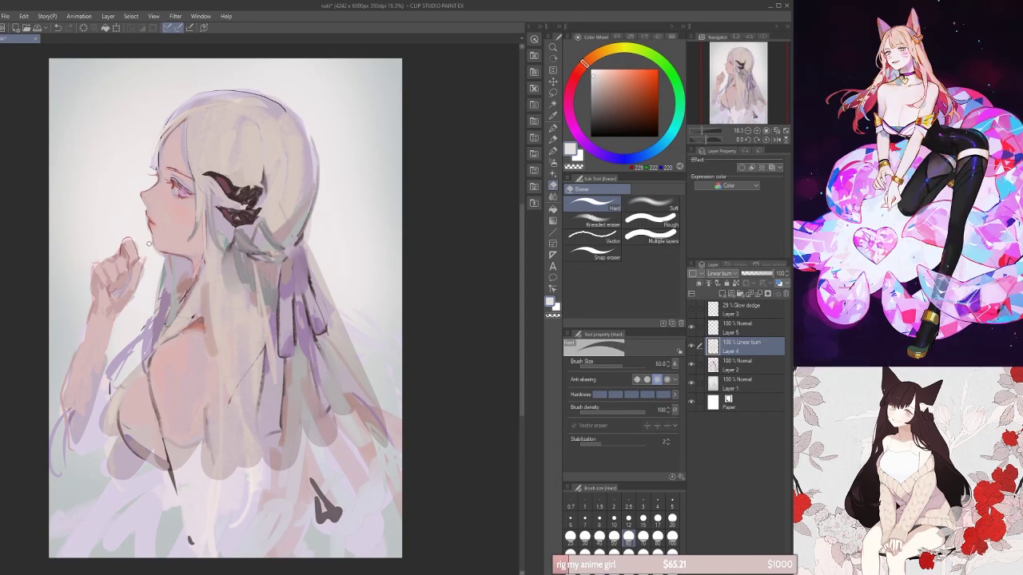
left_click(651, 205)
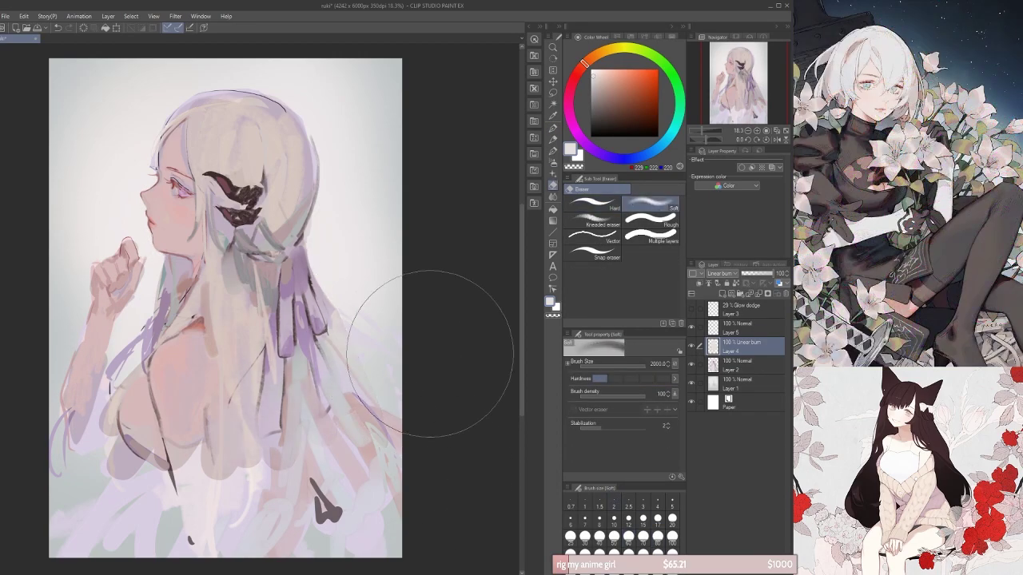
scroll(357, 402, "down", 1)
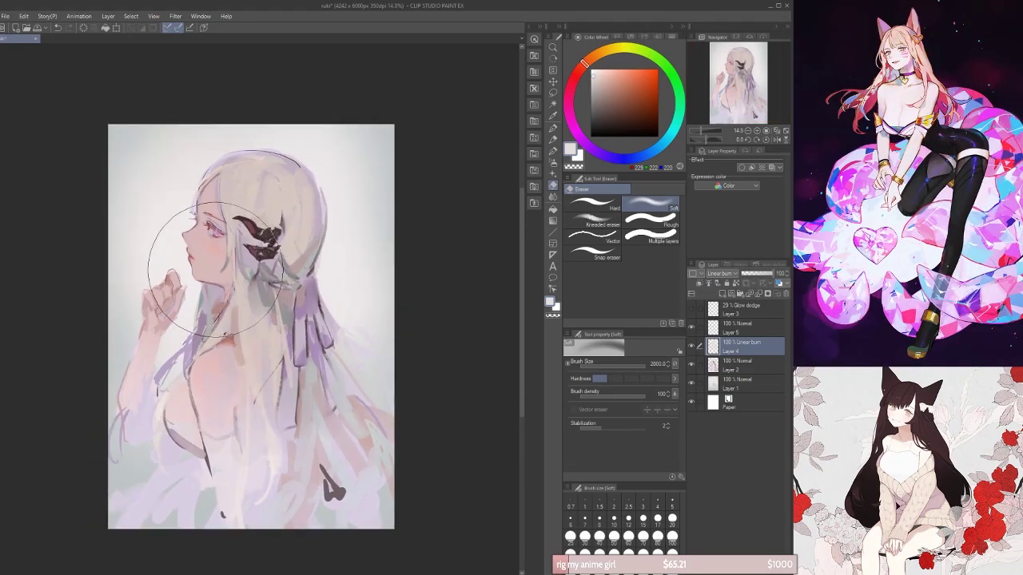
left_click_drag(747, 273, 771, 273)
Step: Erase shading from the cheek, forehead and fingertips with the Hard eraser at size 170, checking the figure mirrored
left_click(596, 205)
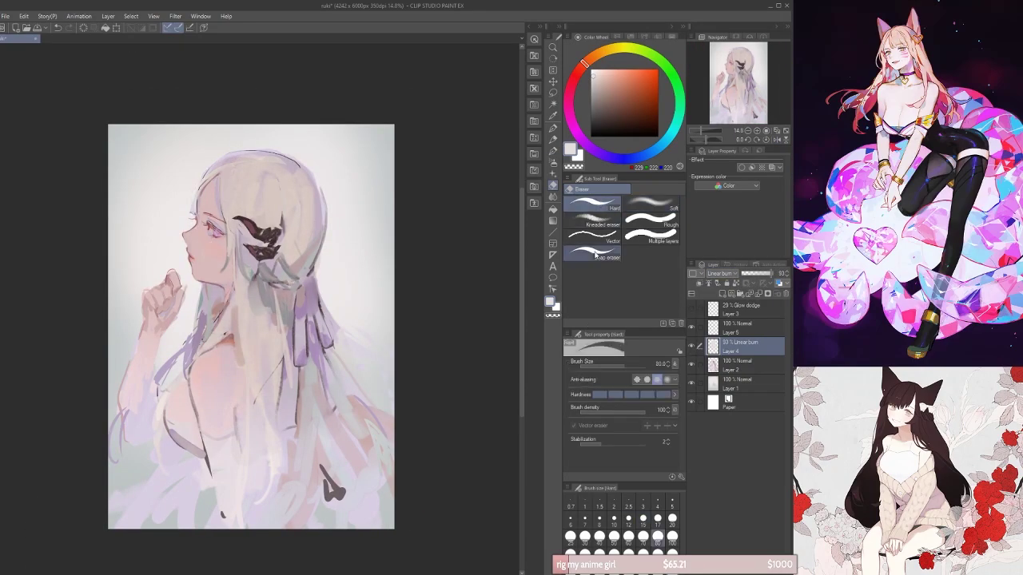
key("h")
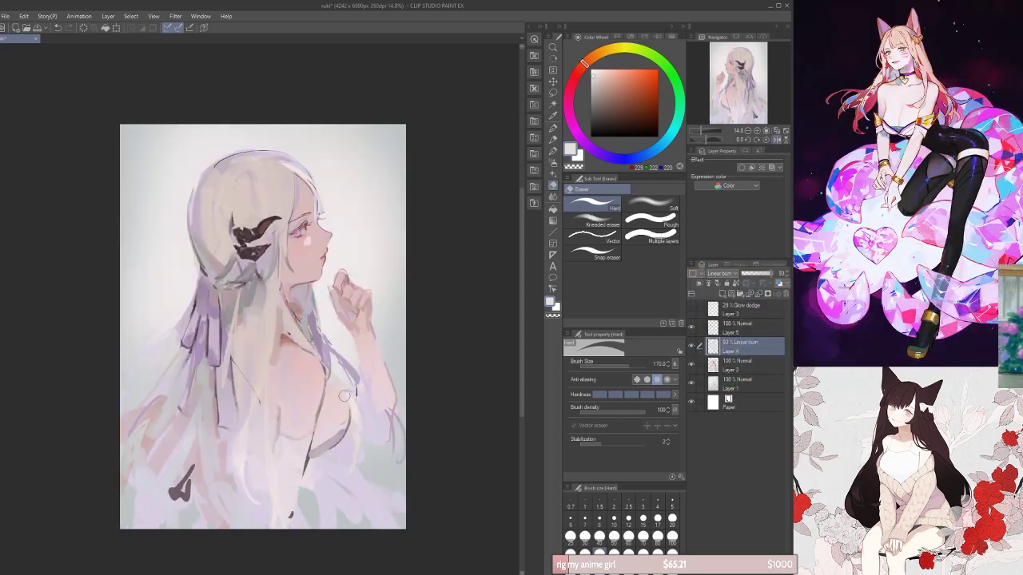
key("b")
key("e")
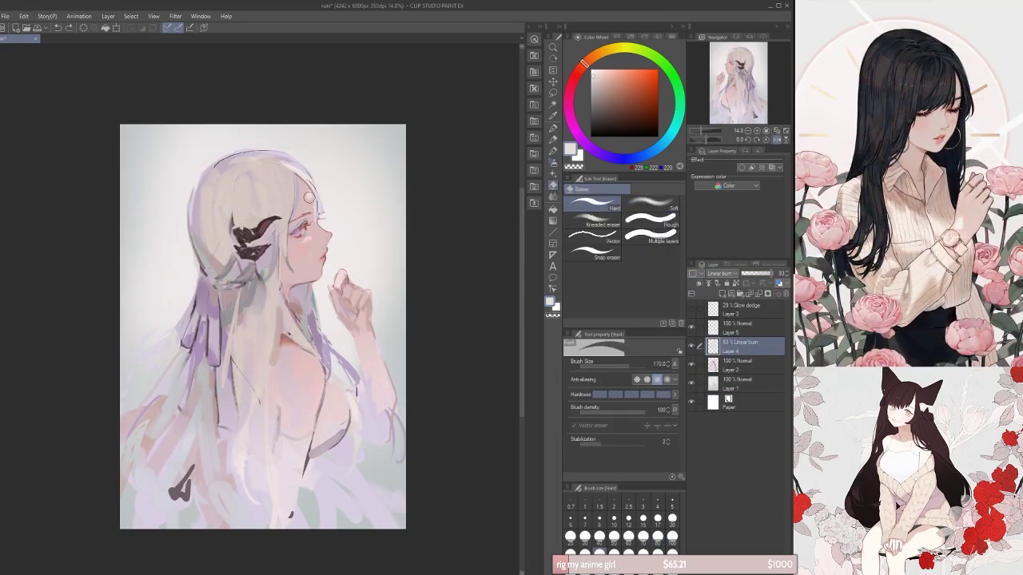
key("h")
Step: Airbrush warm peach light over the face and surrounding background on the topmost layer with the Soft airbrush at size 2000
key("b")
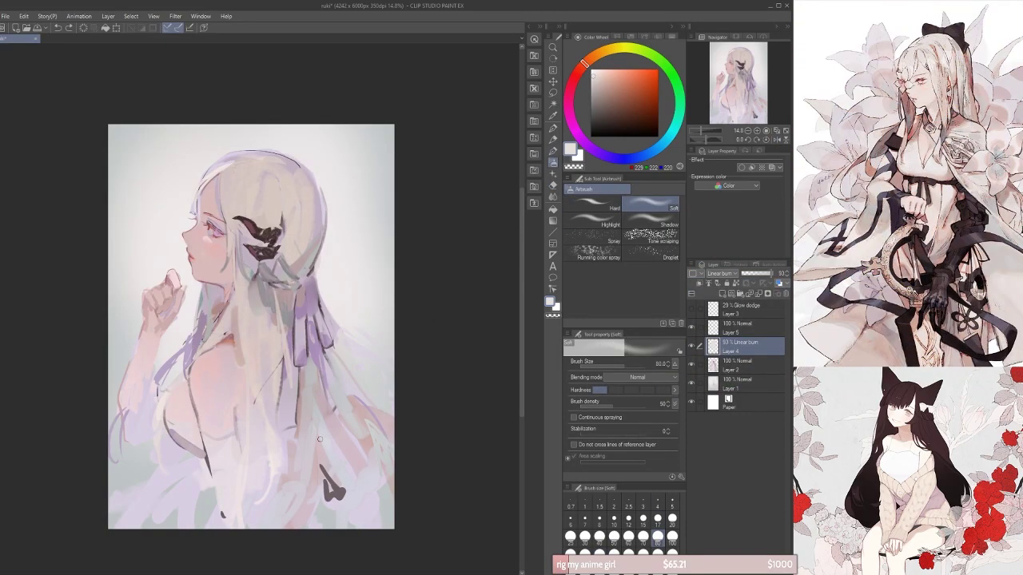
left_click(740, 310)
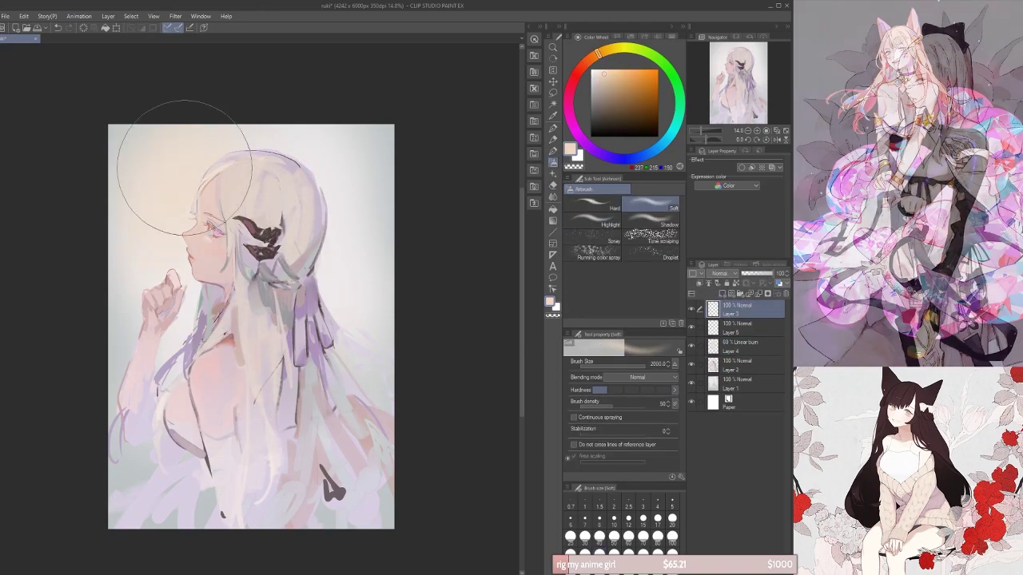
left_click_drag(194, 216, 246, 164)
key("h")
Step: Move the peach light layer directly above the figure layer, clip it, and set it to Overlay at 53% opacity
left_click_drag(739, 309, 740, 354)
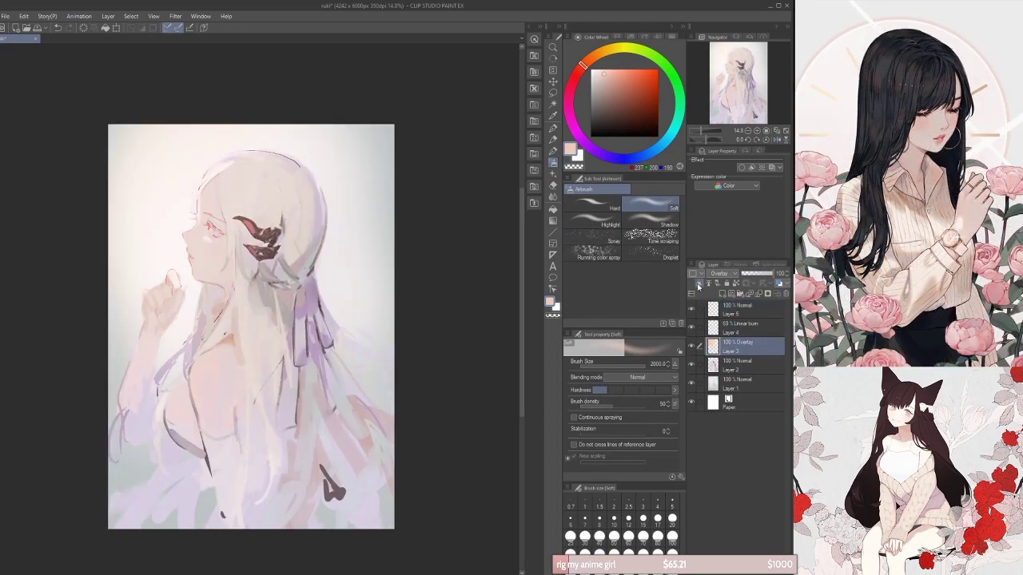
key("h")
left_click_drag(772, 273, 757, 273)
key("ctrl+minus")
Step: Airbrush dark navy over the lower hair on the Overlay layer at size 2000, then select the Linear burn layer
key("h")
key("h")
mouse_move(240, 336)
left_mouse_down()
mouse_move(296, 270)
mouse_move(263, 445)
left_mouse_up()
left_click(739, 328)
left_click_drag(224, 360, 249, 231)
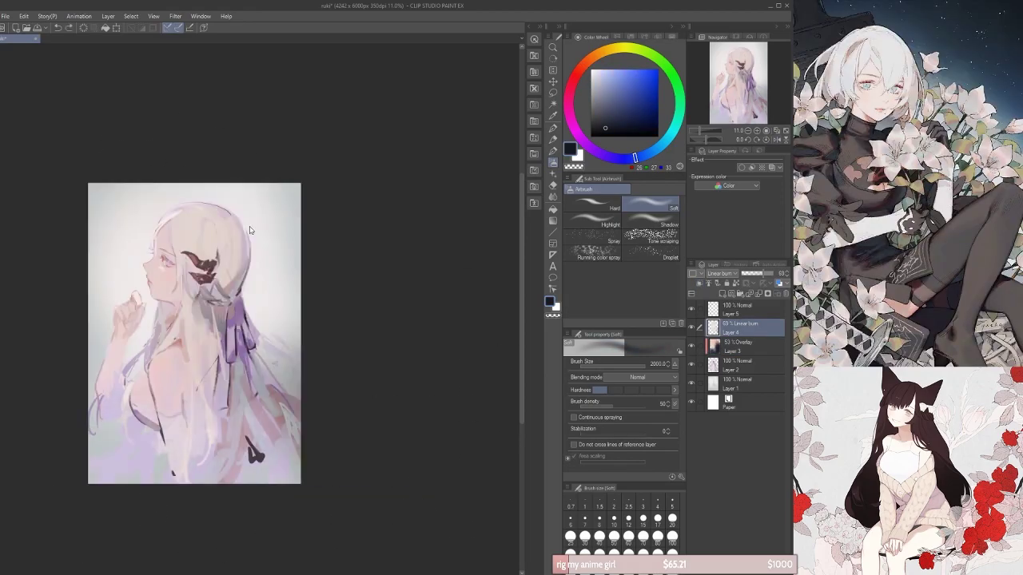
Step: Reduce the background layer's opacity to 21% and add a new normal layer at the top of the stack
left_click(739, 382)
key("ctrl+plus")
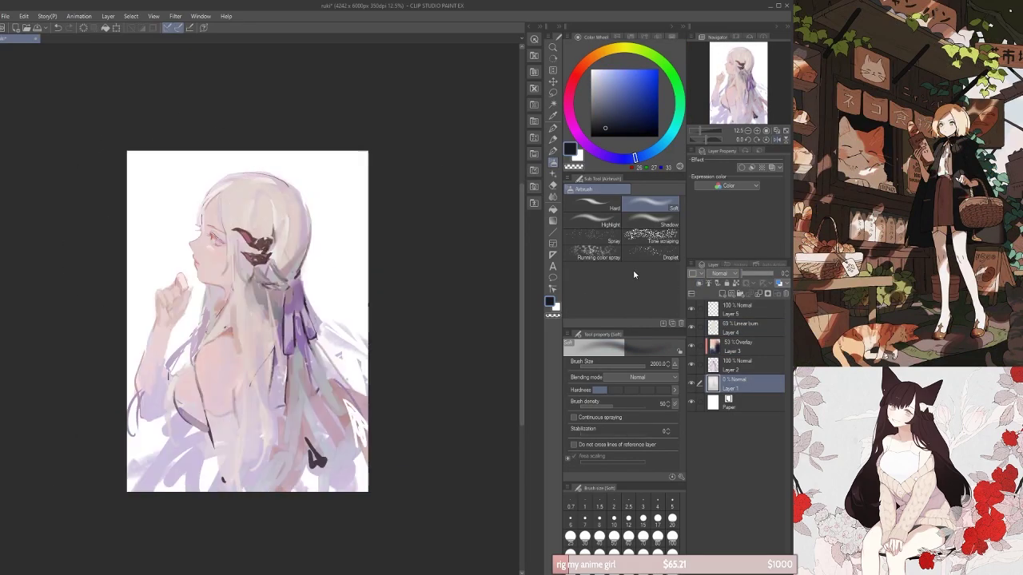
key("ctrl+plus")
key("ctrl+shift+n")
key("ctrl+minus")
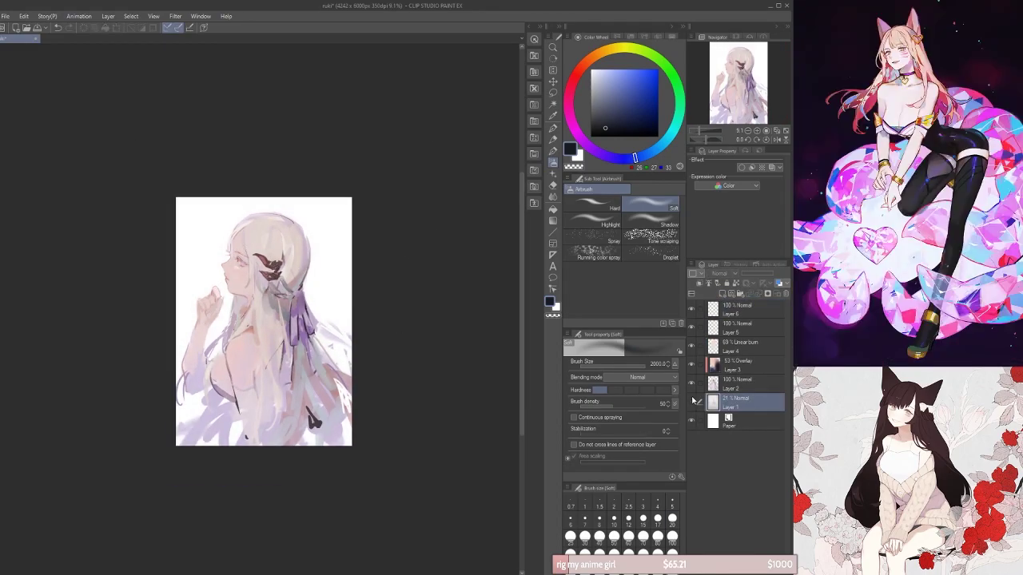
Step: Set the Linear burn layer's opacity to 56% and select the normal layer directly above it
key("ctrl+plus")
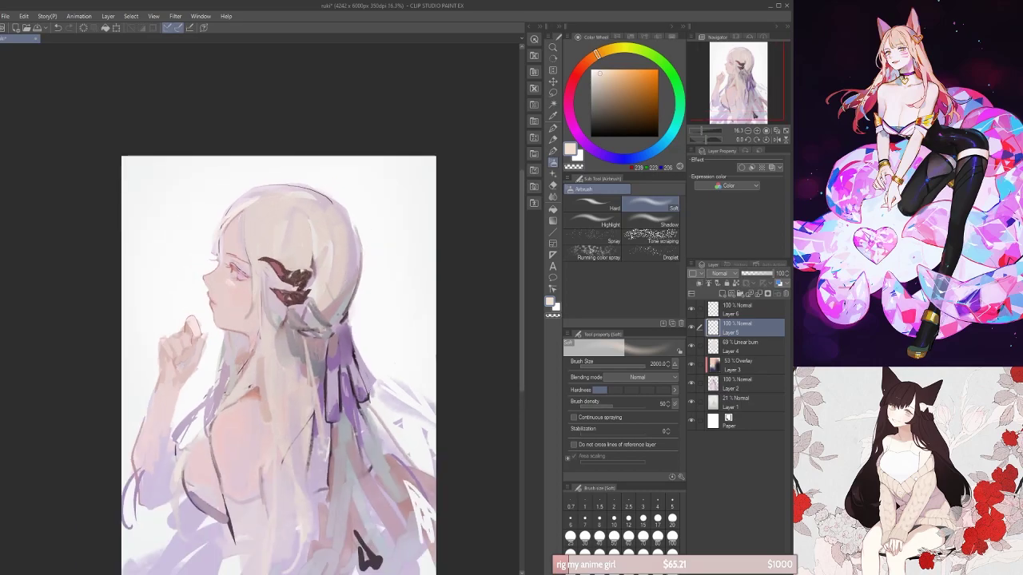
key("ctrl+plus")
scroll(61, 354, "down", 1)
left_click(695, 347)
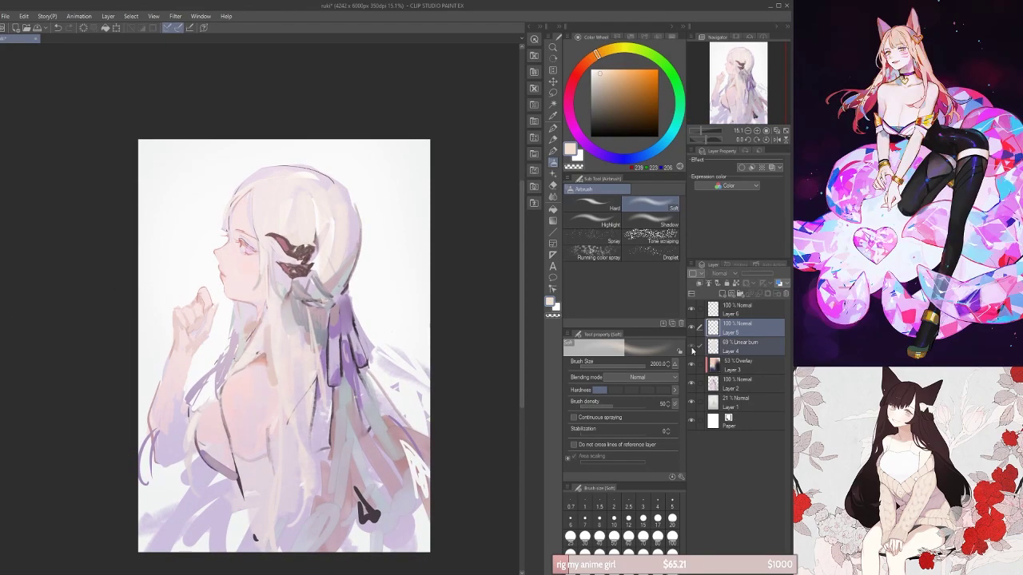
left_click(693, 350)
key("h")
key("h")
key("h")
key("h")
left_click(692, 332)
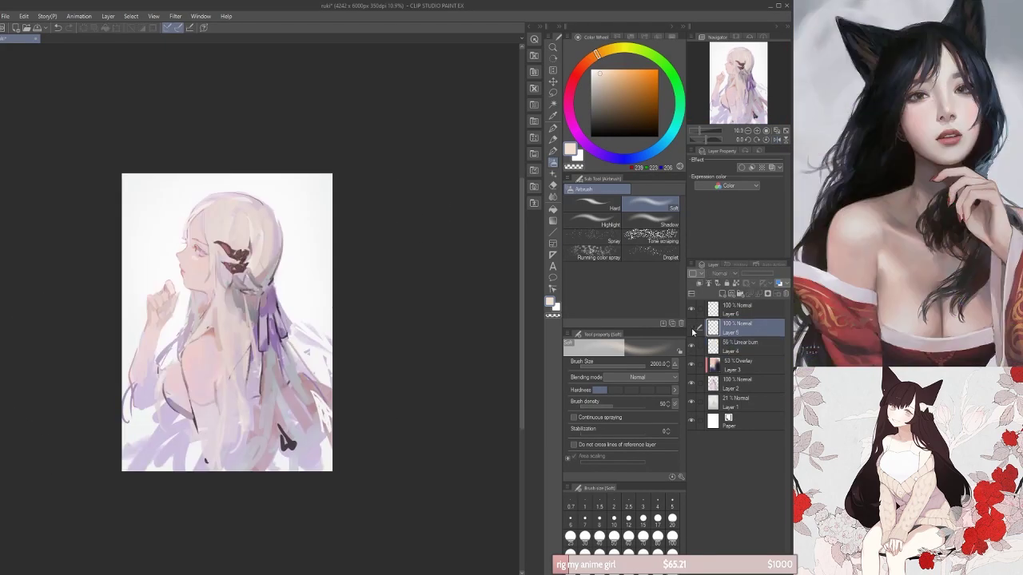
Step: Add muted mauve and violet accents to the hair beside the ribbon with the Real G-Pen at size 80 and the round brush
key("b")
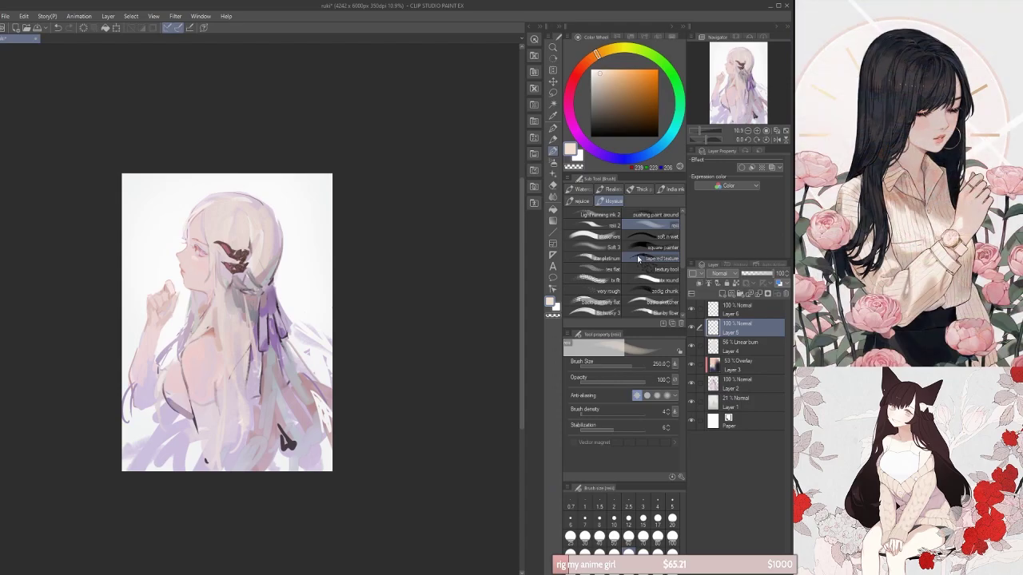
scroll(128, 296, "up", 2)
key("p")
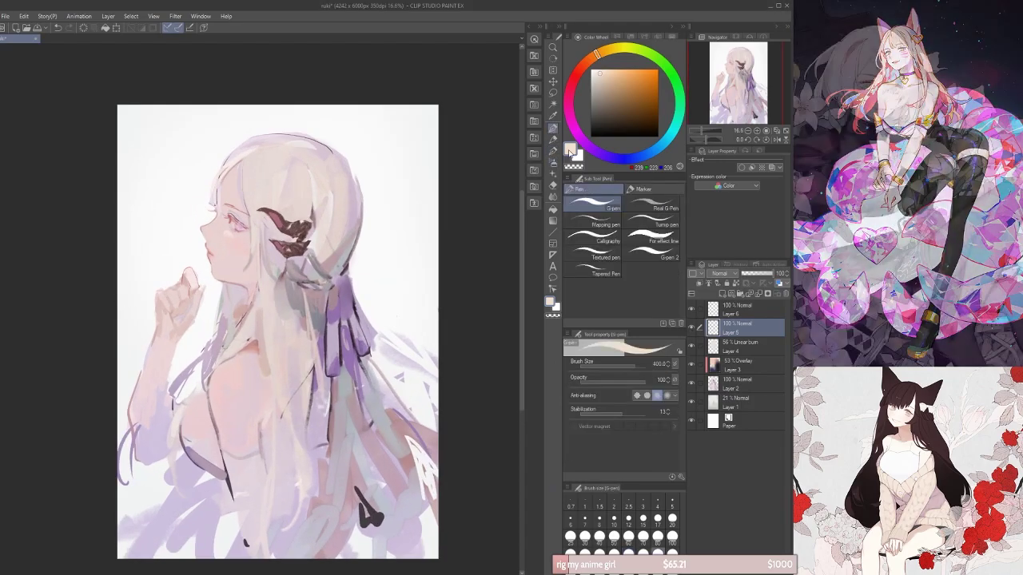
left_click(402, 386, "alt")
key("b")
left_click(370, 302, "alt")
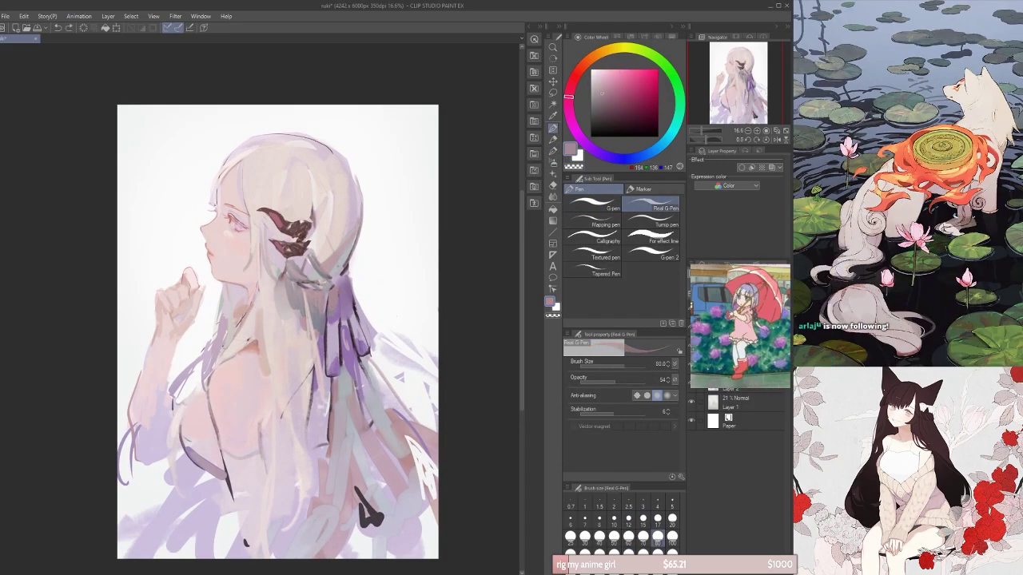
left_click(324, 326, "alt")
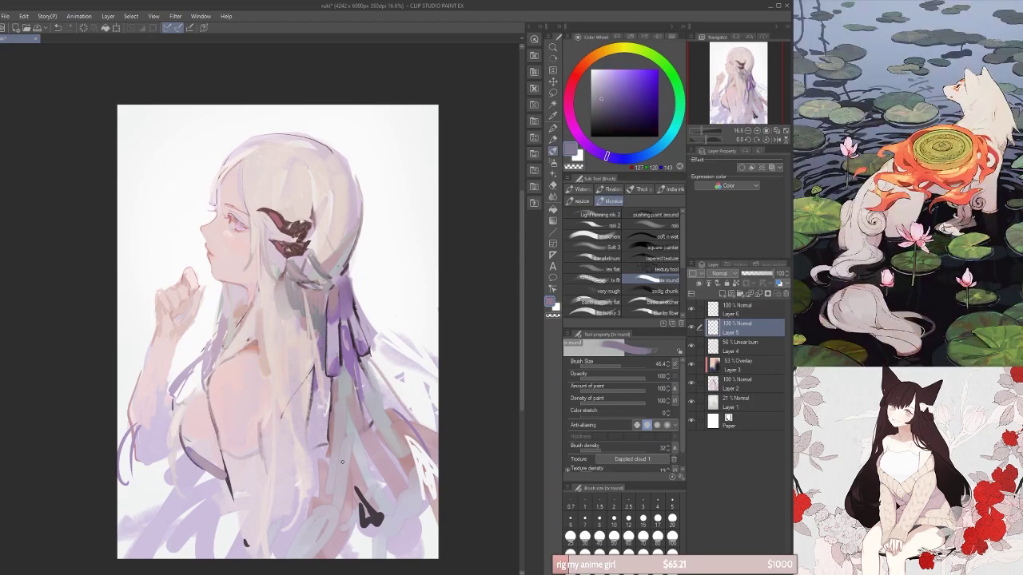
Step: Paint mauve strokes along the forearm's edge and the side of the dress with the round brush at size 70
left_click(138, 414, "alt")
mouse_move(138, 414)
left_mouse_down()
mouse_move(151, 451)
mouse_move(167, 393)
left_mouse_up()
left_click(244, 503, "alt")
left_click_drag(244, 504, 224, 444)
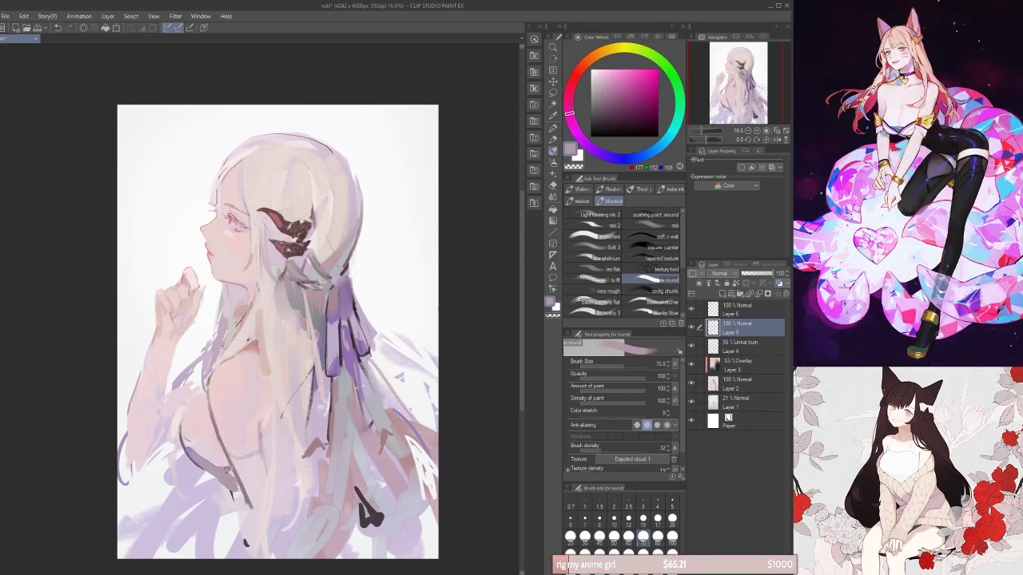
key("h")
key("ctrl+minus")
key("h")
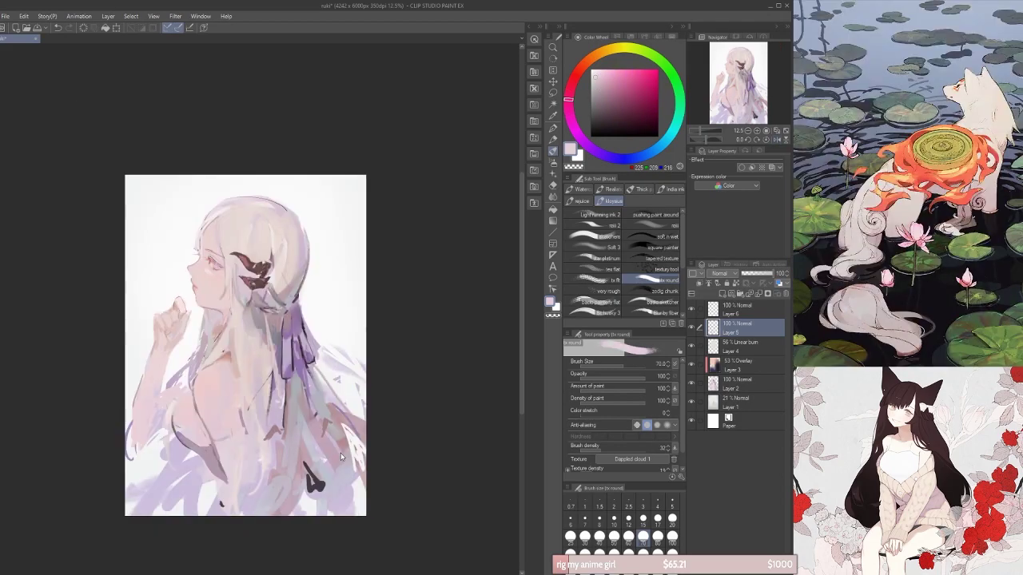
Step: Add pale lilac and pink hair strands behind the forearm and lower back using tones sampled from the painting
left_click(244, 431, "alt")
key("h")
key("h")
left_click(177, 383, "alt")
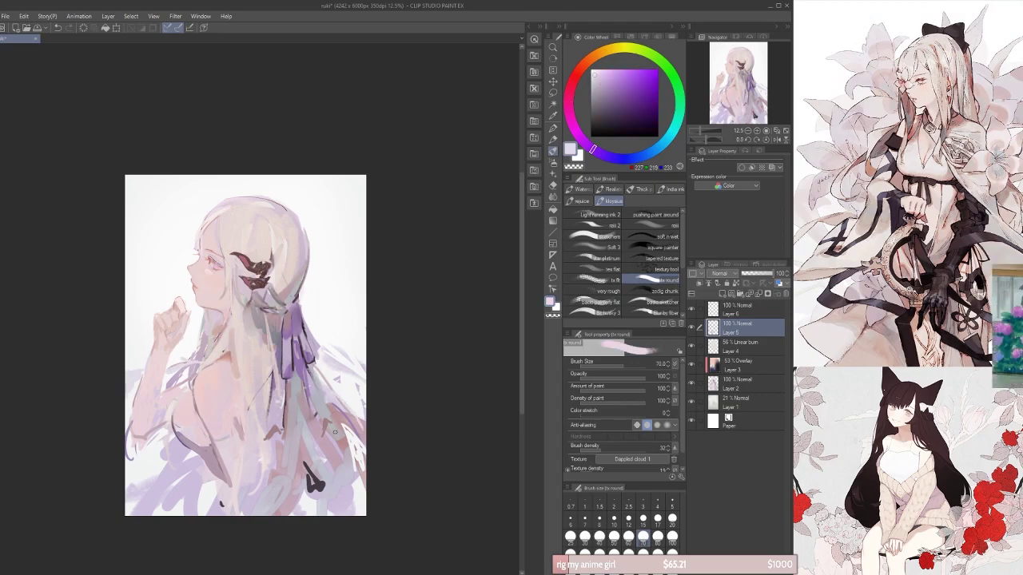
Step: Block in broad pale beige strokes over the trailing hair behind the back with the Mech Pencil 0.5mm at size 400
key("h")
key("bracketright")
key("bracketright")
key("bracketright")
key("bracketright")
key("bracketright")
key("bracketright")
key("bracketright")
key("bracketright")
key("h")
key("p")
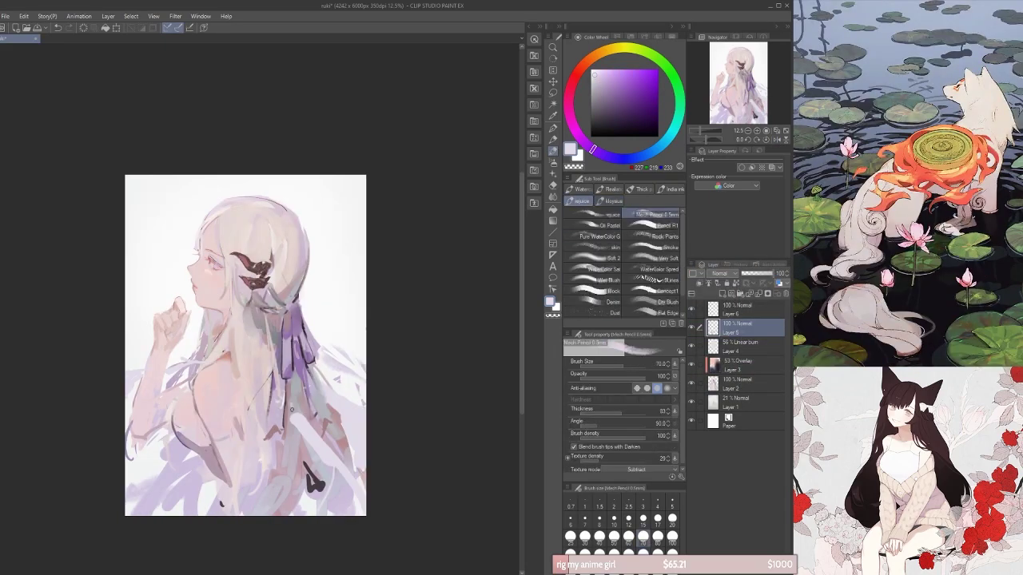
left_click(301, 411, "alt")
key("h")
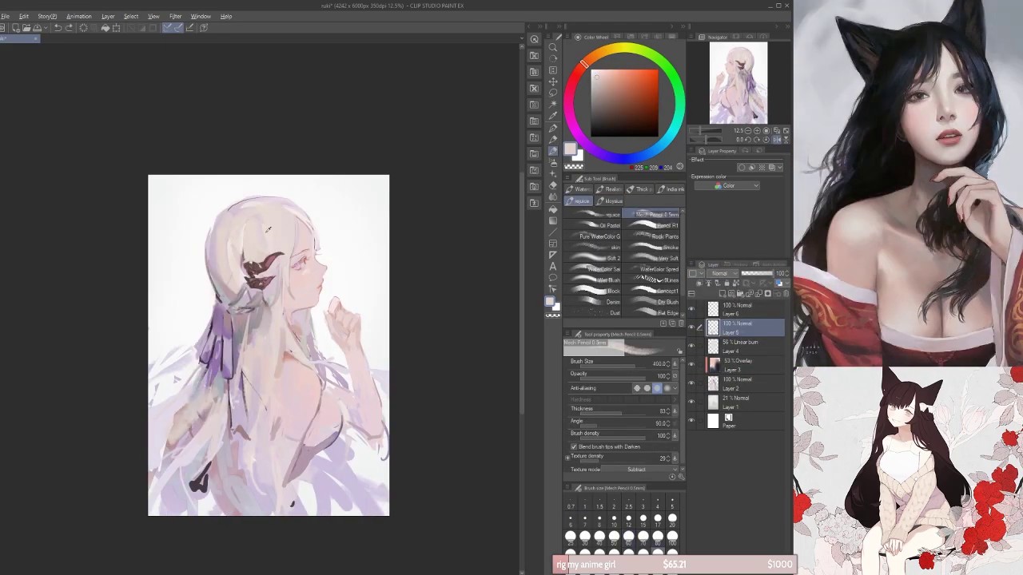
key("h")
scroll(173, 385, "up", 1)
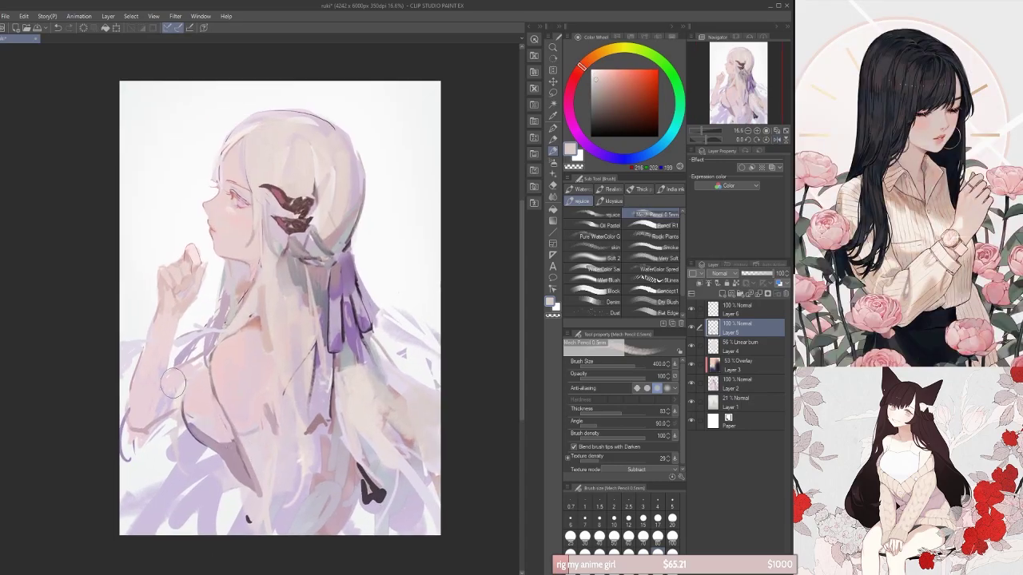
Step: Select the figure layer and clean up the paint around the ribbon's edge with the Hard eraser at size 70
left_click(173, 385, "ctrl+shift")
key("e")
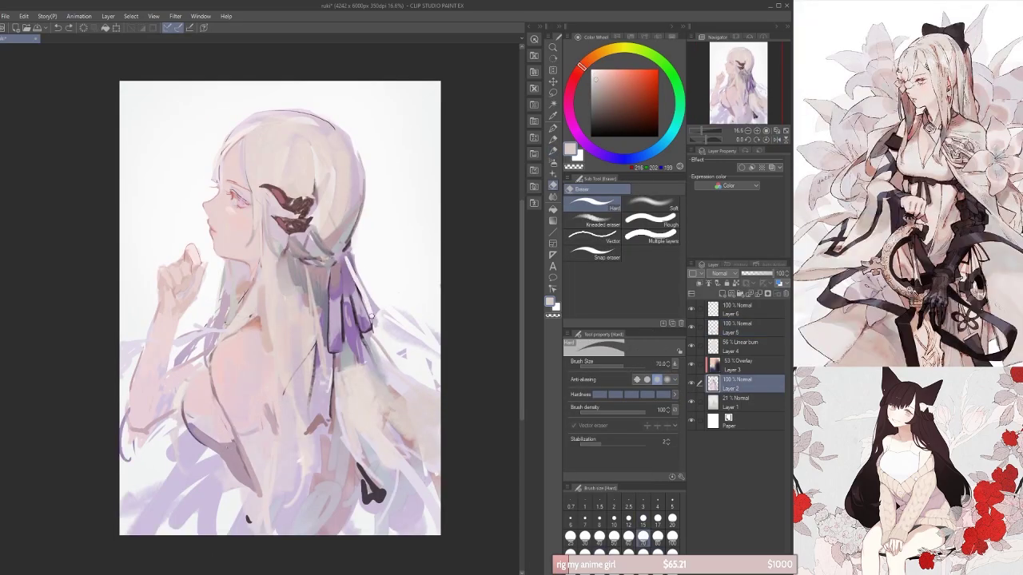
scroll(160, 360, "down", 3)
scroll(160, 359, "up", 3)
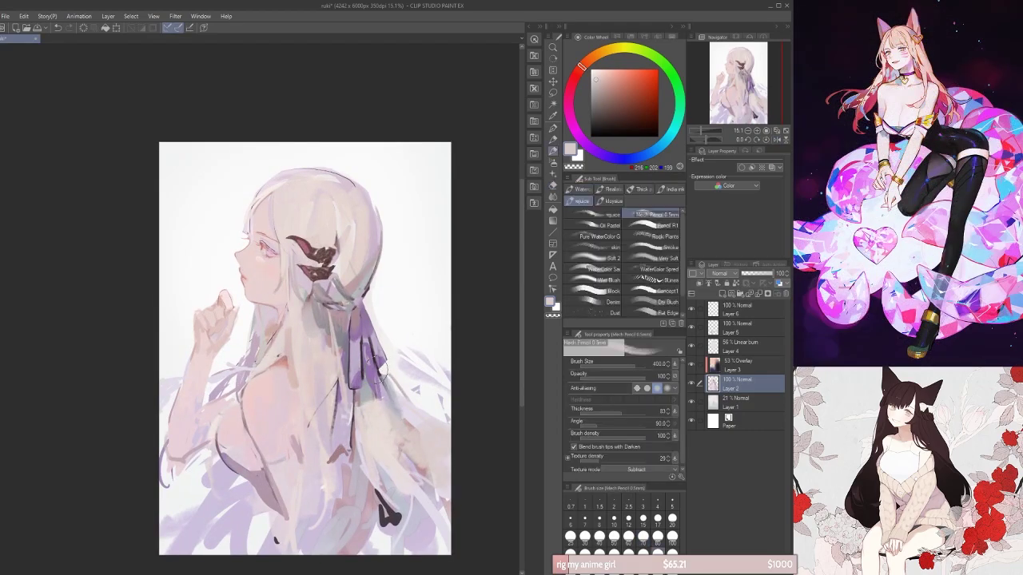
Step: Refine the purple ribbon and adjacent hair on the figure layer with the Real G-Pen and G-pen at size 80, using sampled lilac and mauve
key("p")
left_click(418, 473, "alt")
left_click(381, 370, "alt")
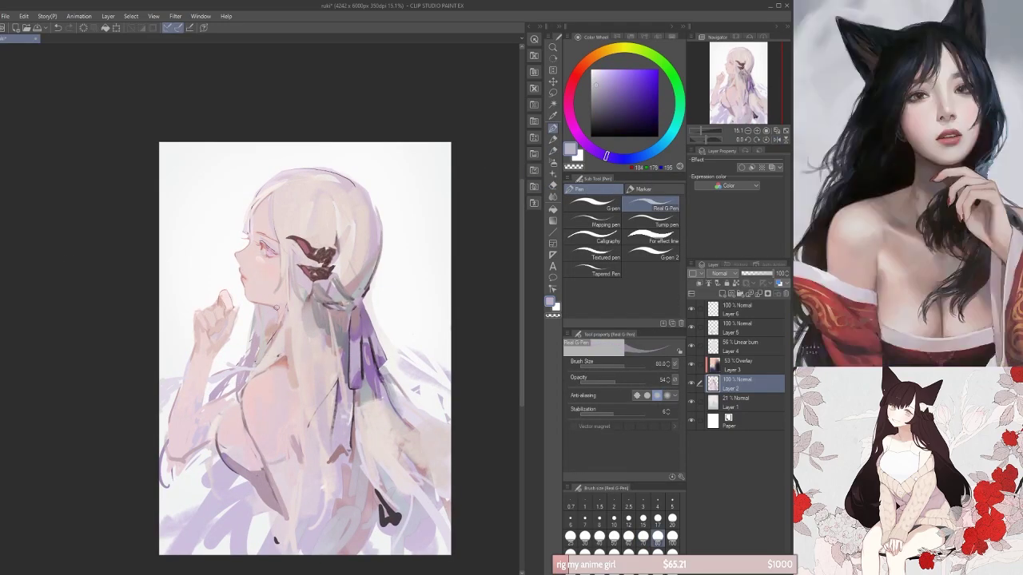
scroll(370, 369, "up", 1)
left_click(357, 394, "alt")
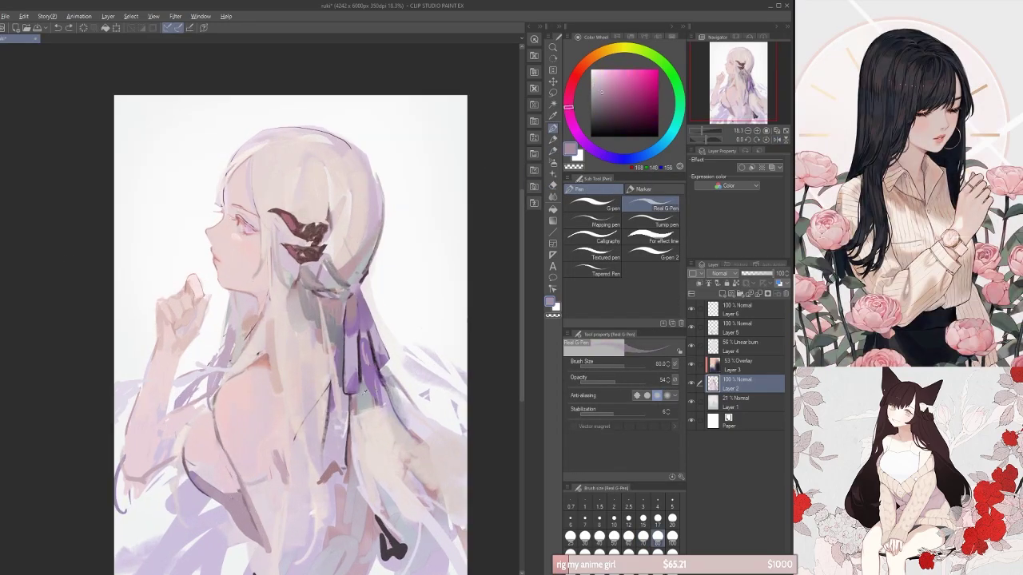
key("comma")
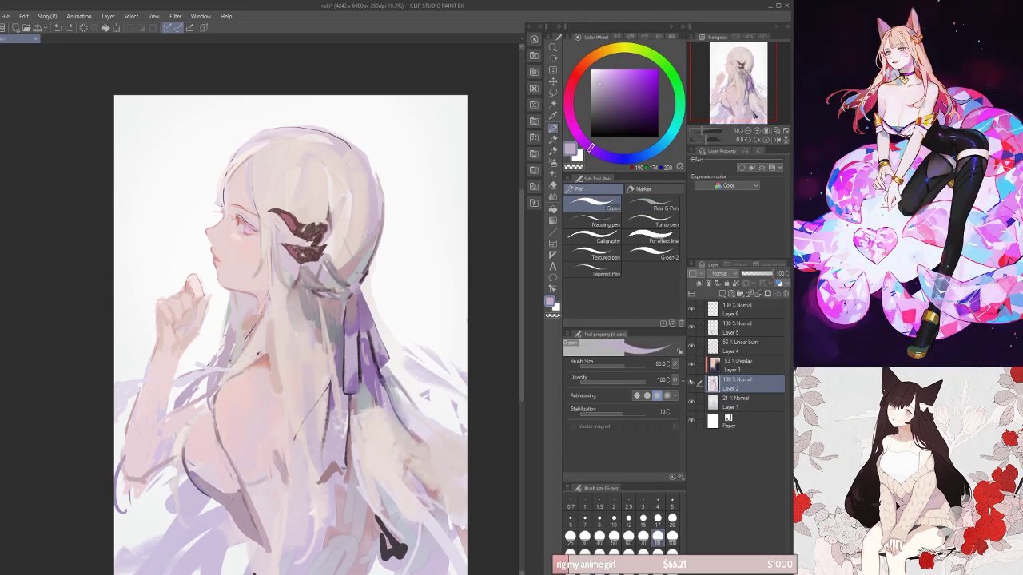
Step: Repaint the side of the dress in pale blue-grey with the Mech Pencil 0.5mm at size 170
scroll(403, 346, "down", 2)
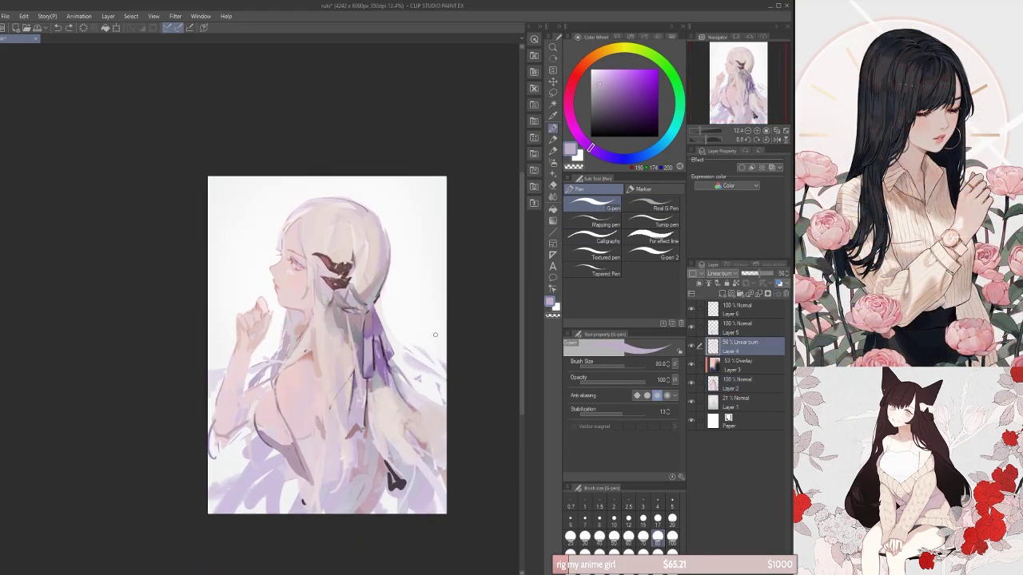
left_click(282, 451, "alt")
left_click(282, 451, "ctrl+shift")
key("bracketright")
key("b")
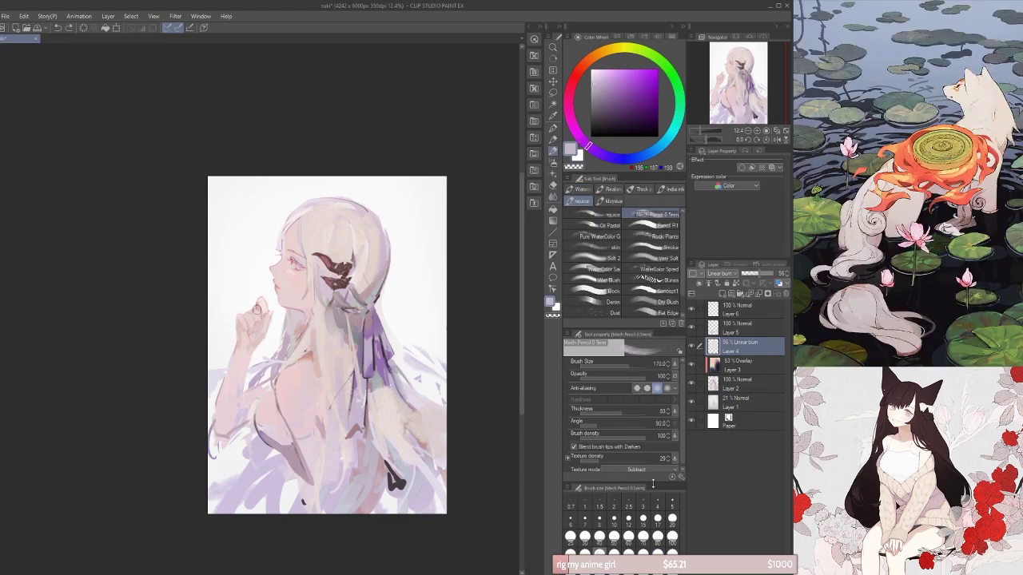
left_click(288, 461, "alt")
left_click(298, 468, "ctrl+shift")
scroll(408, 330, "up", 1)
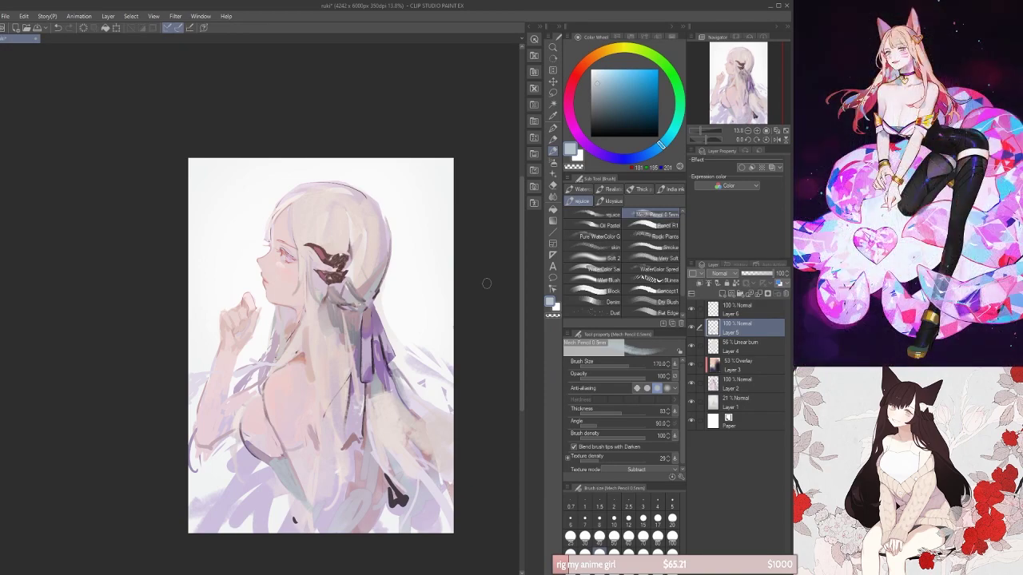
Step: Retouch the raised forearm and elbow with the G-pen at size 100 in sampled lilac, plus the Hard eraser at size 70
scroll(254, 329, "up", 2)
key("p")
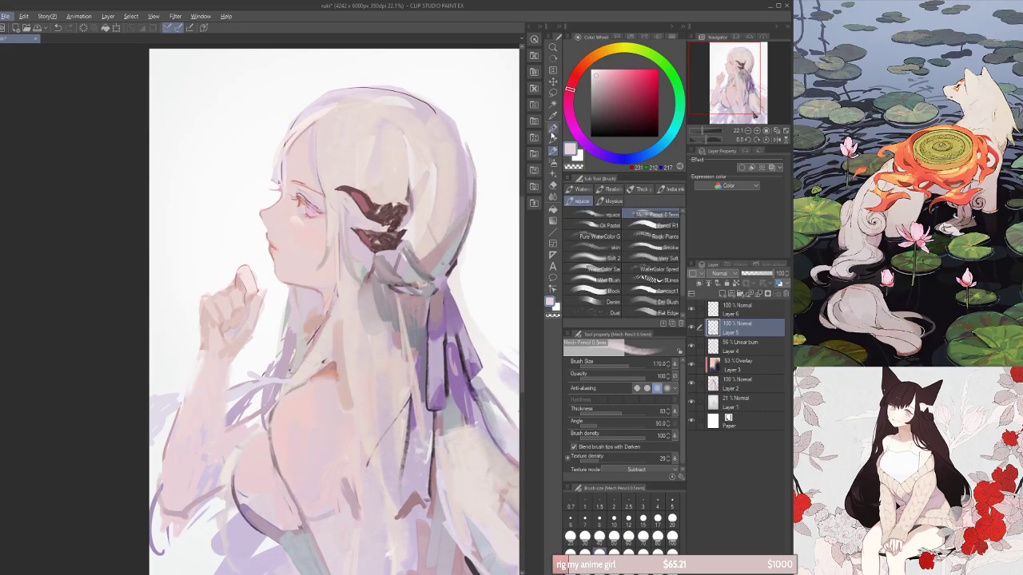
left_click(187, 480, "alt")
scroll(295, 364, "down", 2)
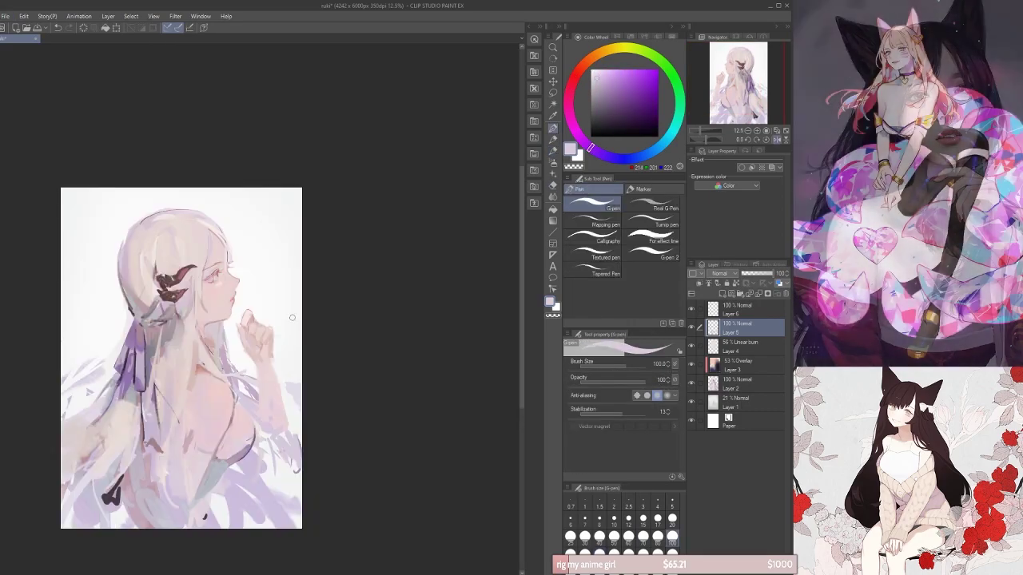
scroll(271, 335, "down", 1)
key("e")
key("h")
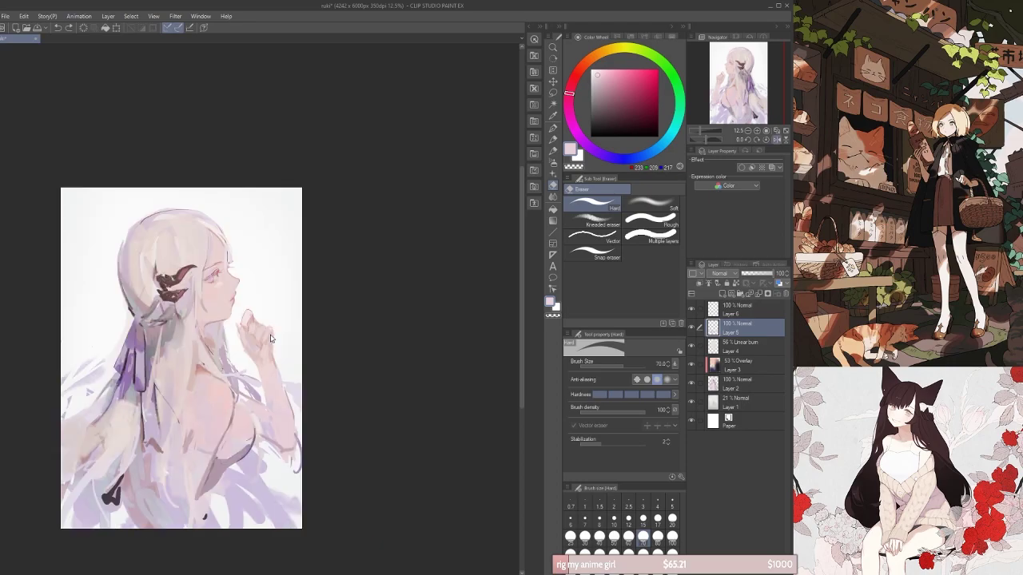
Step: Paint out the raised hand and forearm with near-white background colour and pale hair tones using the G-pen at size 70
key("h")
key("b")
key("p")
left_click_drag(258, 335, 242, 429)
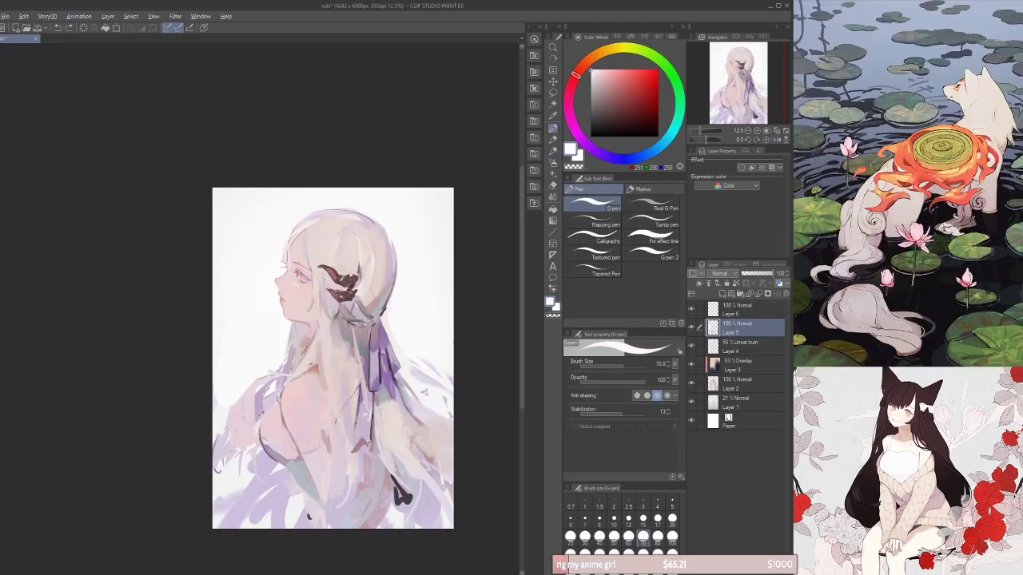
left_click(243, 419, "alt")
scroll(256, 360, "up", 3)
scroll(256, 360, "down", 2)
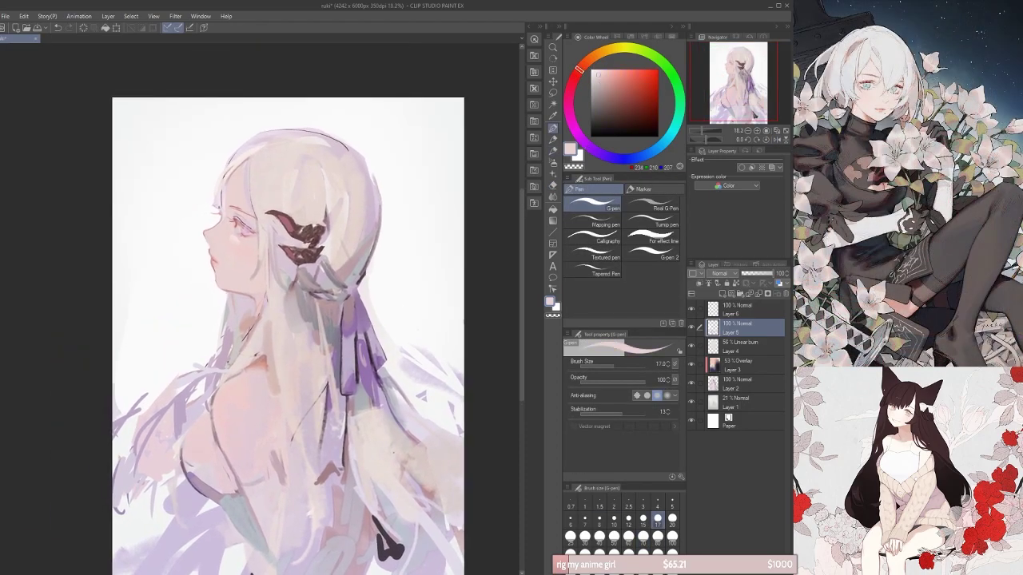
Step: Draw thin hair strands framing the forehead and face with the G-pen at size 17 in sampled pinkish tones
left_click(262, 266, "alt")
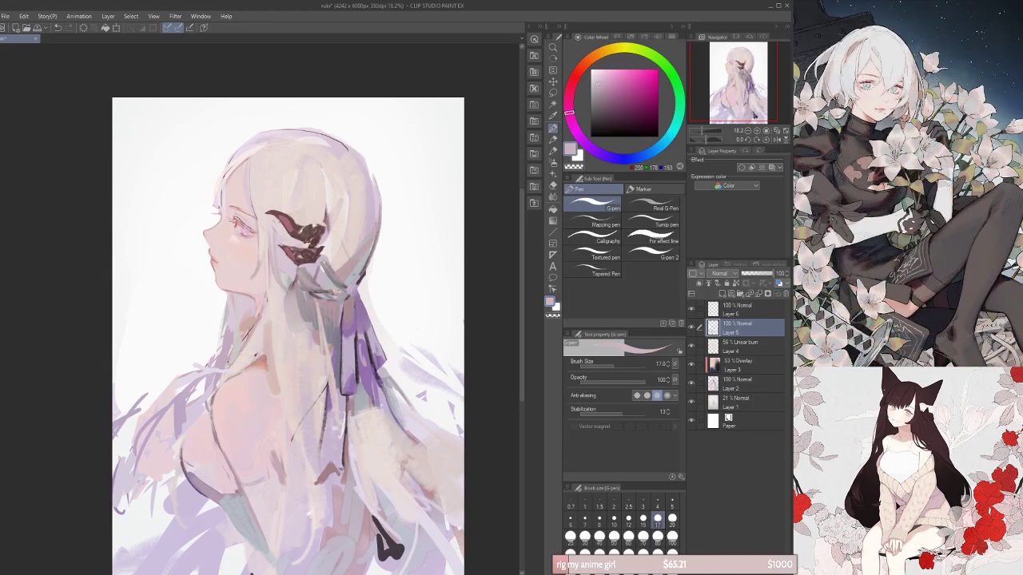
key("h")
scroll(288, 336, "down", 2)
scroll(288, 336, "up", 3)
key("h")
left_click(232, 225, "alt")
left_click_drag(232, 204, 232, 245)
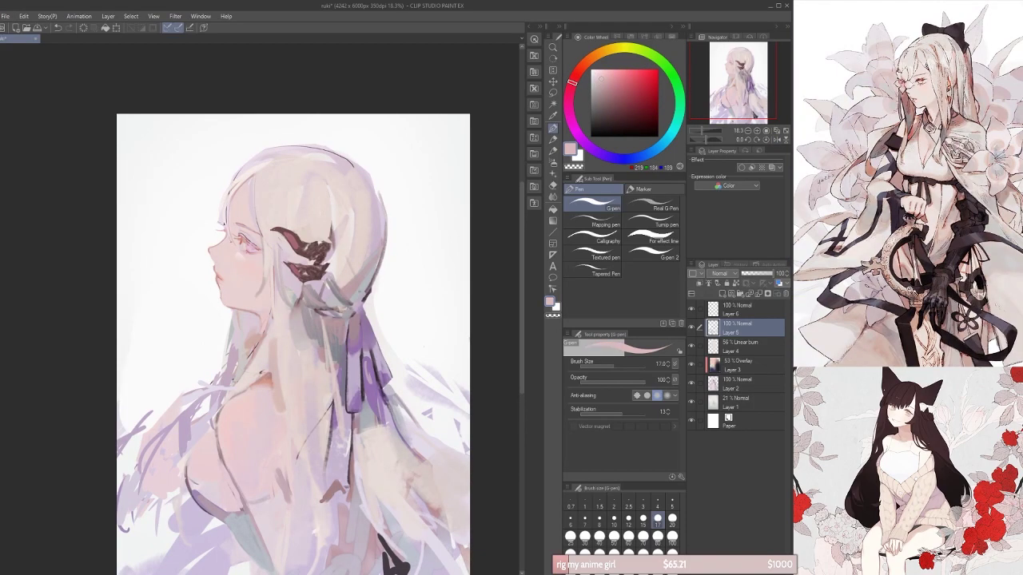
left_click_drag(228, 203, 228, 230)
key("h")
scroll(311, 336, "down", 2)
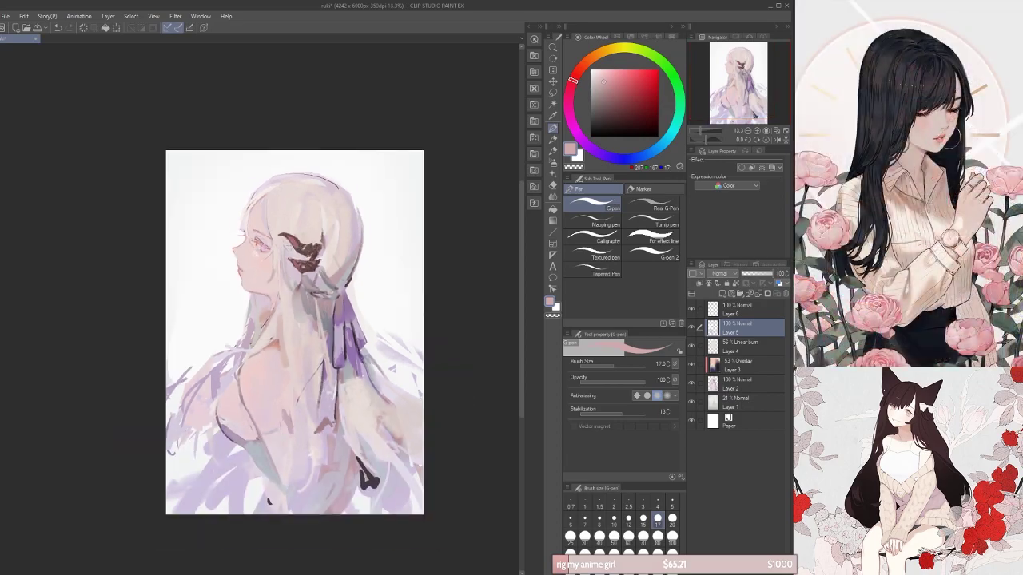
scroll(312, 336, "up", 3)
key("h")
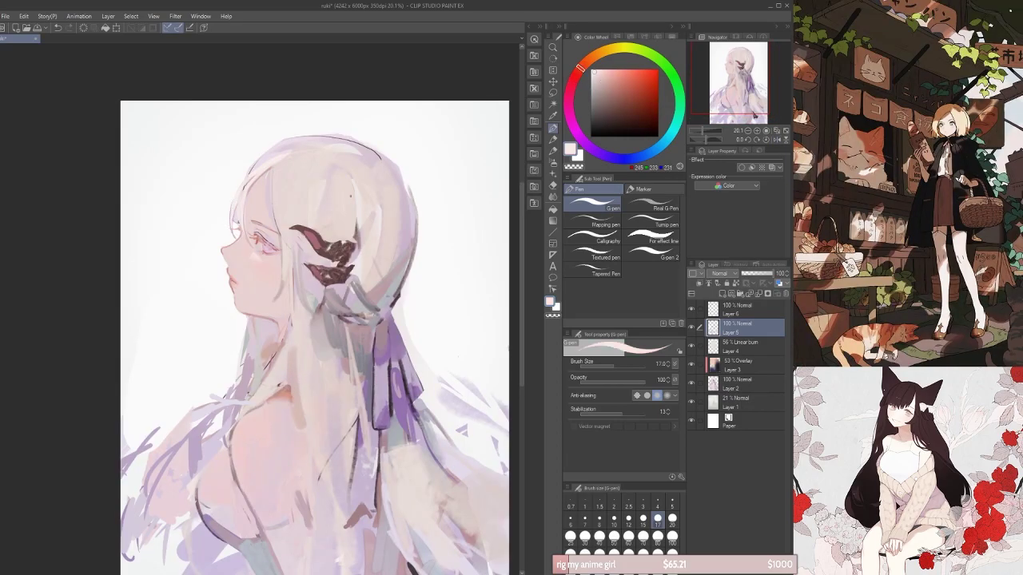
Step: Draw mauve strands and edges on the crown and back of the head with the G-pen at size 50
scroll(352, 195, "down", 2)
left_click(613, 535)
left_click(382, 272, "alt")
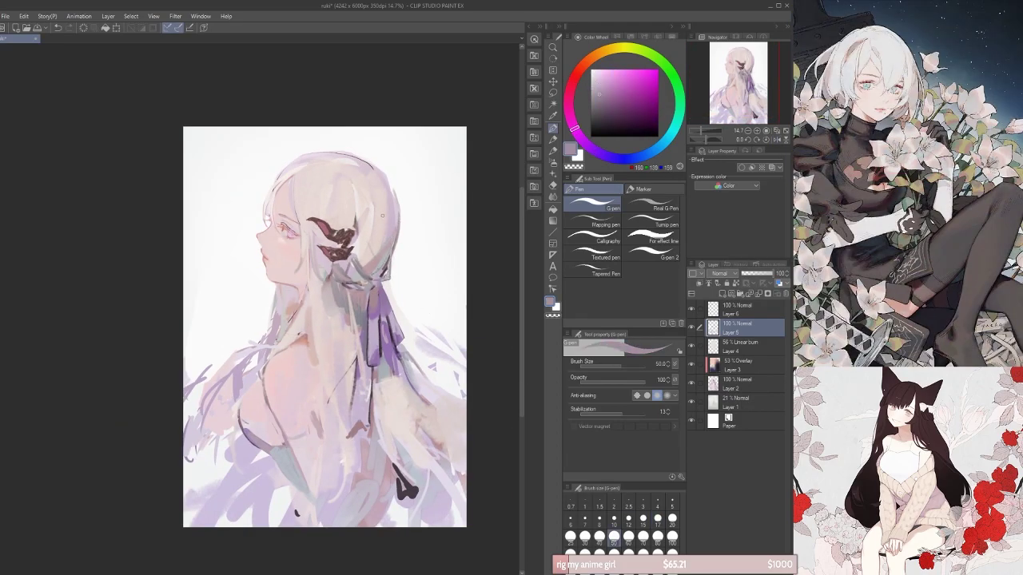
key("h")
key("h")
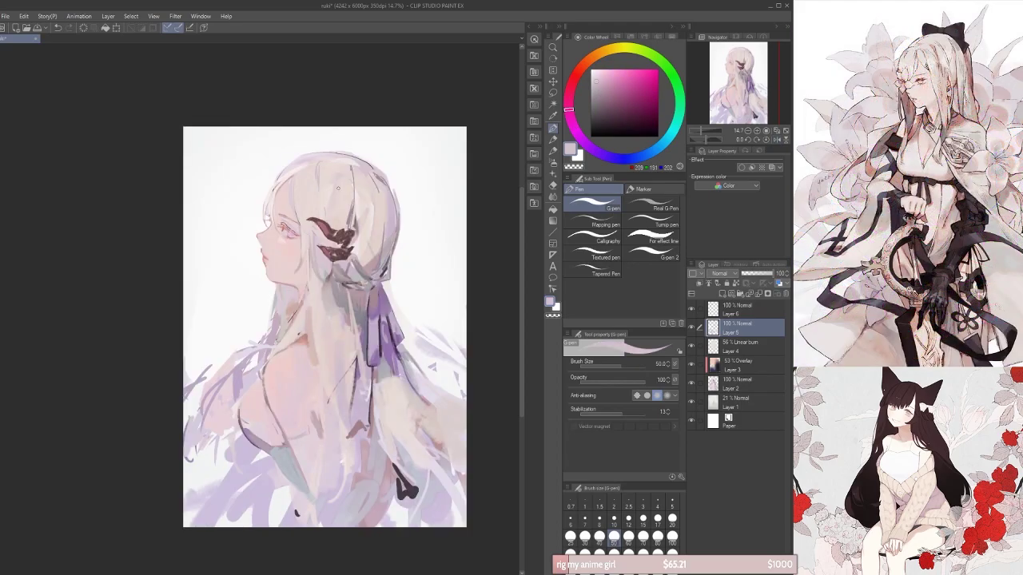
Step: Draw long flowing mauve and pale hair strands down the back and across the lower dress with the G-pen at size 50
left_click(315, 320, "alt")
left_click_drag(317, 296, 320, 384)
left_click_drag(320, 328, 324, 397)
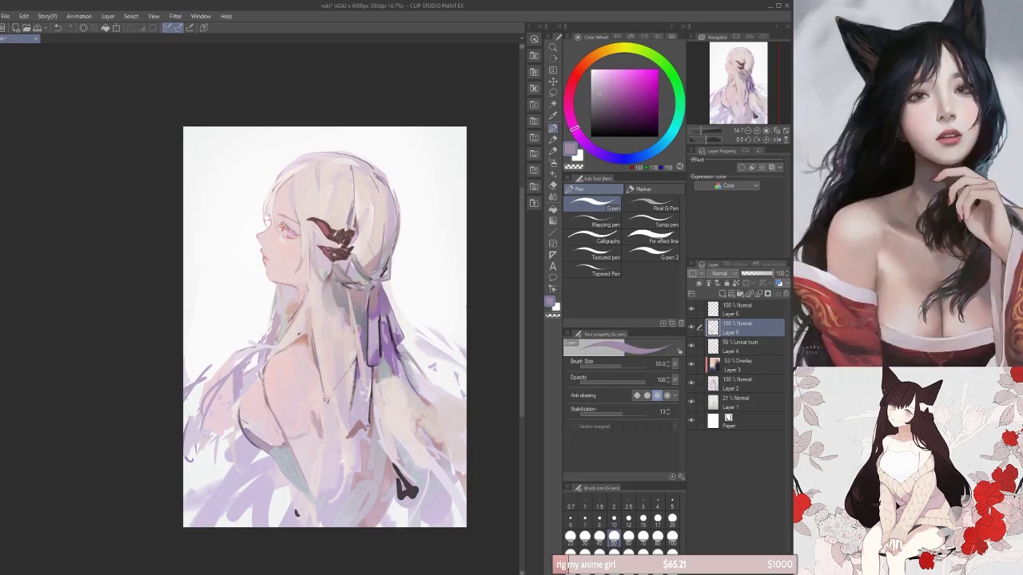
left_click_drag(294, 477, 271, 504)
left_click_drag(320, 414, 284, 506)
left_click_drag(388, 451, 417, 523)
Step: Cover the dark ornament at the lower hair with sampled pale tones using the G-pen at size 80, and sample the ribbon's purple
left_click(402, 444, "alt")
left_click_drag(400, 452, 407, 478)
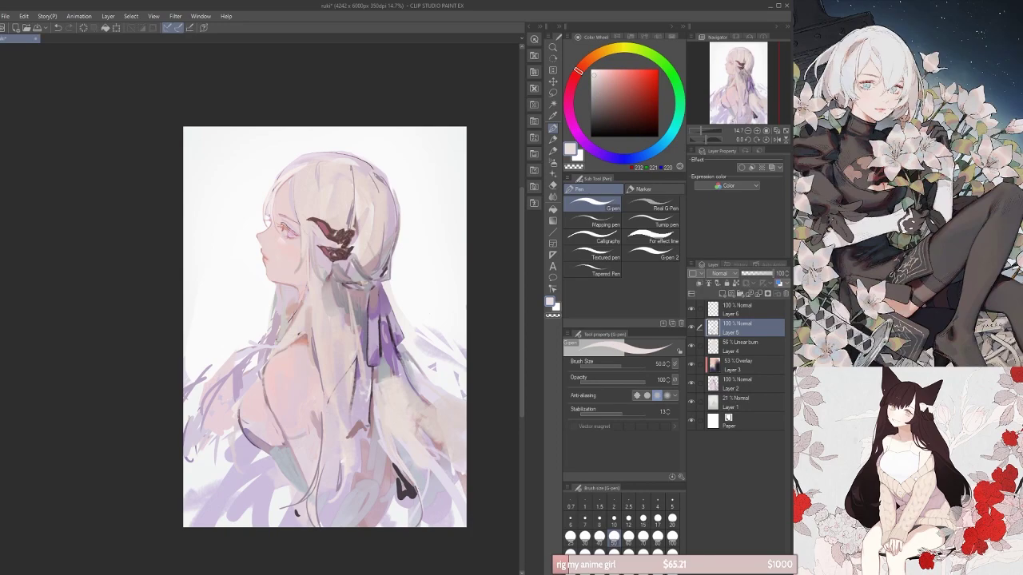
left_click(406, 473, "alt")
left_click(657, 552)
left_click(412, 491)
left_click(368, 361, "alt")
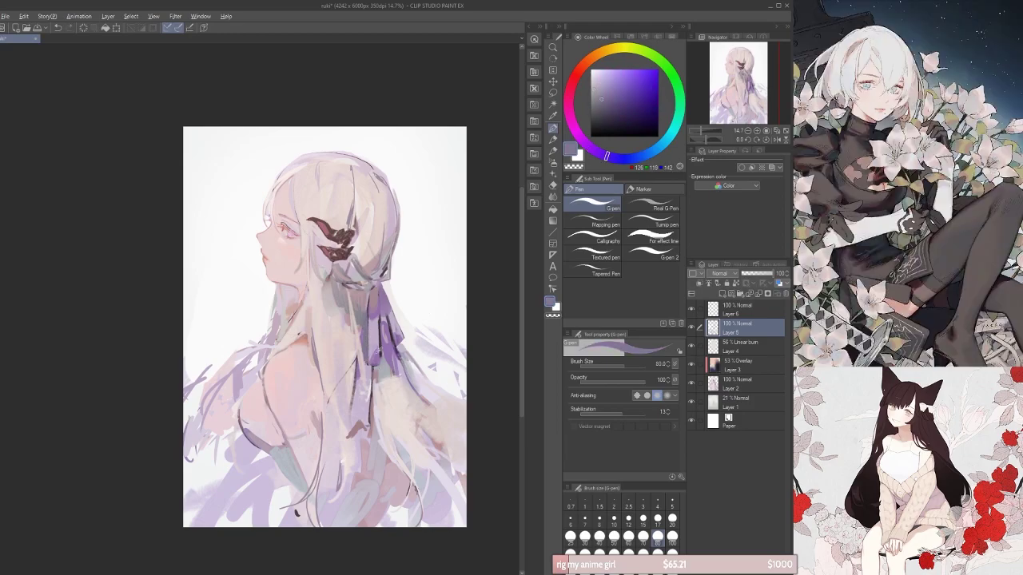
Step: Paint over the purple ribbon tails and nearby hair in sampled lavender and grey tones with the G-pen at size 80
left_click(384, 344, "alt")
left_click_drag(385, 320, 382, 359)
left_click_drag(425, 409, 433, 419)
left_click(460, 326, "alt")
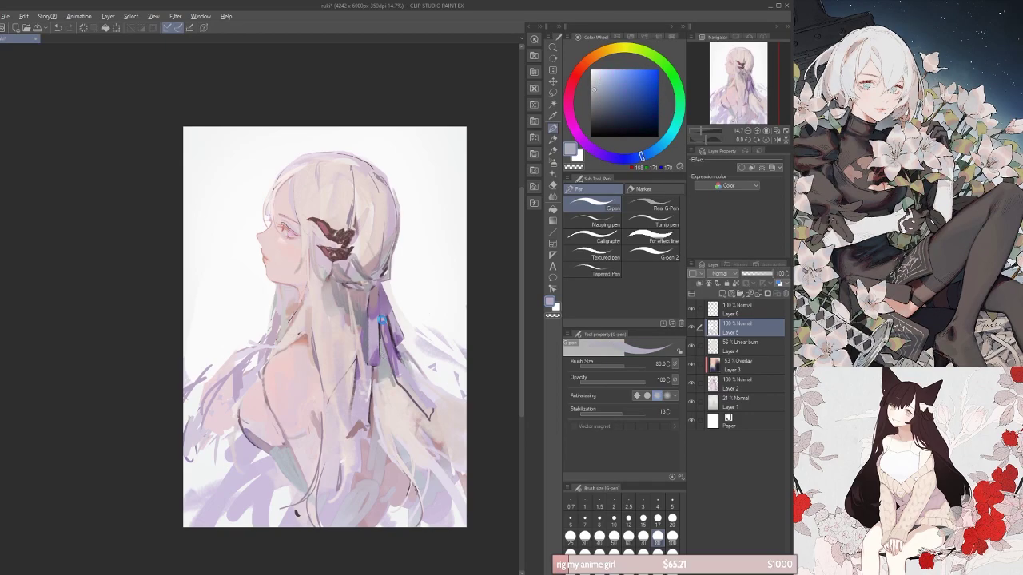
left_click(422, 308, "alt")
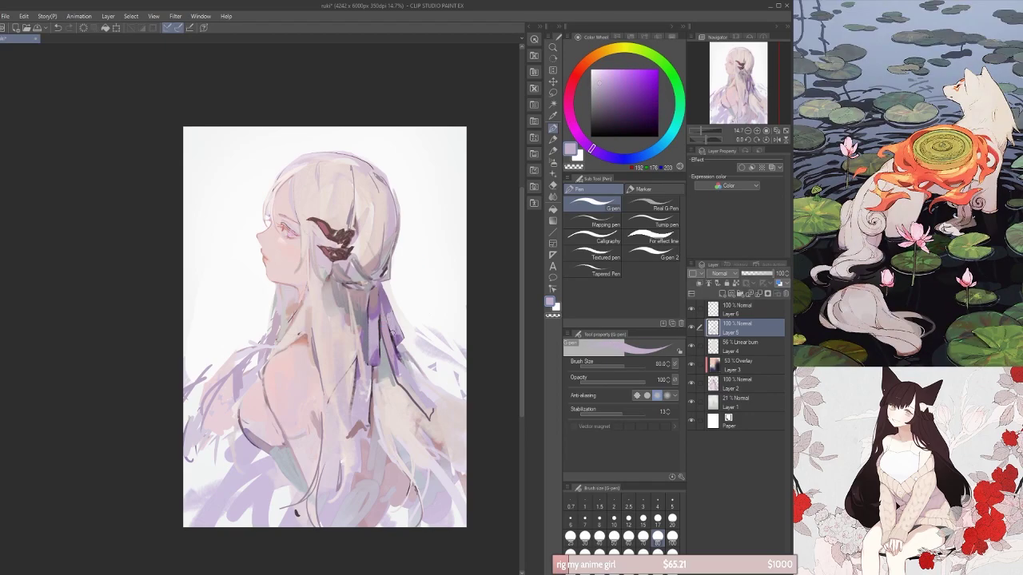
Step: Soften the dark hair ornament and ribbon in sampled tones using the star platinum, square painter and soft n wet brushes
key("h")
left_click(63, 398, "alt")
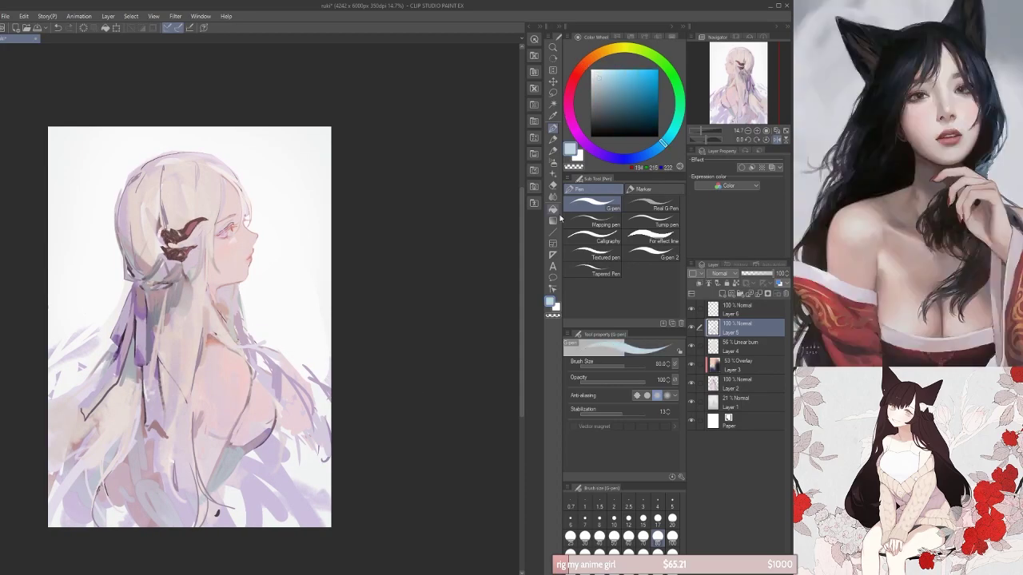
key("b")
key("b")
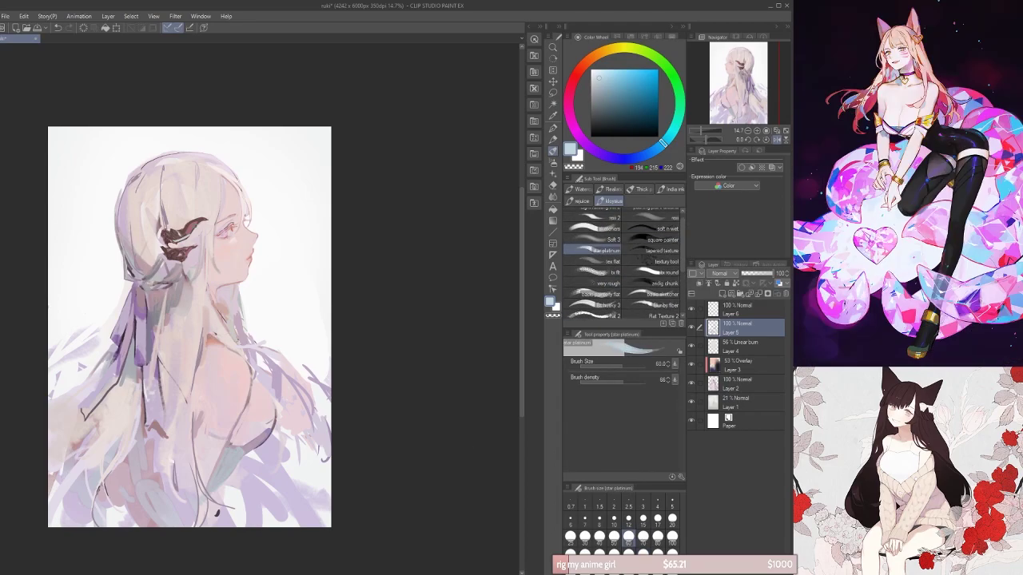
left_click(183, 258, "alt")
key("b")
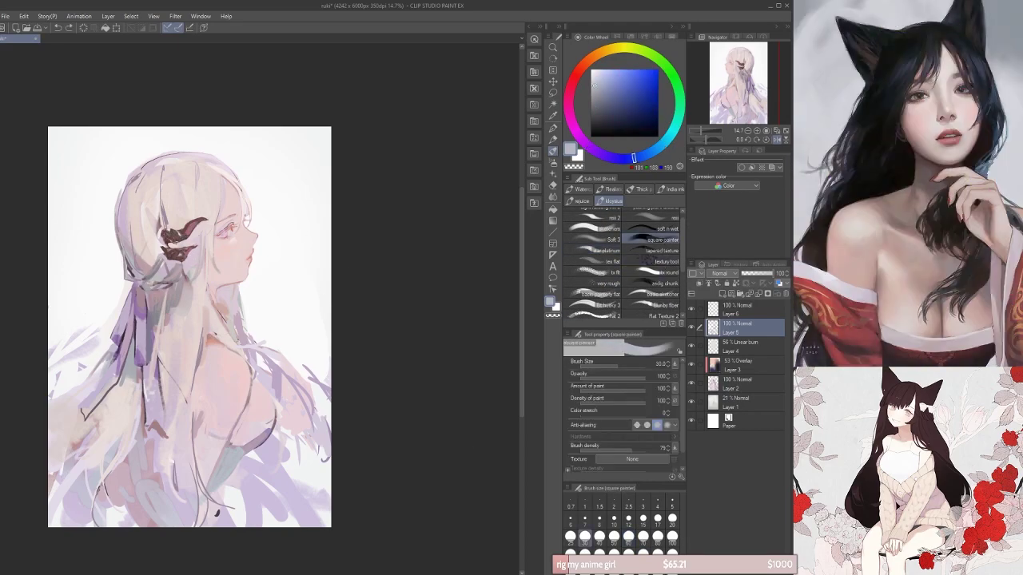
key("h")
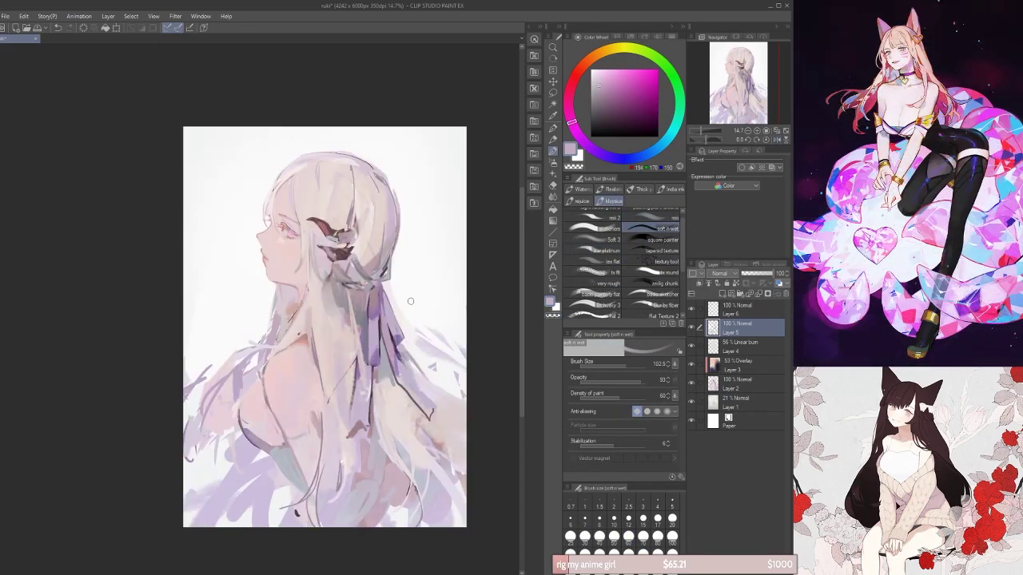
left_click(348, 236, "alt")
left_click(392, 322, "alt")
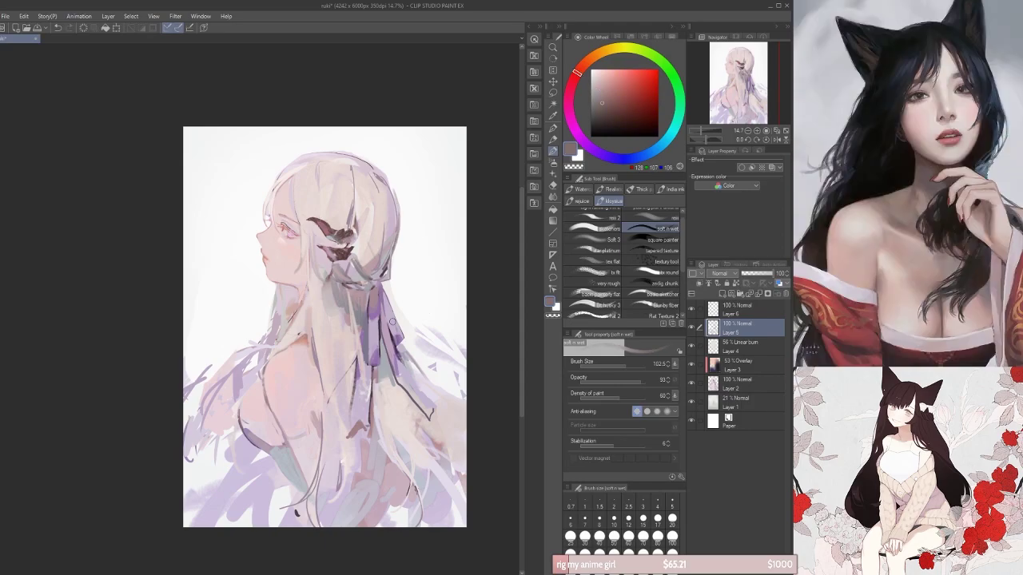
Step: Add fine accents around the face and hair in a sampled muted red with the G-pen at size 15
key("h")
scroll(392, 321, "up", 2)
key("p")
left_click(223, 207, "alt")
key("h")
scroll(223, 208, "up", 3)
left_click(304, 242, "alt")
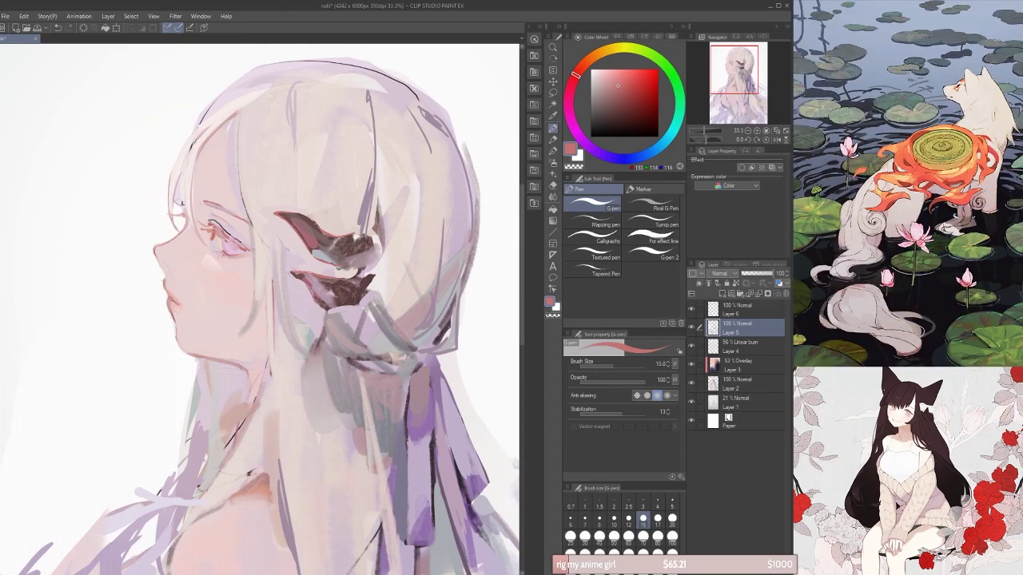
Step: Draw the arm and shoulder contour in a sampled dusty pink with the G-pen at size 60
scroll(262, 310, "down", 3)
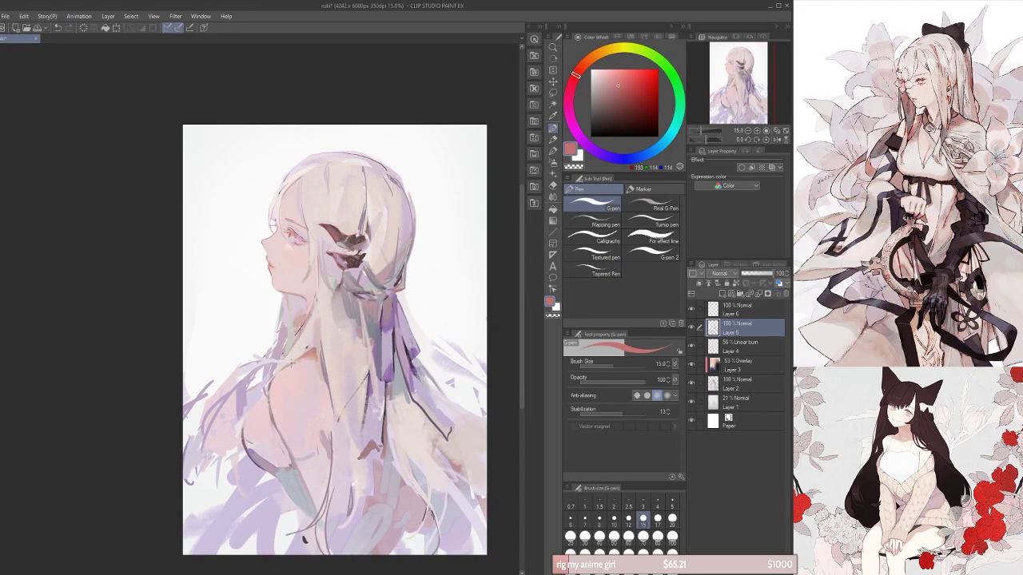
left_click(286, 439, "alt")
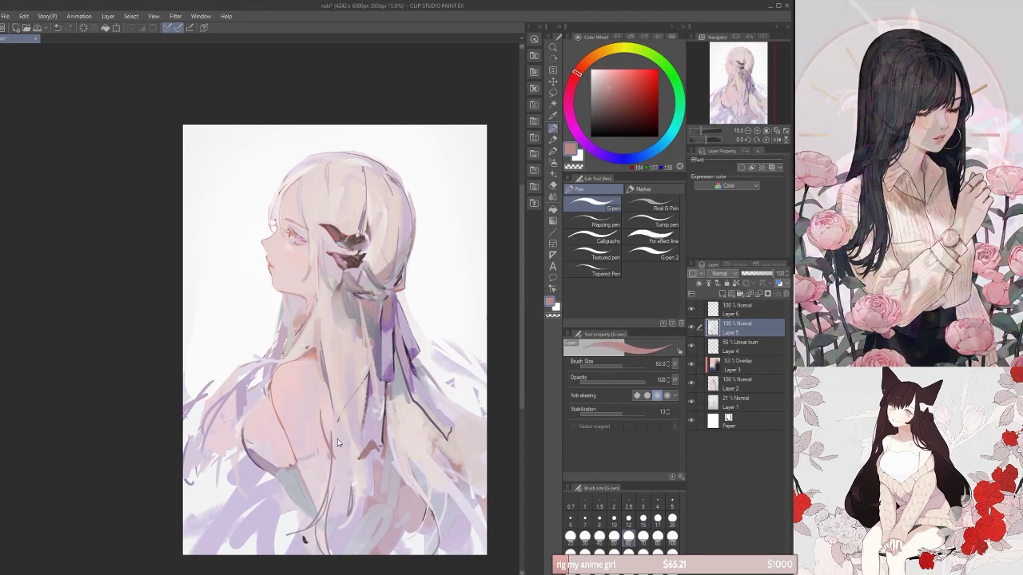
scroll(201, 317, "down", 1)
Step: Tint the face area pale pink with the Soft airbrush at size 400
key("b")
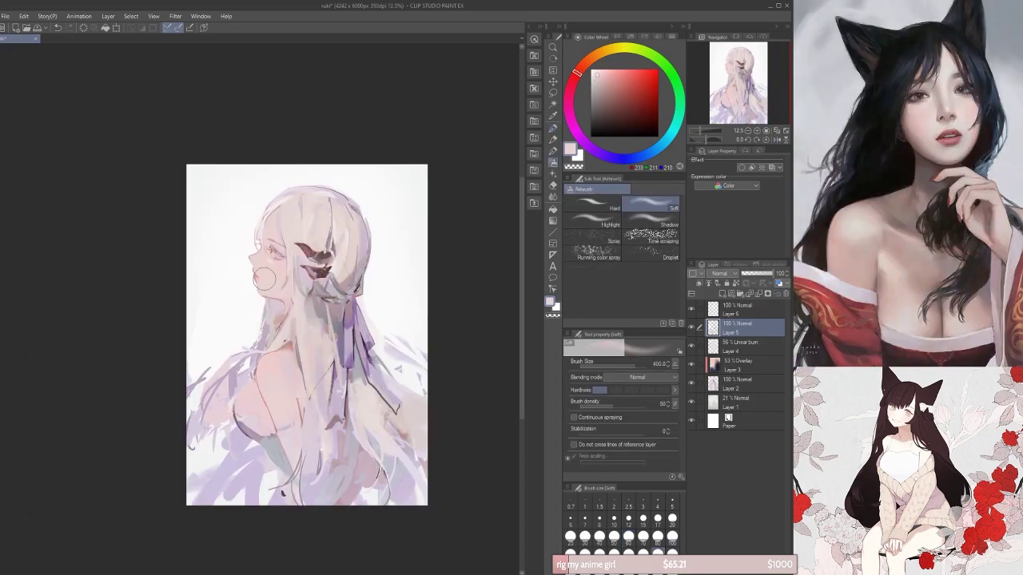
scroll(324, 392, "up", 1)
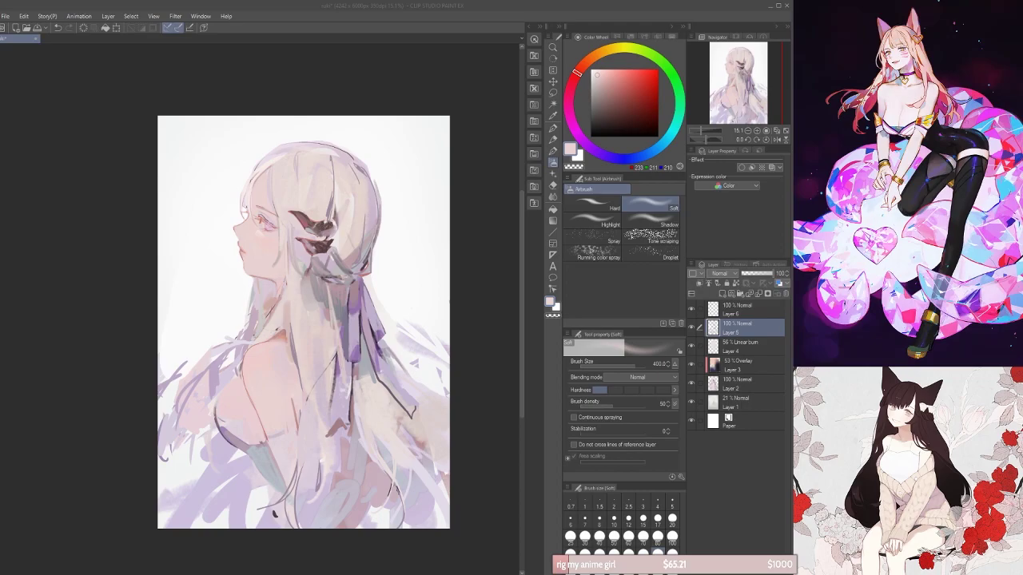
key("h")
key("h")
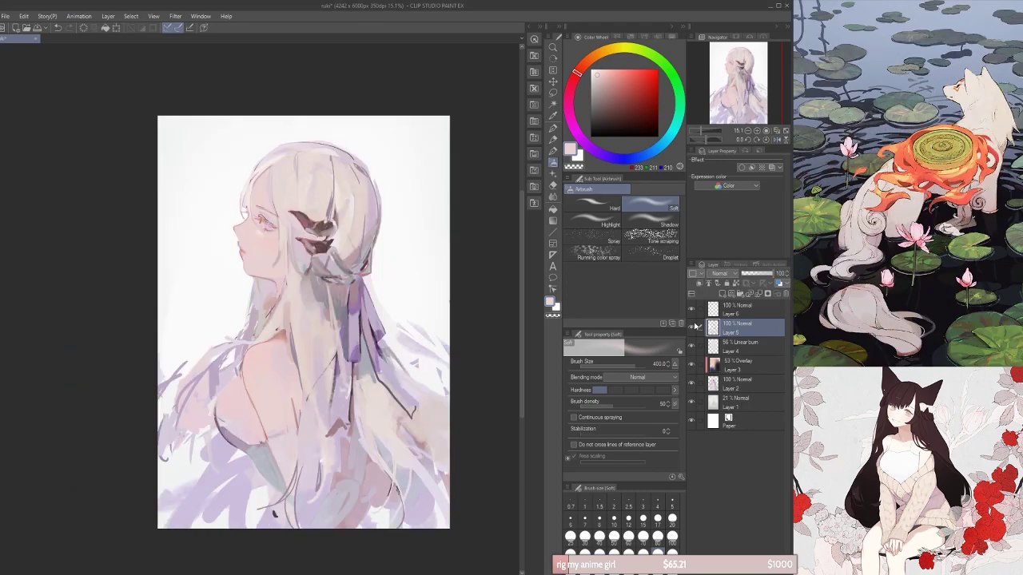
Step: Refine the hair beside the neck and shoulder in sampled grey and mauve tones with the G-pen at size 70
key("p")
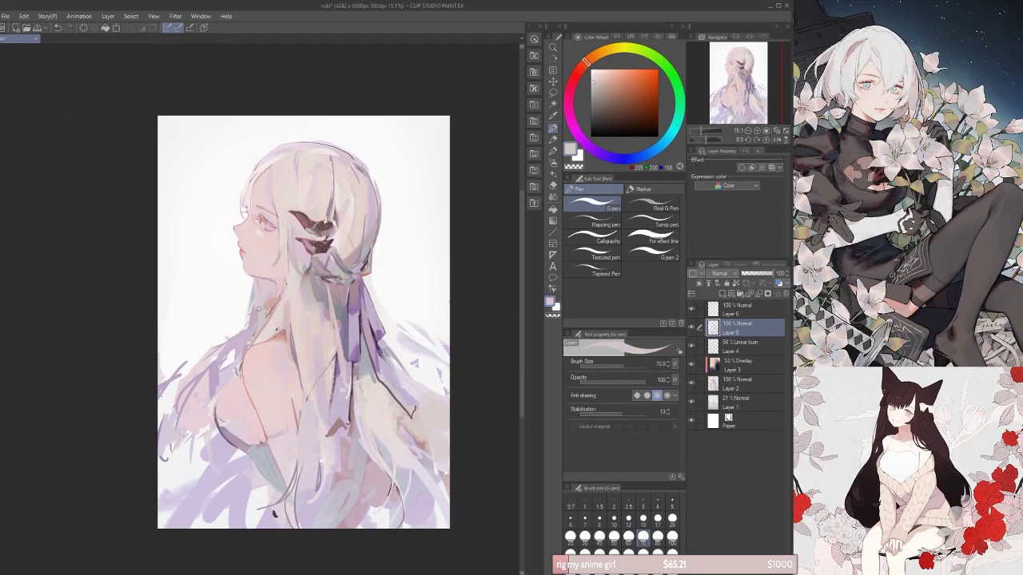
key("ctrl+minus")
key("h")
left_click(278, 317, "alt")
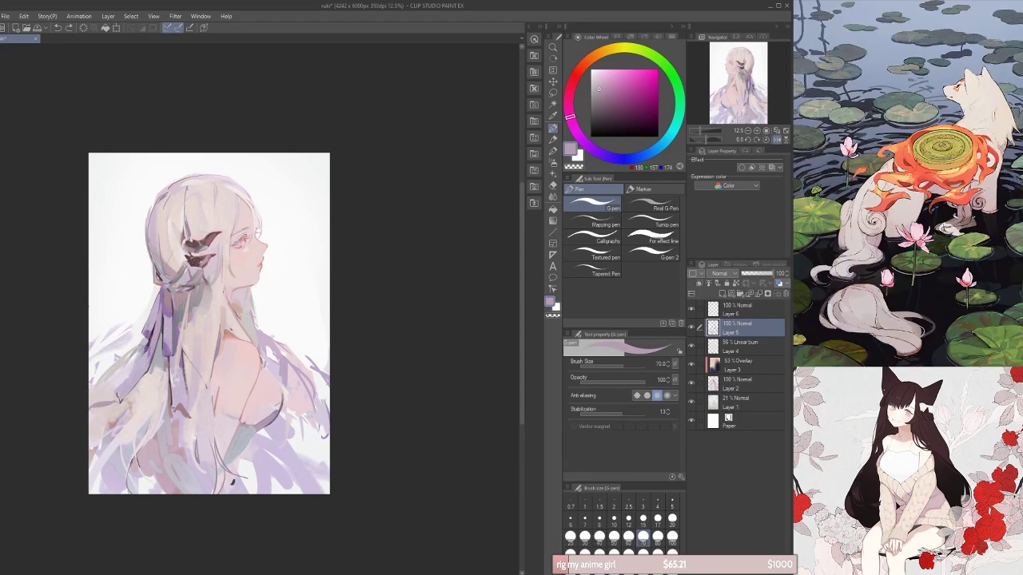
key("h")
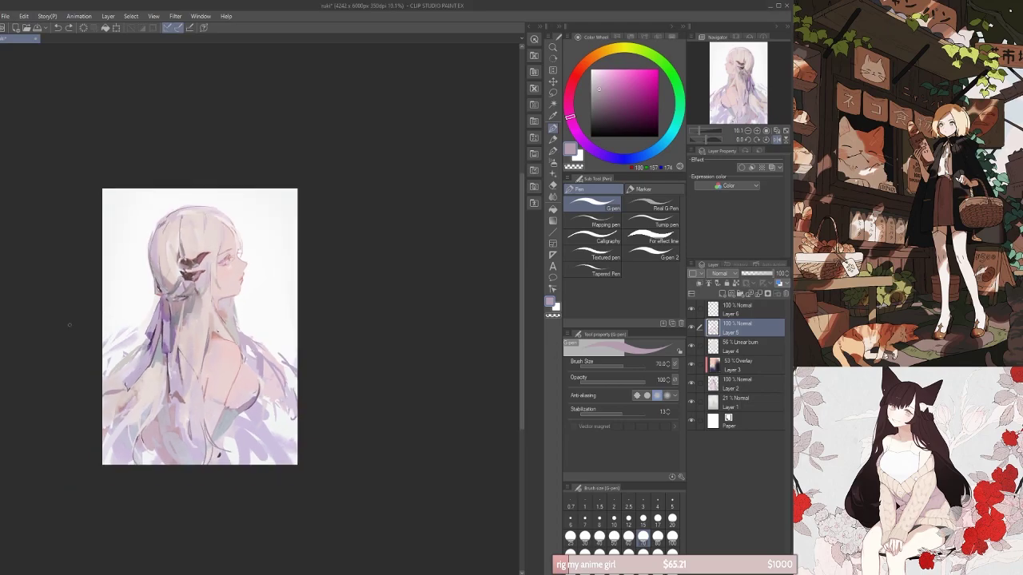
Step: Outline the bodice's upper edge with the G-pen at size 17 and fill it with sampled pale tones at size 70
scroll(239, 293, "up", 3)
left_click(657, 518)
scroll(270, 298, "down", 3)
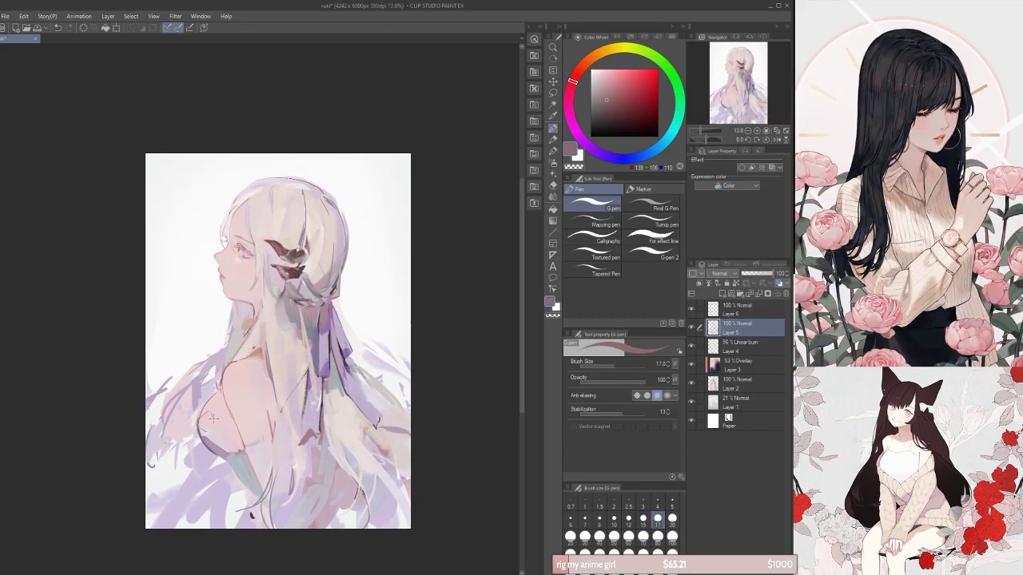
left_click(241, 462, "alt")
left_click(232, 461, "alt")
left_click(272, 504, "alt")
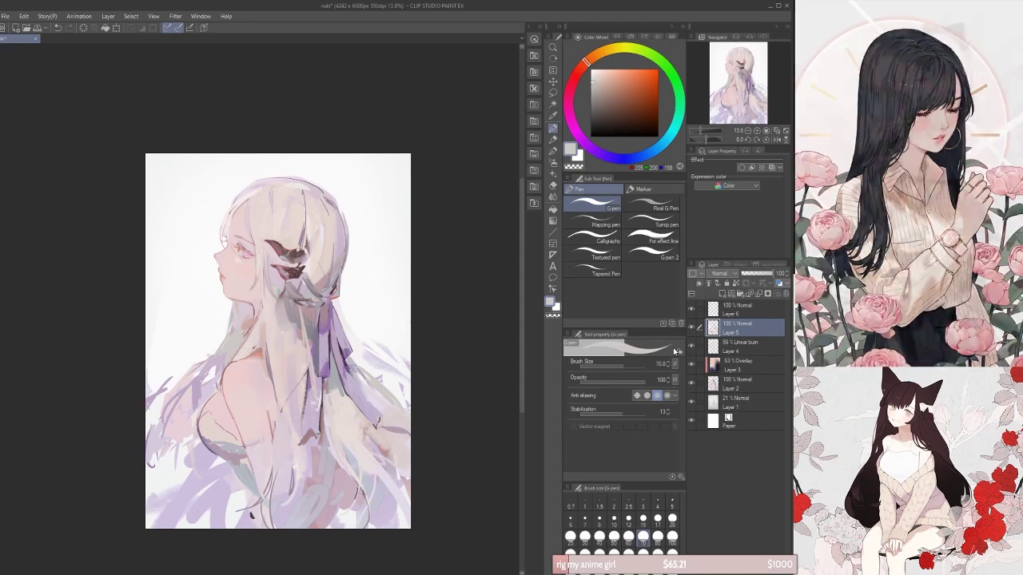
Step: Shade the back hair with a sampled grey-blue using the G-pen at size 70, checking the mirrored canvas
key("ctrl+plus")
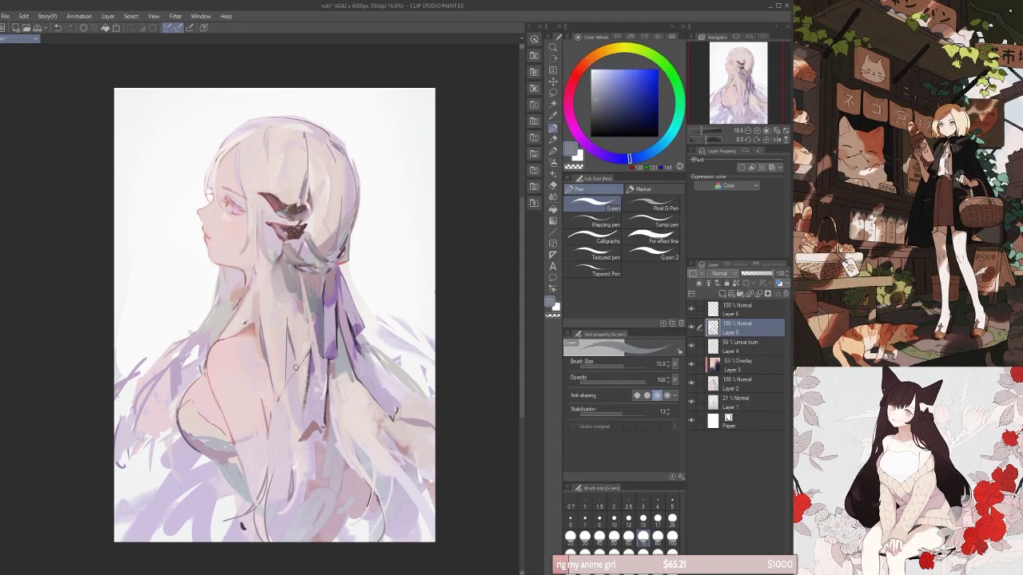
key("h")
key("ctrl+minus")
key("ctrl+plus")
key("h")
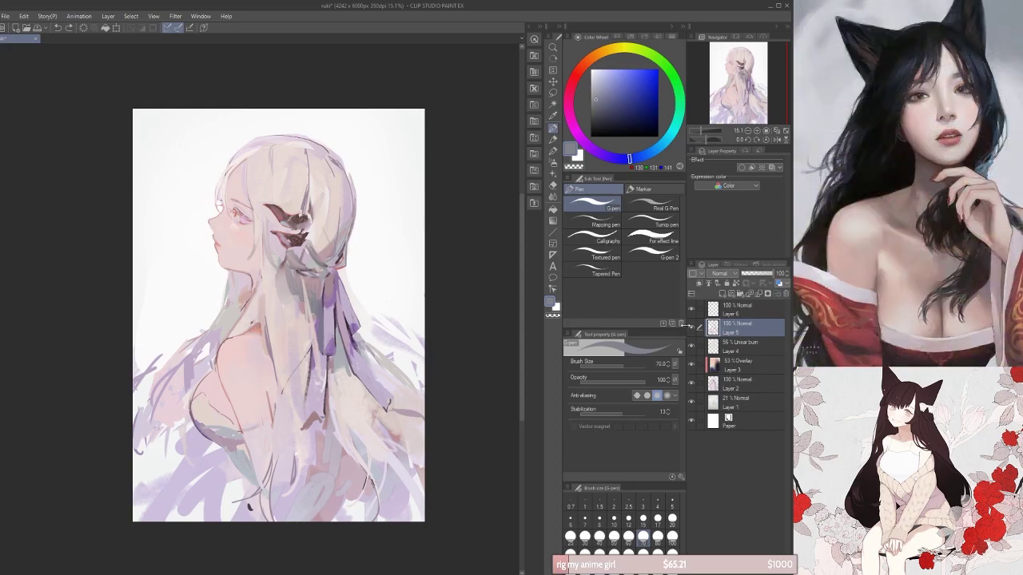
Step: Clean up strokes with the Hard eraser and paint hair strands in a sampled pale pink with the G-pen at size 70
key("h")
key("e")
key("ctrl+minus")
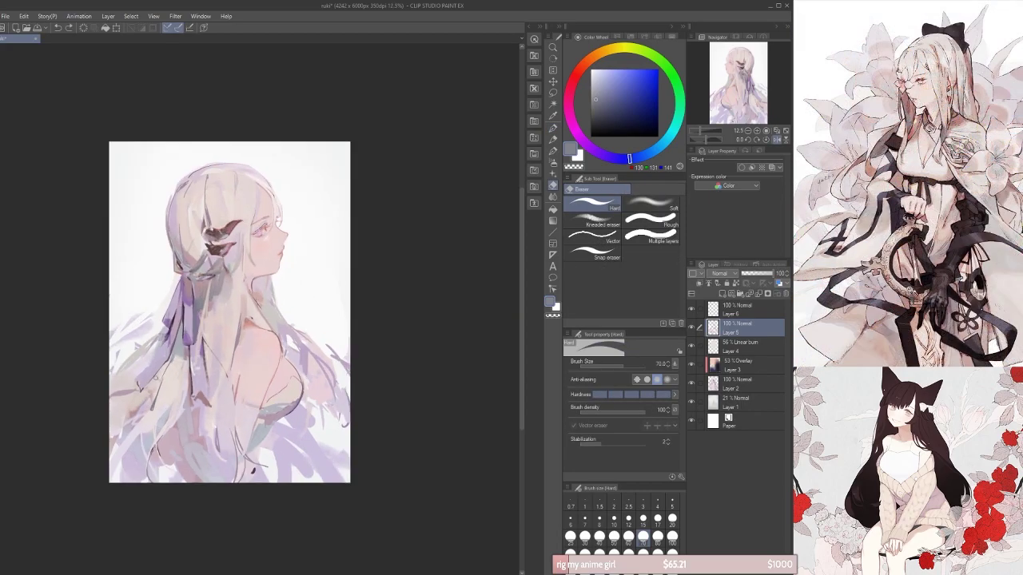
left_click(152, 387, "alt")
key("p")
key("h")
key("ctrl+plus")
key("ctrl+minus")
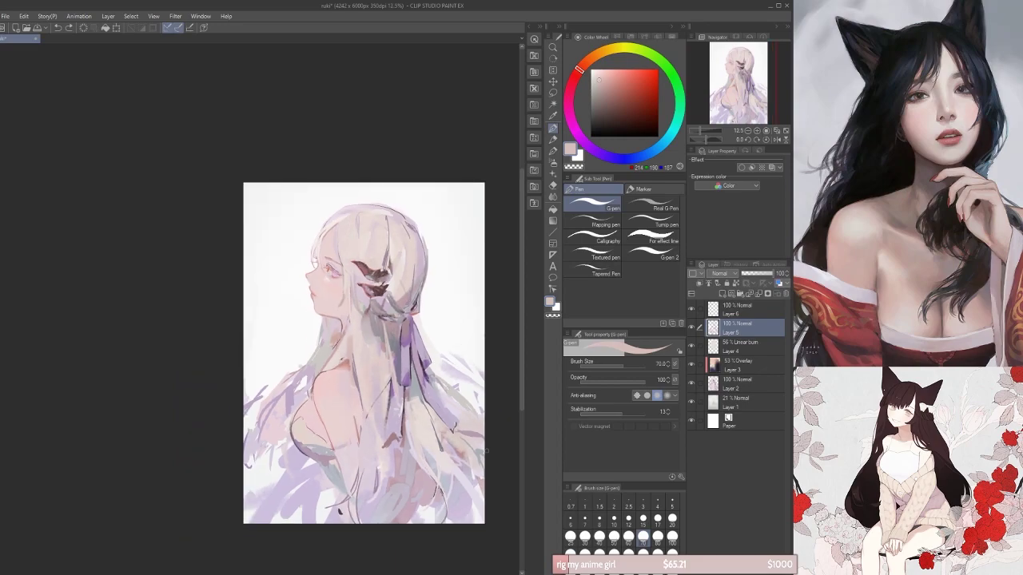
Step: Brush sampled grey-lavender tones over the lower hair and dress with the star platinum brush at size 400
scroll(484, 451, "up", 1)
key("b")
left_click(282, 513, "alt")
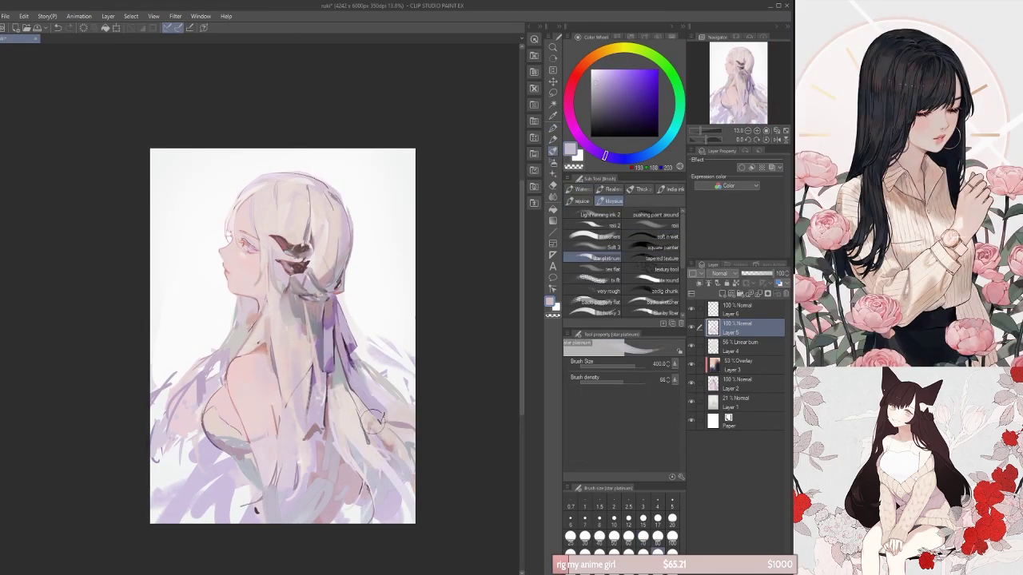
left_click(228, 429, "alt")
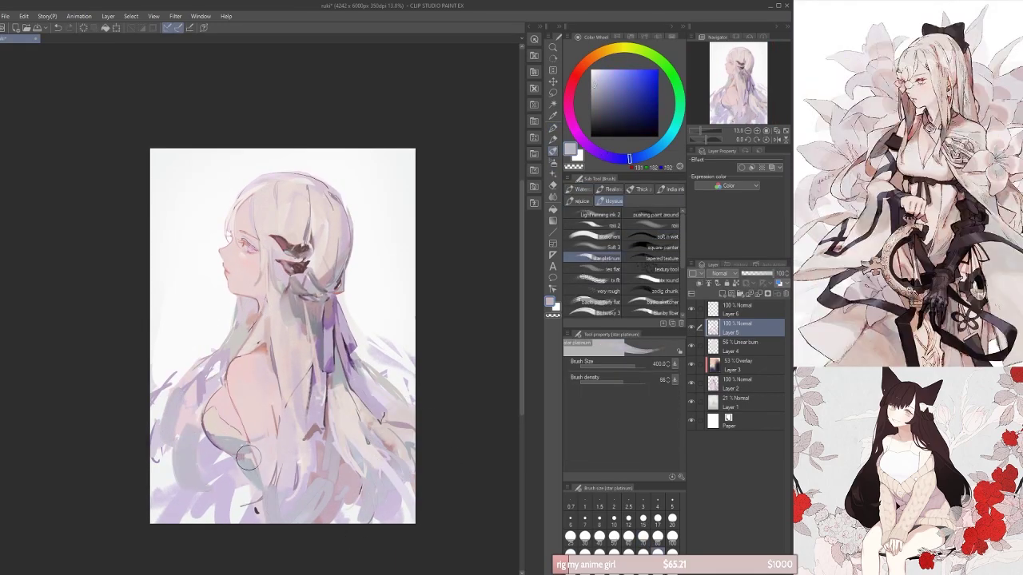
scroll(248, 456, "down", 2)
Step: Refine the bodice edge and side hair with the star platinum brush at size 80, sampling the surrounding tones
left_click(657, 535)
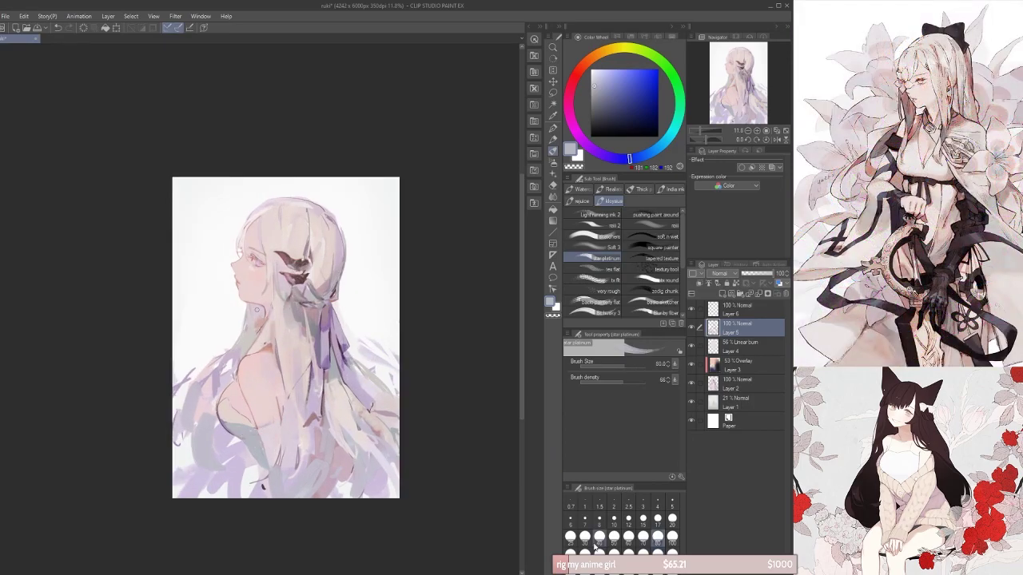
left_click(222, 415, "alt")
left_click(225, 422, "alt")
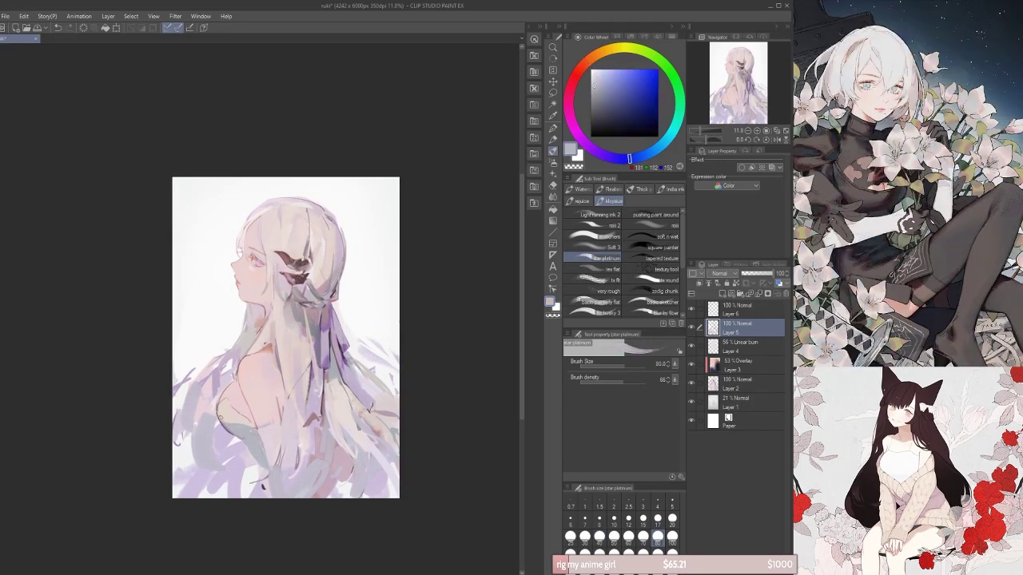
left_click(222, 417, "alt")
key("b")
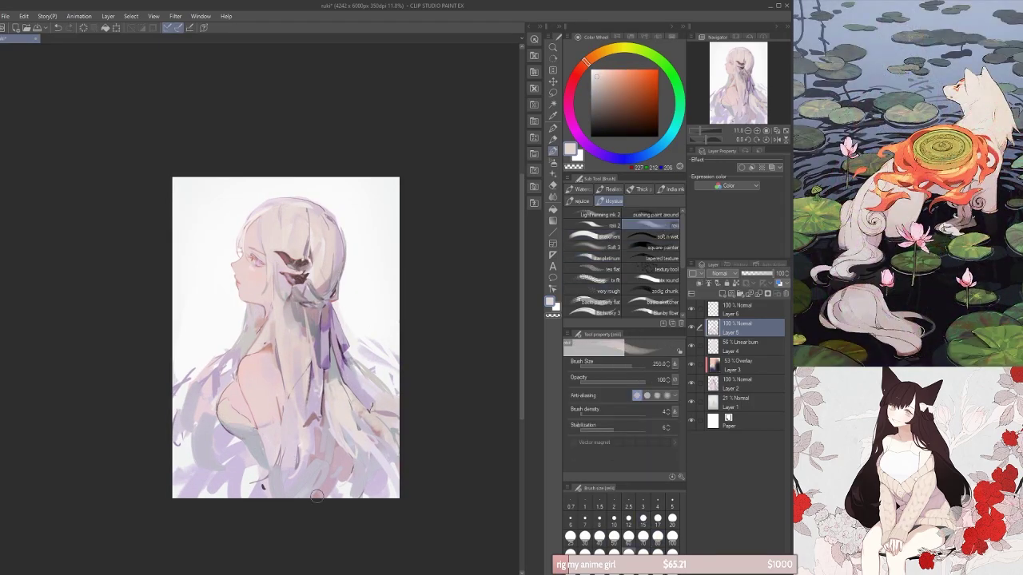
Step: Fade the outer hair strands into the background with near-white strokes of the Light running ink 2 brush at size 300
key("p")
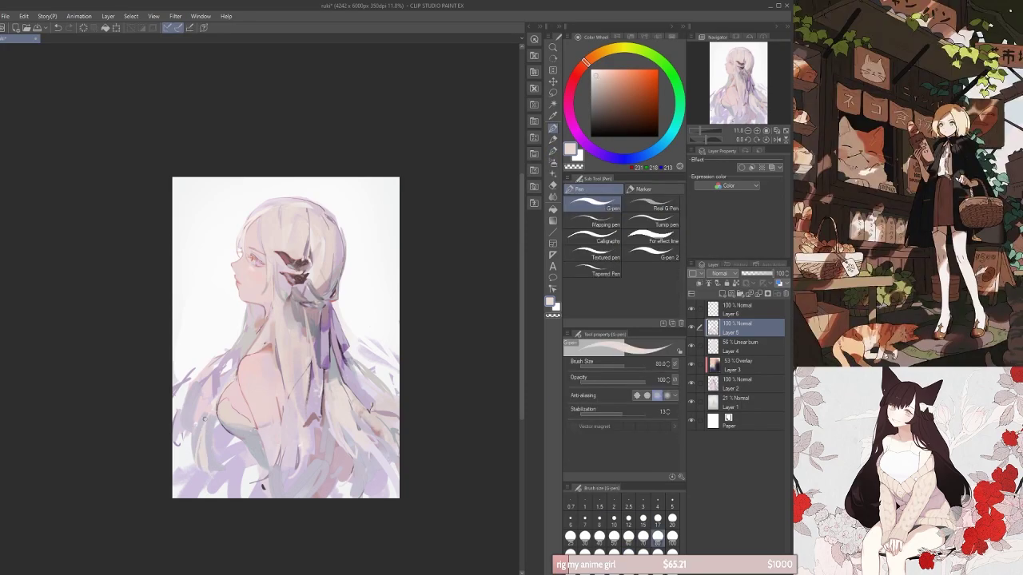
key("h")
key("b")
key("x")
key("h")
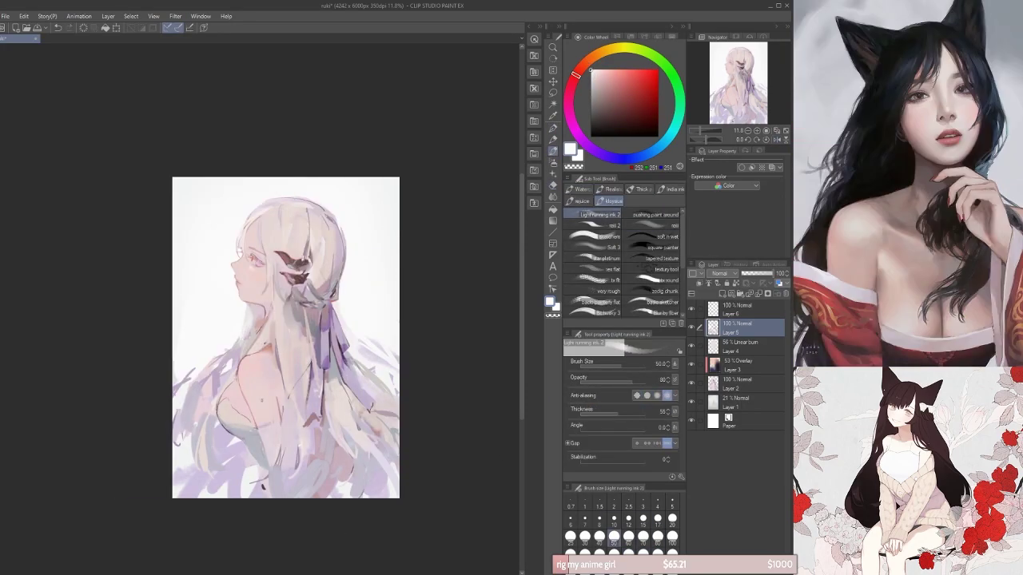
left_click_drag(206, 370, 231, 357)
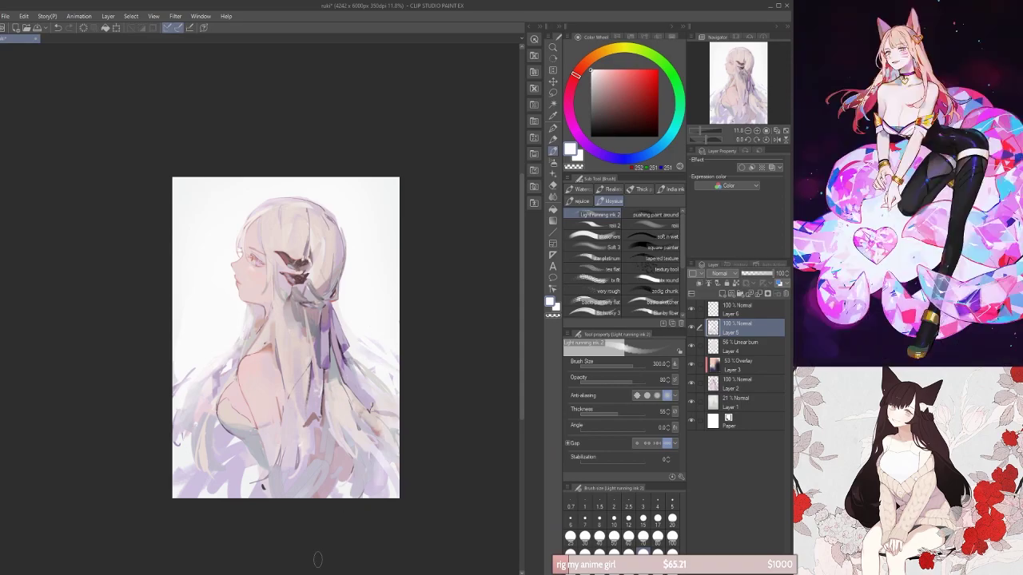
Step: Add level correction, color balance and tone curve layers above Layer 5, setting the tone curve to Soft light
scroll(375, 362, "up", 2)
scroll(375, 362, "down", 1)
scroll(400, 346, "up", 2)
left_click_drag(399, 346, 345, 302)
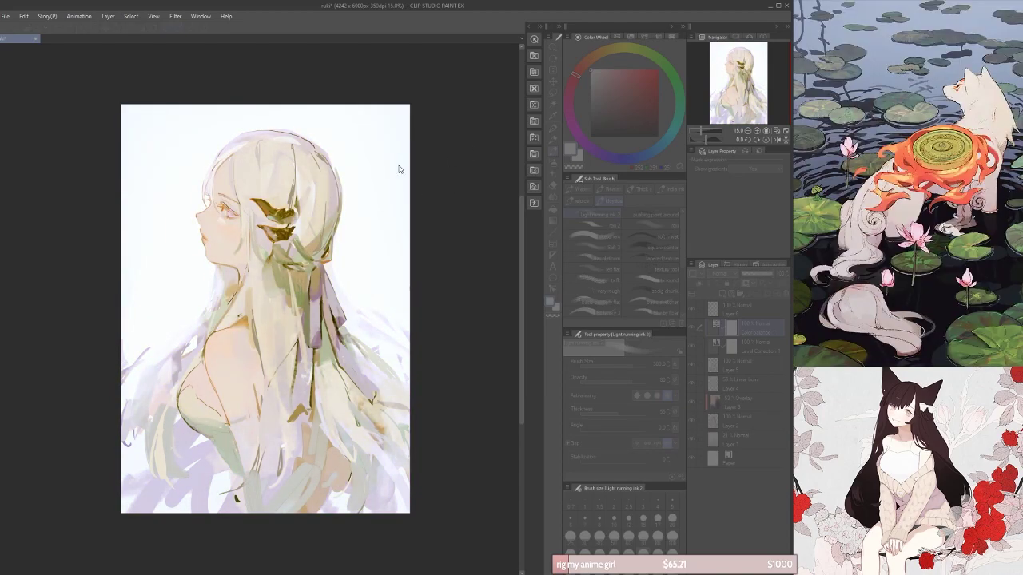
key("Return")
scroll(429, 203, "down", 1)
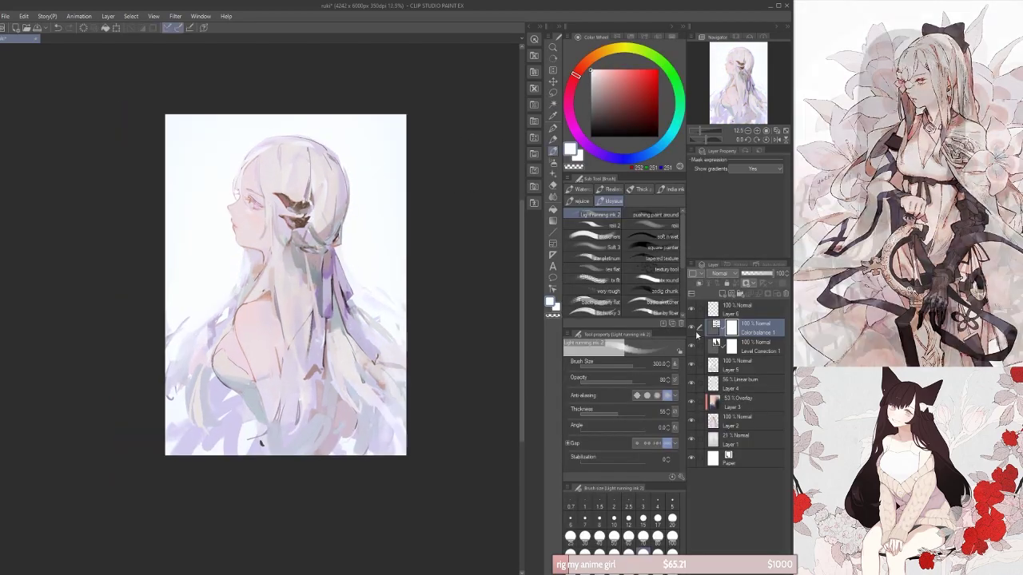
key("h")
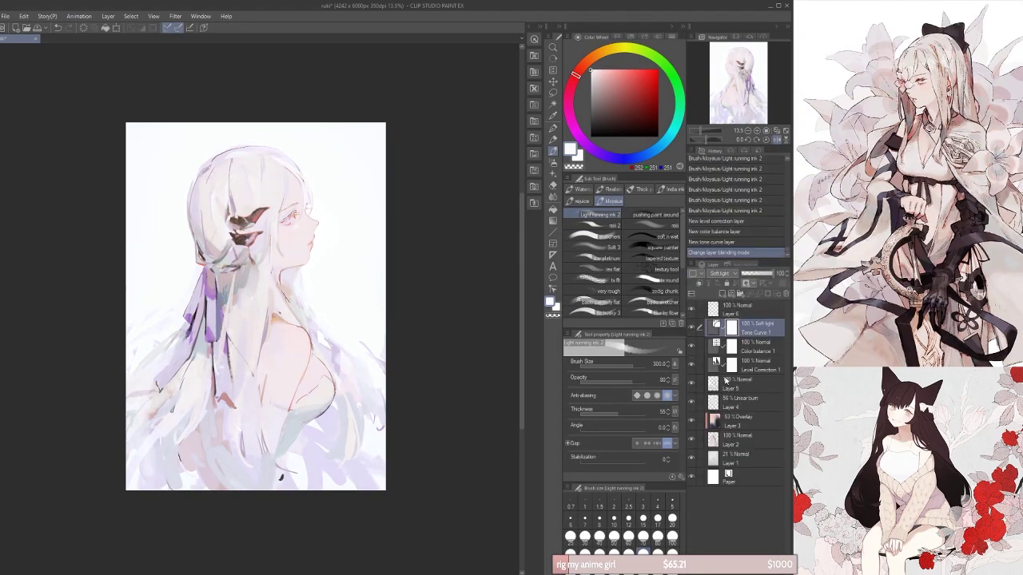
key("ctrl+g")
key("ctrl+z")
key("ctrl+z")
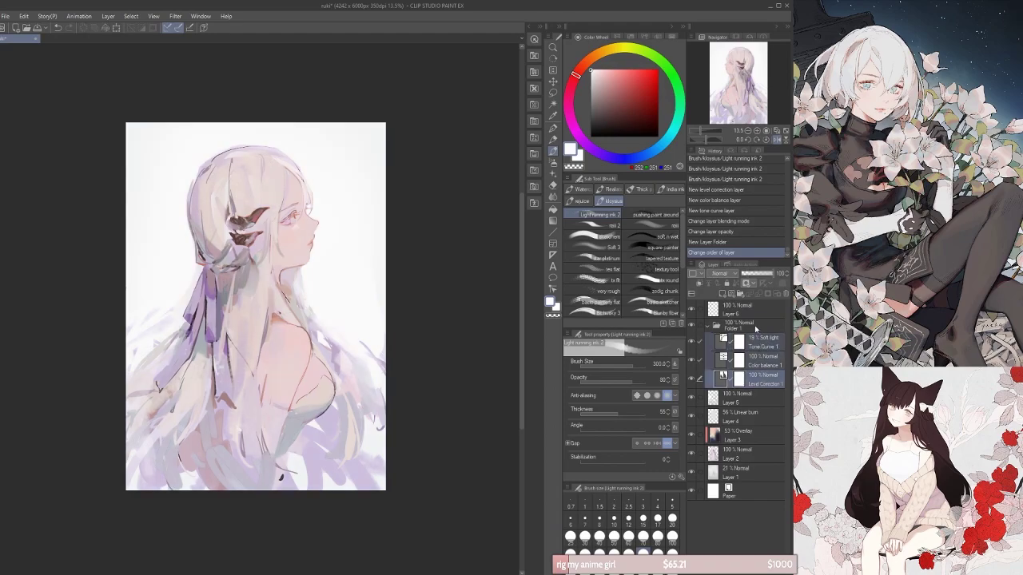
Step: Clear the tone curve layer's mask
key("Delete")
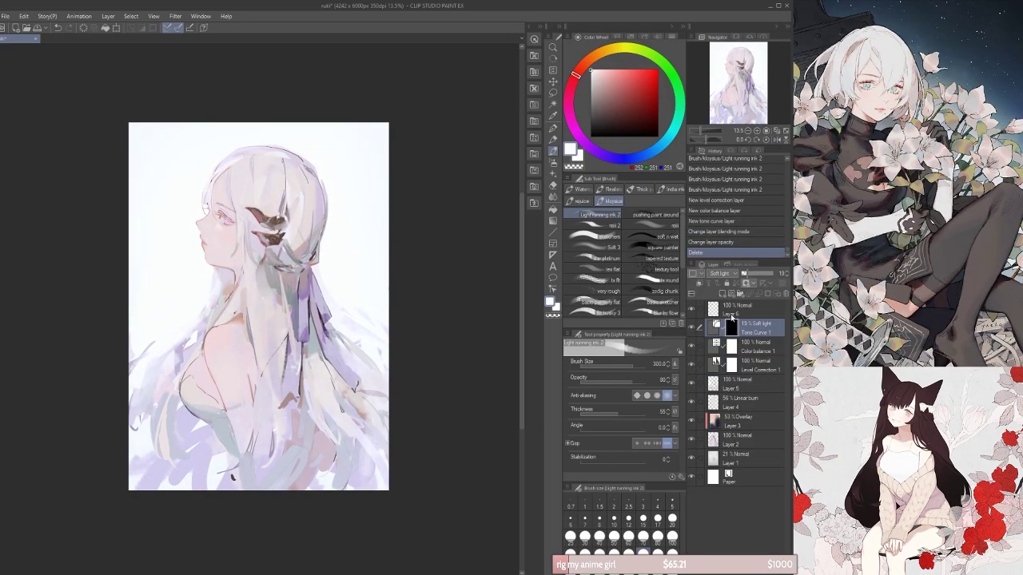
Step: Add a raster layer above the tone curve layer and repaint hair details on it with the G-pen, sampling muted violet and blue-grey tones
key("ctrl+shift+n")
key("b")
left_click(261, 387, "alt")
key("p")
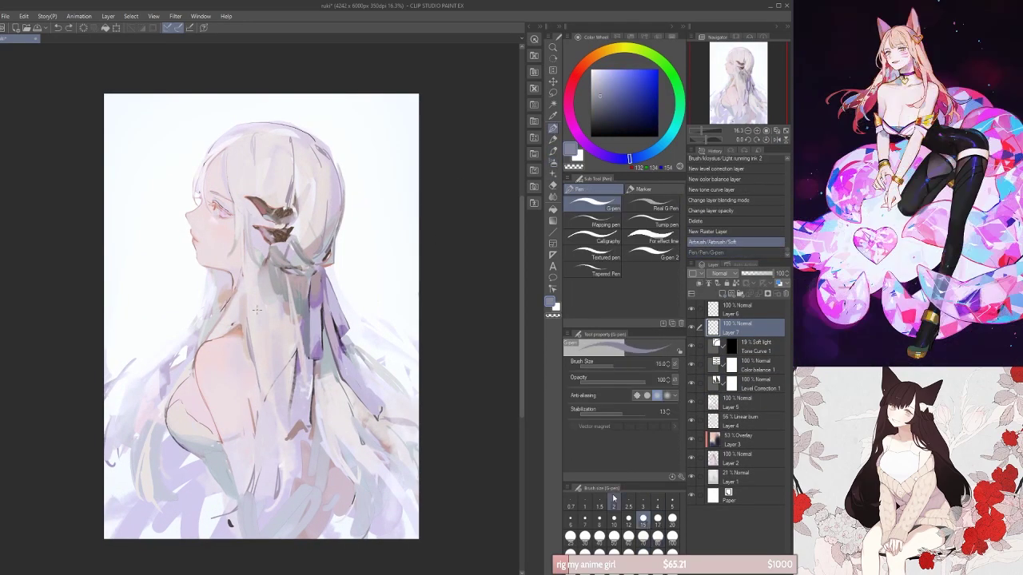
left_click(256, 310, "alt")
left_click(657, 519)
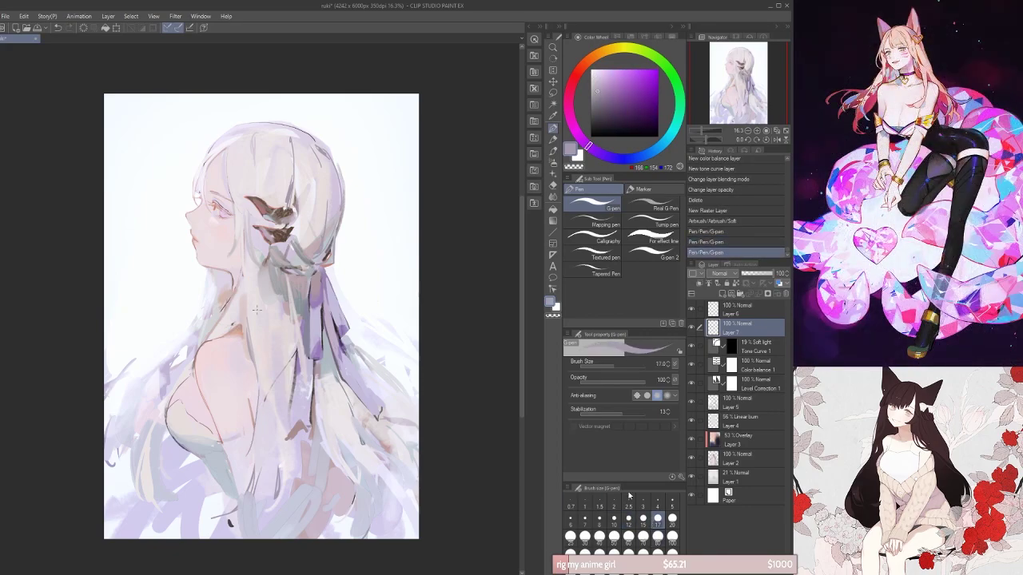
left_click(614, 552)
left_click(224, 331)
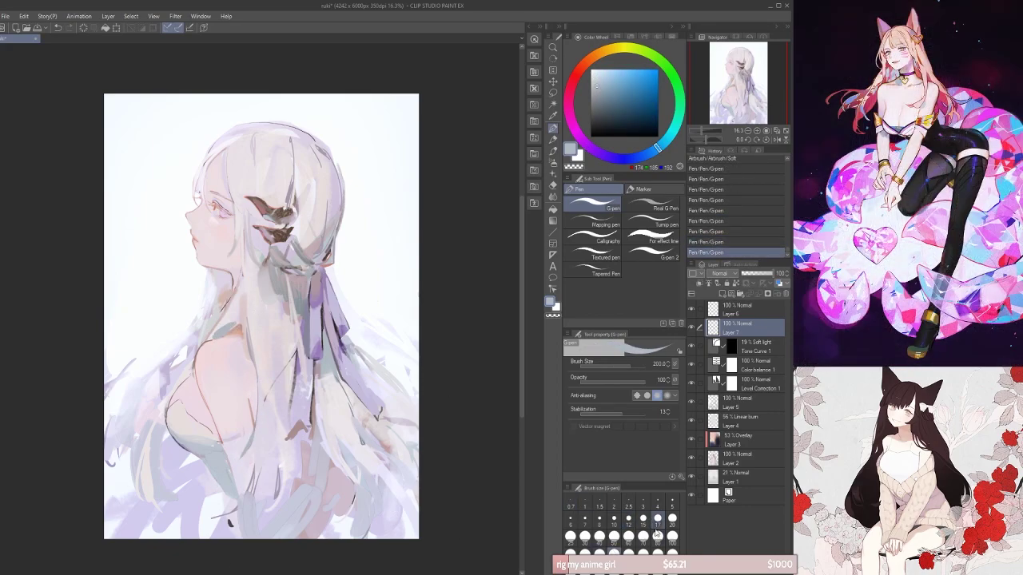
Step: Rework the back of the head in mirrored view with the G-pen at size 50, sampling the surrounding hair tones and undoing the last two strokes
key("h")
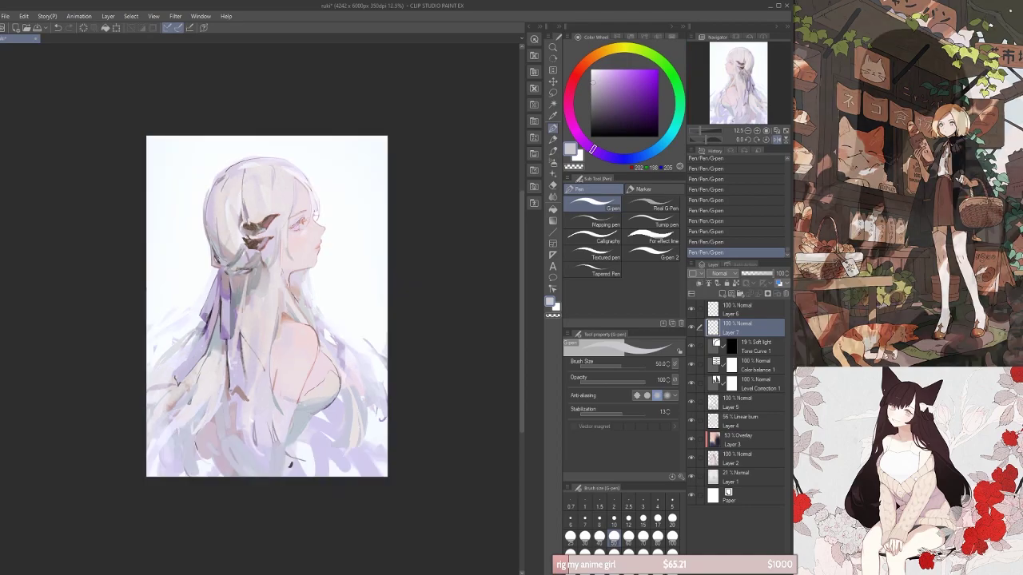
scroll(262, 316, "down", 1)
left_click(227, 224, "alt")
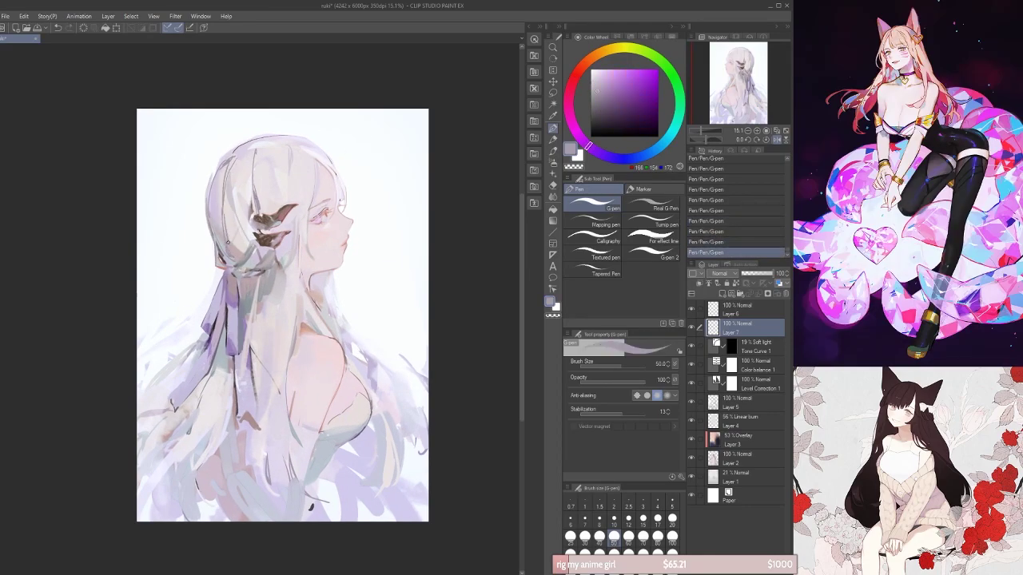
left_click(223, 191, "alt")
key("ctrl+z")
key("ctrl+z")
left_click(237, 154, "alt")
left_click(235, 240, "alt")
Step: Paint dusty-pink strokes on the hair beside the dark ornament with the tx round brush at size 200
key("b")
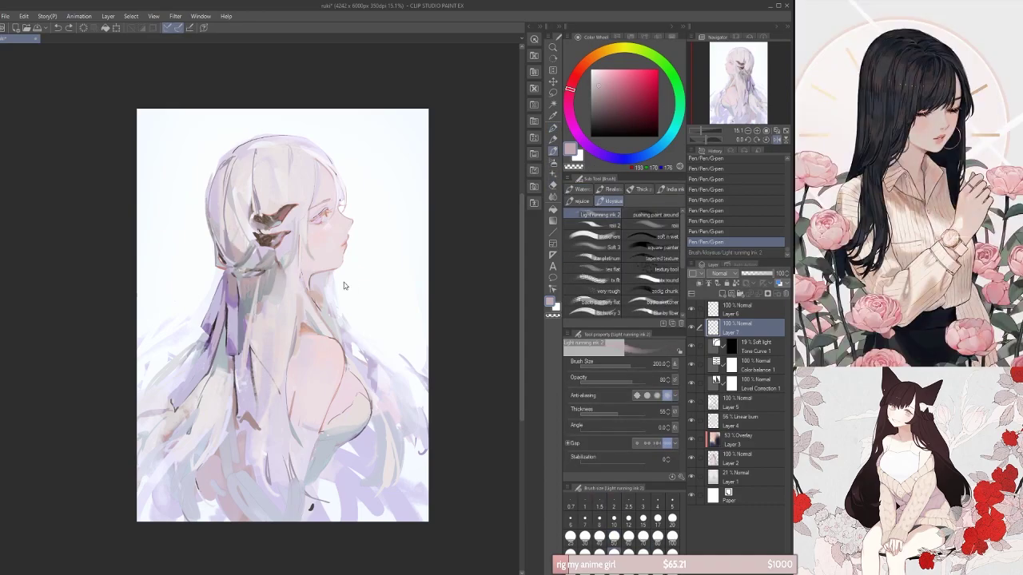
key("h")
key("p")
key("b")
left_click(281, 231, "alt")
left_click(281, 231)
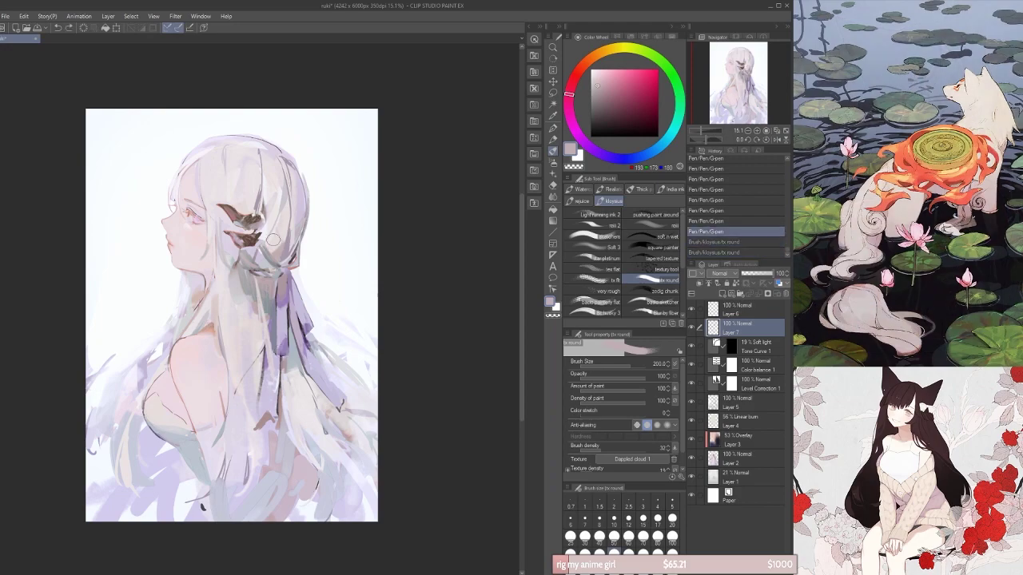
left_click(282, 231)
left_click(282, 231)
Step: Refine the hair around the ribbon knot with the tx round brush at size 70, sampling nearby tones and checking the mirrored view
key("ctrl+minus")
left_click(300, 260, "alt")
left_click(300, 260)
key("h")
scroll(256, 312, "up", 1)
left_click(219, 256)
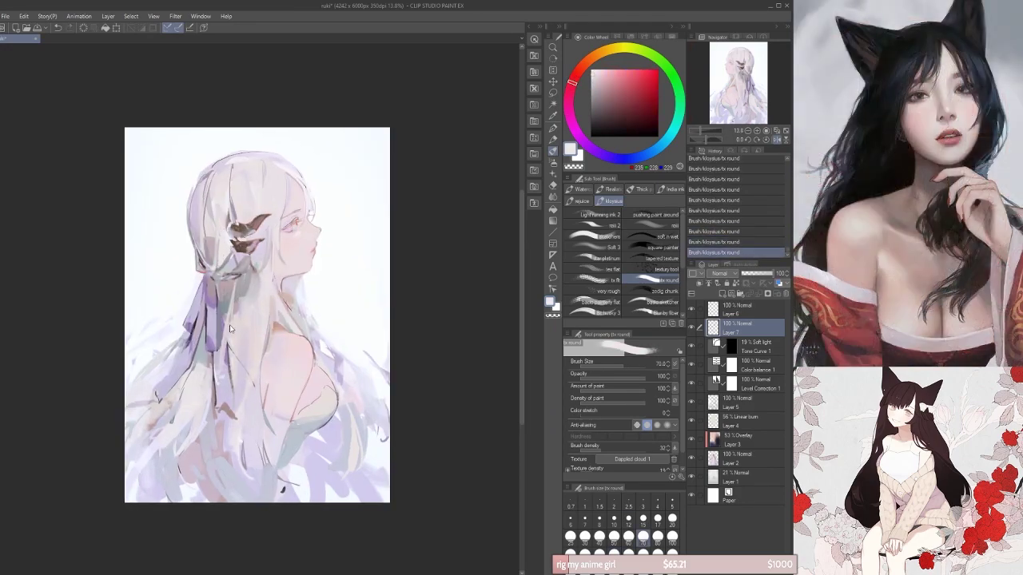
Step: Touch up the long strands below the ribbon with the tx round brush, sampling pale lavender and blue-grey tones and undoing the last stroke
left_click(230, 328, "alt")
key("h")
scroll(379, 178, "down", 2)
scroll(379, 178, "up", 2)
scroll(379, 178, "down", 1)
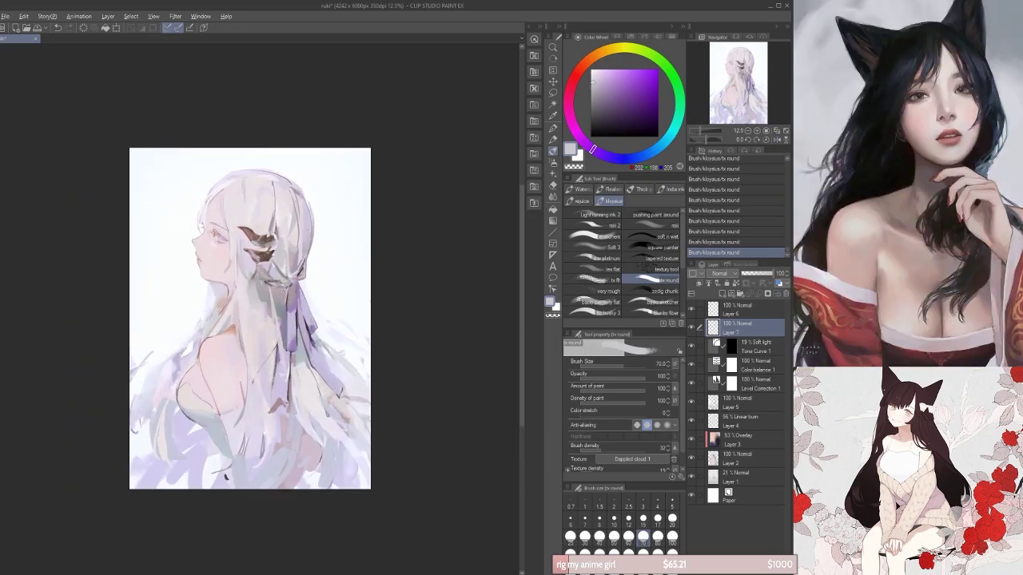
left_click(291, 409, "alt")
key("ctrl+z")
key("h")
left_click(343, 337, "alt")
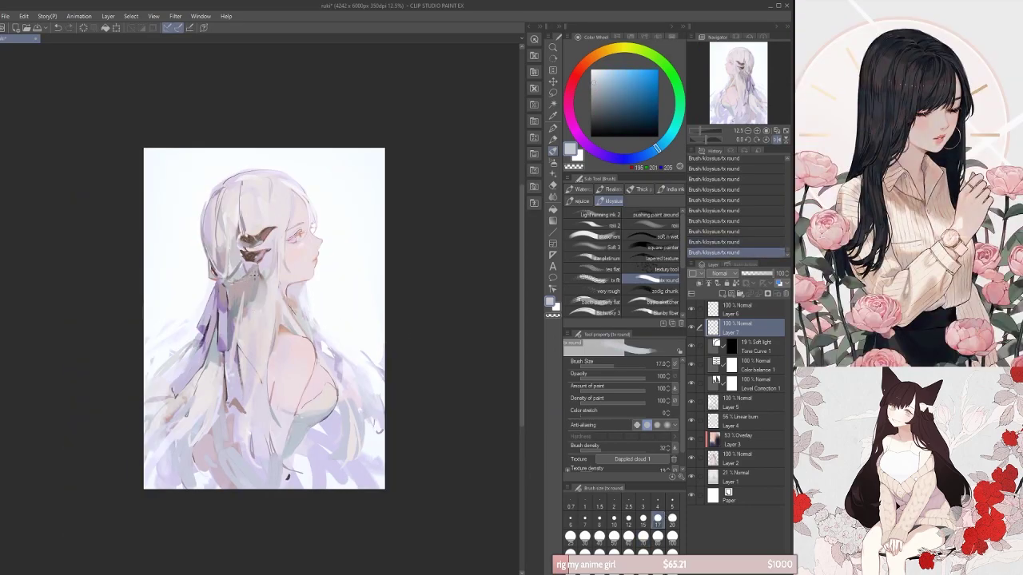
Step: Set the tx round brush to sizes 60 and 15 with a greyish-brown colour for darker accents on Layer 7
left_click(628, 535)
key("h")
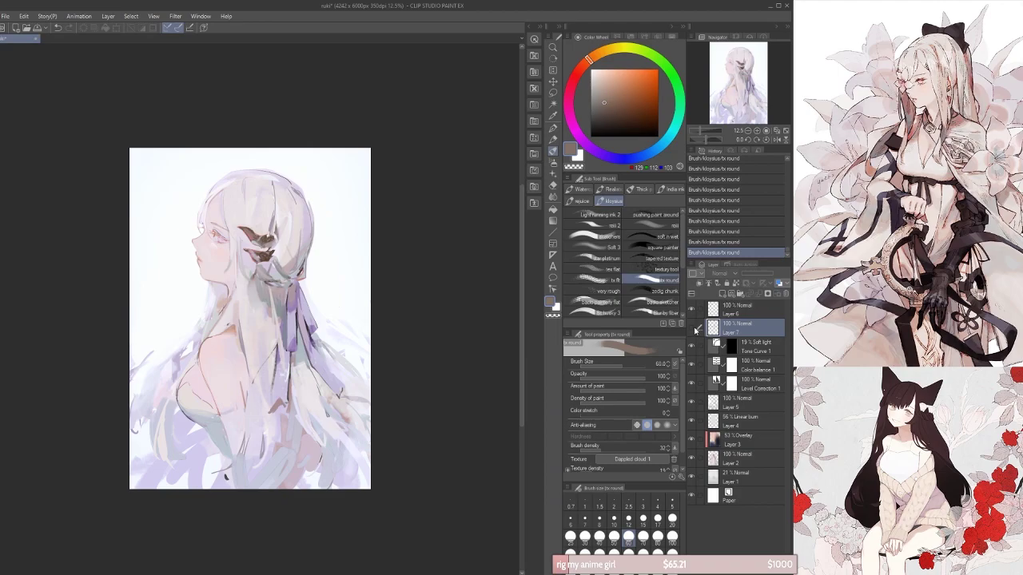
left_click(643, 518)
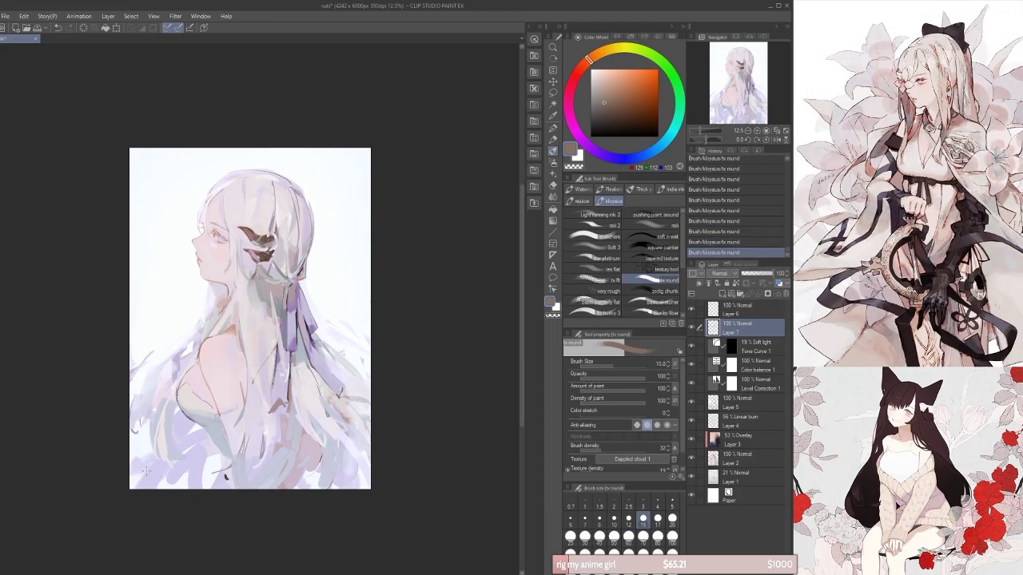
key("ctrl+plus")
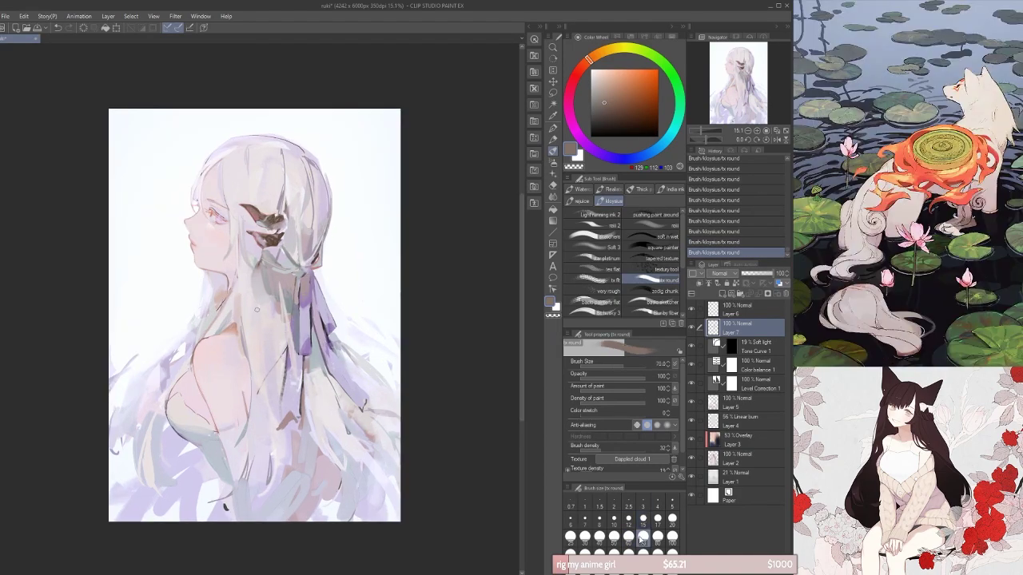
Step: Paint pale pink and lavender strokes over the shoulder and nearby hair with the round brush, sampling colours from the canvas
key("ctrl+z")
key("ctrl+z")
key("ctrl+plus")
key("ctrl+minus")
left_click(236, 386, "alt")
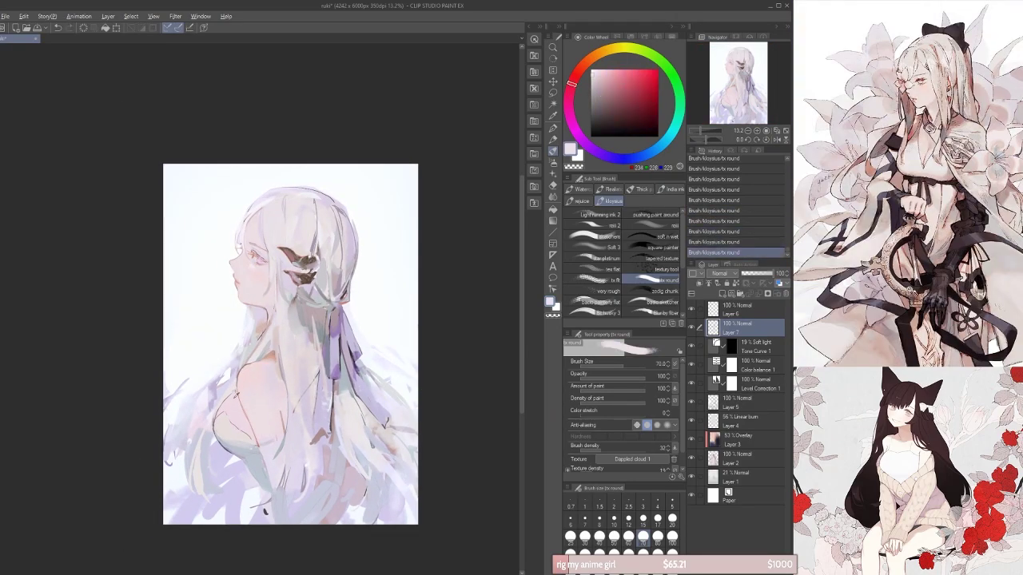
left_click(278, 428, "alt")
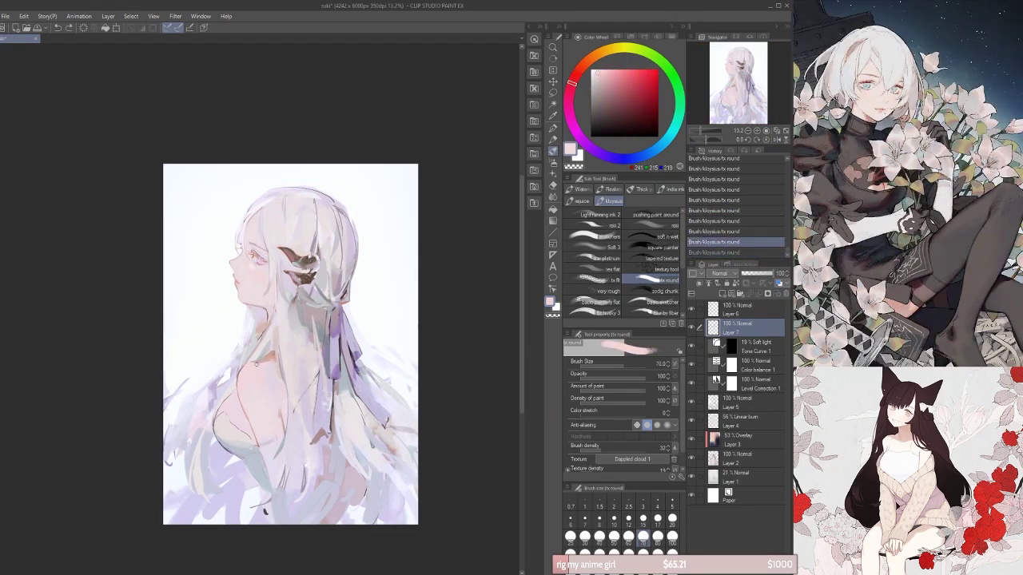
key("ctrl+y")
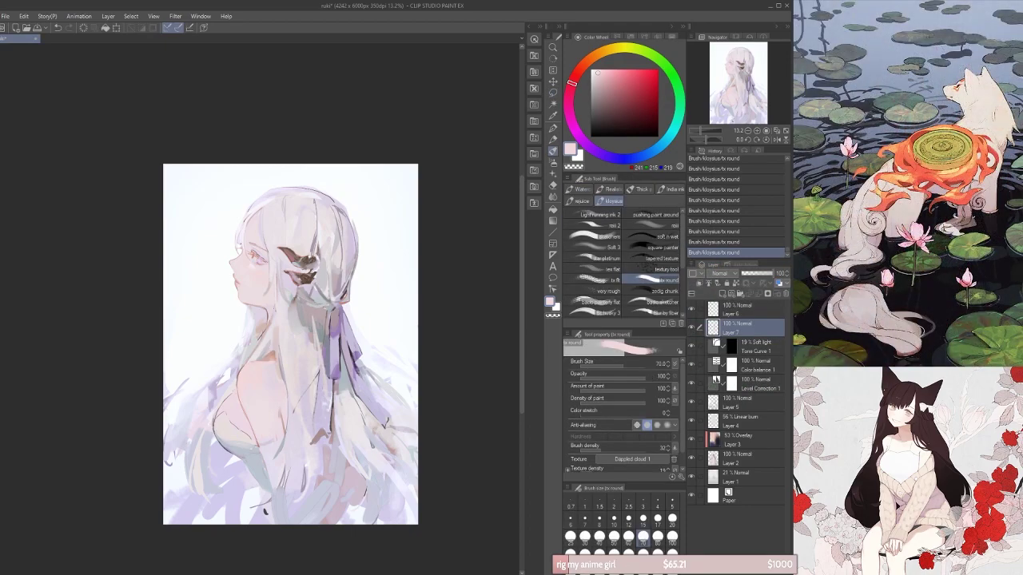
Step: Soften the shoulder with the soft airbrush and add muted pink G-pen strokes at size 50 over the upper arm on Layer 7
key("h")
scroll(214, 339, "up", 2)
scroll(214, 339, "down", 2)
scroll(214, 339, "up", 2)
key("h")
scroll(359, 382, "down", 1)
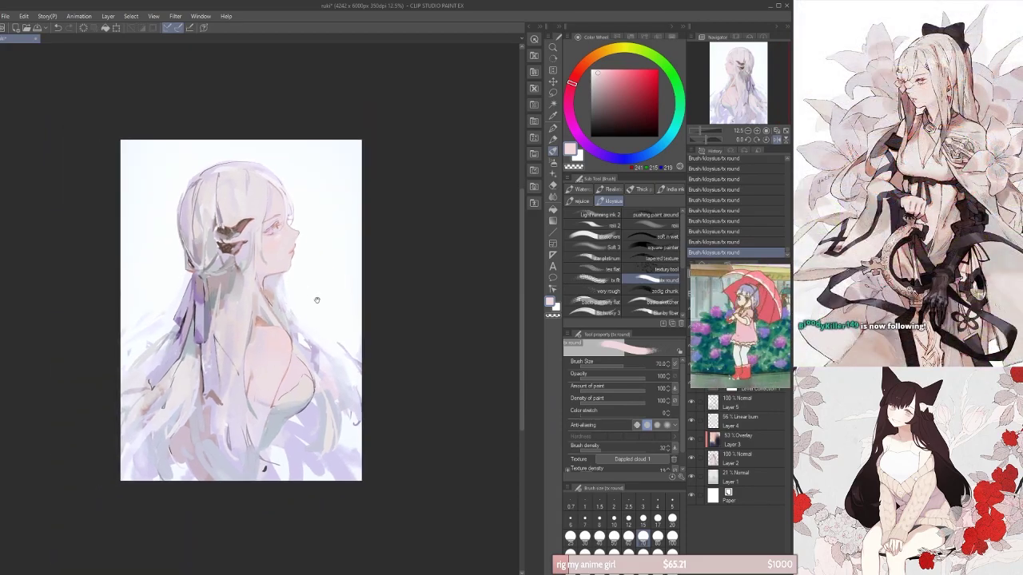
key("ctrl+y")
key("ctrl+y")
key("ctrl+y")
key("ctrl+y")
key("p")
key("ctrl+y")
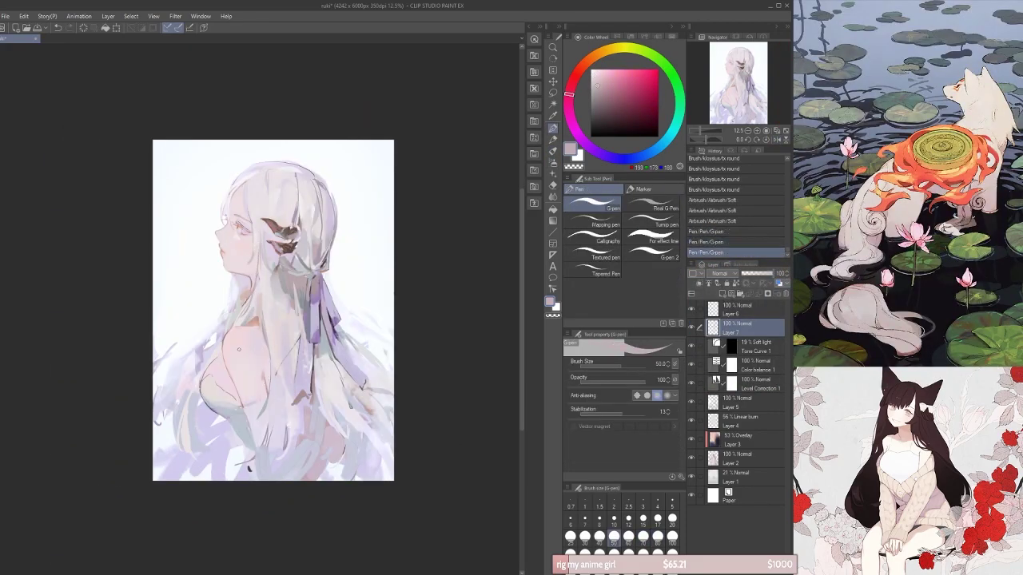
key("ctrl+y")
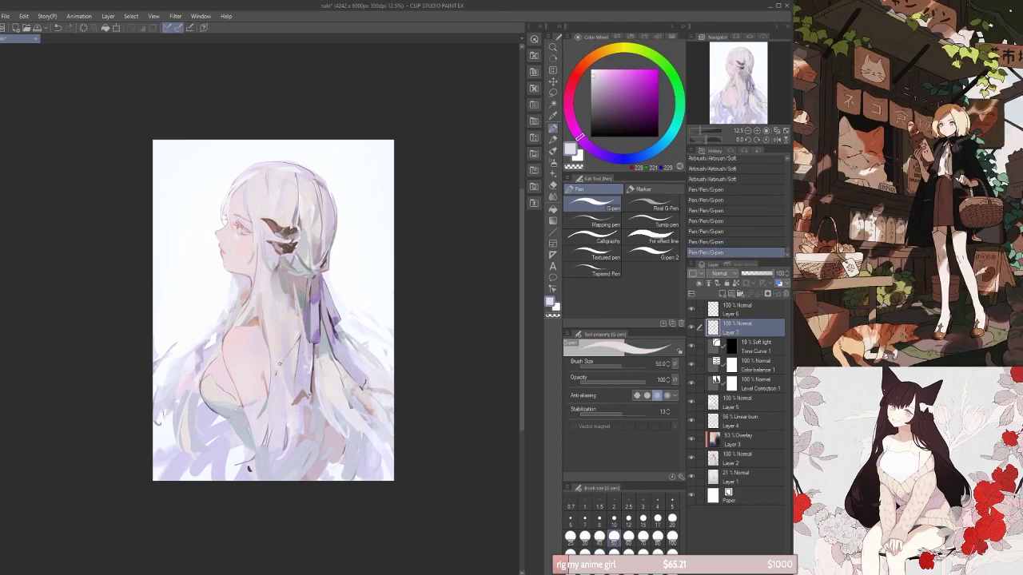
Step: Paint pale lavender strands falling from the cheek to the shoulder with the G-pen, sampling colours from the surrounding hair
key("ctrl+y")
key("ctrl+y")
left_click(351, 222, "alt")
left_click(245, 293, "alt")
key("ctrl+z")
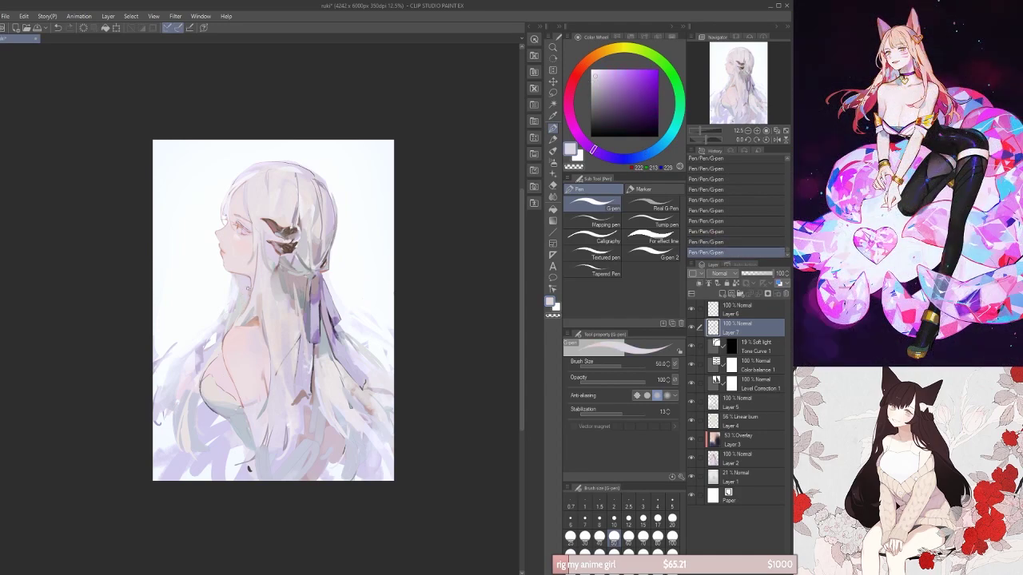
key("h")
key("h")
left_click(270, 320, "alt")
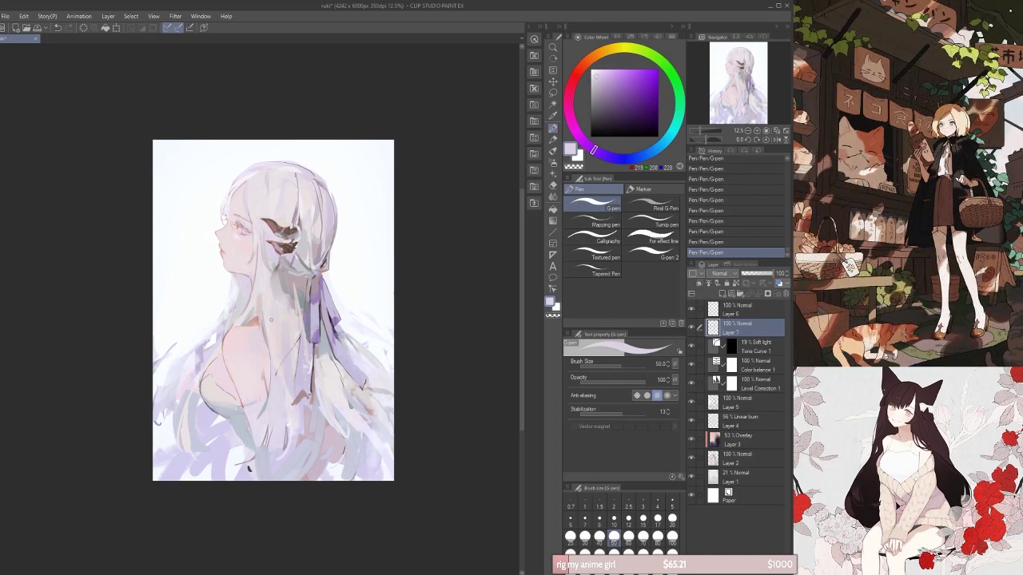
left_click(258, 253, "alt")
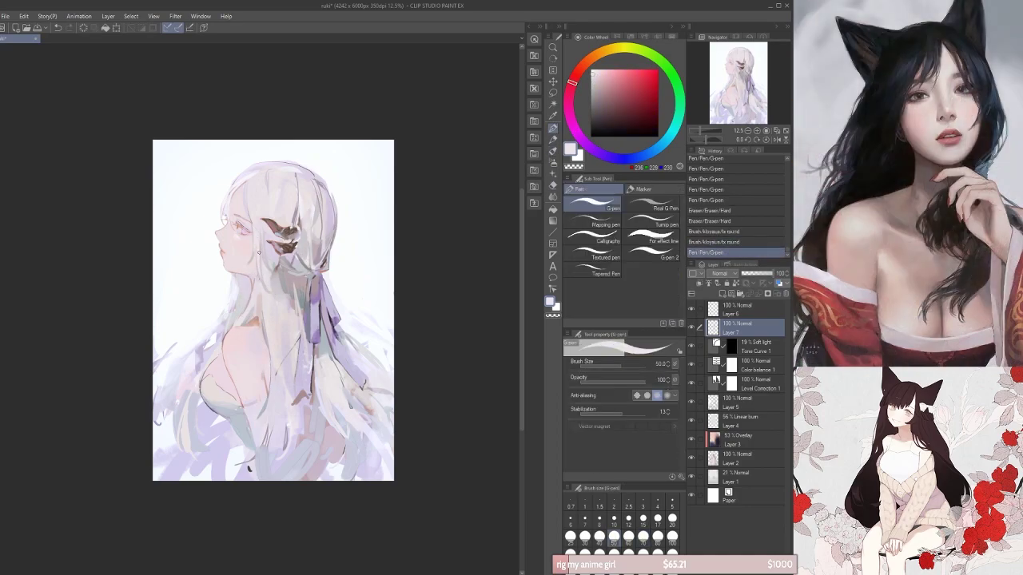
Step: Undo the last stroke and rework the strands behind the cheek and down the back with sampled grey-lavender tones
key("h")
key("ctrl+z")
key("h")
left_click(263, 237, "alt")
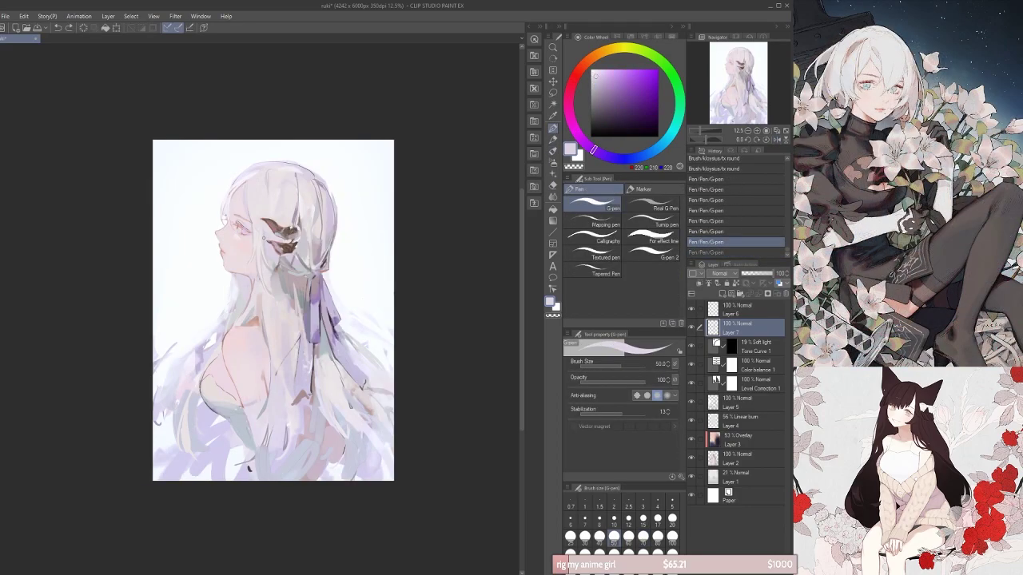
left_click(302, 437, "alt")
left_click(264, 269, "alt")
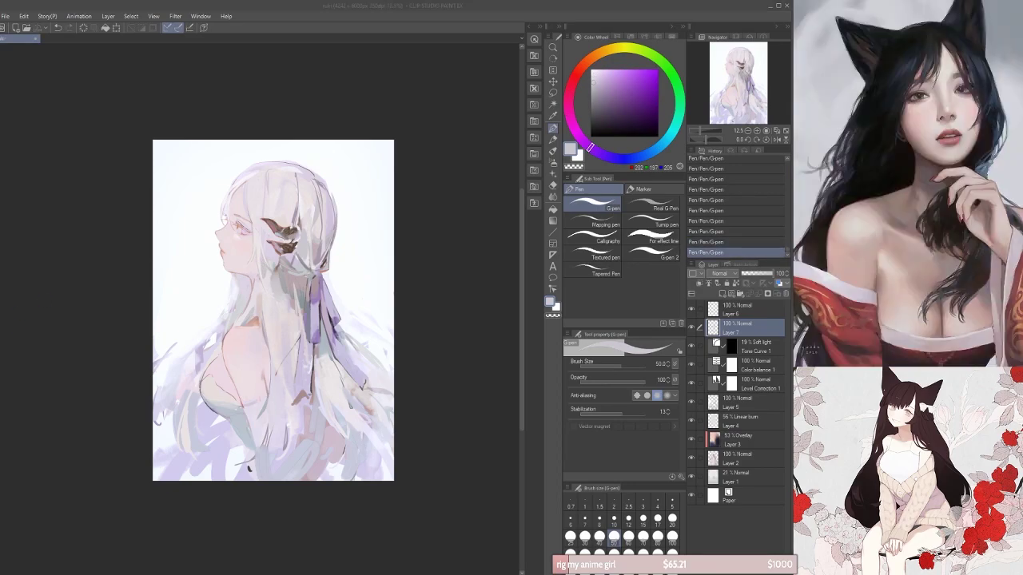
Step: Check the figure mirrored and up close, and paint light grey-lavender strands over the upper arm and lower hair with the G-pen
scroll(221, 240, "up", 3)
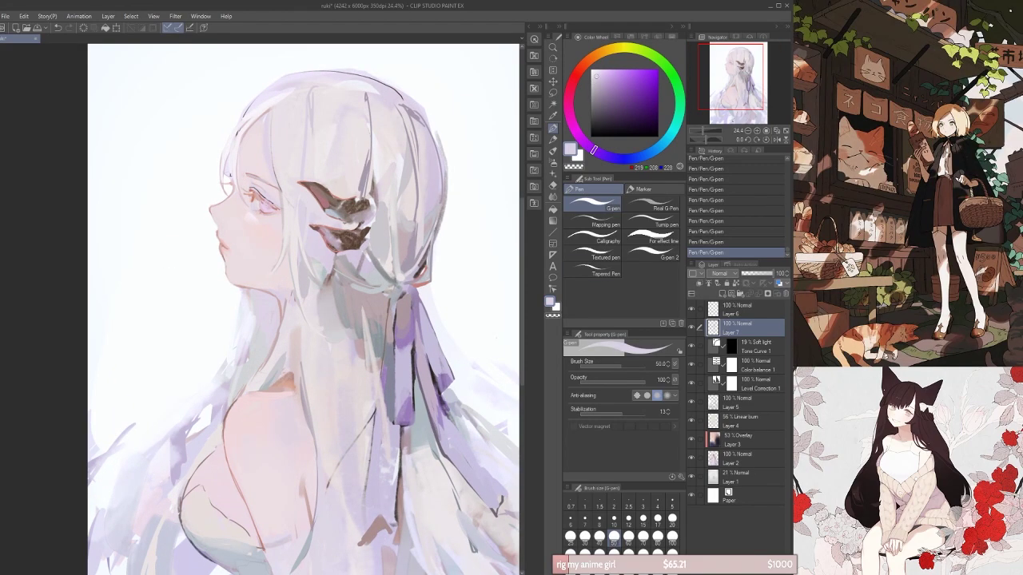
scroll(304, 311, "down", 3)
key("h")
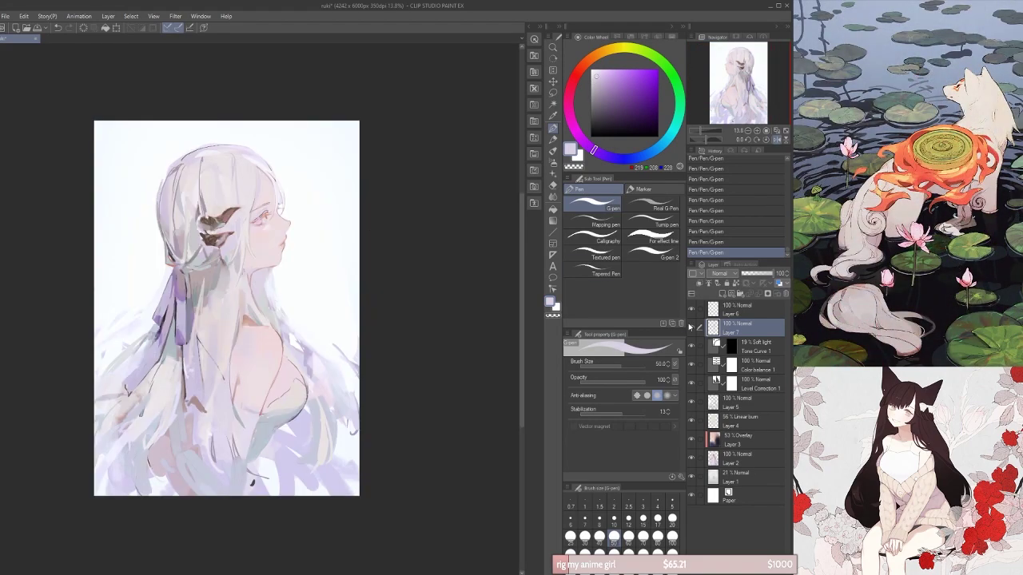
key("h")
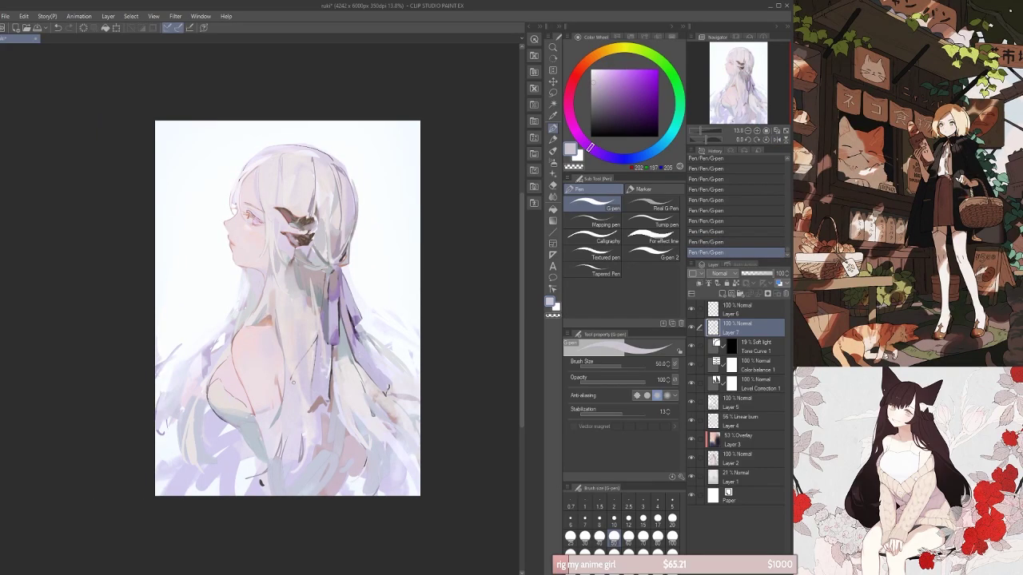
key("h")
left_click(284, 272, "alt")
key("h")
left_click(265, 440, "alt")
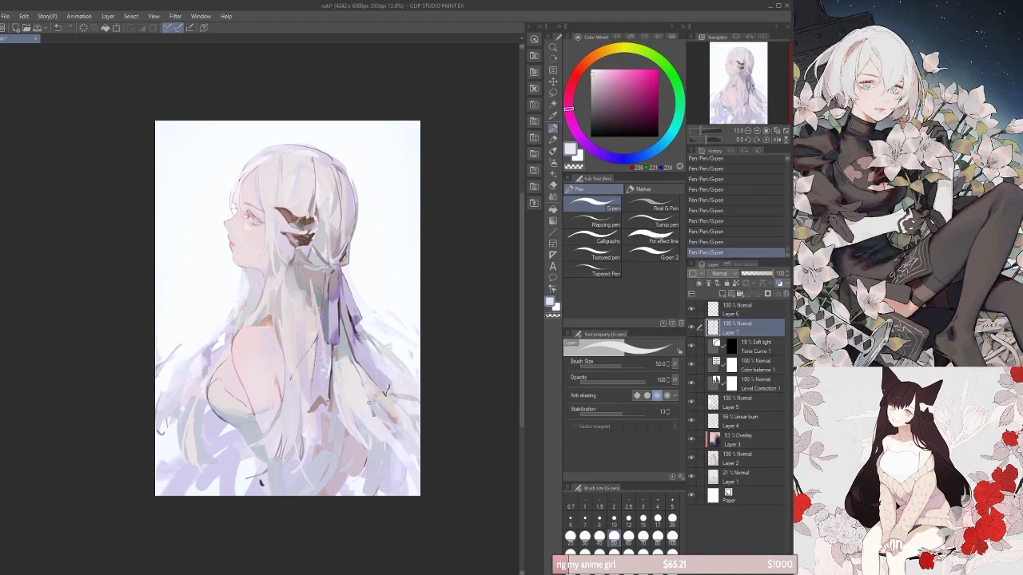
Step: Undo the last hair strokes and paint broad pale strokes in the hair near the ribbon with the G-pen at size 300
key("ctrl+z")
key("ctrl+z")
key("h")
key("ctrl+z")
left_click(645, 543)
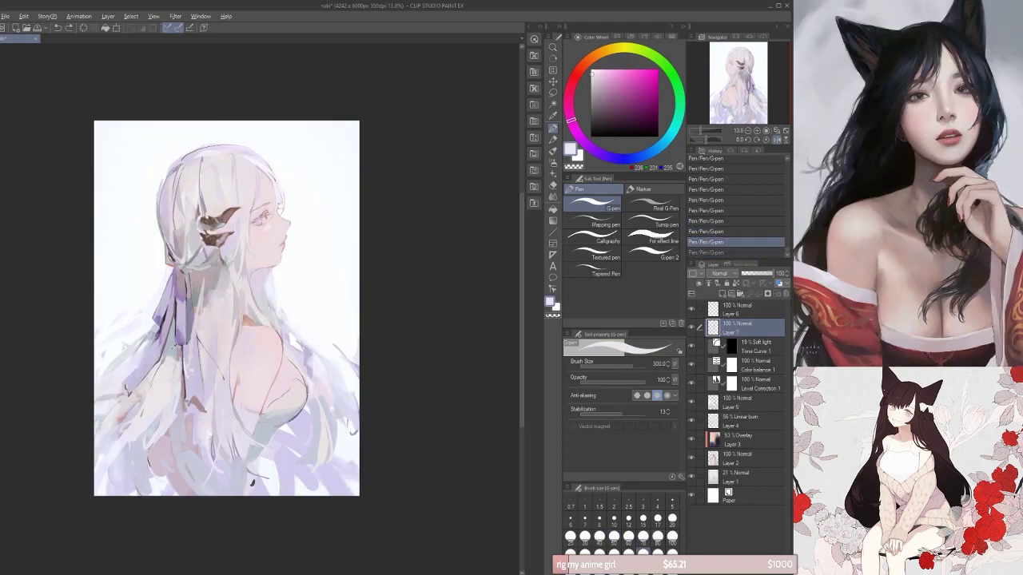
left_click(174, 345, "alt")
left_click_drag(174, 345, 168, 358)
key("h")
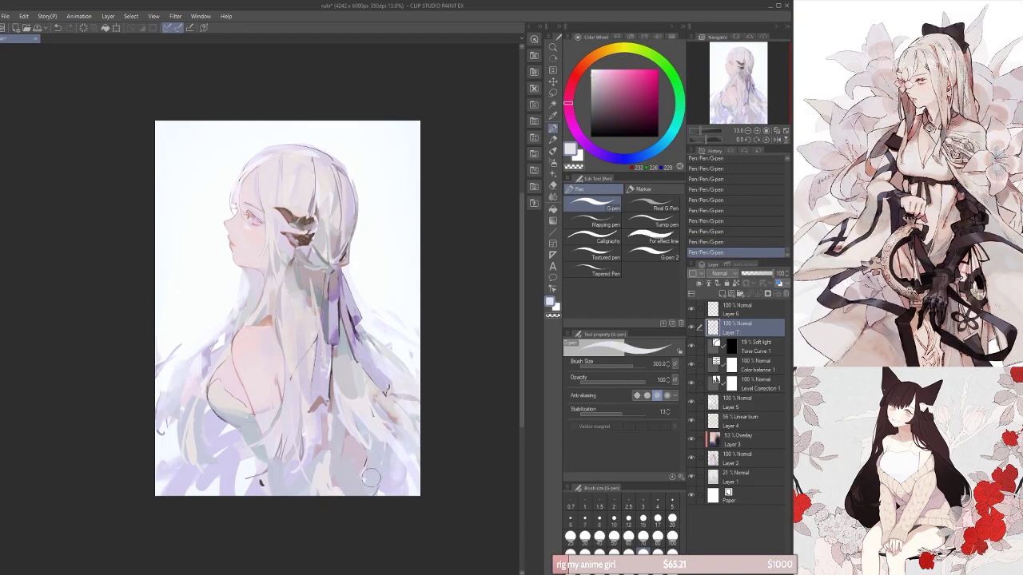
Step: Undo the last broad stroke and paint near-white strokes through the fringe above the forehead with the G-pen at size 70
key("ctrl+z")
key("h")
key("h")
scroll(143, 345, "up", 3)
left_click(644, 543)
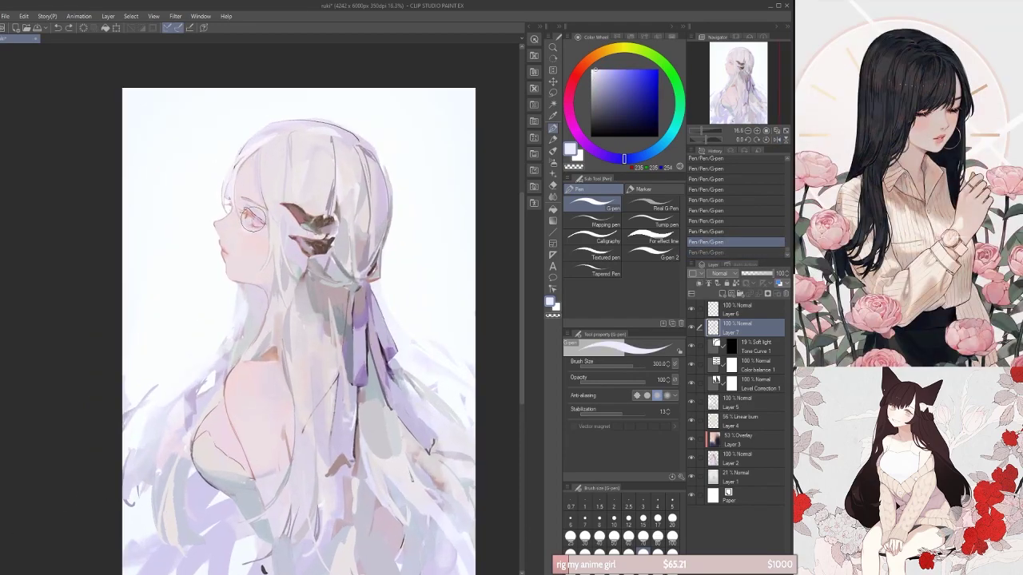
left_click(248, 159, "alt")
left_click_drag(248, 160, 264, 192)
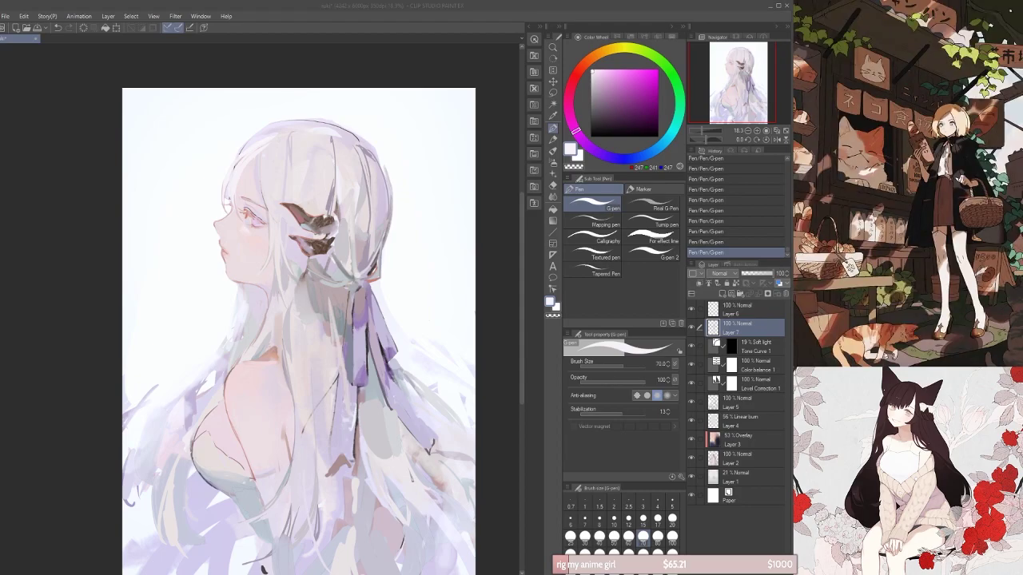
Step: Draw thin strands in the hair around the ornament with the G-pen at size 15 in a sampled grey tone, undoing unwanted strokes
key("h")
scroll(308, 196, "down", 3)
scroll(308, 197, "up", 3)
left_click(308, 196, "alt")
left_click(644, 518)
scroll(281, 226, "down", 2)
key("ctrl+z")
key("ctrl+z")
key("ctrl+z")
key("ctrl+z")
key("ctrl+z")
key("ctrl+z")
scroll(246, 219, "up", 2)
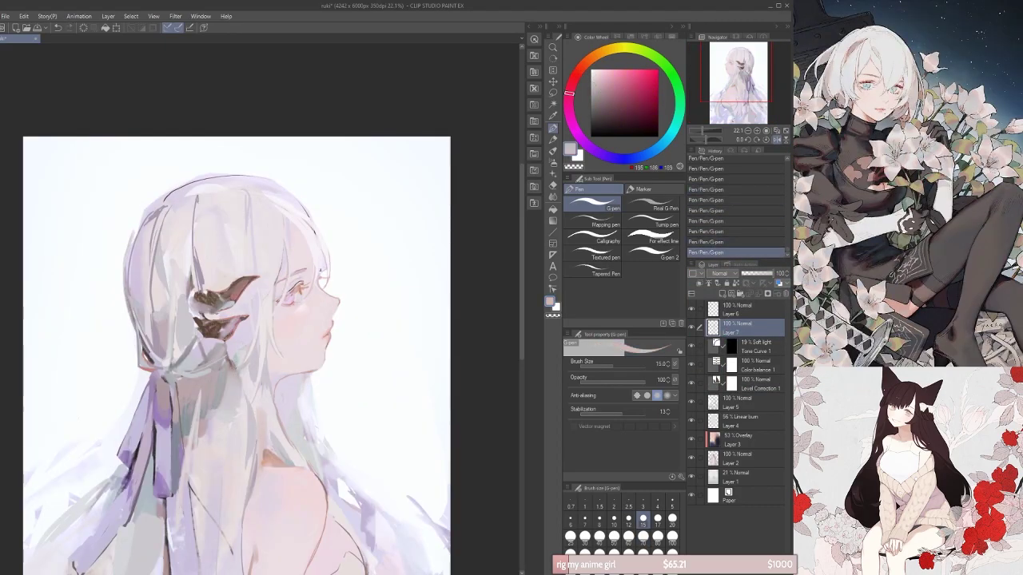
Step: Shade the hair near the crown with pale grey-blue G-pen strokes at size 60
key("h")
key("h")
scroll(240, 320, "down", 1)
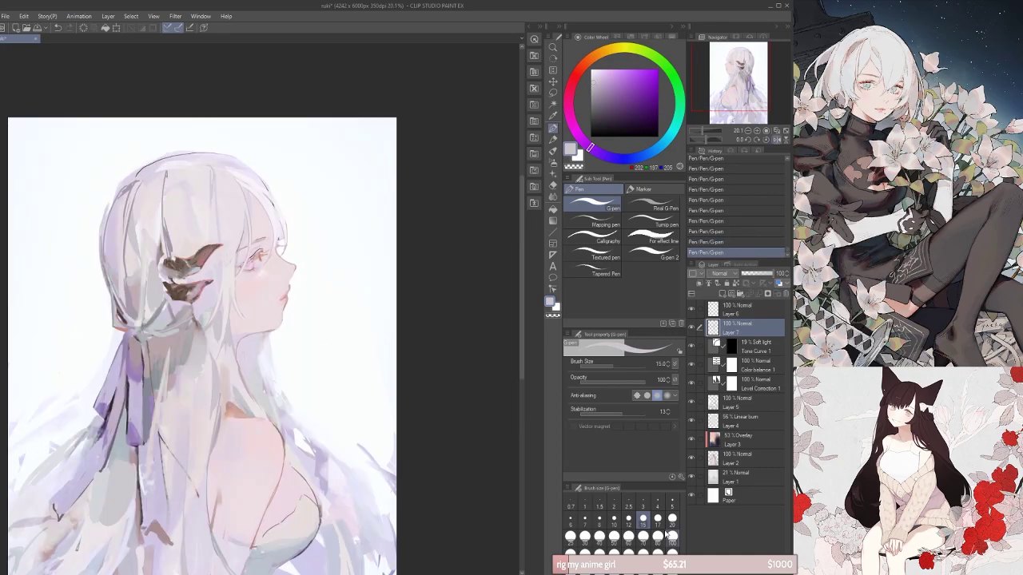
key("h")
key("ctrl+minus")
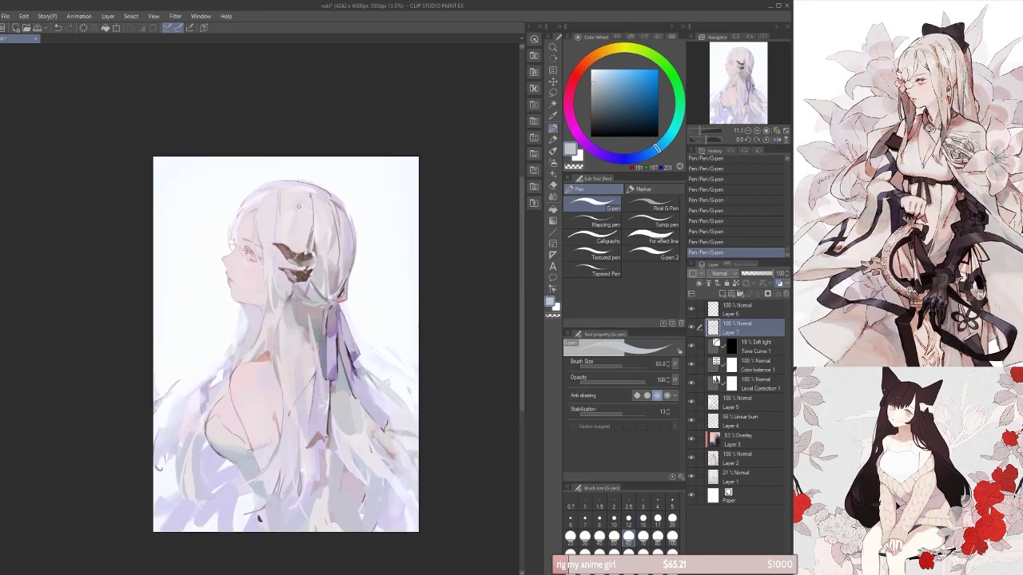
Step: Identify Layer 2 by hiding and showing it, and trim the hair outline around the top and back of the head with the hard eraser
left_click(692, 459)
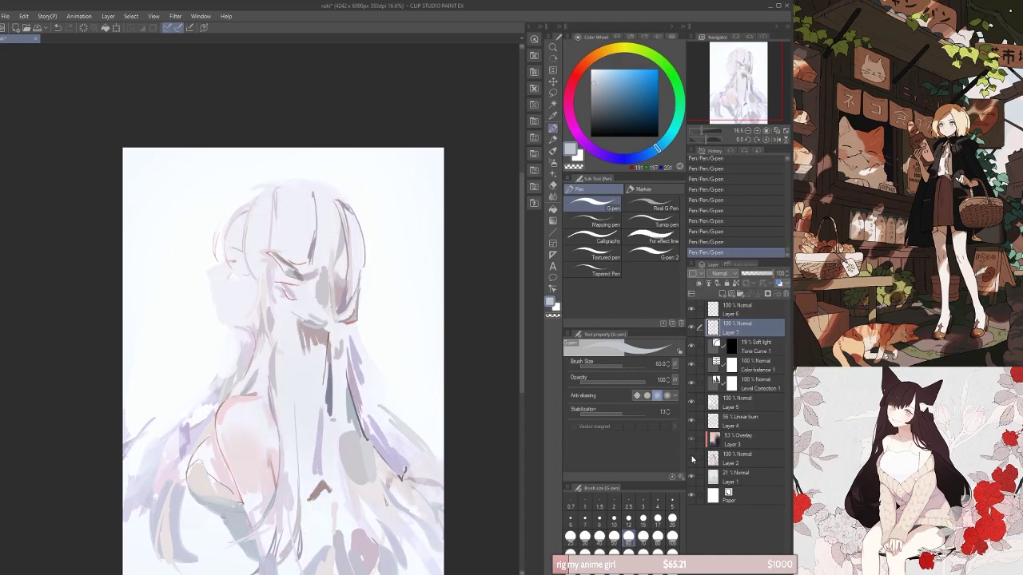
left_click(692, 460)
left_click(739, 459)
key("e")
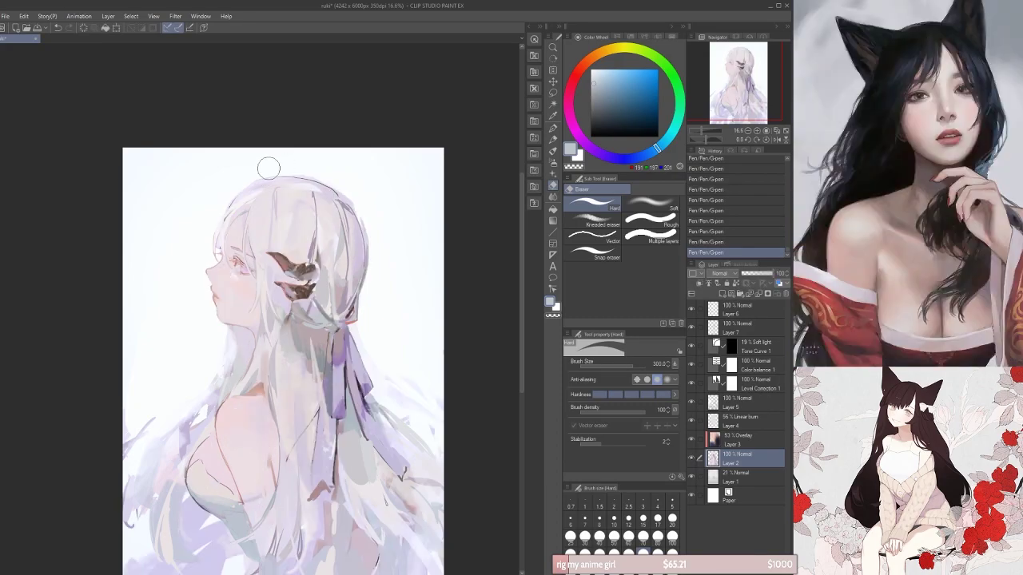
left_click_drag(281, 166, 345, 195)
left_click_drag(351, 201, 370, 224)
key("h")
key("h")
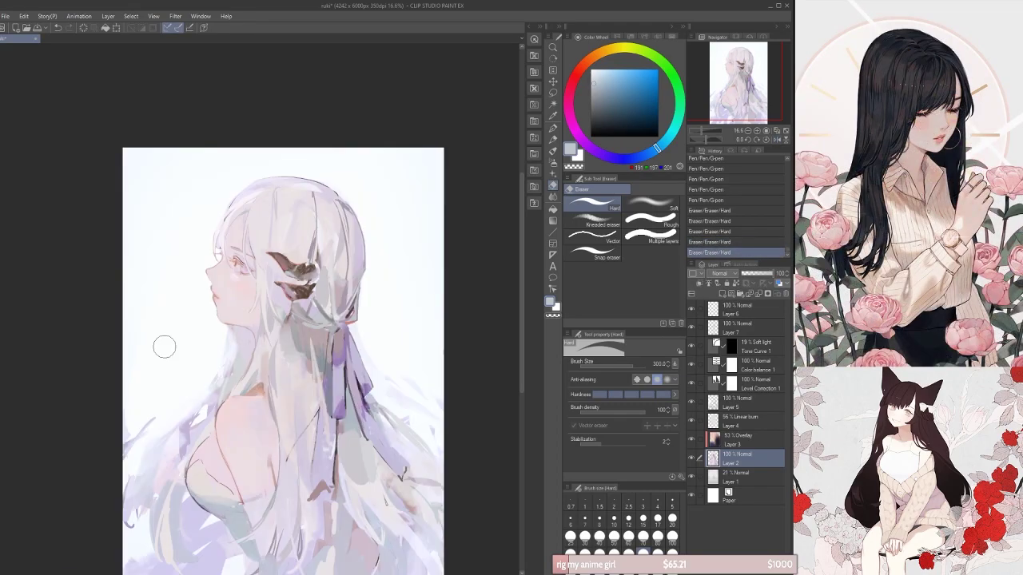
Step: Paint pale lavender strokes into the hair on Layer 2 with the round brush, checking the figure mirrored
scroll(91, 240, "down", 2)
scroll(144, 184, "up", 1)
key("h")
key("b")
scroll(379, 190, "up", 1)
scroll(379, 189, "down", 1)
key("h")
scroll(250, 227, "up", 1)
scroll(251, 227, "down", 2)
scroll(347, 326, "up", 1)
Step: Switch to Layer 7 and try fine strokes in the fringe over the forehead with the round brush at size 20
left_click(657, 515)
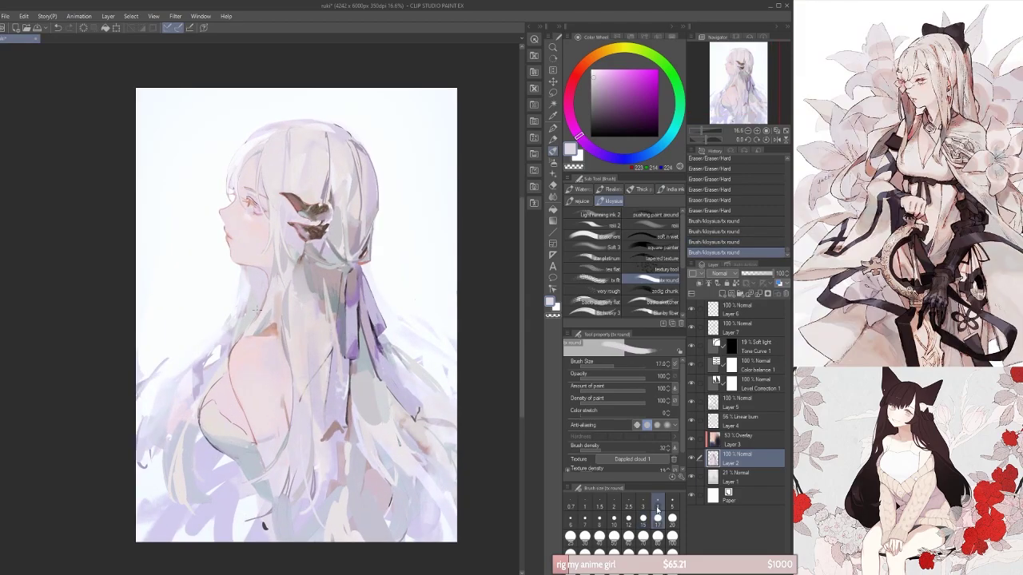
scroll(274, 144, "up", 2)
left_click(238, 170, "ctrl+shift")
key("bracketright")
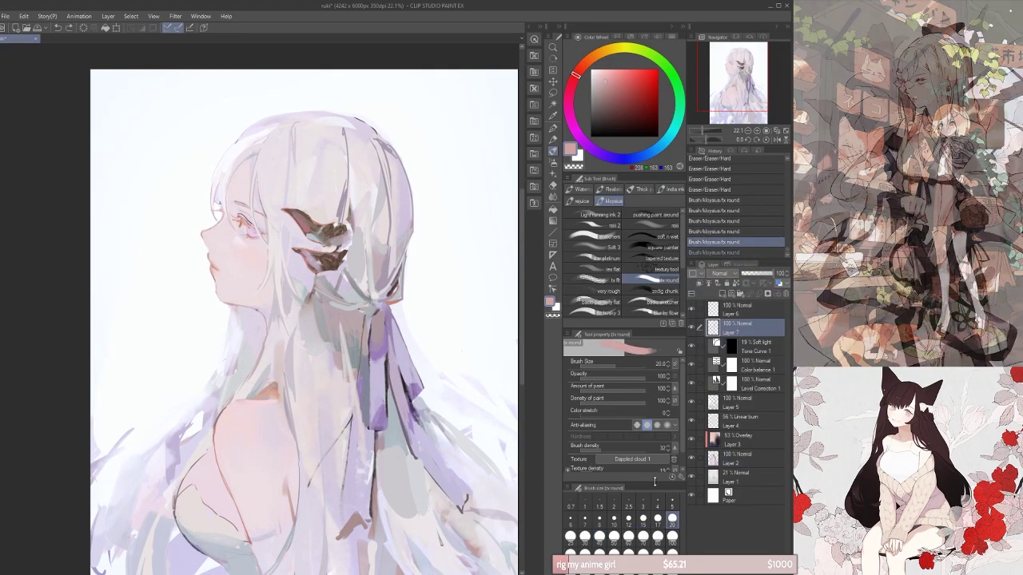
key("h")
key("h")
scroll(248, 159, "down", 2)
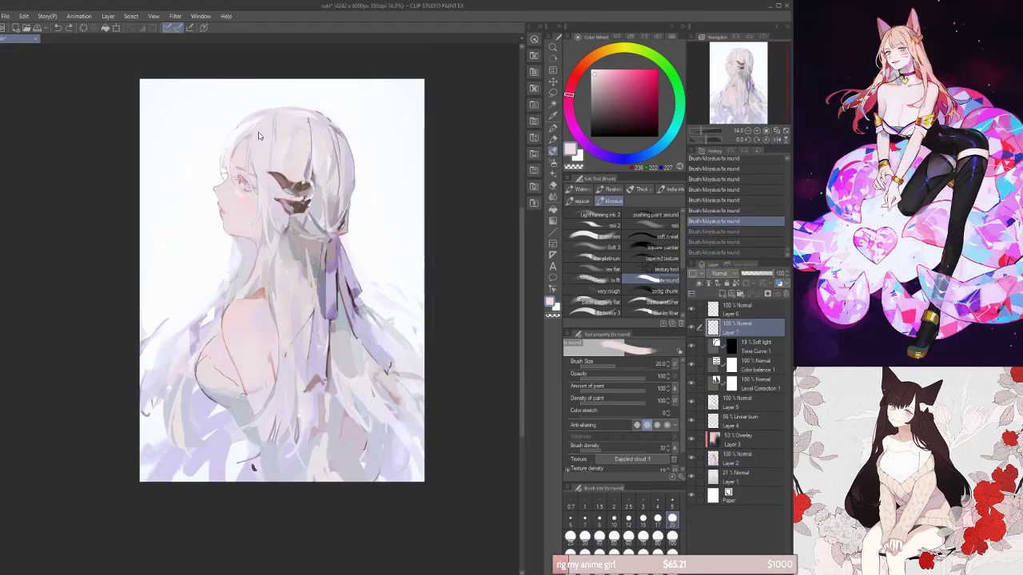
Step: Paint a small grey shadow in the fringe on Layer 6 with the round brush and clean it up with the hard eraser
scroll(260, 135, "up", 3)
left_click(691, 310)
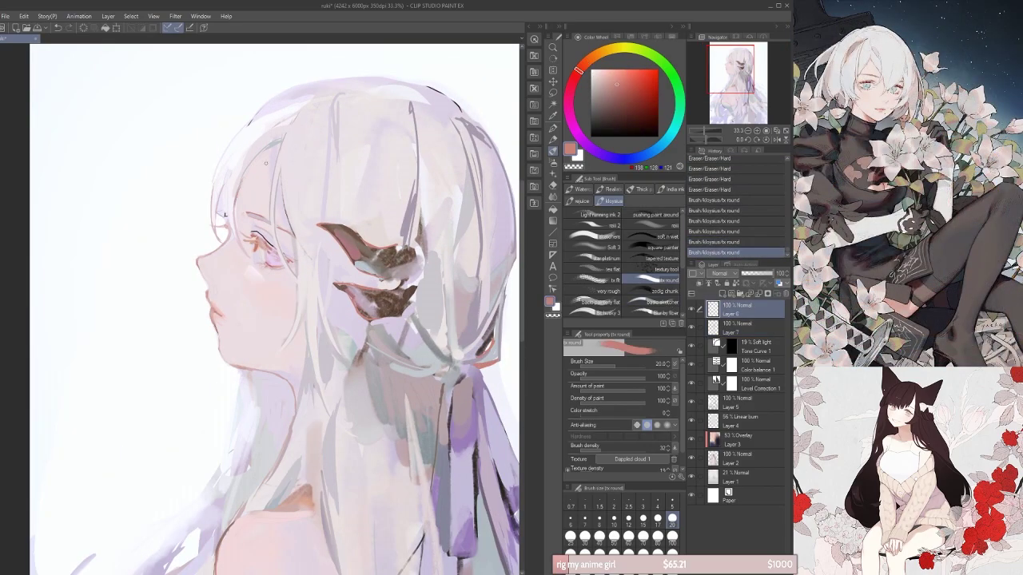
left_click(264, 160)
scroll(325, 150, "down", 2)
key("h")
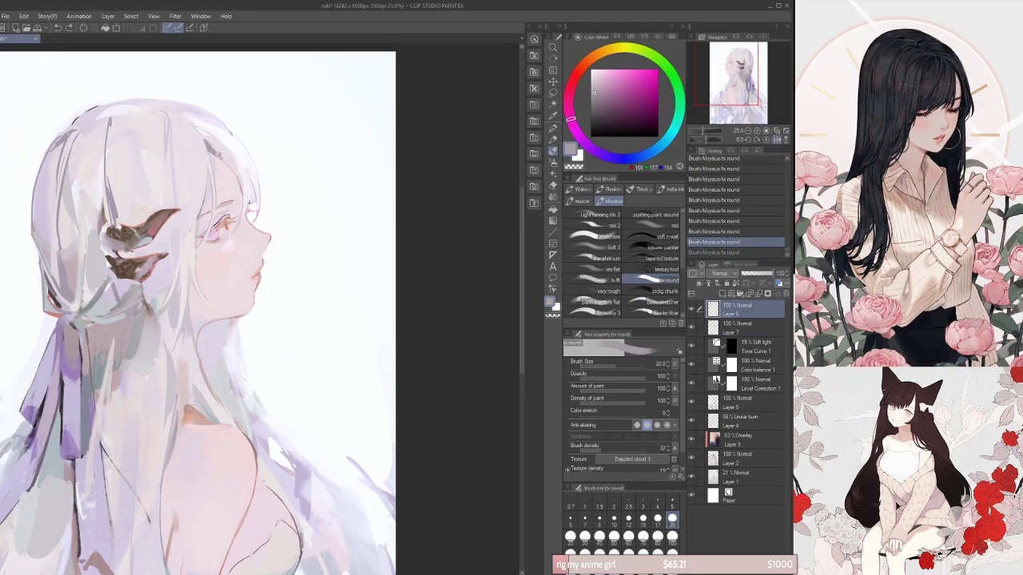
scroll(200, 312, "down", 2)
key("h")
scroll(307, 336, "up", 1)
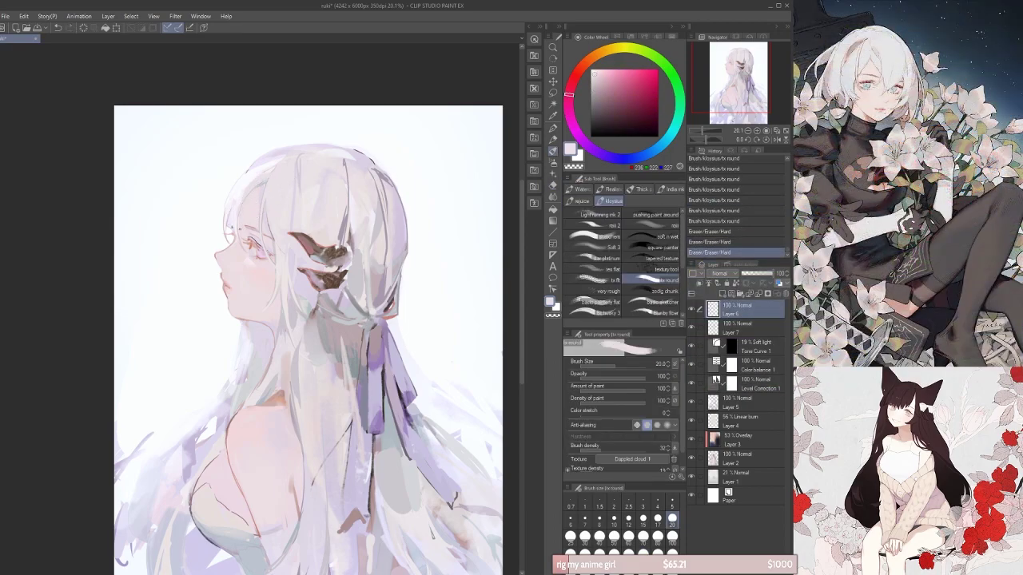
Step: Add salmon line accents with the G-pen at size 15 and muted pink strokes at size 70 in the hair below the ornament
key("p")
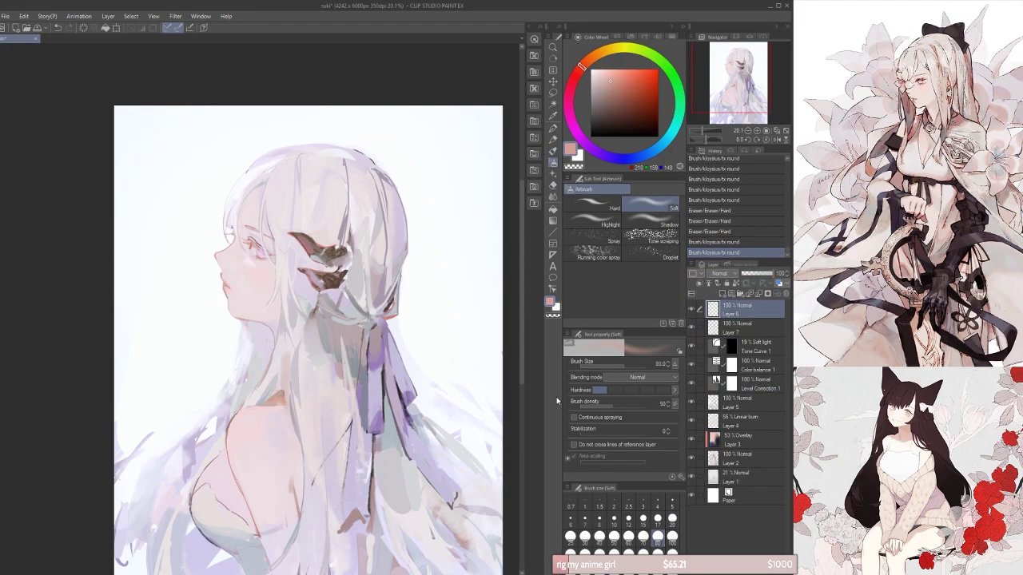
scroll(300, 311, "down", 2)
scroll(301, 299, "up", 2)
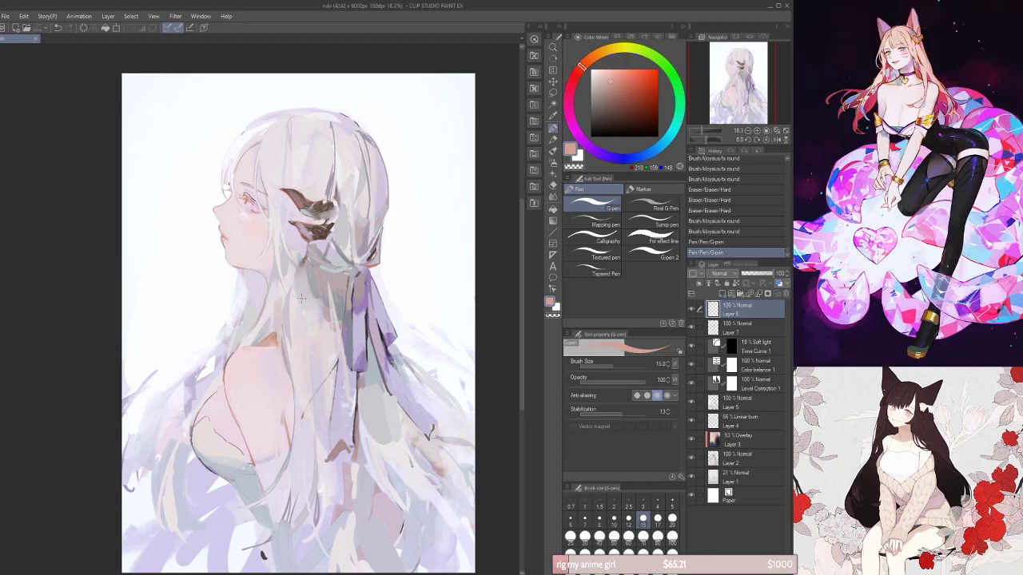
scroll(301, 299, "up", 2)
left_click(326, 252, "alt")
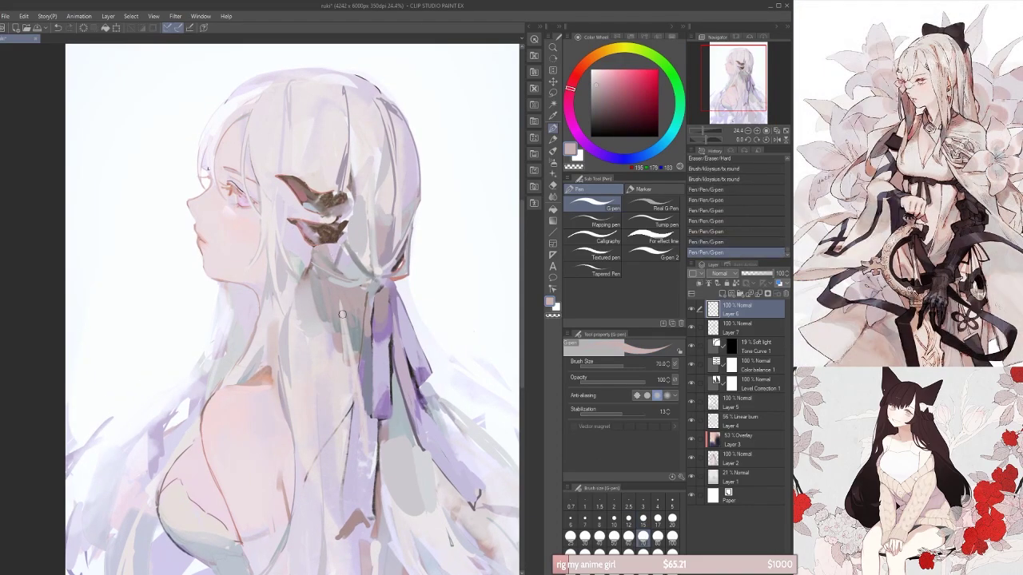
Step: Draw thin grey-violet strands in the hair with the G-pen at size 20, using a colour sampled from the canvas
scroll(341, 314, "down", 1)
key("h")
left_click(672, 517)
left_click(219, 237, "alt")
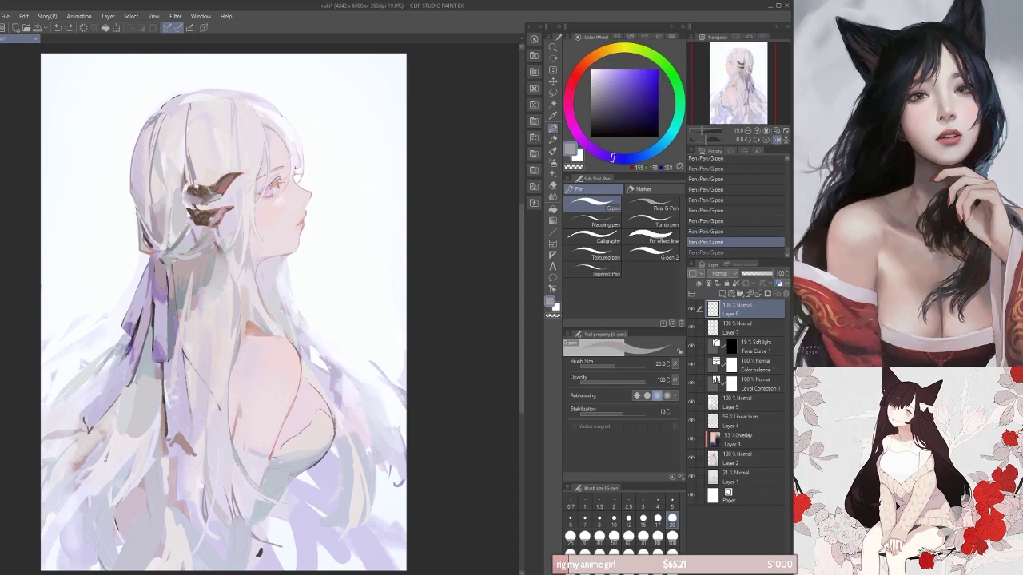
Step: Sample a pale grey-violet from the hair and paint broader strands with the G-pen at size 80, checking them mirrored
left_click(222, 237, "alt")
key("h")
scroll(224, 312, "down", 1)
left_click(657, 537)
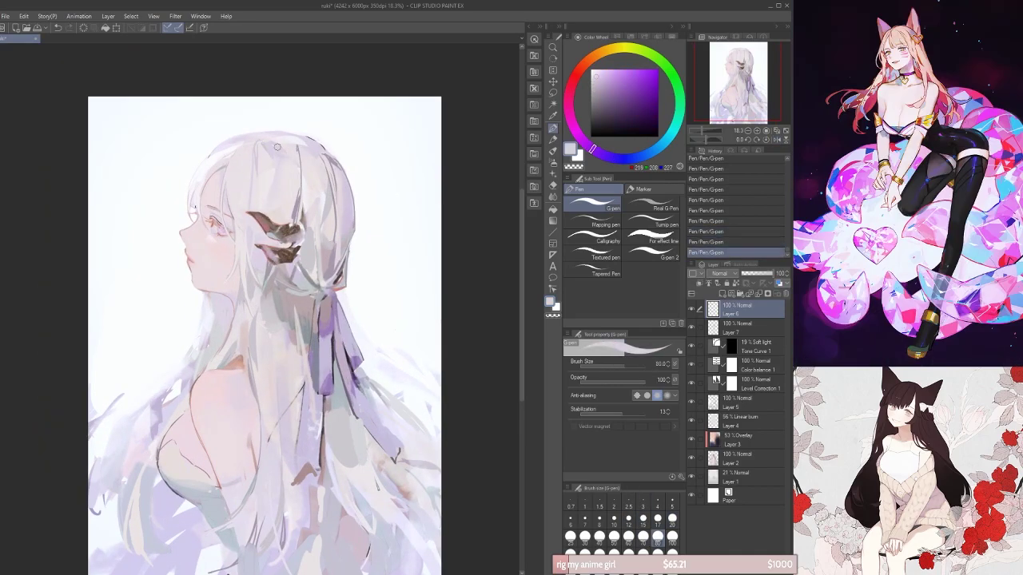
scroll(289, 186, "down", 1)
scroll(317, 233, "up", 1)
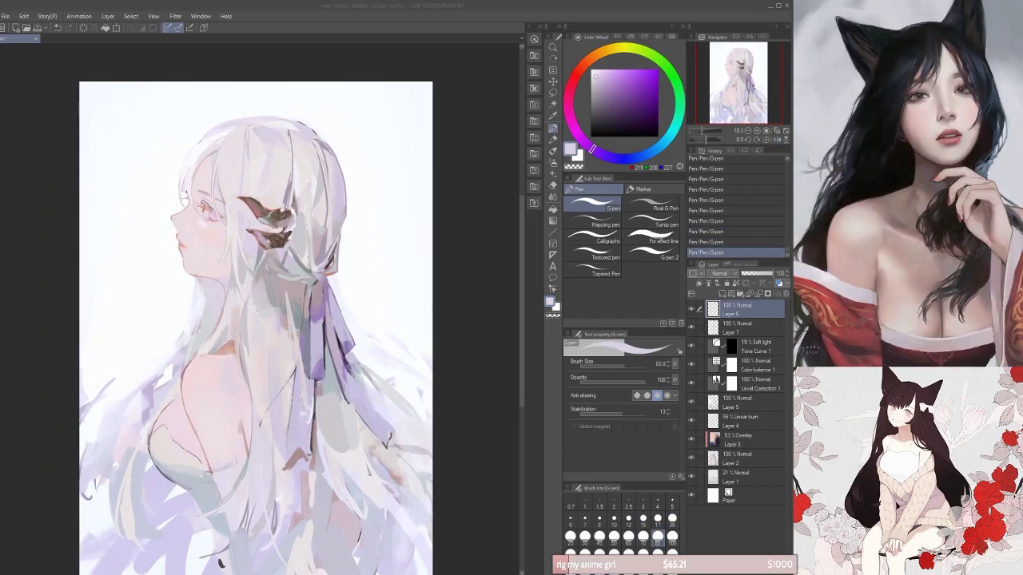
scroll(256, 328, "down", 1)
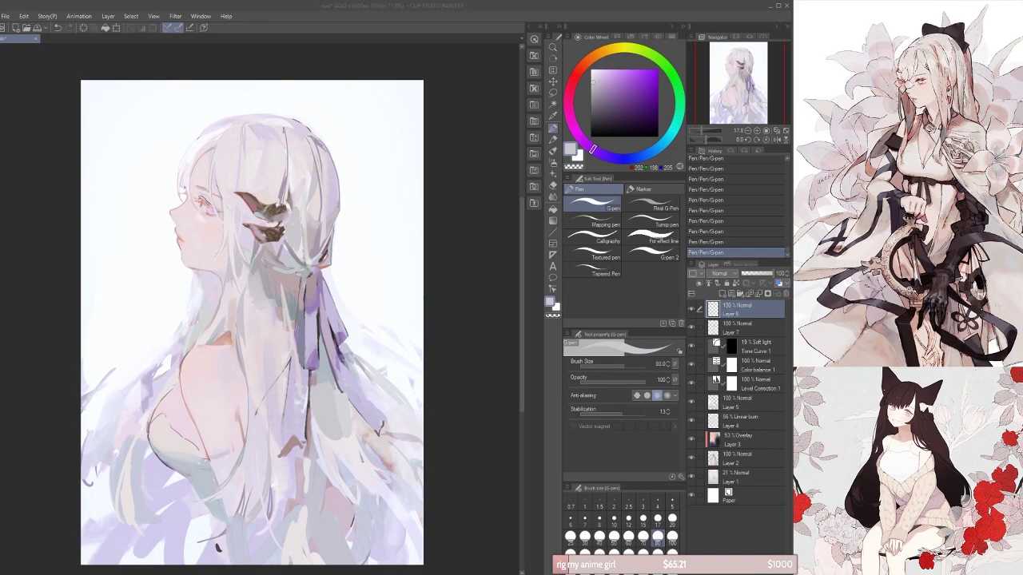
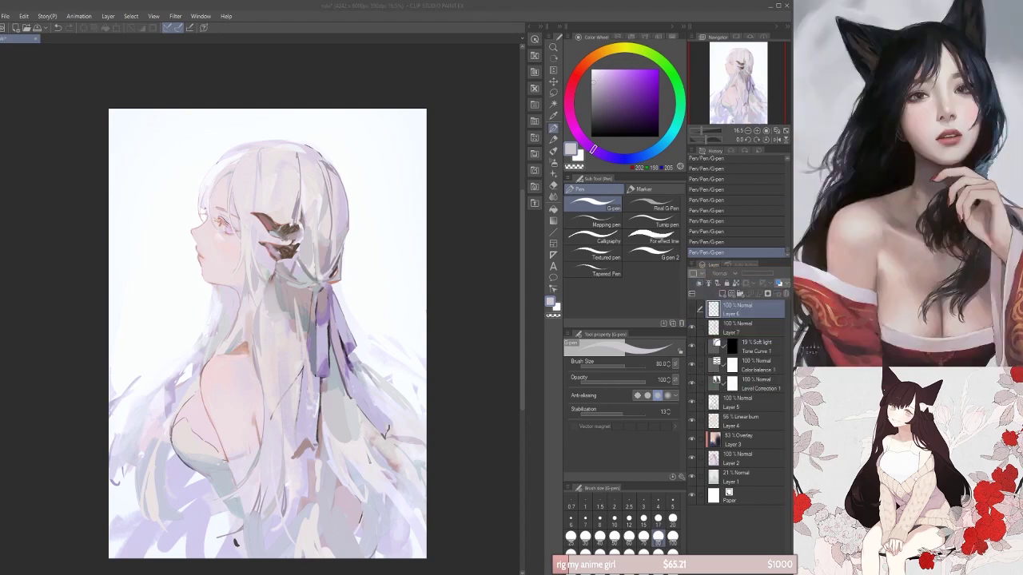
Step: Add a new raster layer at the top of the stack and sketch long grey veil lines over the crown and down both sides
left_click(709, 331)
left_click_drag(692, 313, 685, 283)
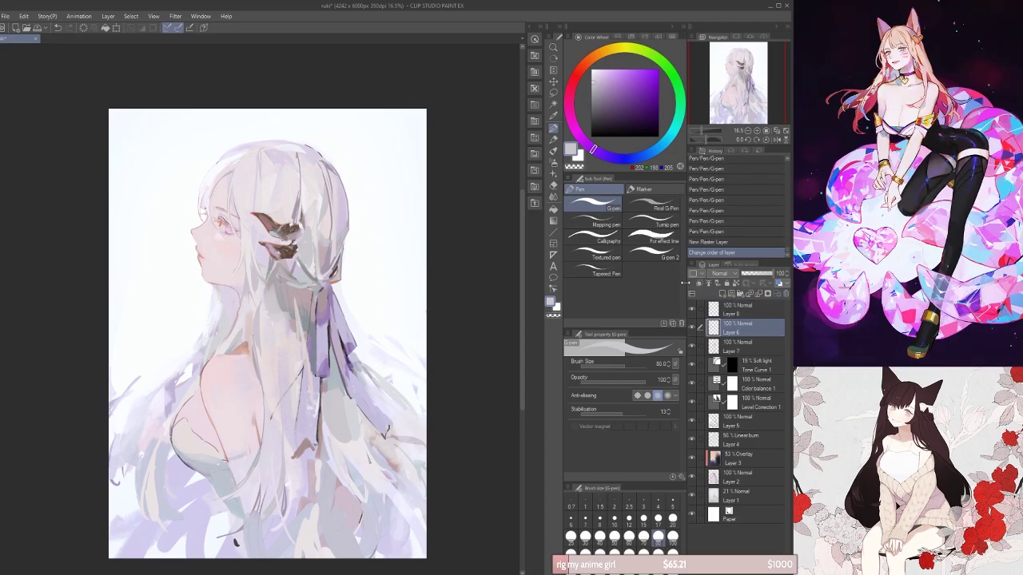
left_click_drag(183, 217, 118, 376)
left_click_drag(250, 132, 328, 150)
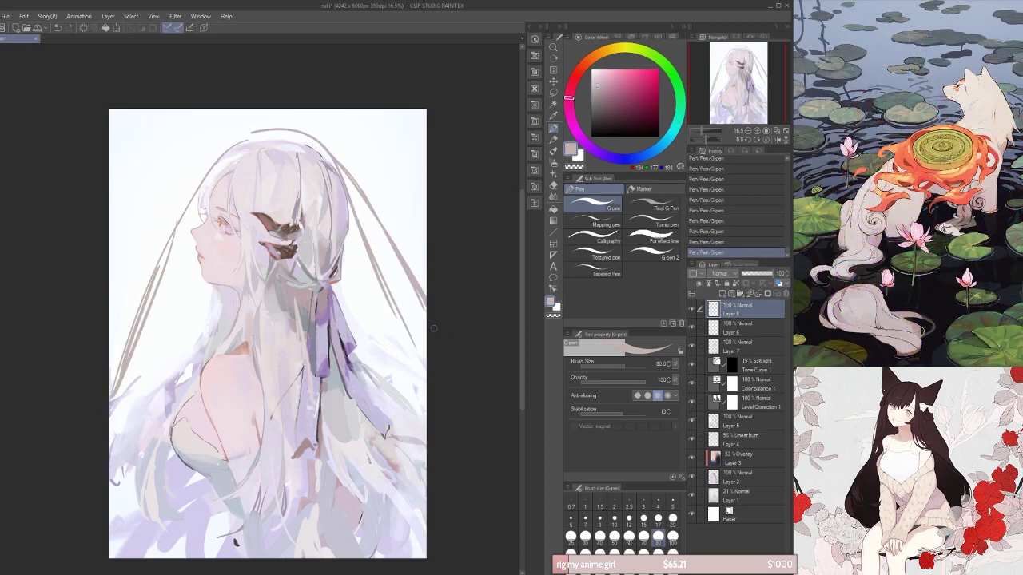
Step: Trim the veil line near the forehead with the hard eraser and lay in sampled pale blue with the round brush and soft airbrush
key("e")
left_click_drag(204, 162, 174, 234)
key("b")
left_click(393, 406, "alt")
key("b")
left_click_drag(223, 328, 144, 168)
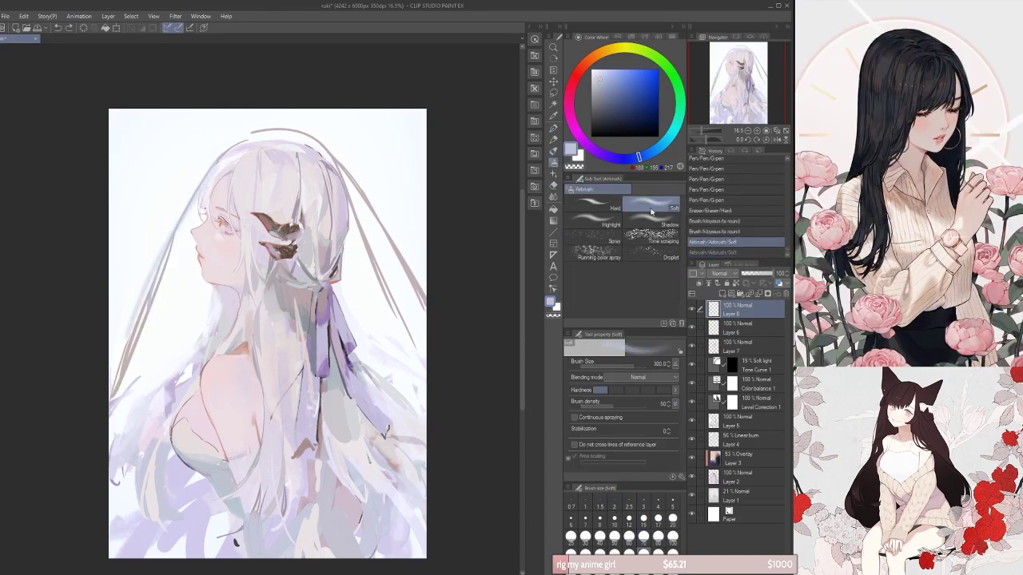
Step: Shade the veil on both sides with the opaque watercolor brush at size 400 and trim the area before the face with the eraser
key("b")
mouse_move(120, 360)
left_mouse_down()
mouse_move(224, 203)
mouse_move(80, 370)
left_mouse_up()
key("e")
mouse_move(183, 200)
left_mouse_down()
mouse_move(80, 370)
mouse_move(143, 411)
left_mouse_up()
key("b")
key("h")
left_click_drag(324, 268, 312, 351)
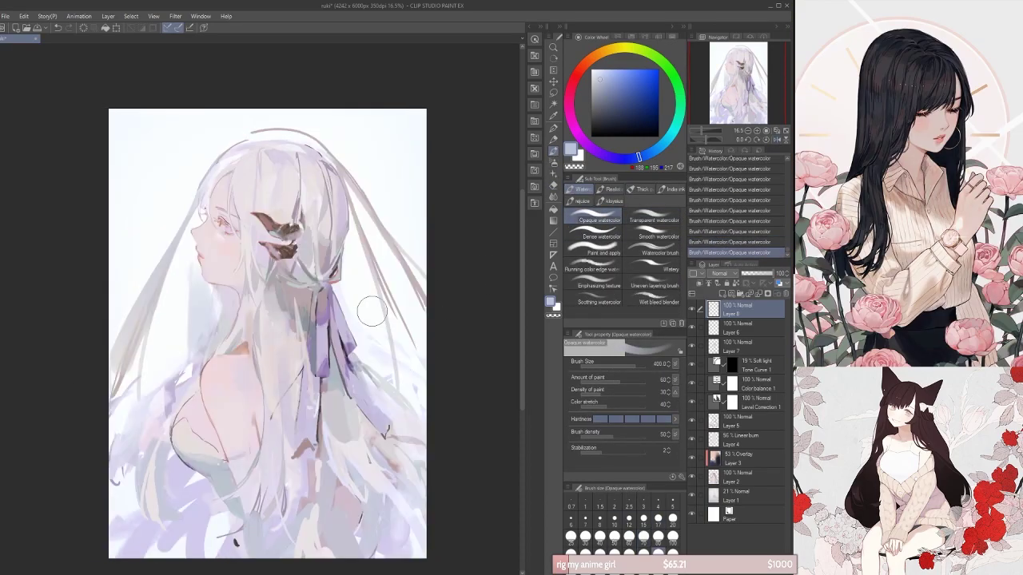
Step: Paint the veil behind the head with watercolor, using a sampled pinkish grey, and thin its front edge with the hard eraser at size 300
key("h")
left_click_drag(364, 188, 419, 316)
left_click(658, 520)
left_click(389, 203, "alt")
key("e")
left_click_drag(168, 304, 119, 364)
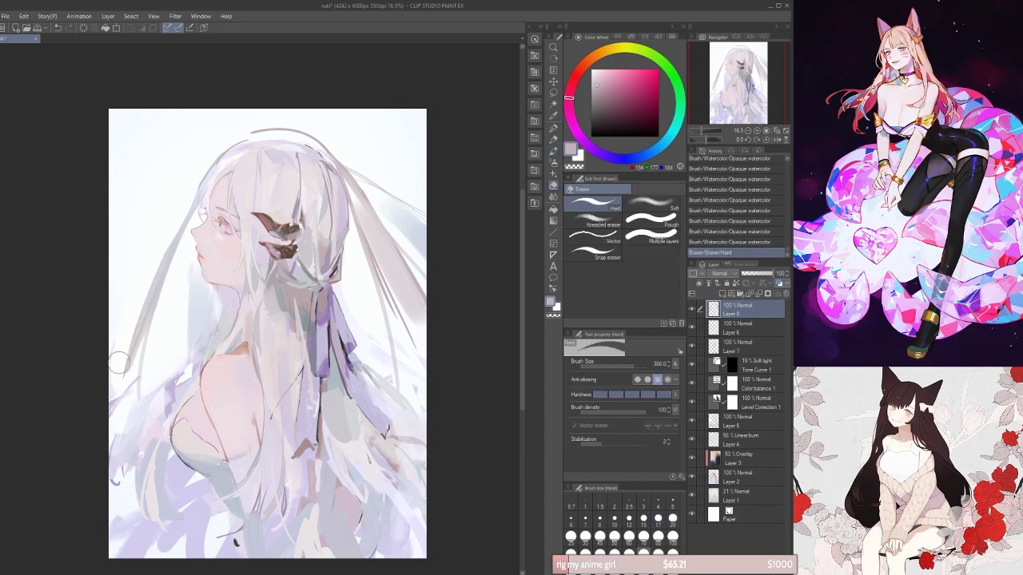
Step: Add pale blue veil strands with the opaque watercolor brush at size 70 and clean their edges with the hard eraser
left_click(155, 302, "alt")
key("b")
left_click_drag(376, 208, 368, 279)
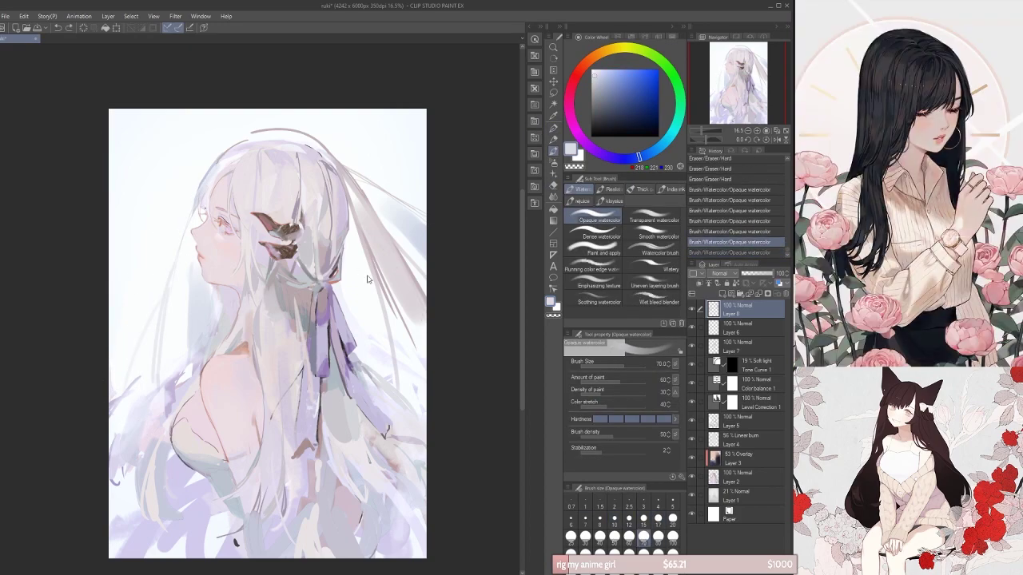
key("h")
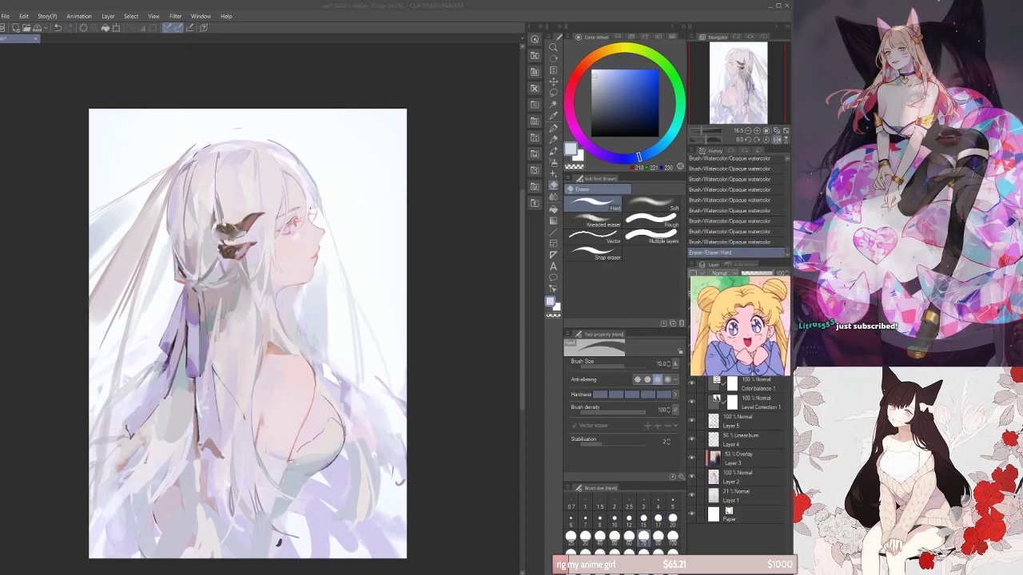
key("e")
left_click_drag(383, 464, 398, 482)
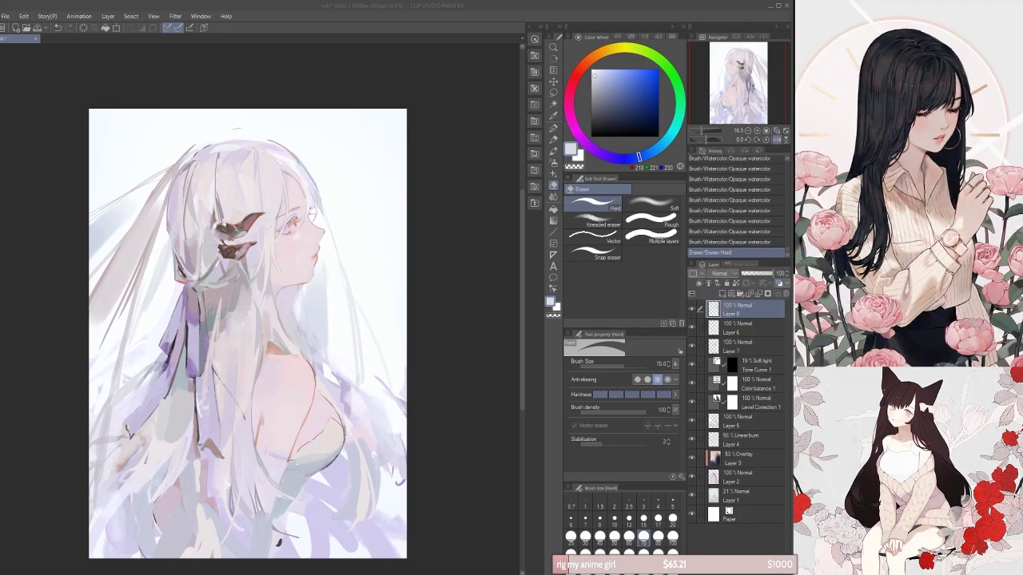
Step: Paint muted pinkish-grey veil strokes over the crown and the back of the head with the opaque watercolor brush at size 70
key("h")
key("h")
key("b")
left_click_drag(243, 142, 190, 154)
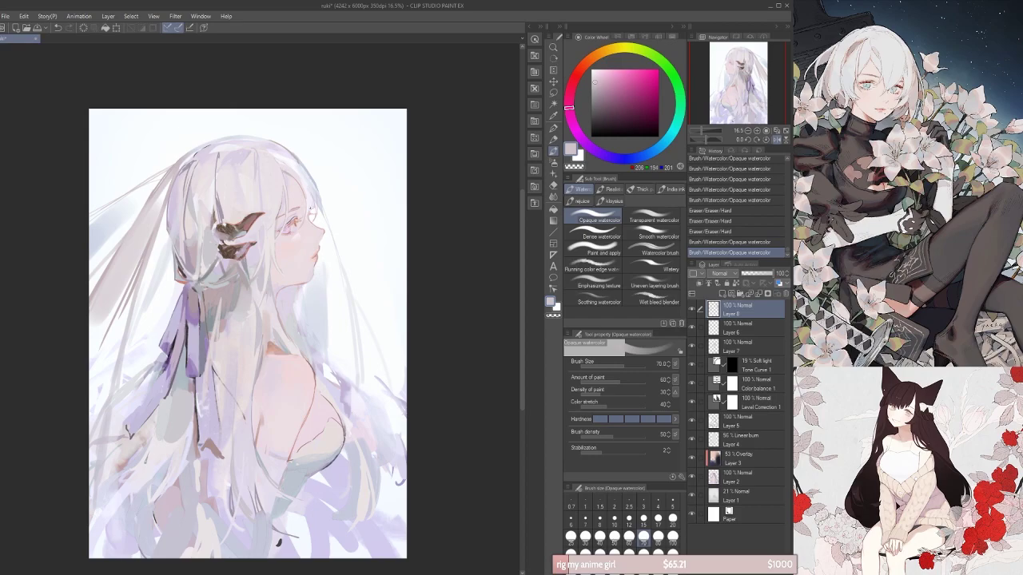
left_click_drag(263, 192, 319, 137)
Step: Draw thin veil outline strokes over the top of the head with the opaque watercolor brush at size 17
key("h")
left_click(658, 520)
key("h")
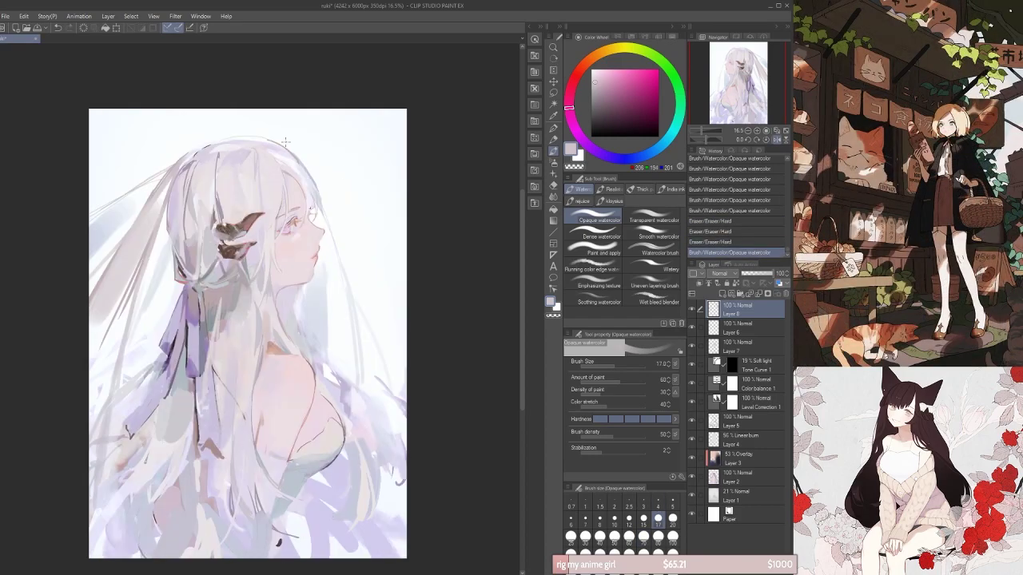
left_click_drag(256, 135, 228, 137)
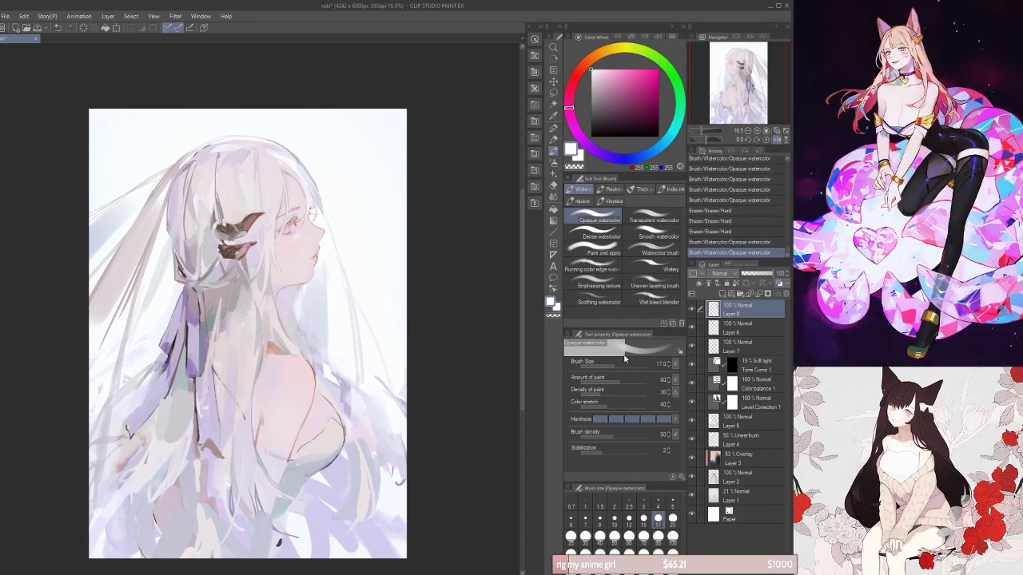
Step: Fade the veil strokes behind the head with the soft eraser at size 300
key("e")
left_click_drag(144, 176, 120, 432)
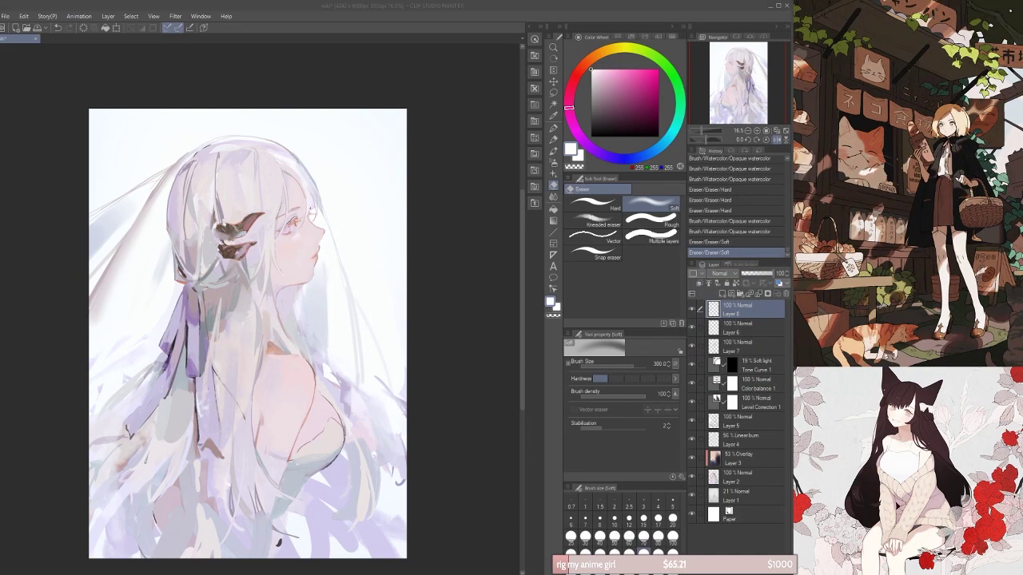
left_click_drag(90, 191, 200, 319)
key("h")
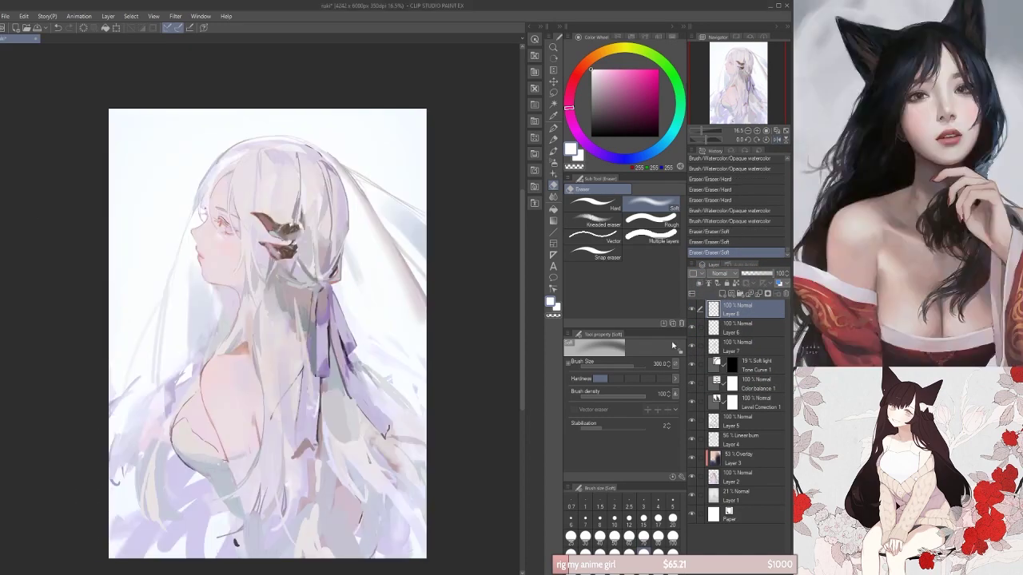
key("h")
left_click_drag(192, 156, 139, 219)
Step: Draw long white veil fold lines from the crown down through the hair with the G-pen at size 60
key("p")
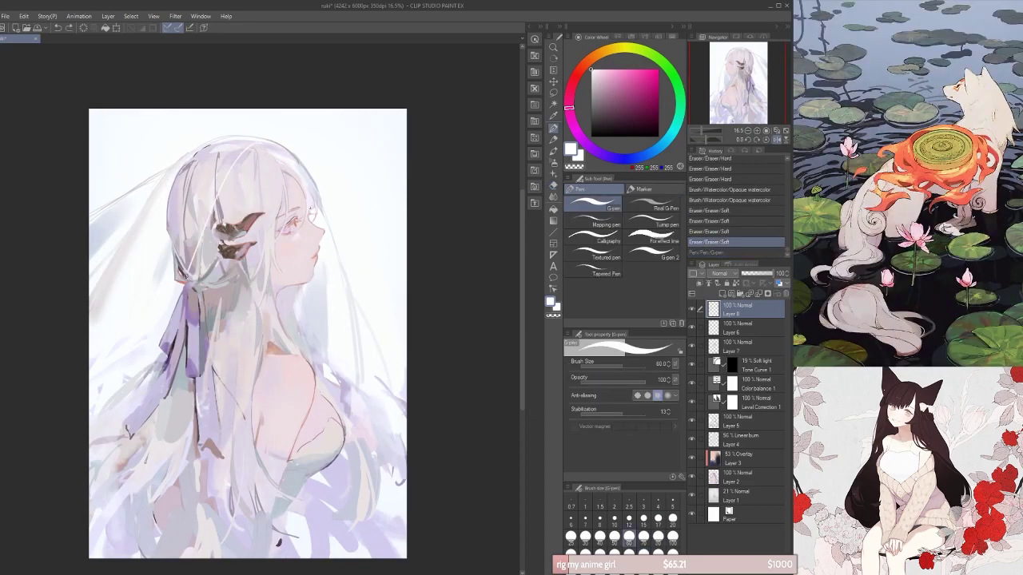
key("h")
left_click_drag(268, 268, 345, 527)
Step: Brush translucent white veil folds over the hair and lower back with the opaque watercolor brush at size 300
key("b")
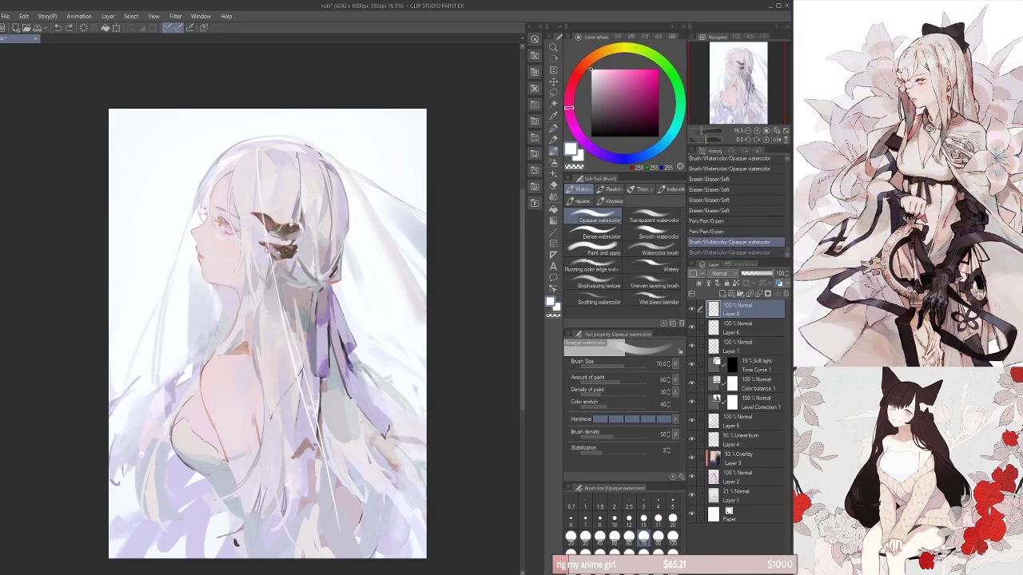
key("bracketright")
key("h")
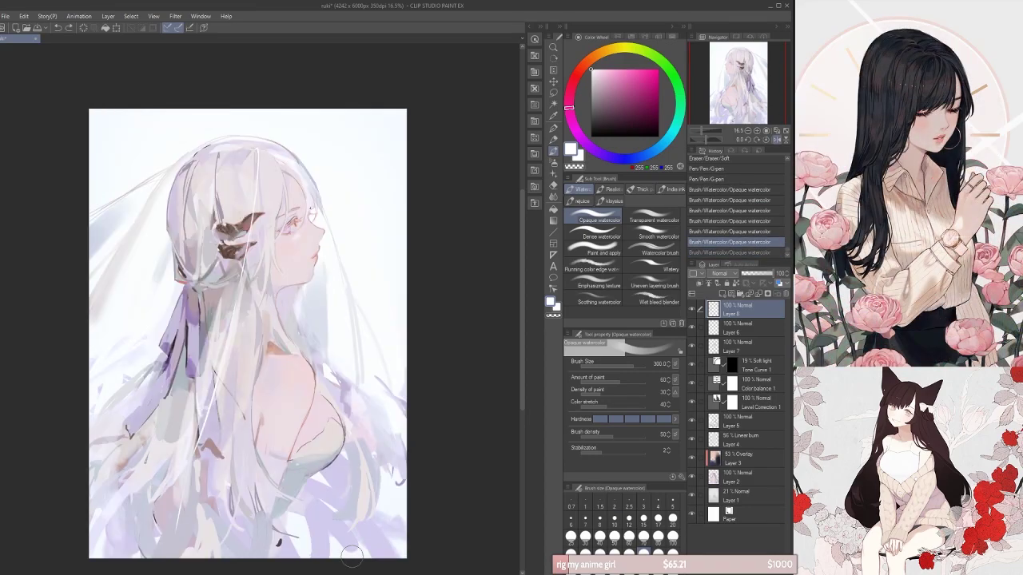
key("h")
key("b")
mouse_move(335, 523)
left_mouse_down()
mouse_move(376, 552)
mouse_move(367, 556)
left_mouse_up()
Step: Lighten the veil over the long hair with the soft airbrush in white at size 80
left_click_drag(112, 320, 45, 268)
key("ctrl+minus")
key("h")
left_click_drag(160, 496, 224, 239)
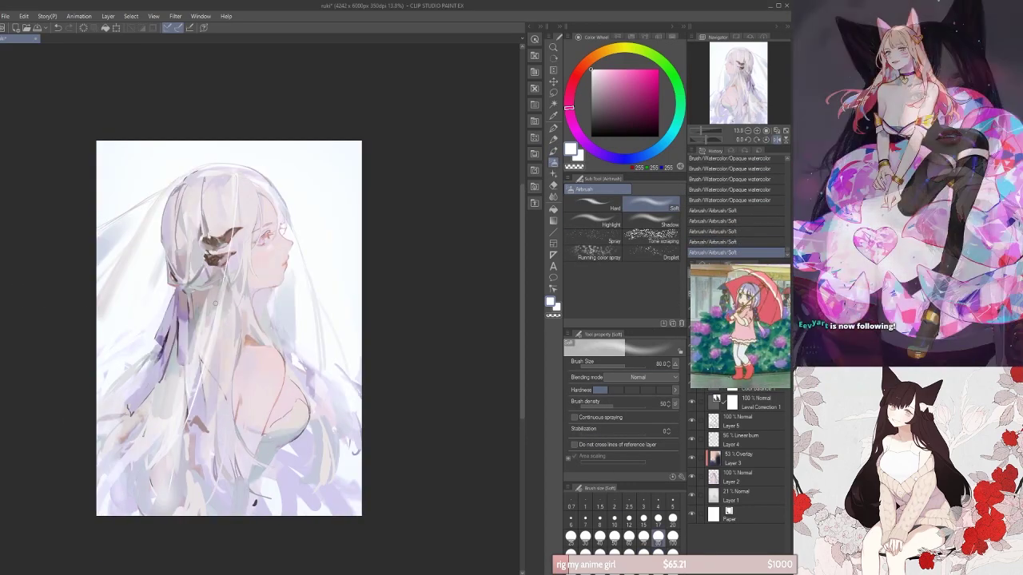
left_click_drag(212, 302, 221, 312)
Step: Paint white veil folds from the crown over the back of the head with the opaque watercolor brush at size 80
key("h")
scroll(257, 310, "up", 1)
key("b")
left_click_drag(344, 172, 257, 310)
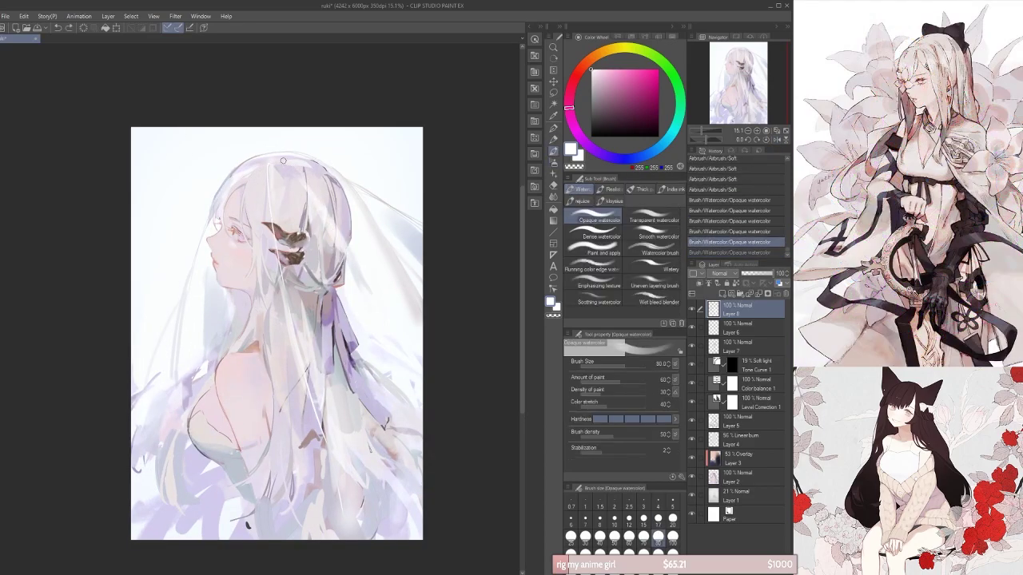
left_click_drag(283, 161, 335, 239)
Step: Check the veil mirrored and from farther out, and undo the last nine watercolor strokes
key("h")
key("ctrl+minus")
key("h")
key("ctrl+z")
key("ctrl+z")
key("ctrl+z")
key("ctrl+z")
key("ctrl+z")
key("ctrl+z")
key("ctrl+z")
key("ctrl+z")
key("ctrl+z")
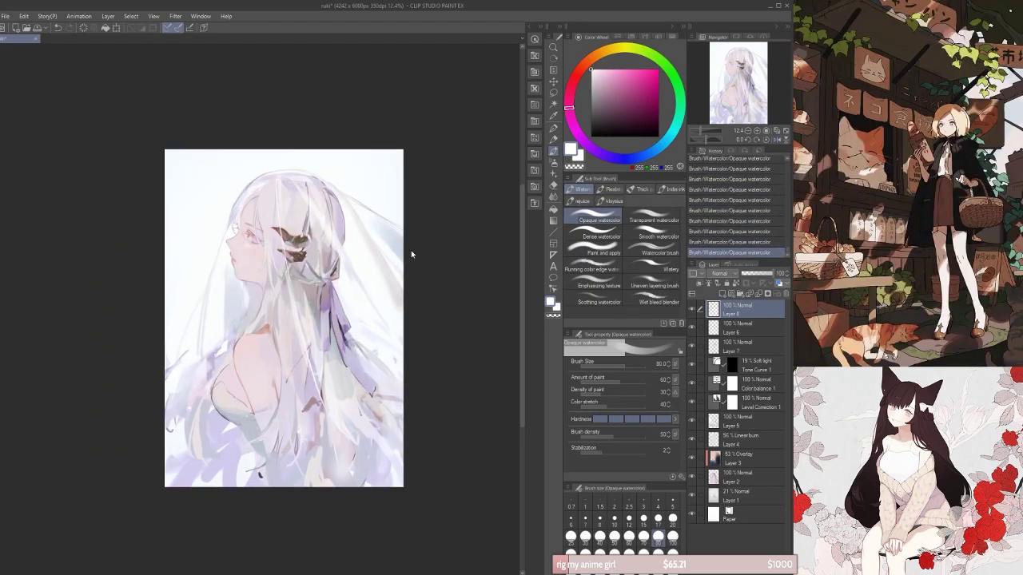
Step: Add thin pale violet veil lines with the opaque watercolor brush at size 17 and soften the veil with the soft eraser
key("h")
key("e")
key("h")
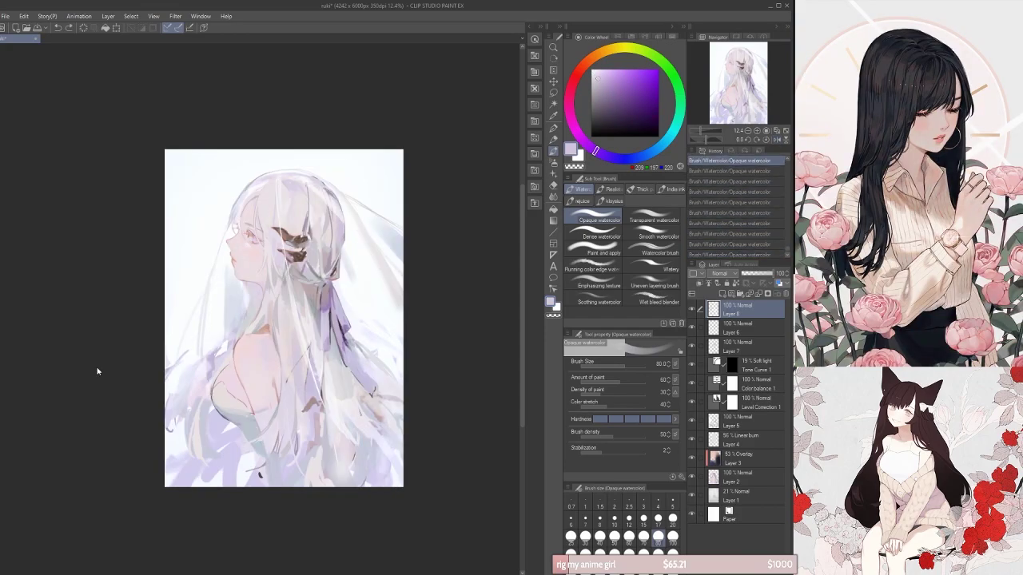
key("h")
key("ctrl+plus")
key("b")
key("h")
key("h")
left_click(116, 256)
key("h")
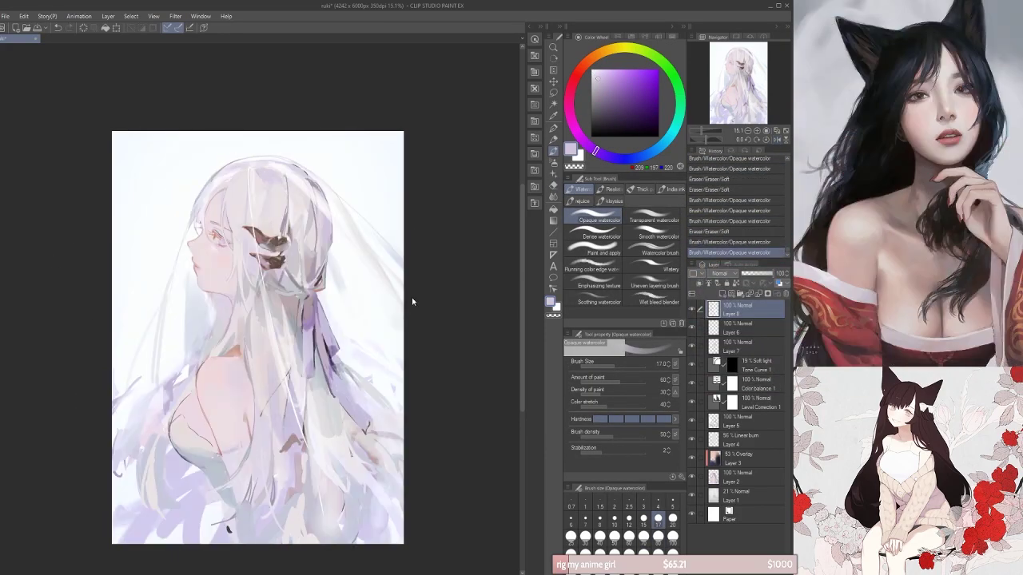
Step: Refine the thin veil contour over the crown with the size 17 watercolor brush, comparing it in the mirrored view
key("h")
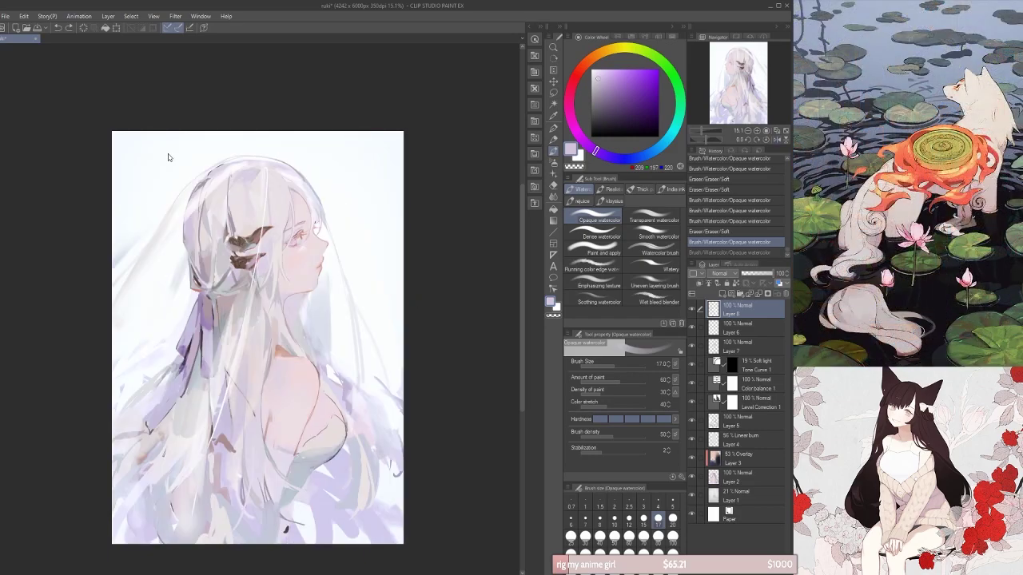
key("h")
key("h")
key("h")
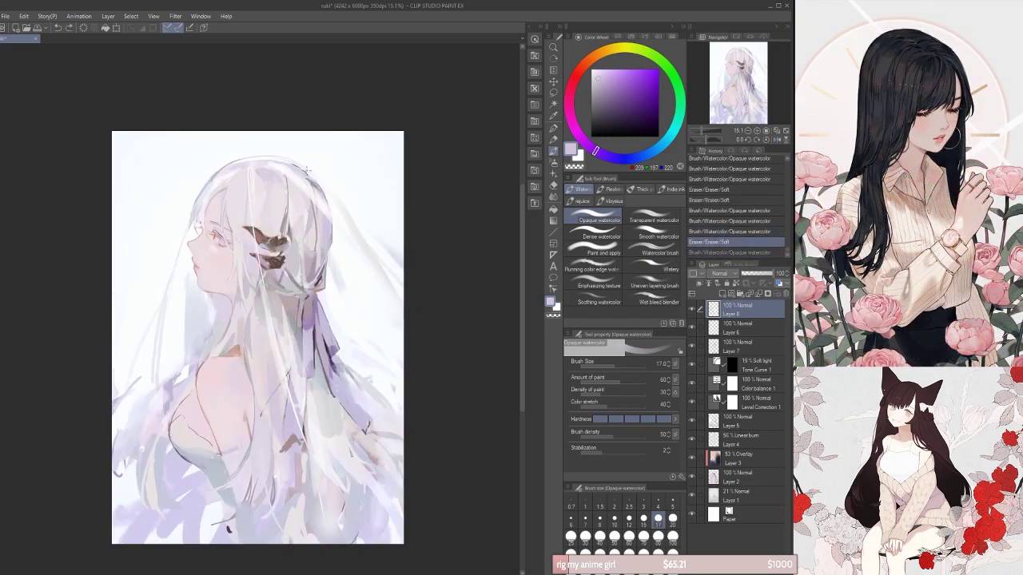
key("h")
key("h")
scroll(184, 186, "down", 2)
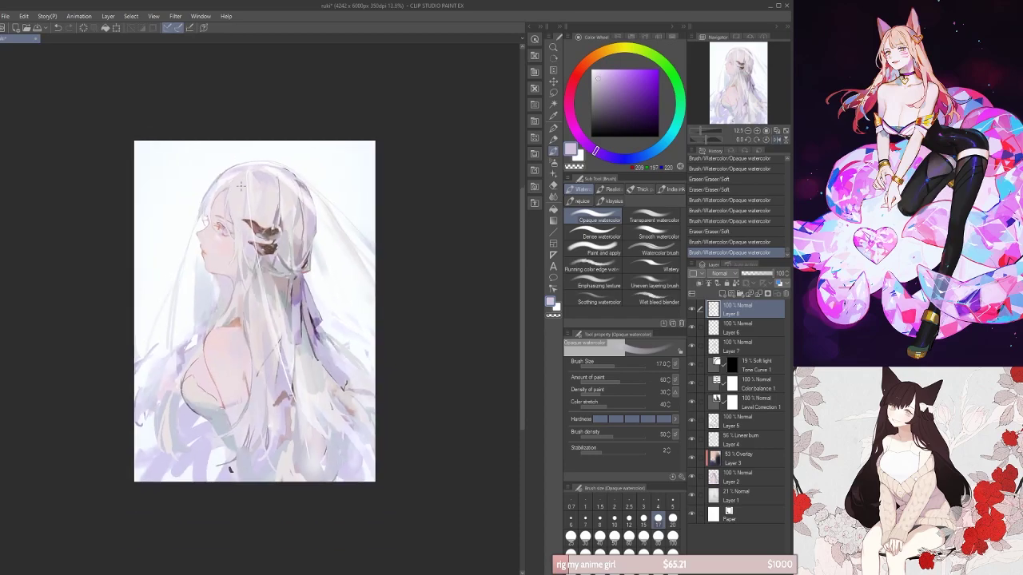
Step: Paint near-white veil strokes with the opaque watercolor brush at size 70 and fade them with the soft eraser at size 300
key("h")
scroll(180, 186, "up", 1)
key("x")
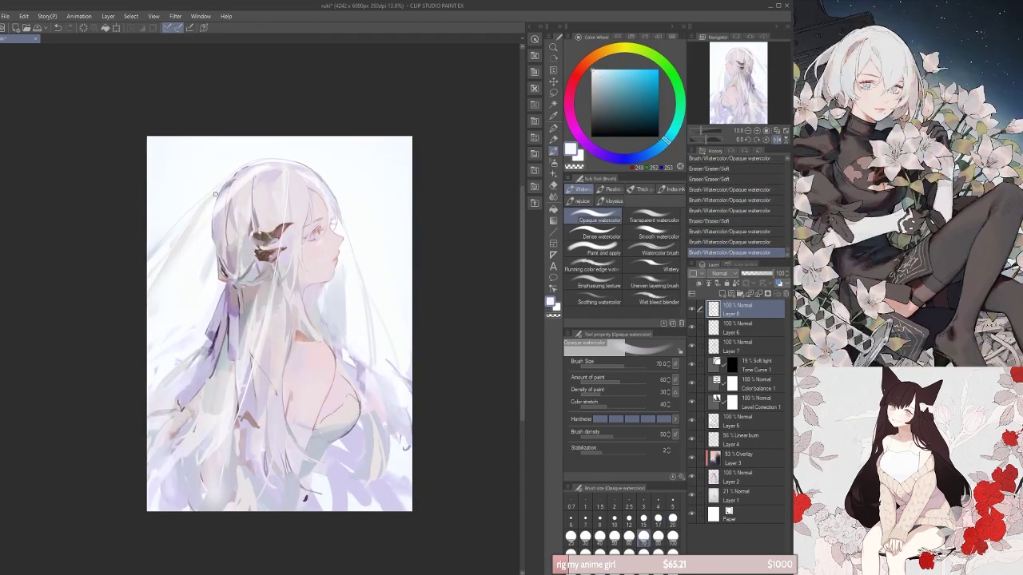
key("h")
scroll(263, 210, "down", 2)
key("h")
scroll(320, 336, "up", 2)
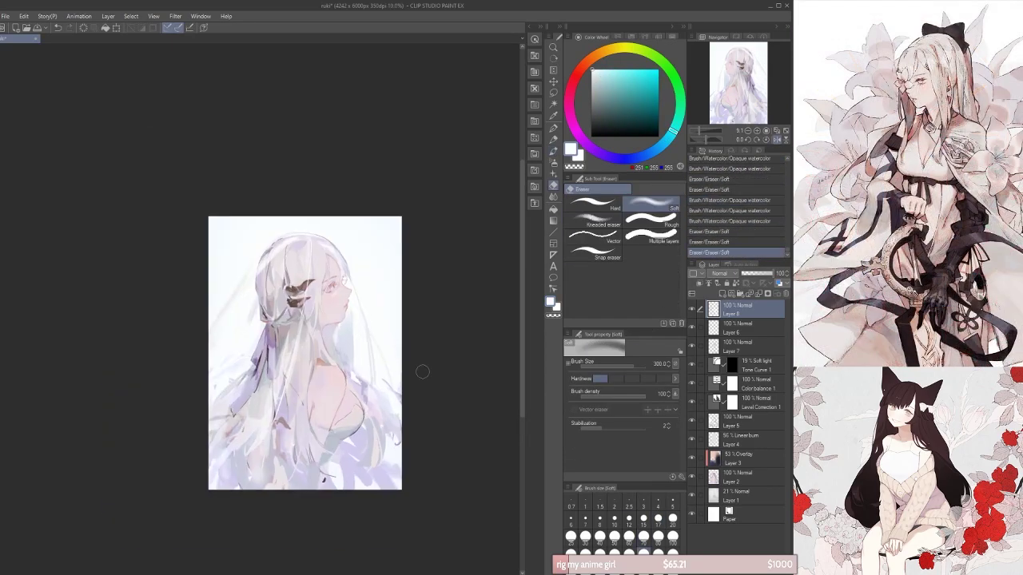
Step: Try extra veil strokes with the G-pen and soft airbrush, plus pale blue opaque watercolor at size 70
key("p")
key("b")
key("h")
key("h")
left_click(105, 443)
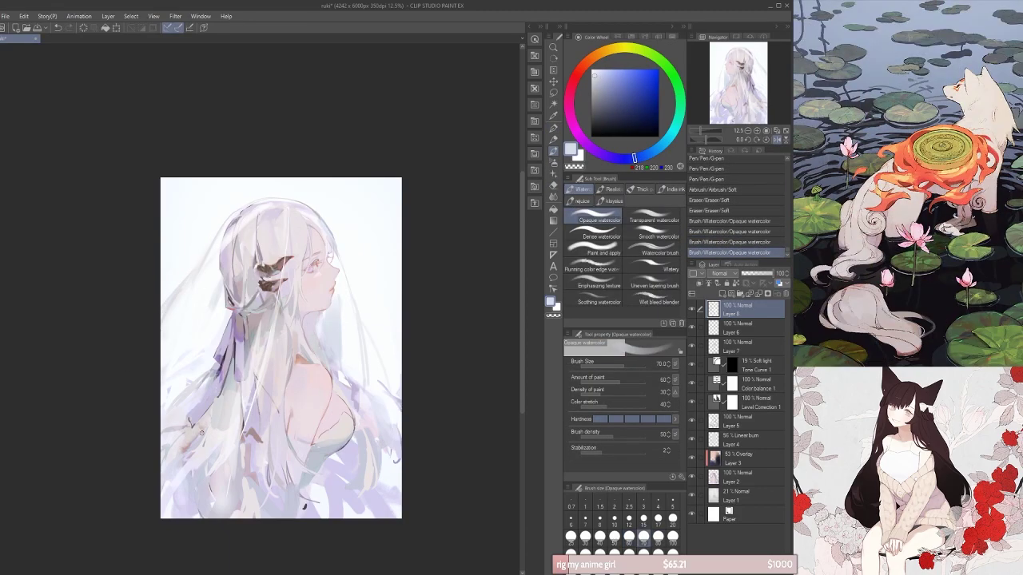
Step: Step back and forth through the recent veil strokes and undo the G-pen, airbrush and watercolor additions
scroll(171, 278, "up", 1)
key("ctrl+z")
key("ctrl+z")
key("ctrl+z")
key("ctrl+y")
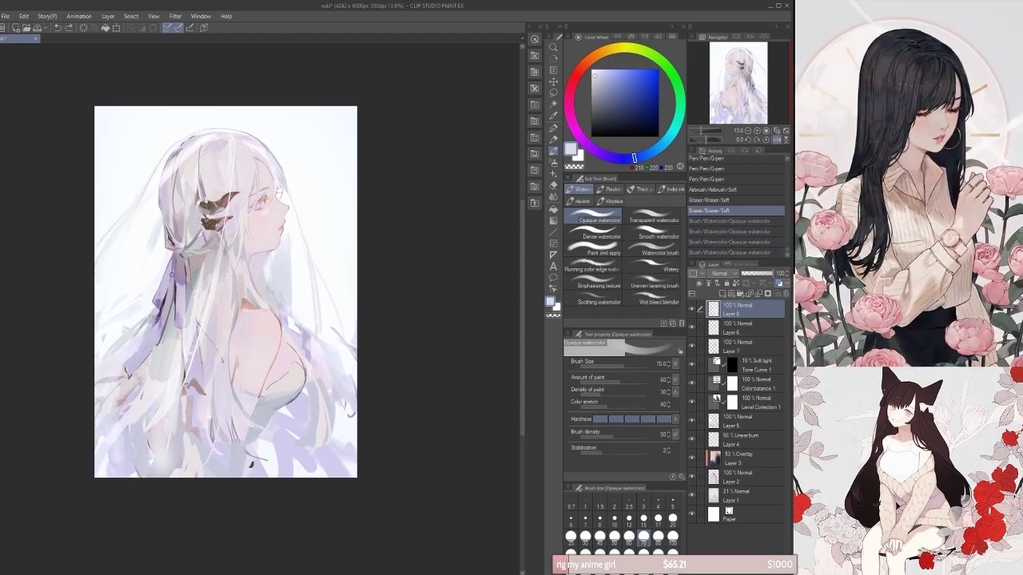
key("ctrl+y")
key("y")
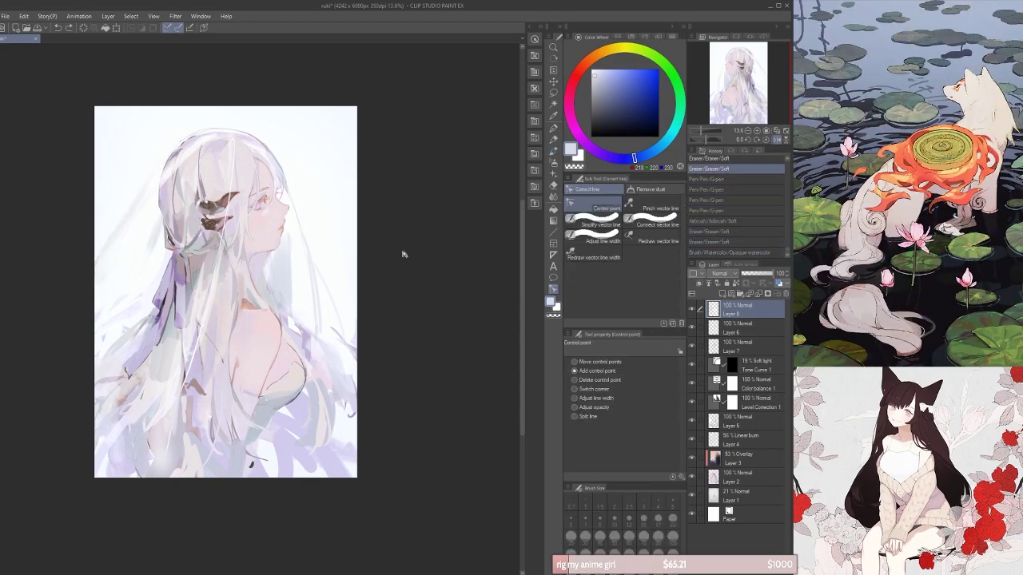
key("b")
key("ctrl+z")
key("ctrl+z")
key("ctrl+z")
key("ctrl+z")
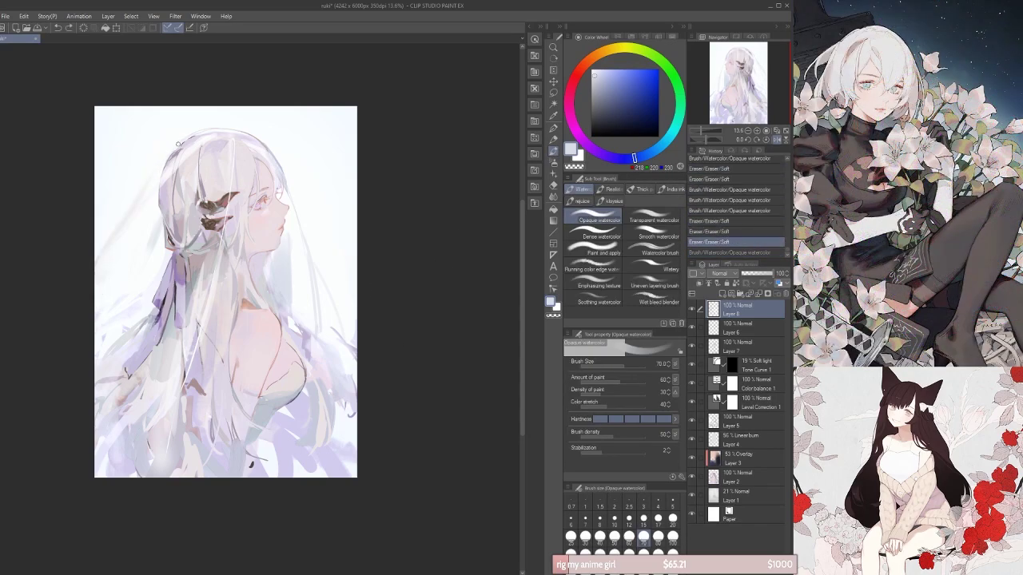
Step: Redo the undone pale blue watercolor strokes on the veil
key("ctrl+y")
key("ctrl+y")
key("ctrl+y")
key("ctrl+y")
key("ctrl+y")
key("ctrl+y")
key("ctrl+y")
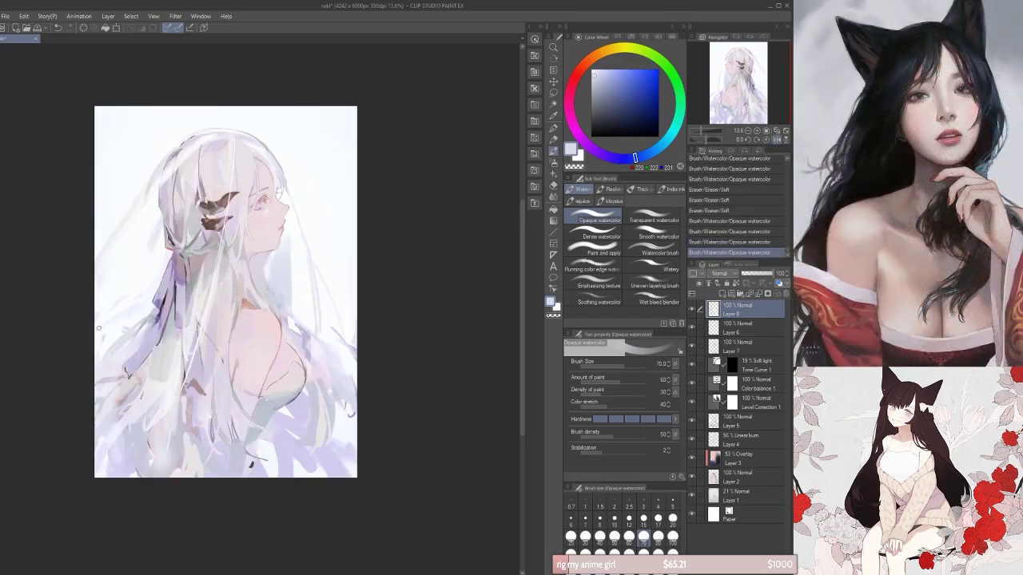
Step: Fade the veil with the soft eraser and add a fine stroke with the opaque watercolor brush at size 15
key("bracketleft")
key("bracketleft")
key("bracketleft")
key("bracketleft")
key("bracketleft")
key("bracketleft")
key("bracketleft")
key("bracketleft")
key("h")
scroll(336, 231, "up", 1)
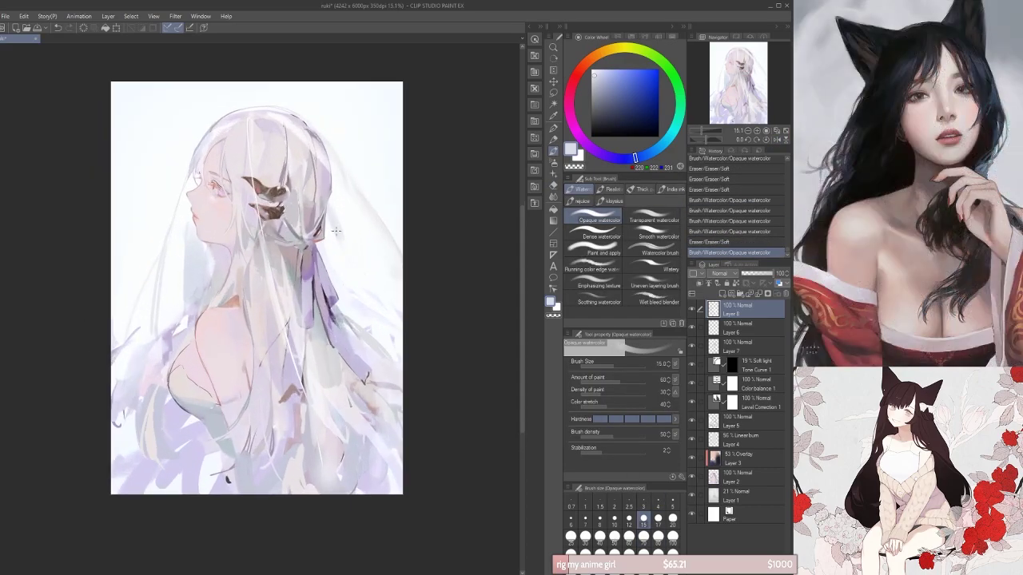
key("h")
scroll(199, 273, "up", 2)
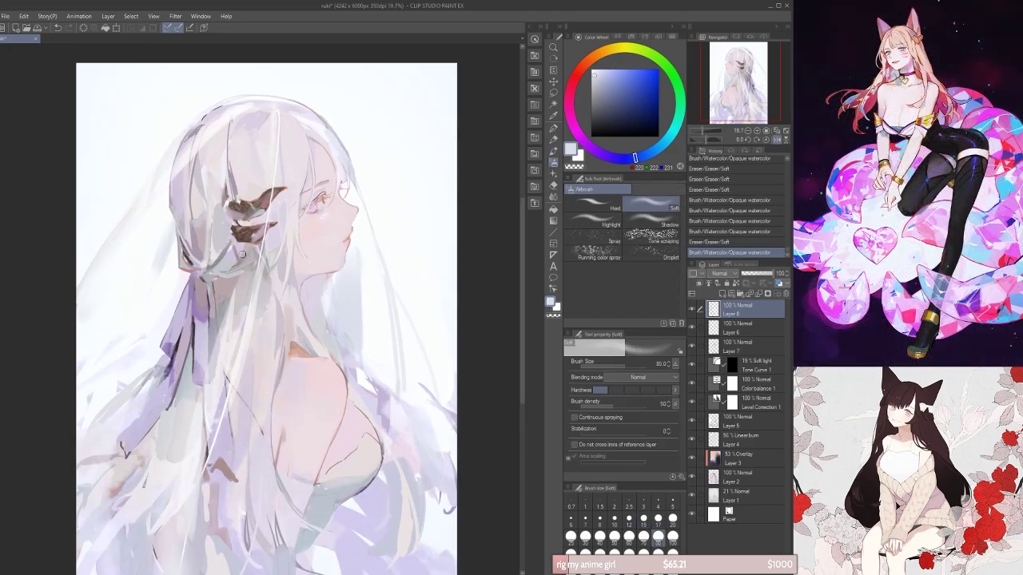
Step: Paint sampled grey-blue opaque watercolor strokes at size 50 over the ribbon and the hair behind the girl's head
key("p")
key("b")
left_click_drag(199, 275, 205, 312)
left_click(203, 288, "alt")
scroll(256, 328, "down", 2)
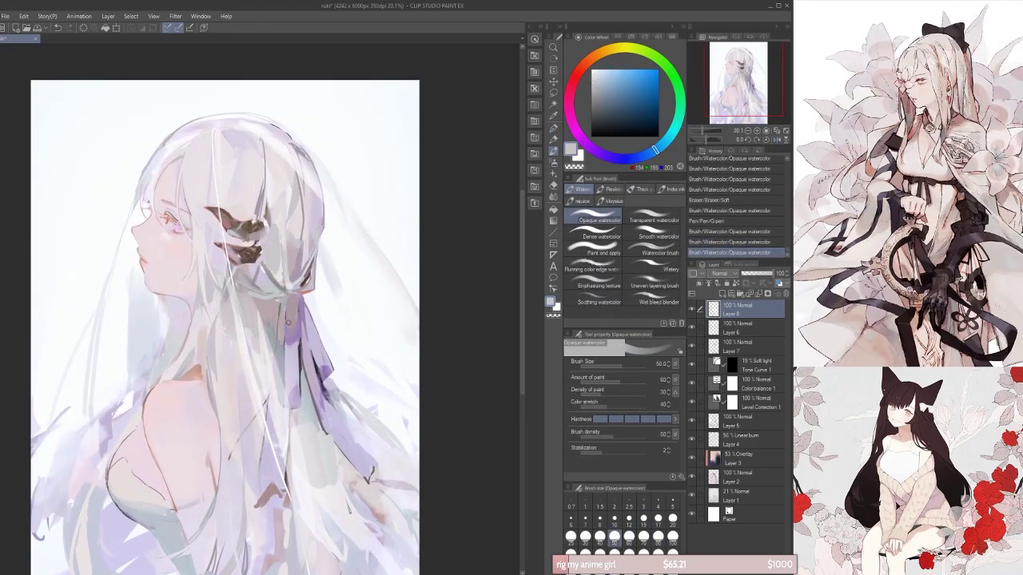
left_click_drag(290, 296, 296, 336)
Step: Shade the ribbon and the hair beneath it with G-pen strokes at size 60 in sampled lavender and blue-grey
key("p")
left_click(300, 342)
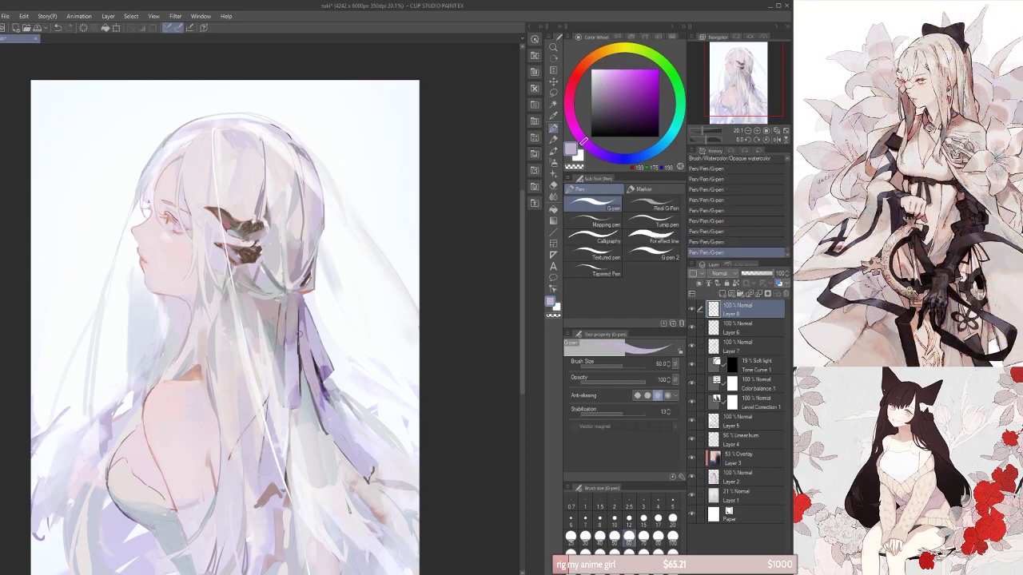
key("h")
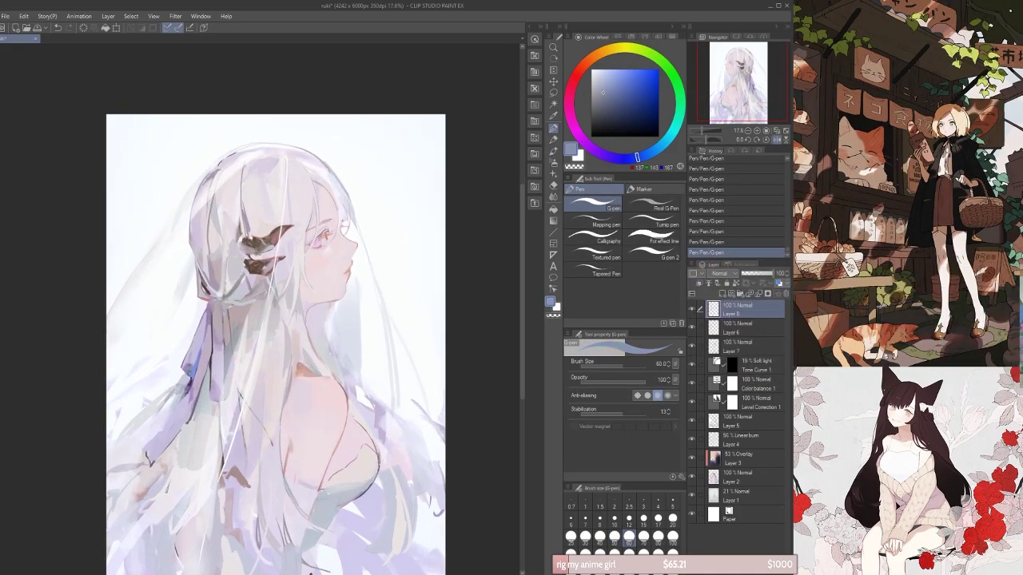
key("ctrl+minus")
key("h")
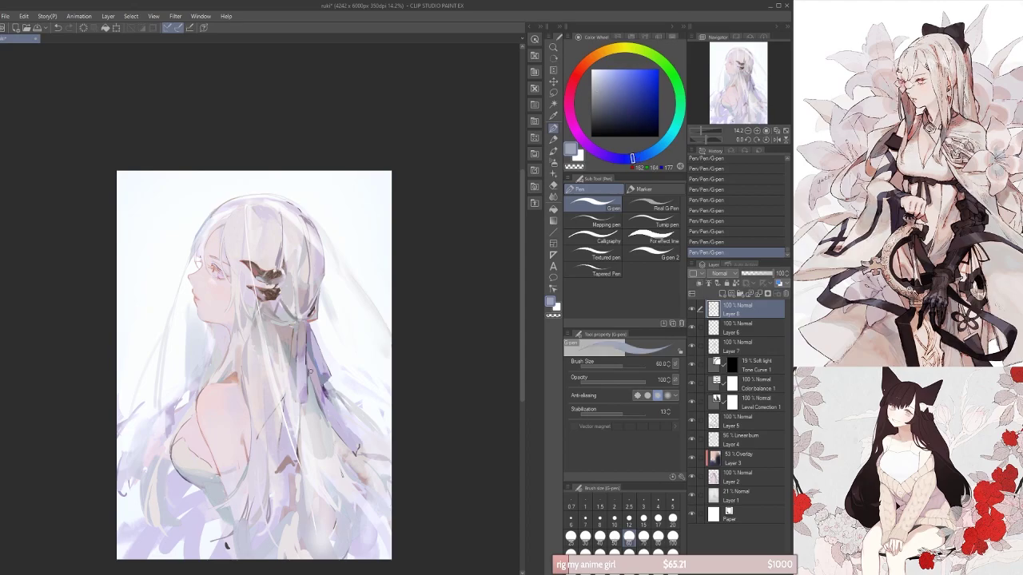
left_click(316, 368, "alt")
left_click(324, 424, "alt")
key("h")
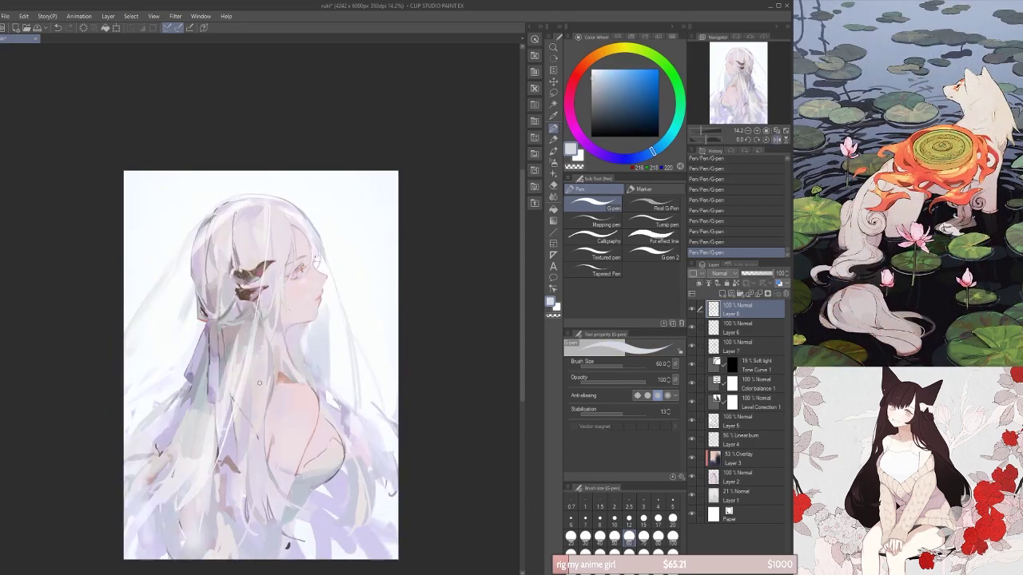
Step: Undo the last G-pen stroke and rework the long hair below the ribbon in sampled grey-pink and blue-grey
key("ctrl+z")
key("h")
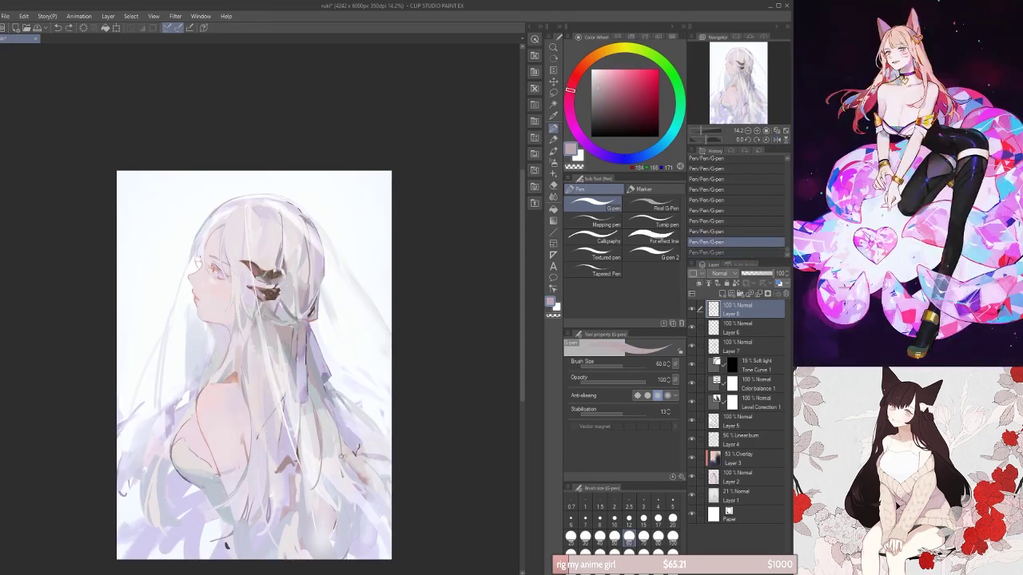
key("h")
left_click(307, 359, "alt")
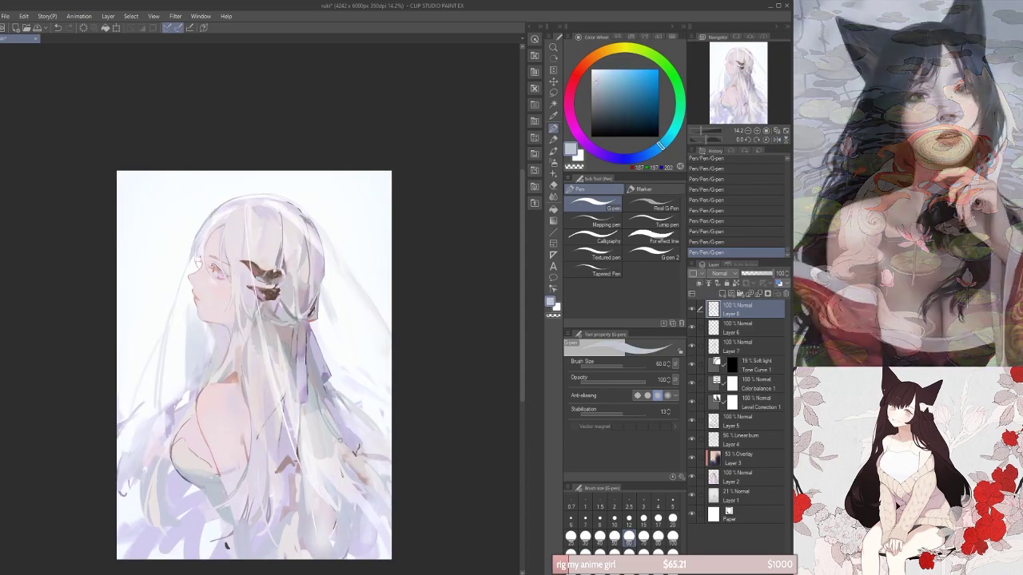
scroll(307, 359, "down", 1)
key("h")
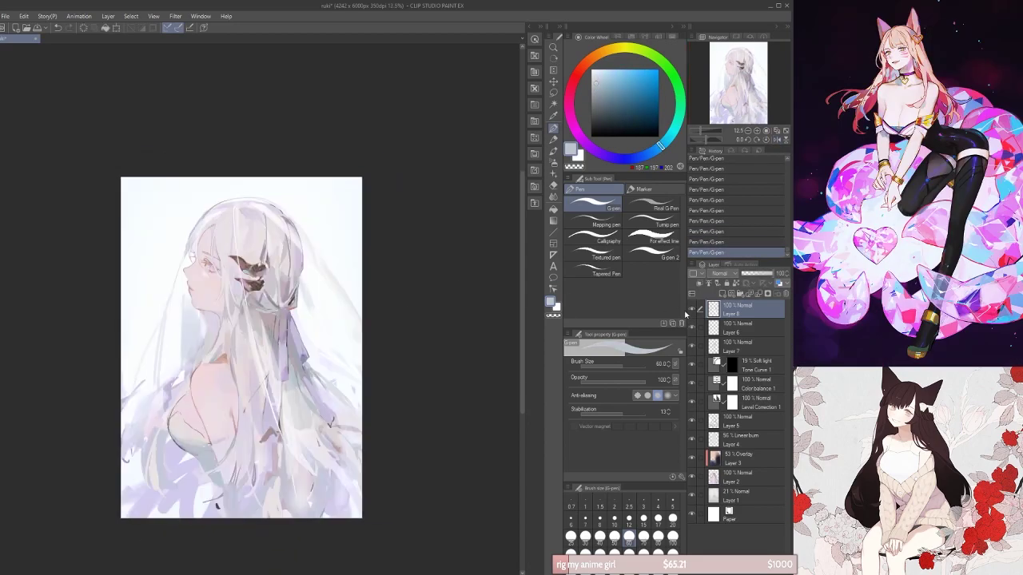
scroll(198, 424, "up", 1)
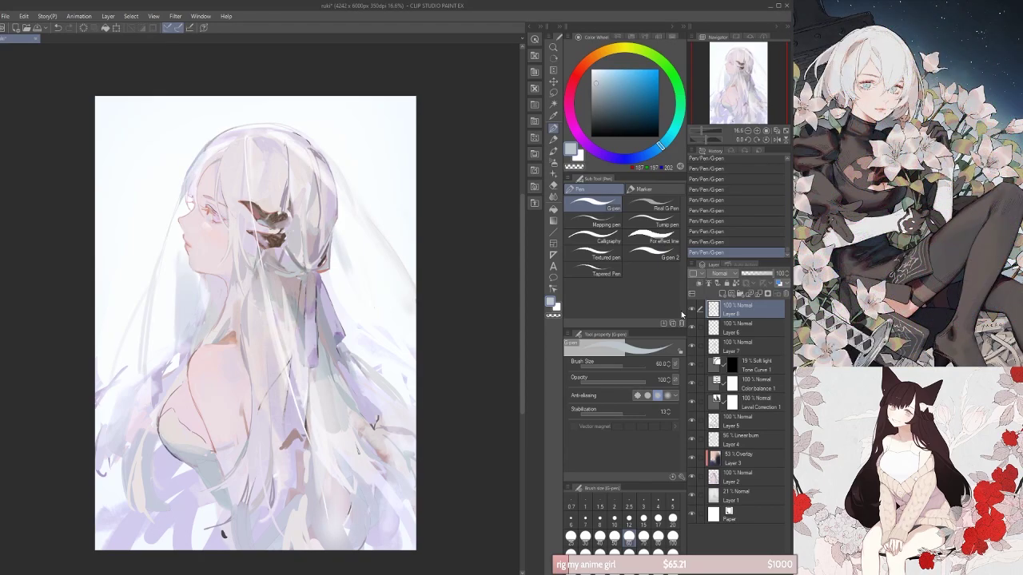
Step: Undo the last stroke and refine the ribbon's edges with pale lavender G-pen strokes at size 60
key("h")
key("ctrl+z")
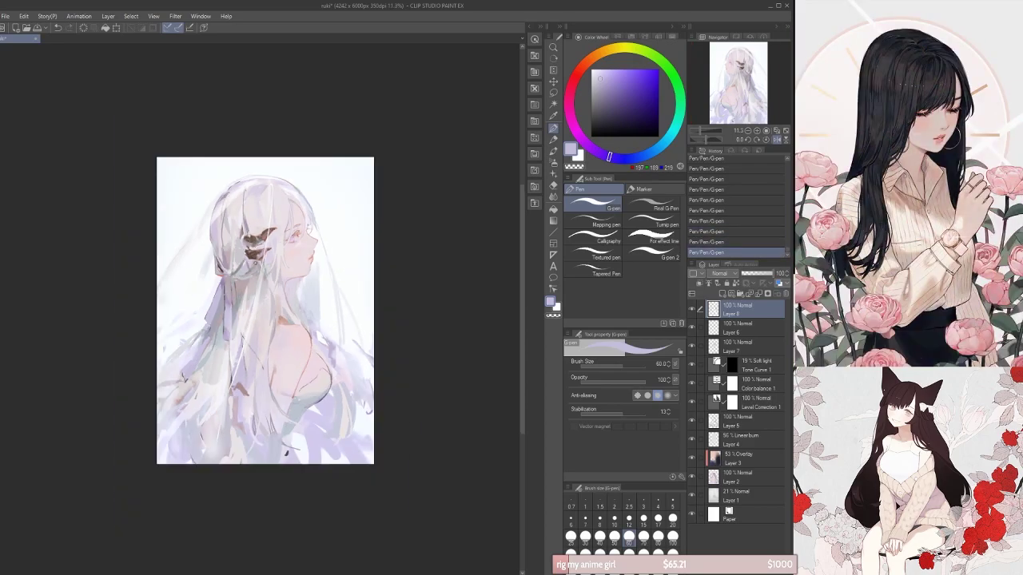
left_click(253, 302, "alt")
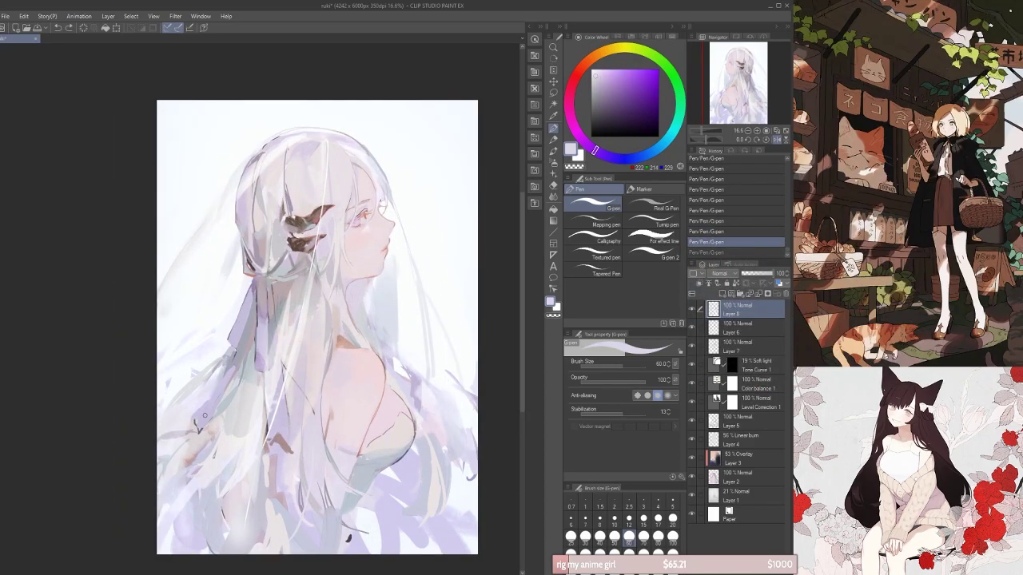
left_click(205, 415, "alt")
left_click_drag(254, 299, 234, 368)
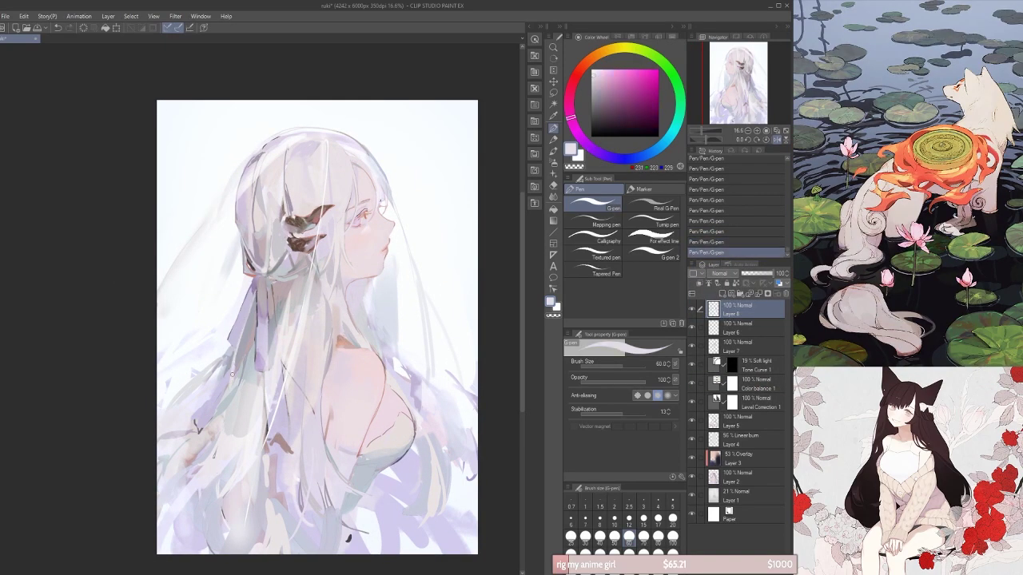
Step: Touch up the dark hair ornament and surrounding strands with the G-pen in sampled brown and light grey-lavender
left_click(388, 327, "alt")
scroll(323, 158, "up", 1)
left_click(284, 227, "alt")
key("ctrl+z")
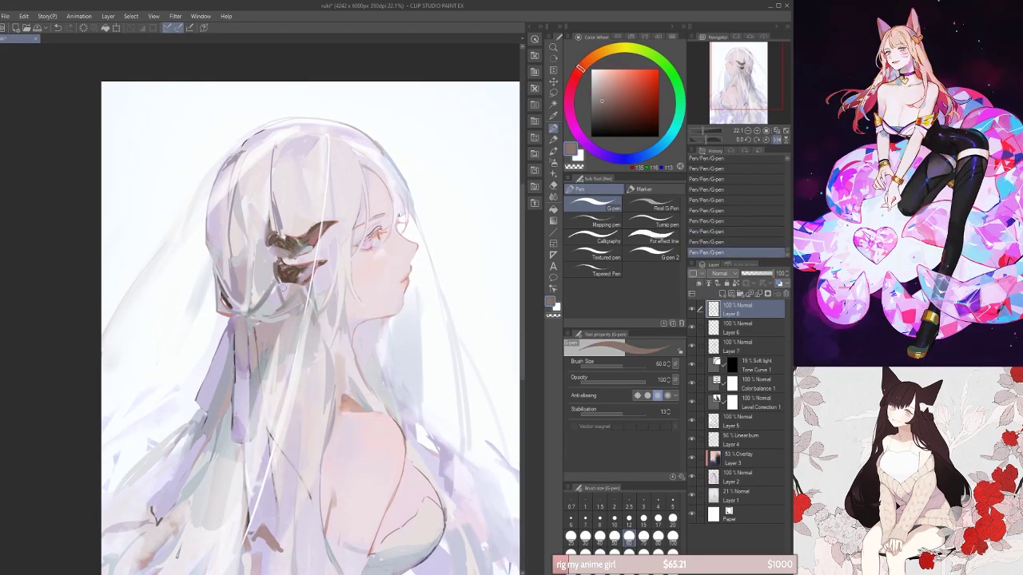
scroll(281, 284, "down", 2)
scroll(276, 280, "up", 2)
left_click(266, 270, "alt")
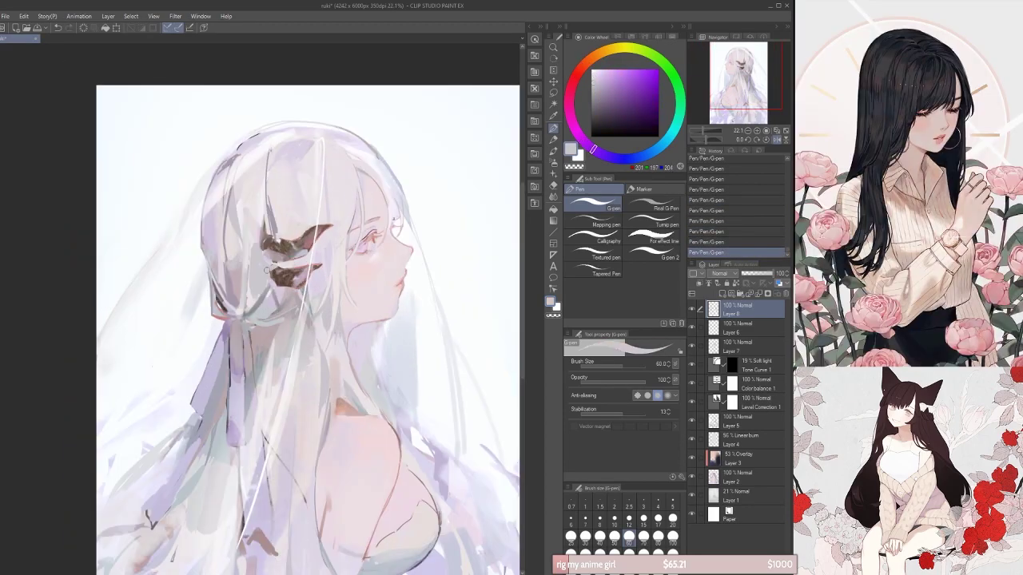
Step: Add muted purple G-pen strokes around the hair ornament and fade parts of the painting with the soft eraser
scroll(266, 270, "down", 2)
key("h")
scroll(315, 299, "up", 2)
left_click(315, 300, "alt")
key("ctrl+z")
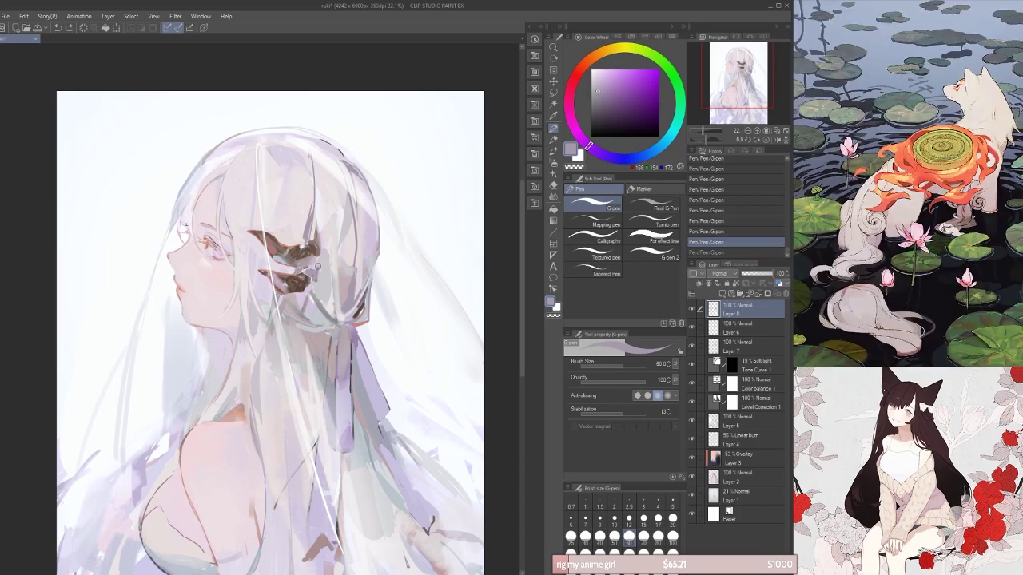
key("ctrl+y")
scroll(332, 354, "down", 2)
key("e")
key("b")
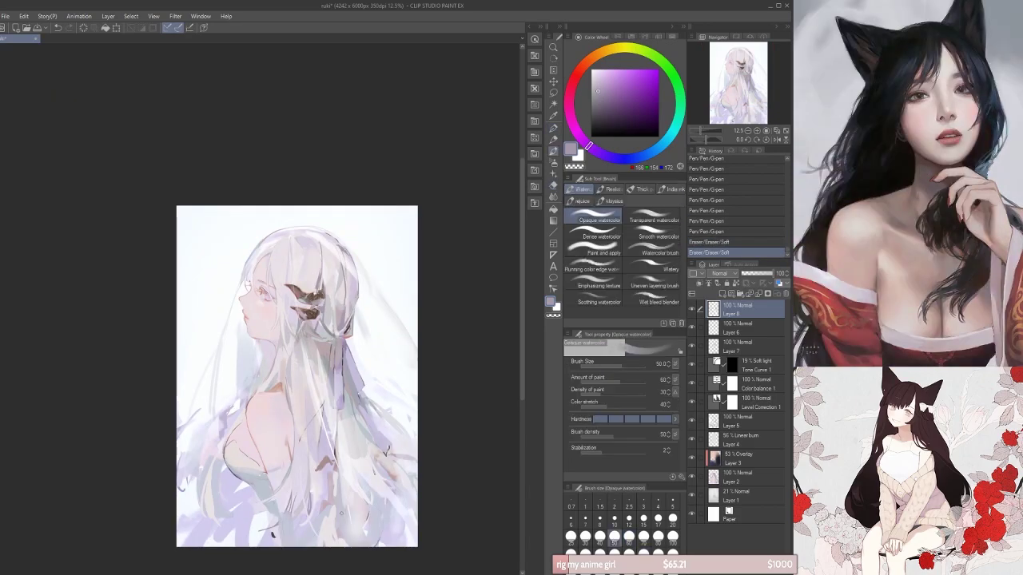
Step: Create a new raster layer and paint white and sampled lavender opaque watercolor strokes along the canvas edge in front of the girl
key("ctrl+shift+n")
key("x")
left_click_drag(176, 371, 176, 397)
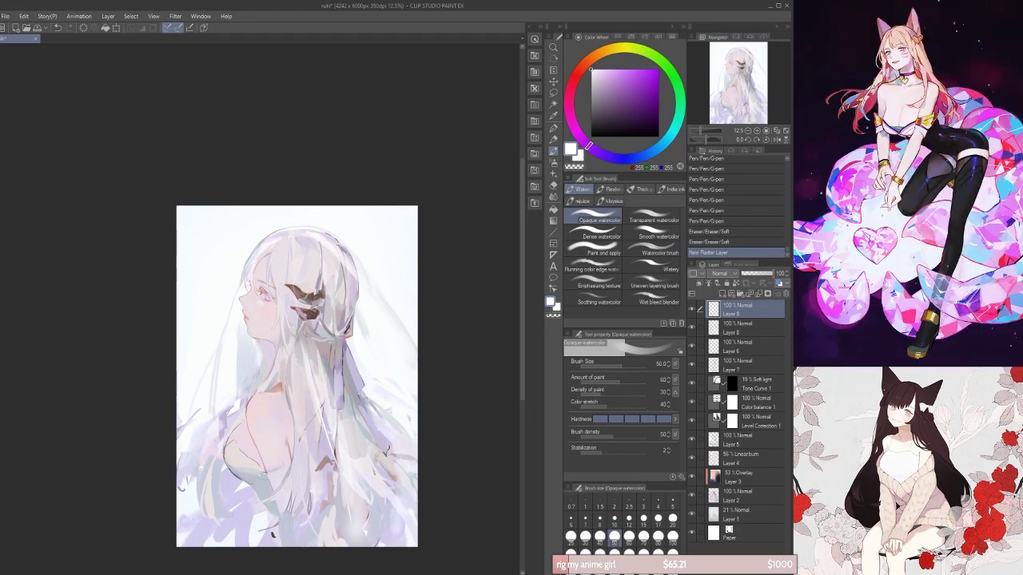
left_click_drag(177, 307, 176, 345)
left_click(179, 462, "alt")
key("bracketright")
key("bracketright")
left_click_drag(178, 462, 214, 526)
Step: Sweep lavender G-pen bands at size 70 across the lower corners and sides of the background, undoing unwanted strokes
key("p")
left_click_drag(376, 518, 415, 544)
left_click_drag(399, 503, 429, 487)
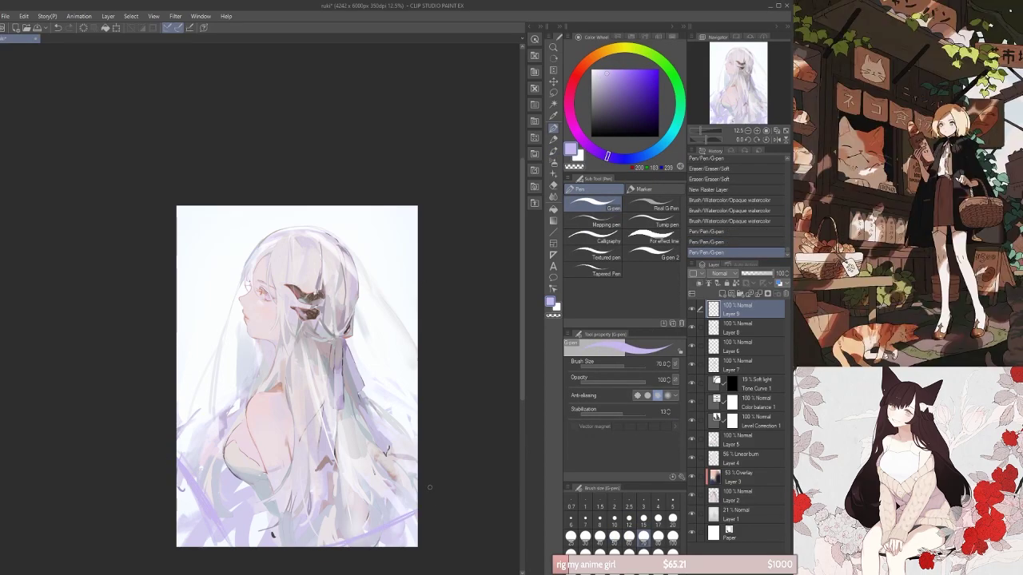
left_click_drag(399, 352, 418, 377)
key("ctrl+z")
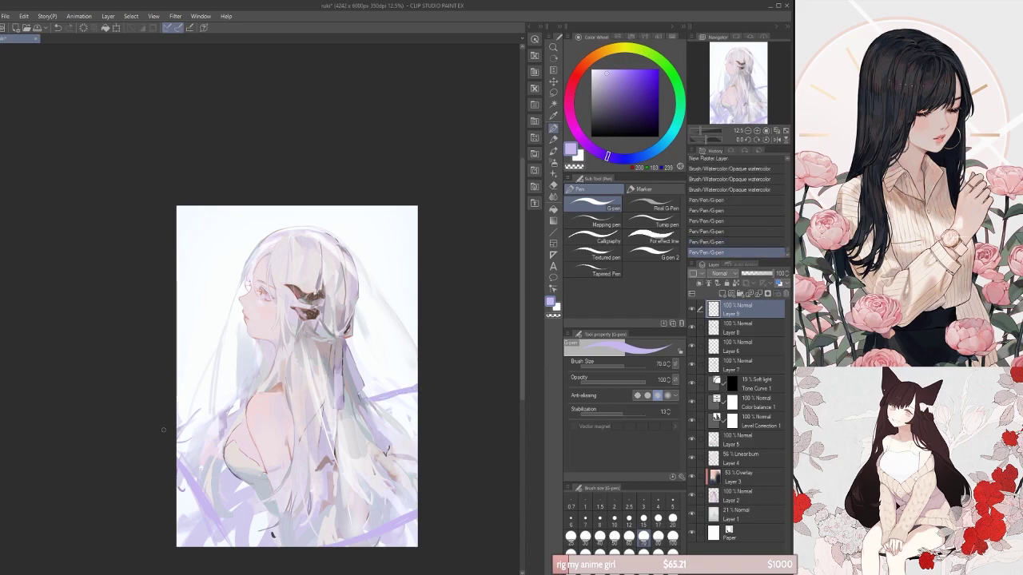
key("h")
key("ctrl+z")
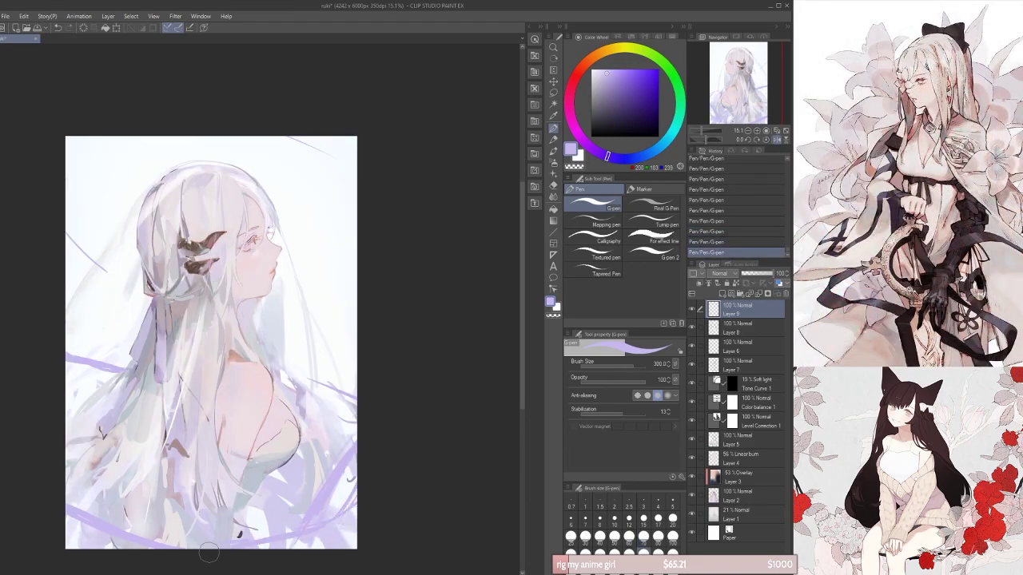
key("ctrl+z")
Step: Tint the lavender bands with muted red and pale cyan opaque watercolor at size 80
key("b")
left_click_drag(344, 454, 349, 477)
key("ctrl+z")
key("h")
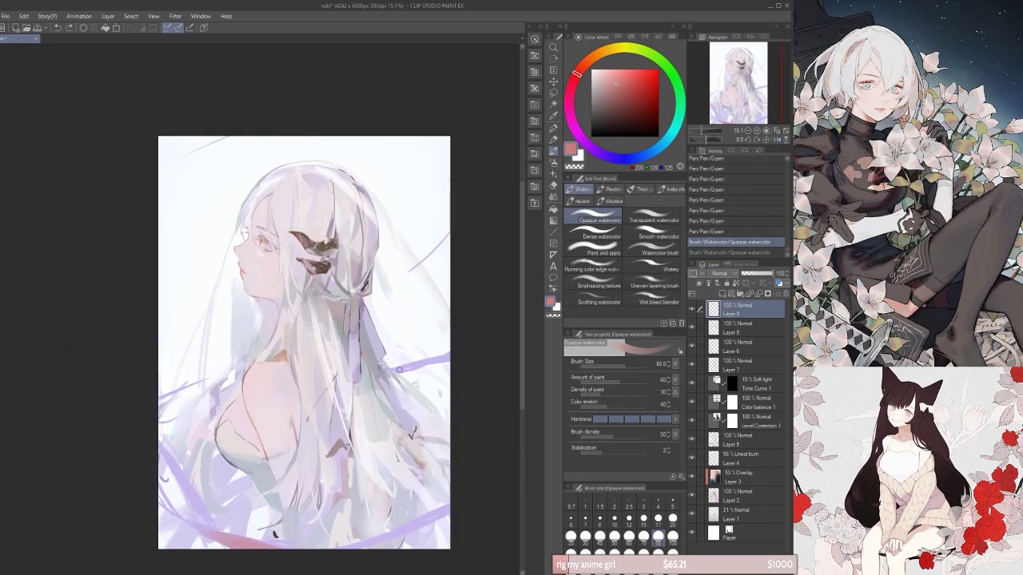
left_click_drag(197, 404, 202, 384)
key("ctrl+z")
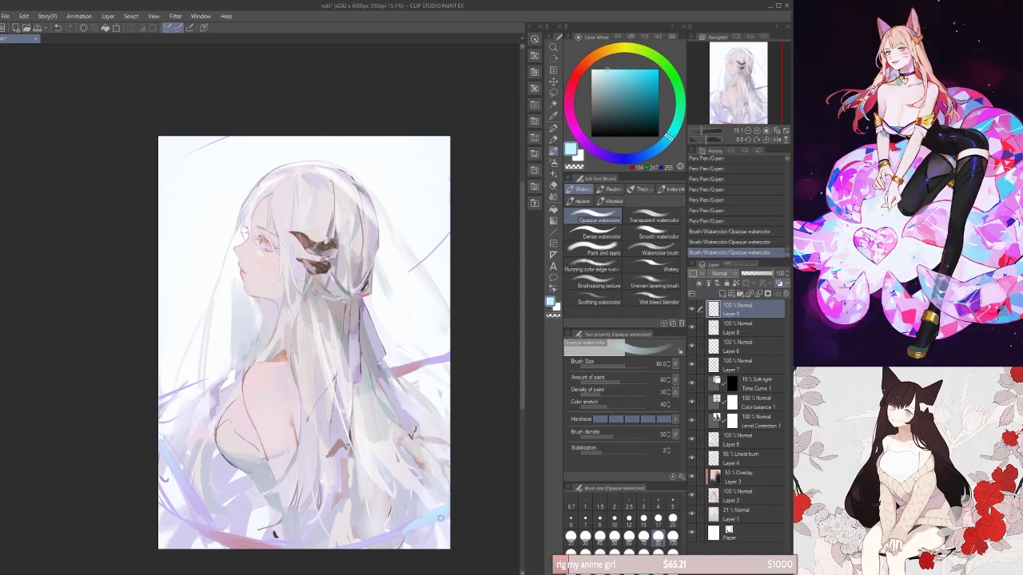
Step: Add teal and pale lavender opaque watercolor strokes to the bands along the lower part of the painting
scroll(390, 466, "down", 2)
key("h")
key("h")
left_click_drag(278, 518, 281, 515)
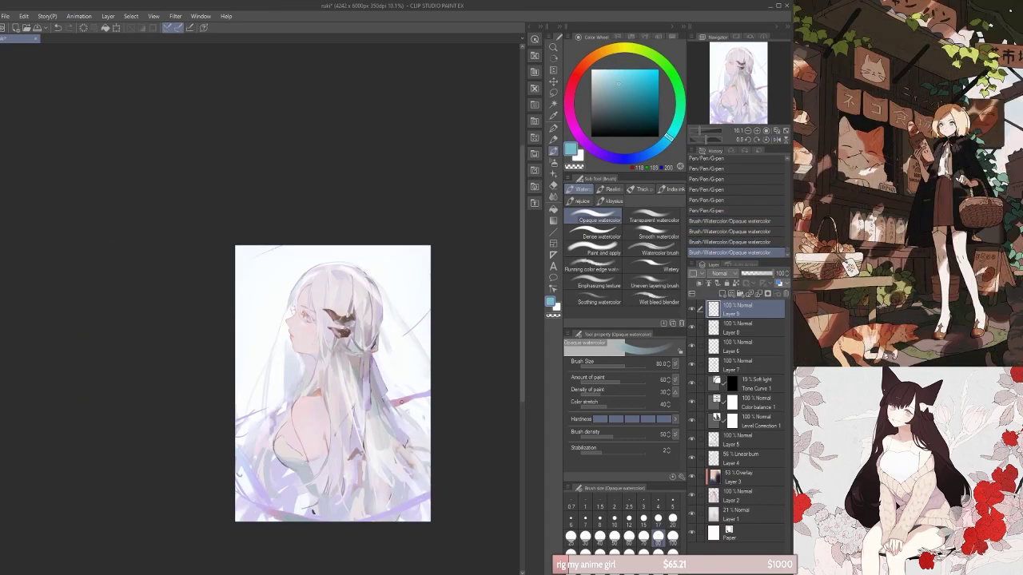
scroll(281, 496, "up", 1)
mouse_move(272, 463)
left_mouse_down()
mouse_move(333, 544)
mouse_move(263, 458)
mouse_move(291, 479)
left_mouse_up()
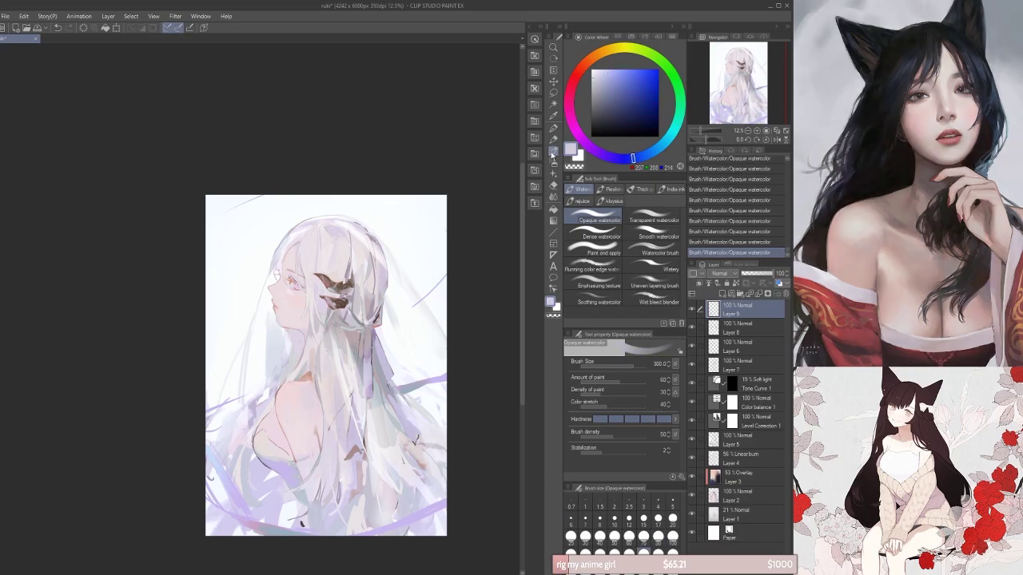
Step: Draw fine pale lavender G-pen strokes at size 20 around the lower figure and undo the last one
key("p")
scroll(226, 388, "up", 4)
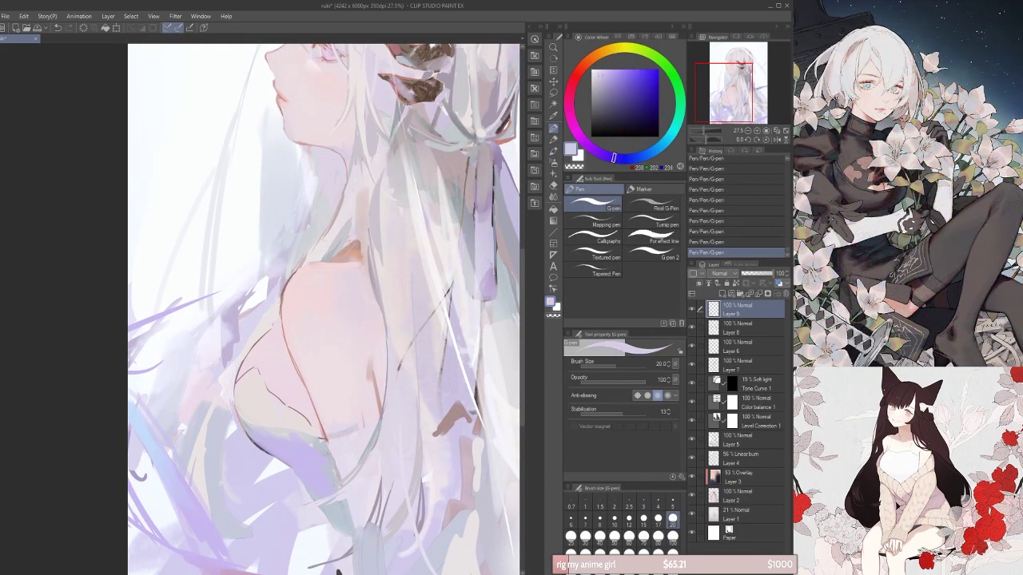
key("ctrl+z")
scroll(324, 332, "down", 3)
scroll(323, 332, "up", 2)
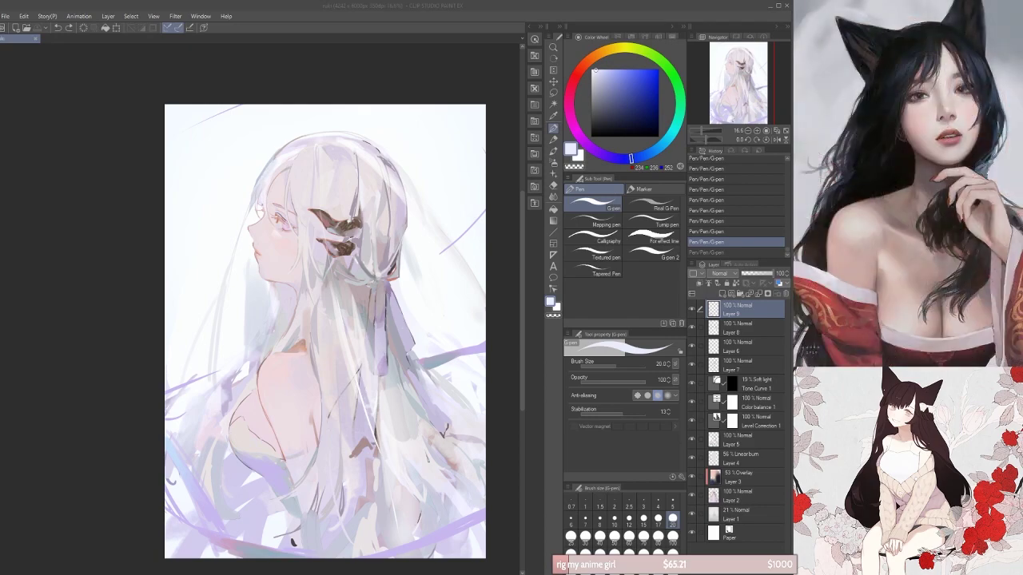
Step: Trim strokes with the hard eraser at size 70 and dab pale grey-blue opaque watercolor at size 40 in the background
key("e")
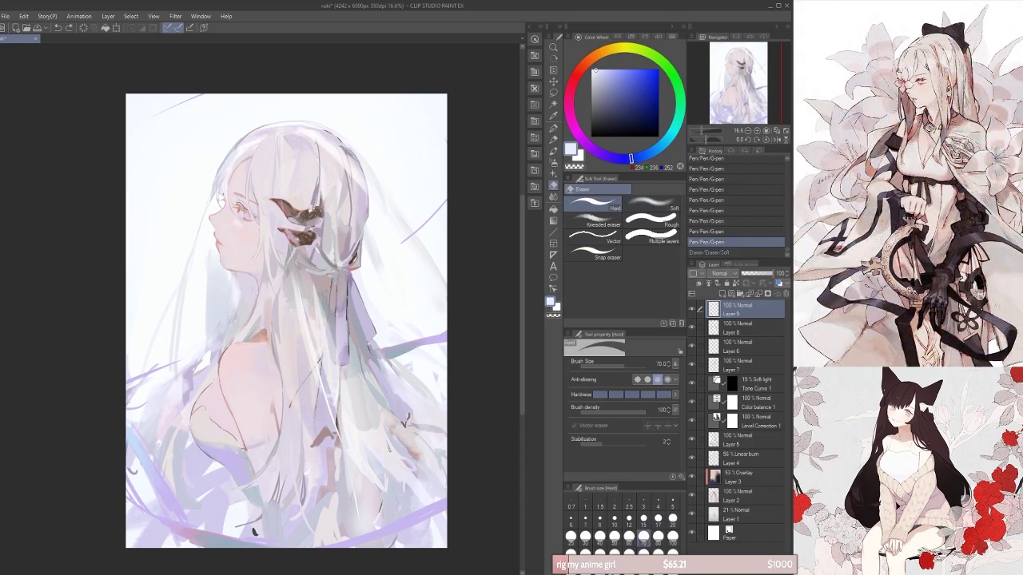
key("b")
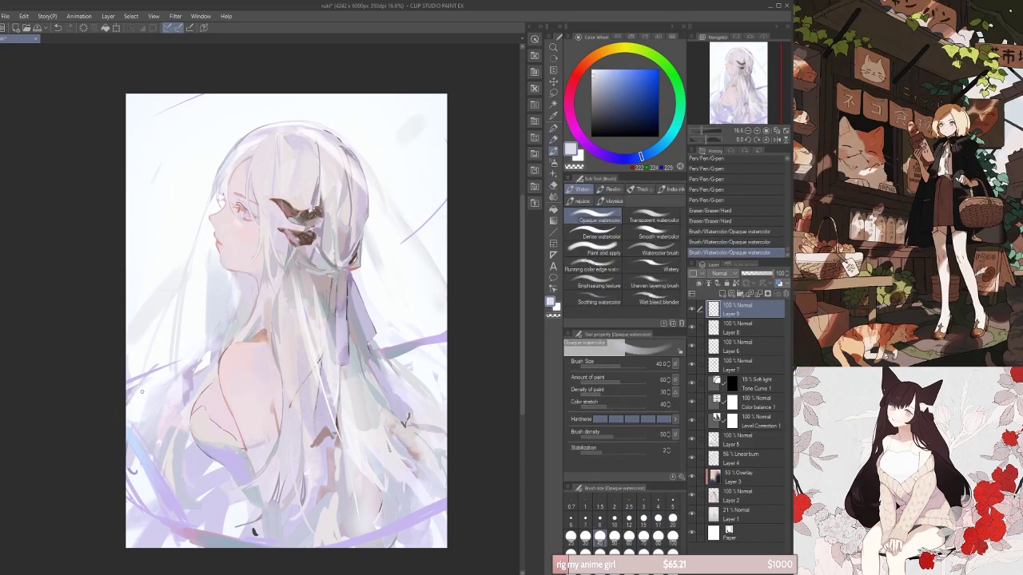
scroll(86, 405, "down", 1)
key("h")
scroll(227, 296, "up", 3)
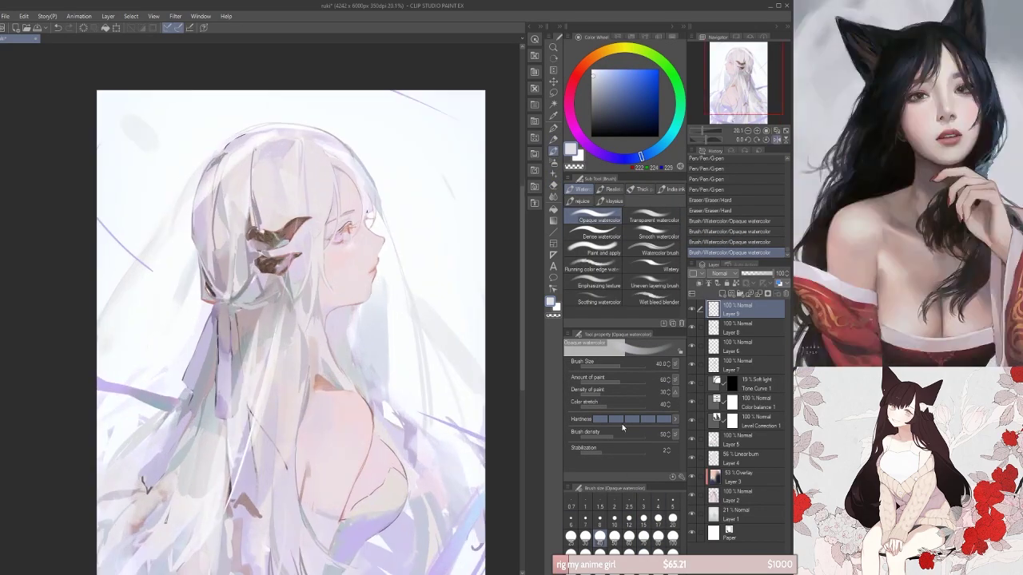
Step: Paint with opaque watercolor at size 60 and try transparent watercolor at size 80 on the hair behind the neck
left_click(227, 296, "alt")
scroll(357, 264, "down", 2)
left_click(357, 264, "alt")
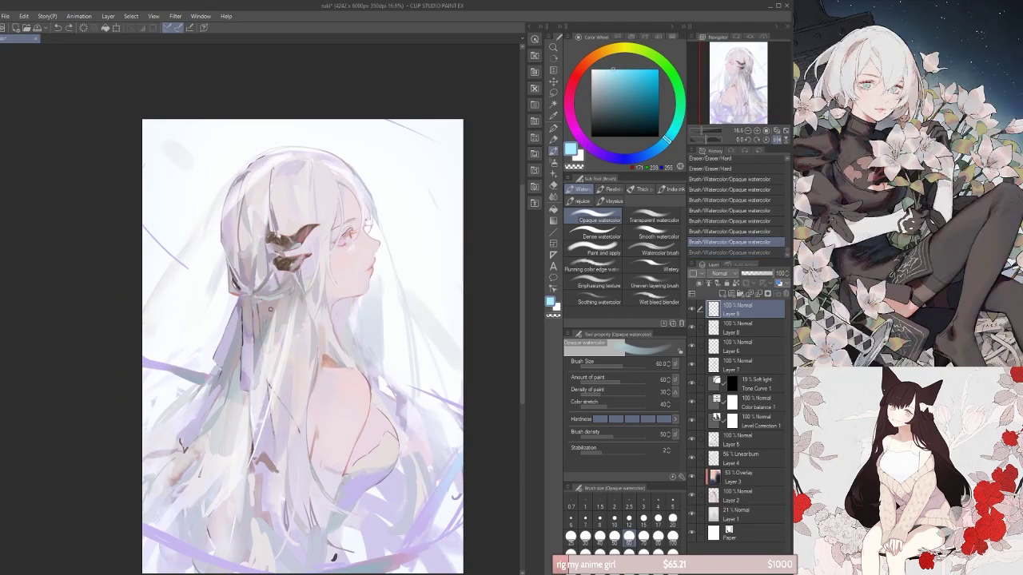
key("b")
left_click_drag(314, 351, 260, 305)
scroll(447, 275, "down", 2)
key("h")
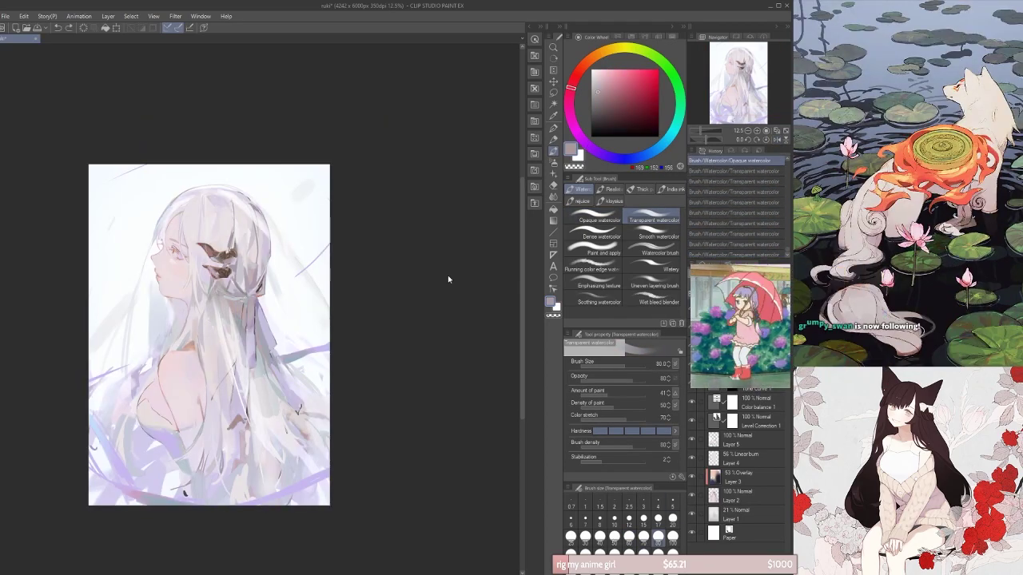
Step: Glaze the hair below the ornament with transparent watercolor at size 80 in sampled lavender and muted purple
left_click(240, 316, "alt")
left_click(246, 342, "alt")
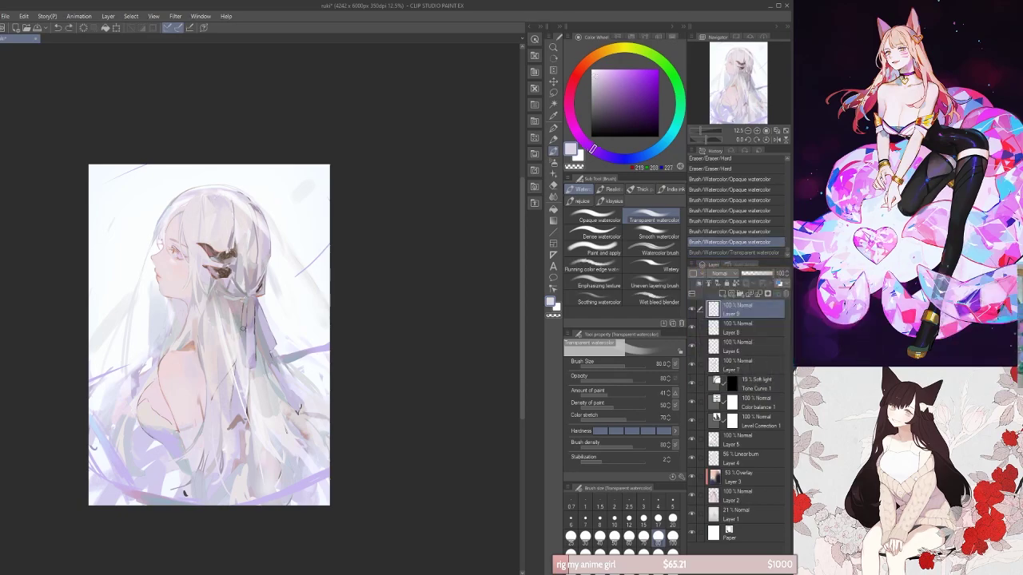
key("h")
key("h")
scroll(228, 274, "up", 2)
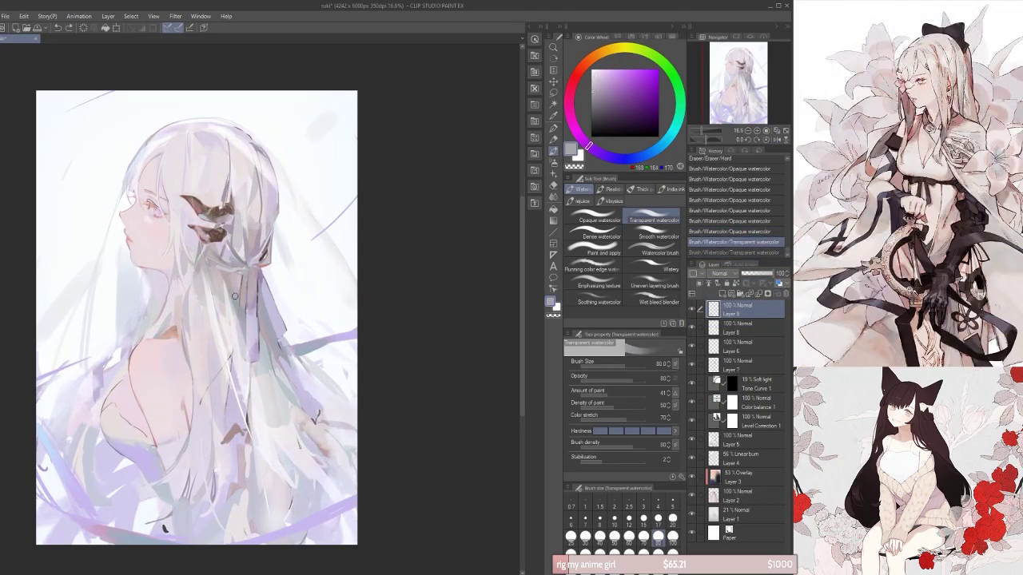
Step: Paint over the figure with transparent watercolor at size 15 in a sampled pale lavender
scroll(233, 276, "down", 1)
left_click(307, 461, "alt")
scroll(307, 461, "up", 1)
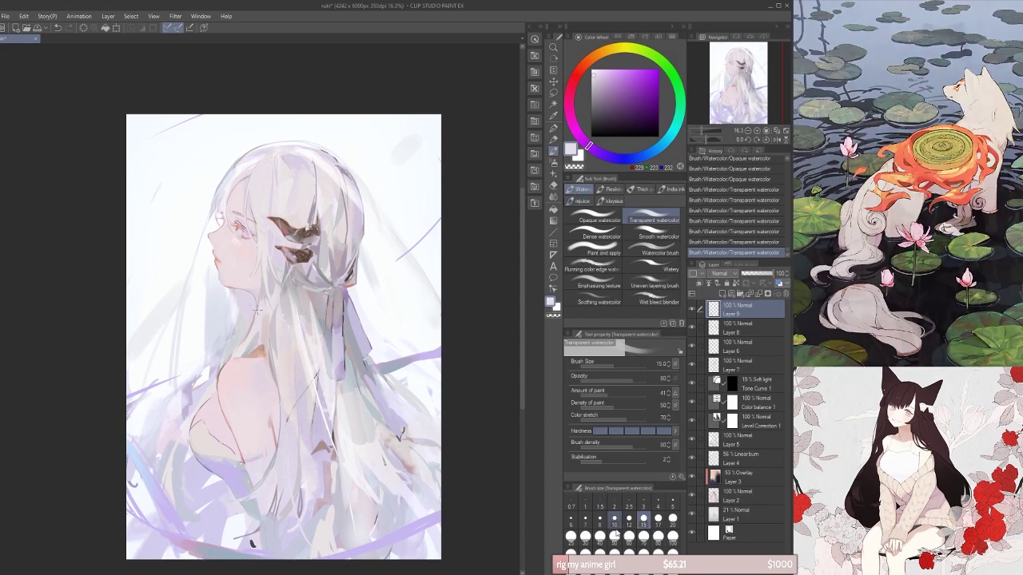
Step: Trim the hair edge above the forehead on Layer 8 with the hard eraser at sizes 17 and 300
scroll(256, 312, "up", 1)
key("e")
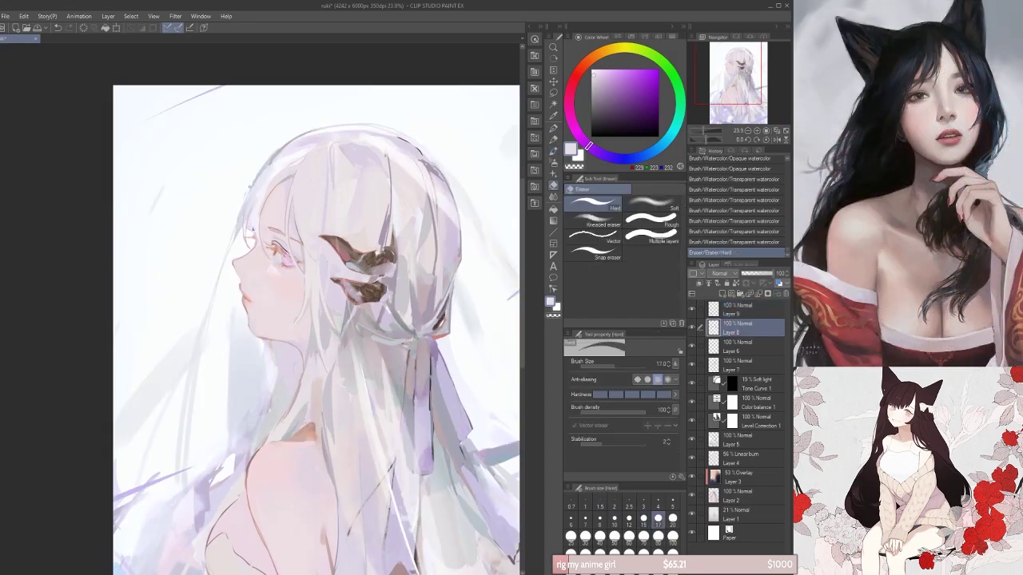
left_click_drag(239, 164, 264, 215)
scroll(256, 312, "down", 2)
key("h")
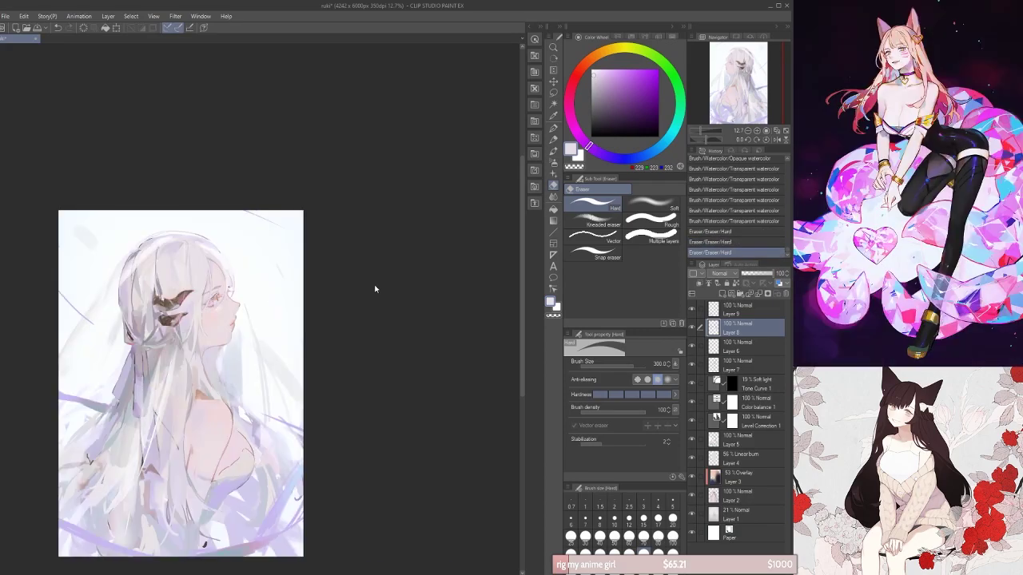
Step: Try a G-pen stroke at size 20, undo it, and erase through the long back hair with the hard eraser at size 300
scroll(377, 290, "up", 2)
key("p")
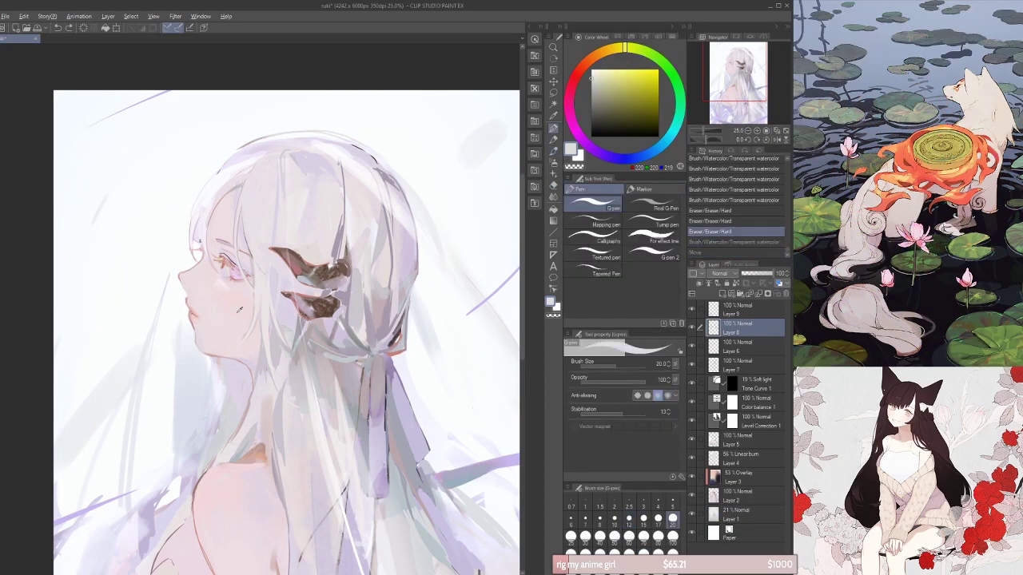
scroll(313, 225, "down", 2)
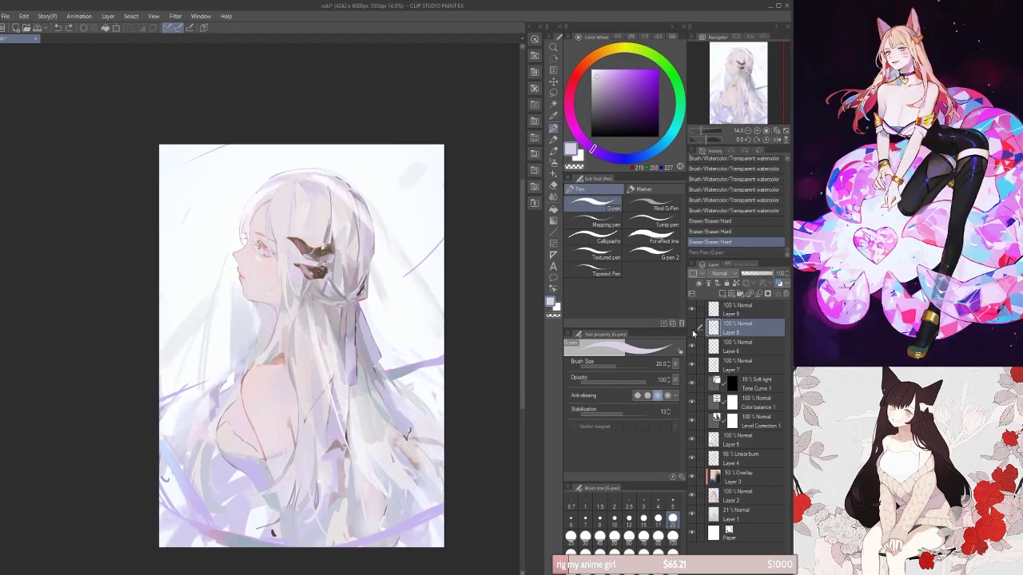
key("e")
left_click_drag(372, 459, 342, 319)
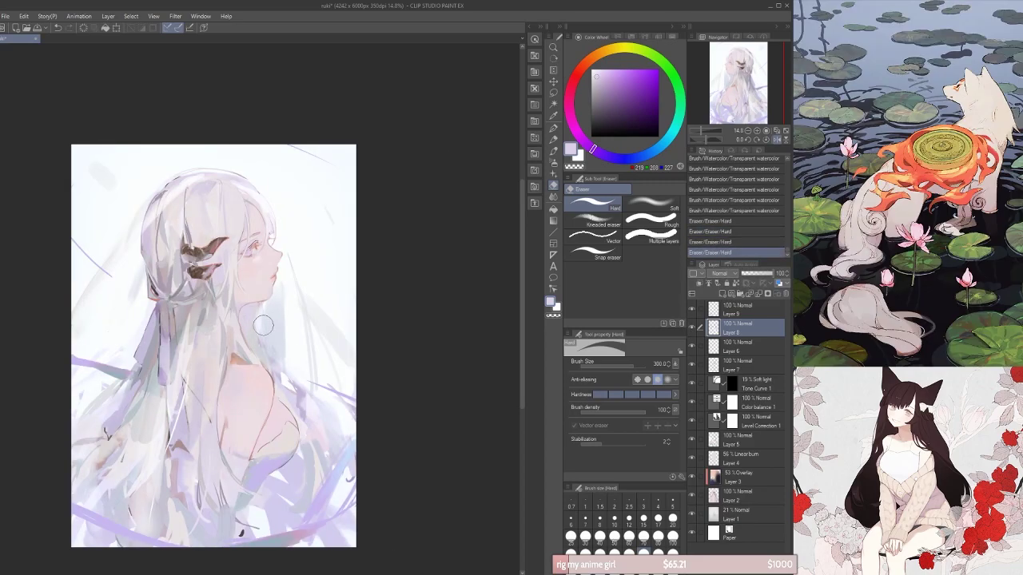
Step: Draw G-pen strokes over the lower figure on Layer 8 and trim the hair with the hard eraser at size 300
key("p")
left_click_drag(278, 386, 276, 535)
key("e")
left_click_drag(368, 447, 343, 336)
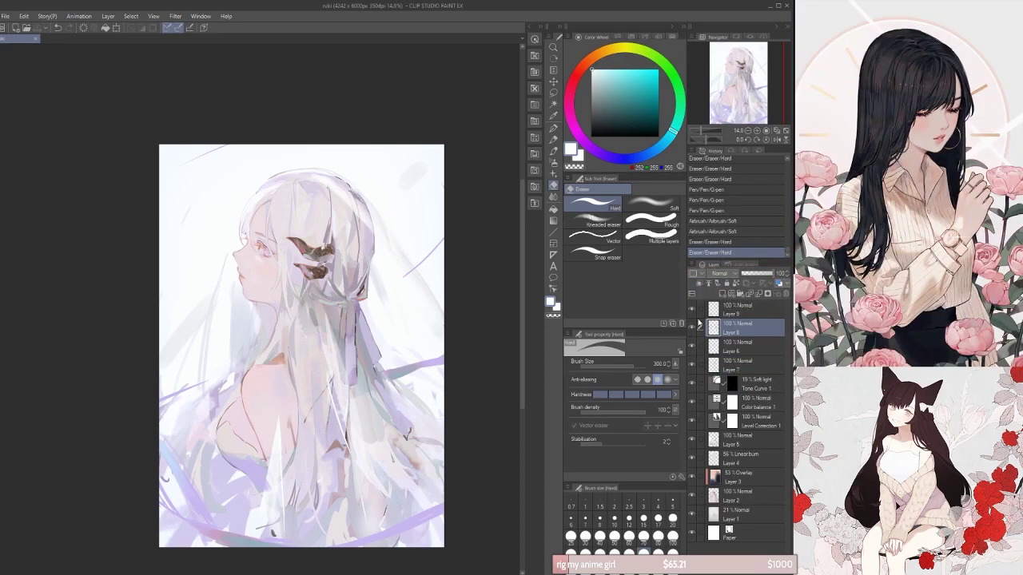
Step: Add G-pen strokes to the hair at size 15 in muted purple and at size 30 in soft sampled tones
key("ctrl+plus")
key("p")
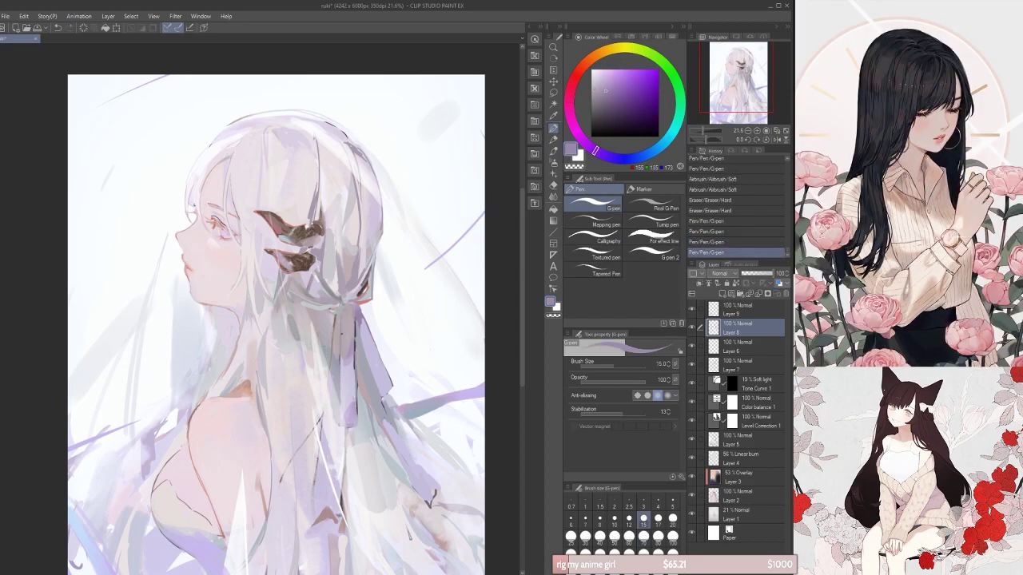
key("bracketright")
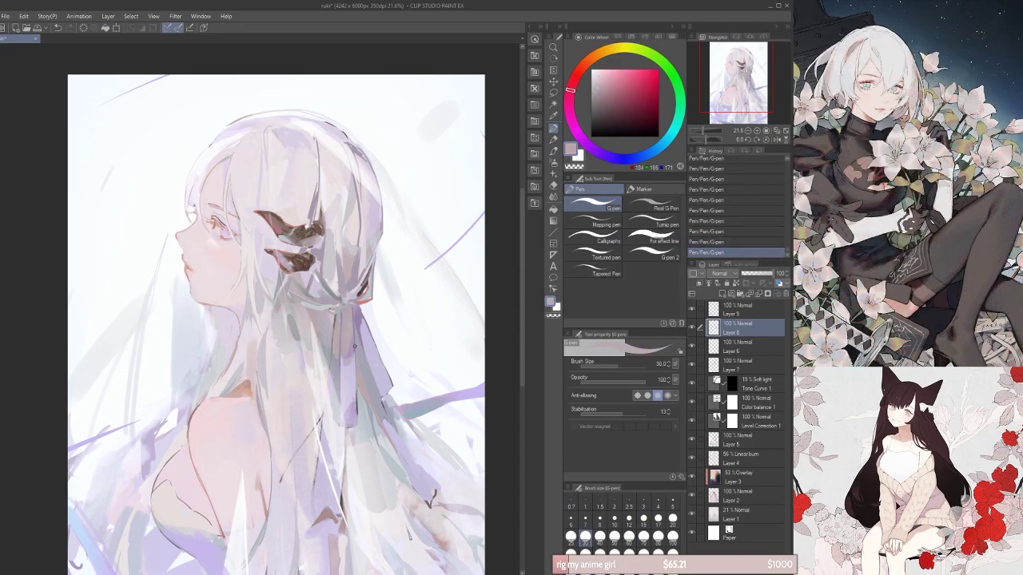
key("ctrl+minus")
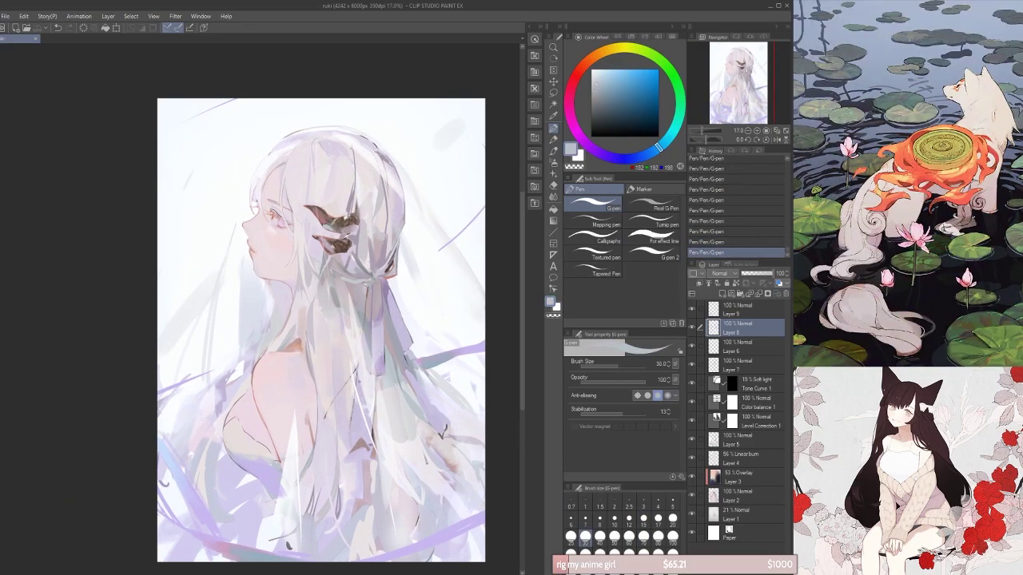
Step: Tint the shoulder area with the soft airbrush at size 80 in pale pink and add grey-blue G-pen strokes at size 60
left_click(302, 330, "alt")
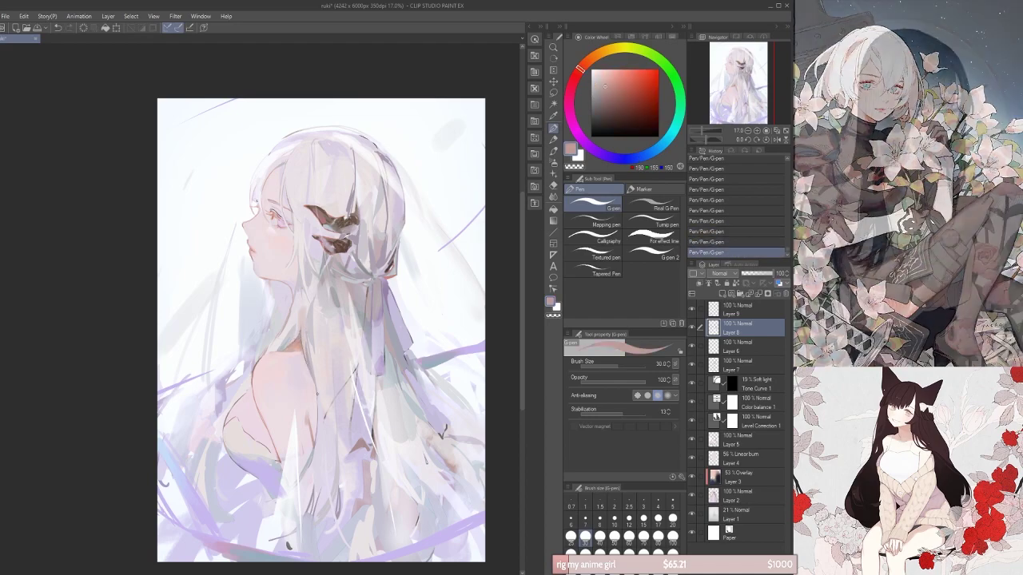
key("b")
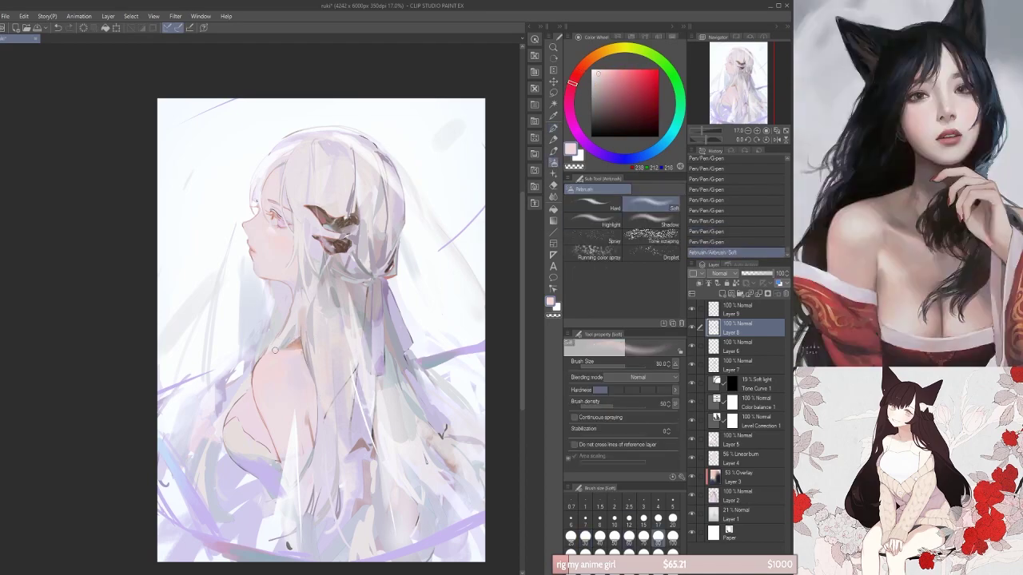
key("p")
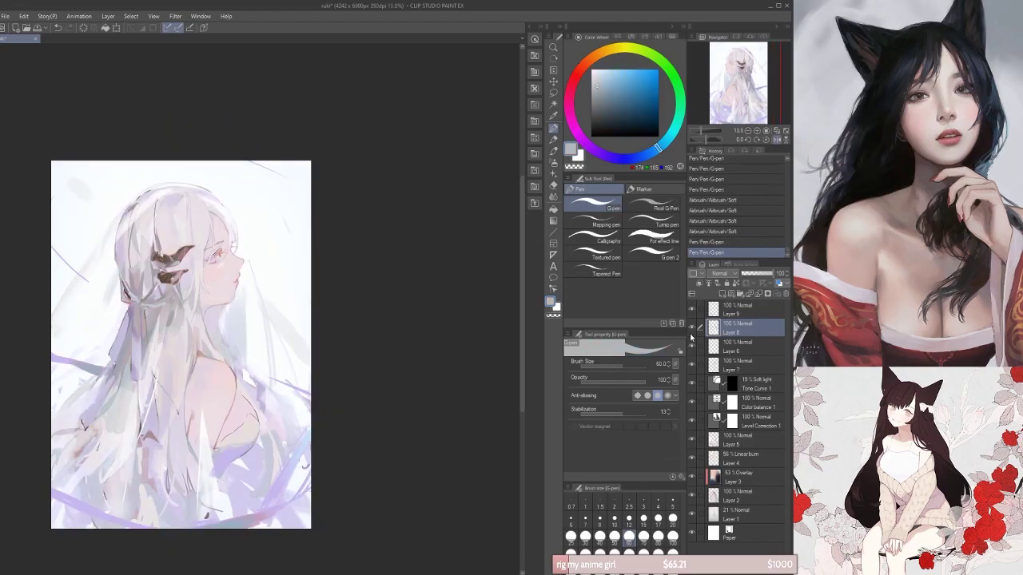
Step: Undo the last G-pen stroke, then lasso areas of Layer 8, shift them slightly and deselect
key("ctrl+z")
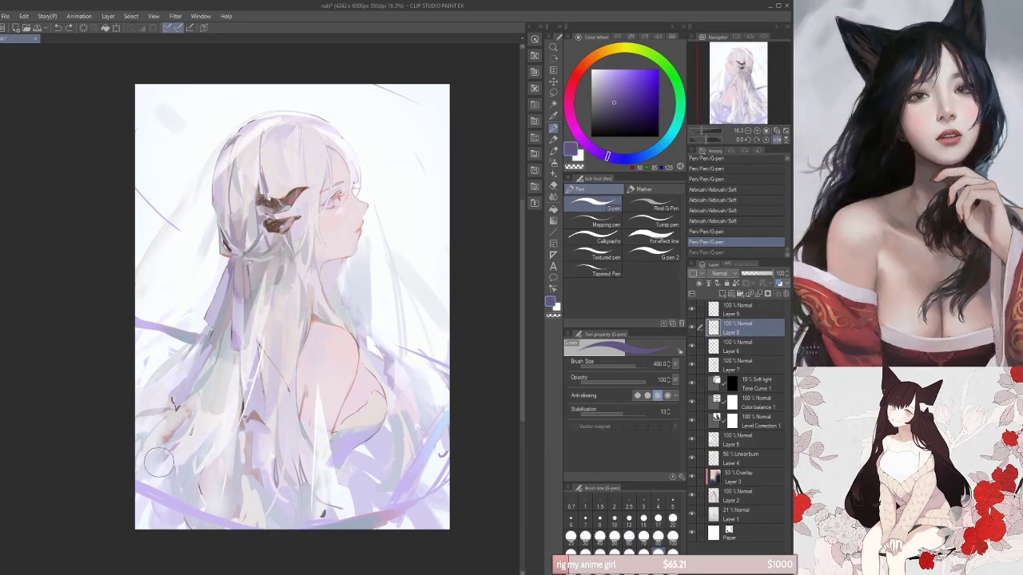
key("m")
left_click_drag(437, 325, 453, 280)
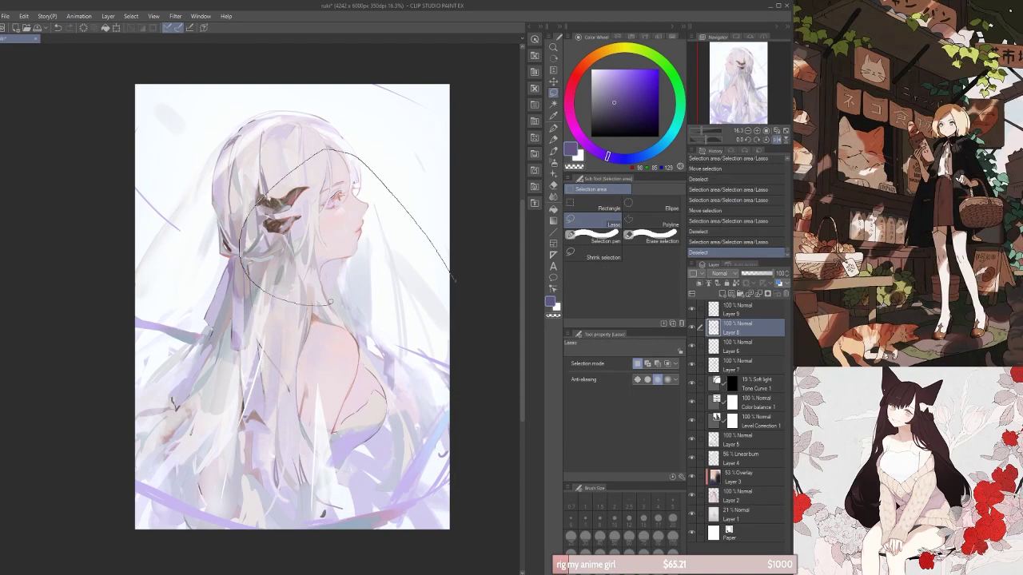
Step: Darken the curved lower ribbon on Layer 9 with the Light running ink brush at size 80 in deep violet
key("b")
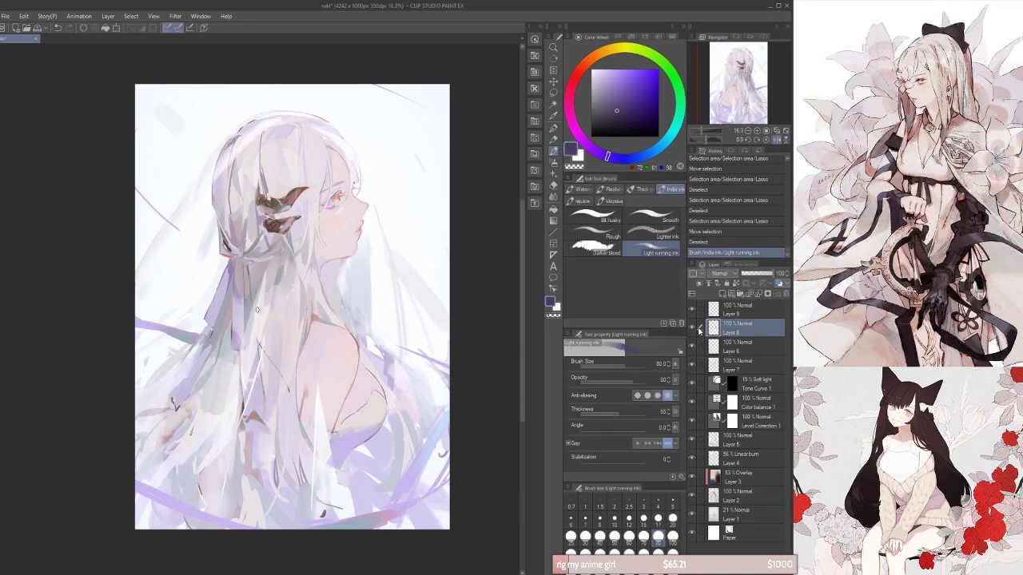
left_click_drag(136, 481, 196, 511)
left_click_drag(187, 510, 238, 527)
key("h")
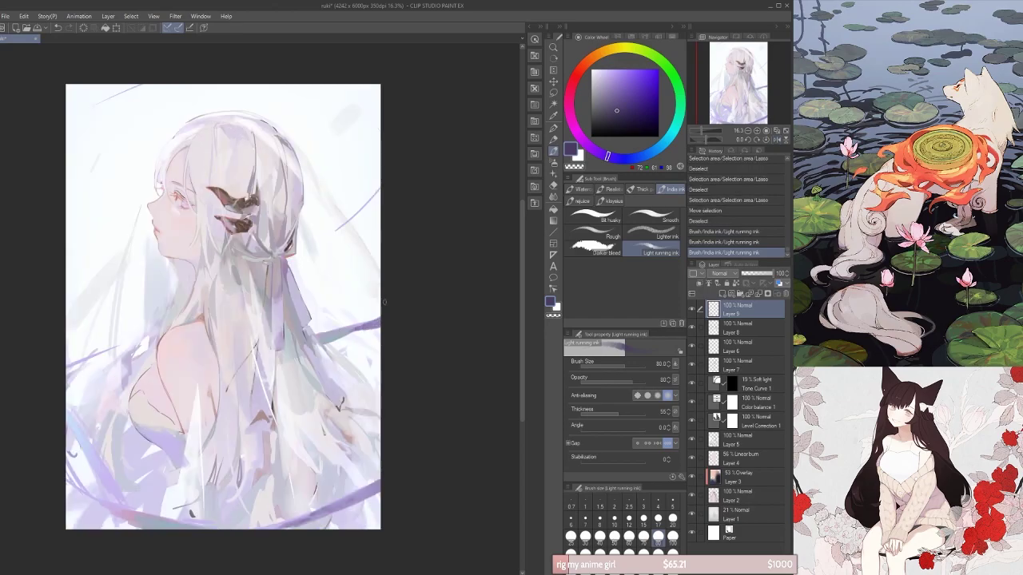
scroll(142, 528, "down", 1)
left_click_drag(169, 429, 164, 426)
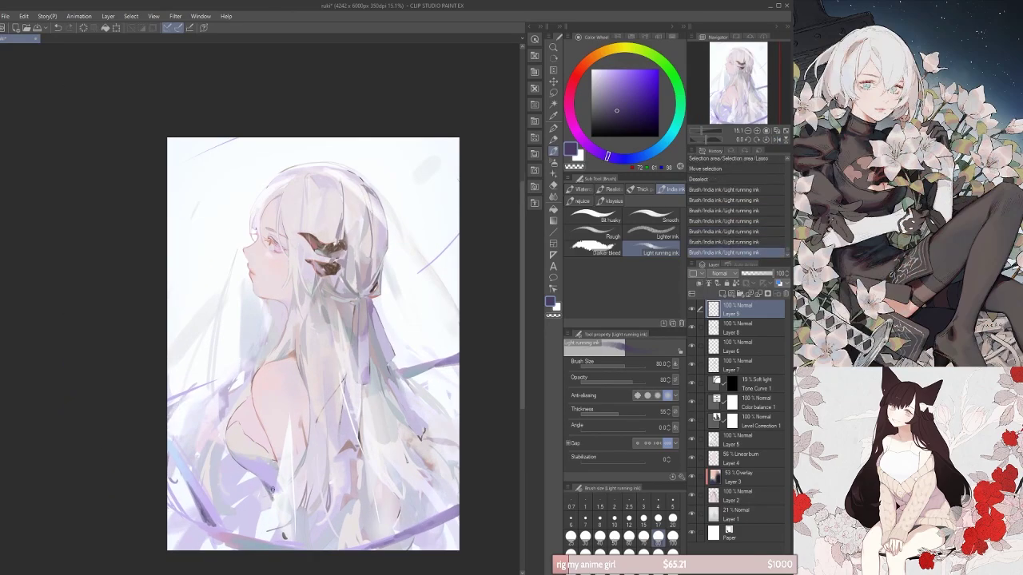
Step: Sample a grey-violet, compare with Layer 9 hidden and trim its strokes with the hard eraser at size 70
left_click(371, 319, "alt")
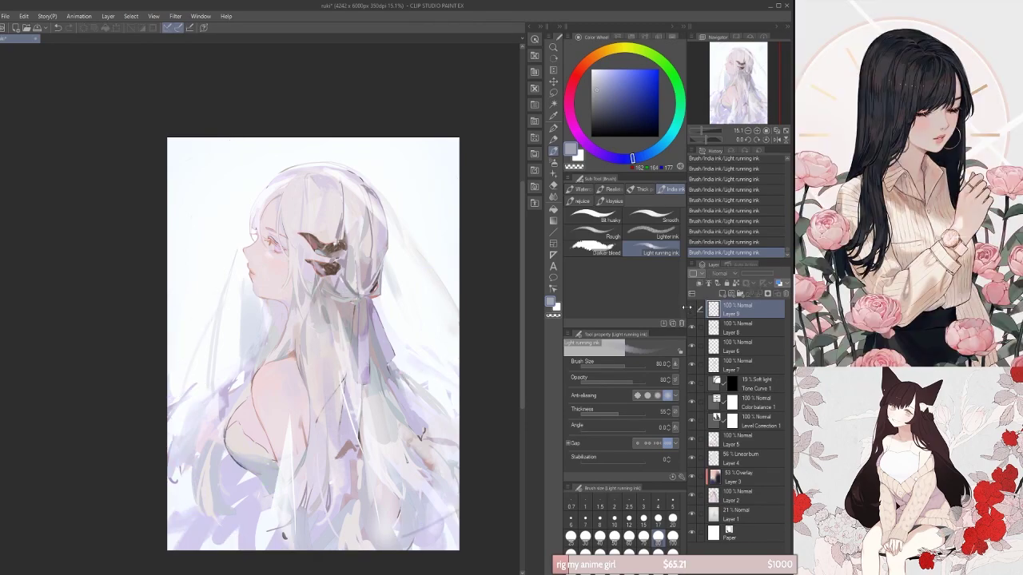
key("e")
left_click_drag(352, 351, 362, 361)
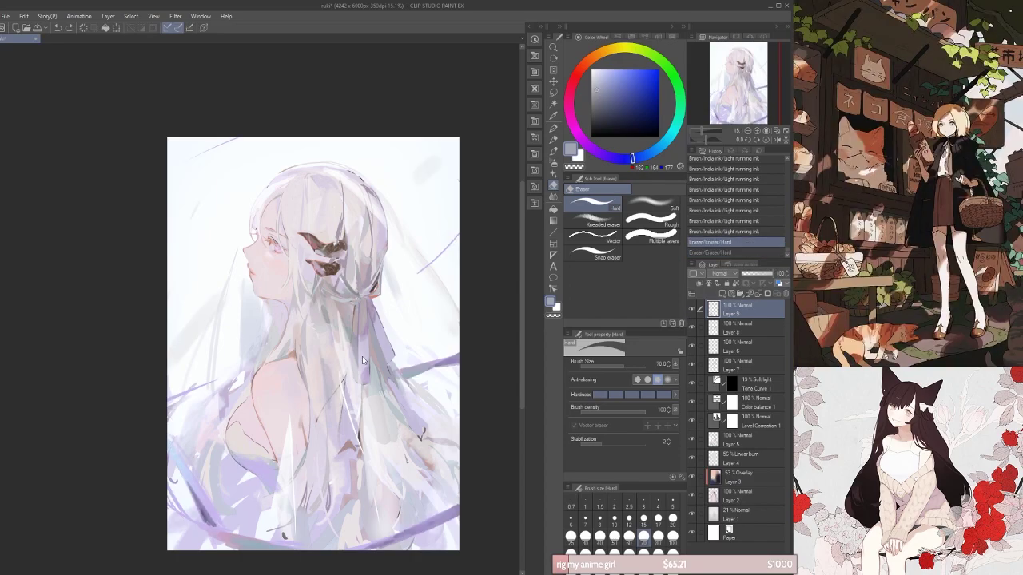
key("h")
key("h")
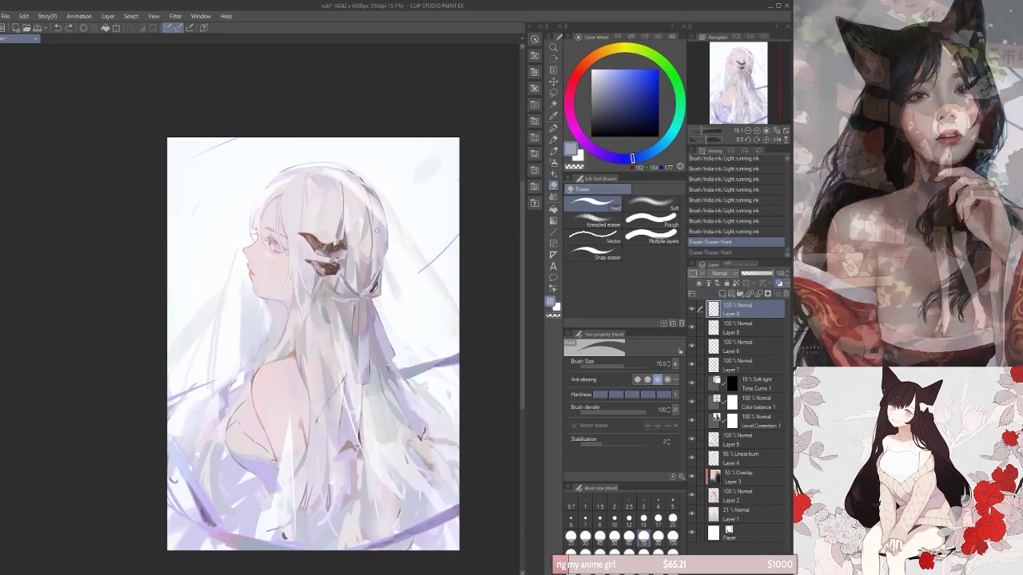
Step: Try Light running ink at size 80 by the dress, then dab sampled colour at size 250 in the upper background
key("b")
left_click_drag(279, 427, 266, 467)
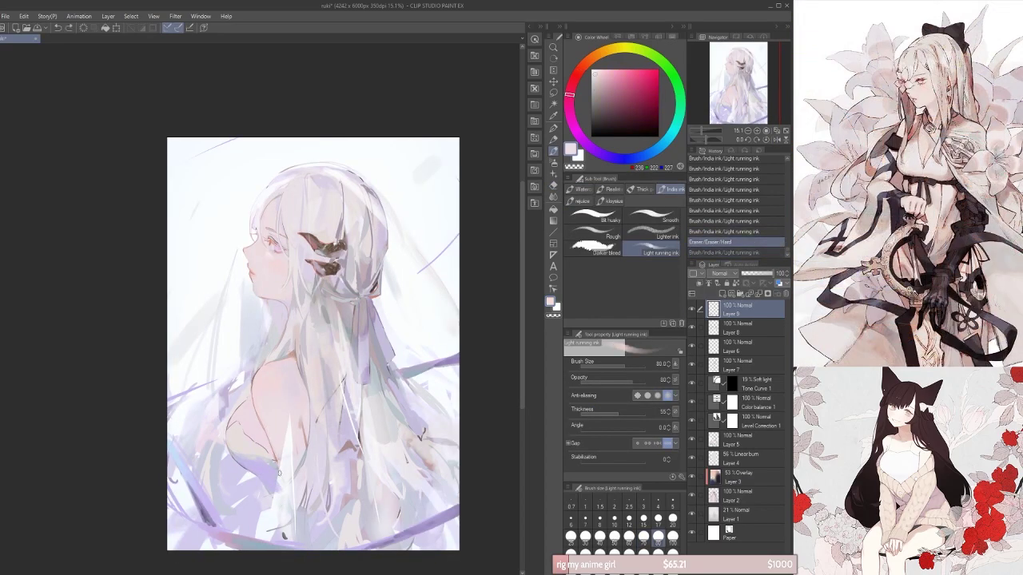
key("bracketright")
key("bracketright")
key("bracketright")
key("bracketright")
key("bracketright")
key("bracketright")
left_click(392, 260, "alt")
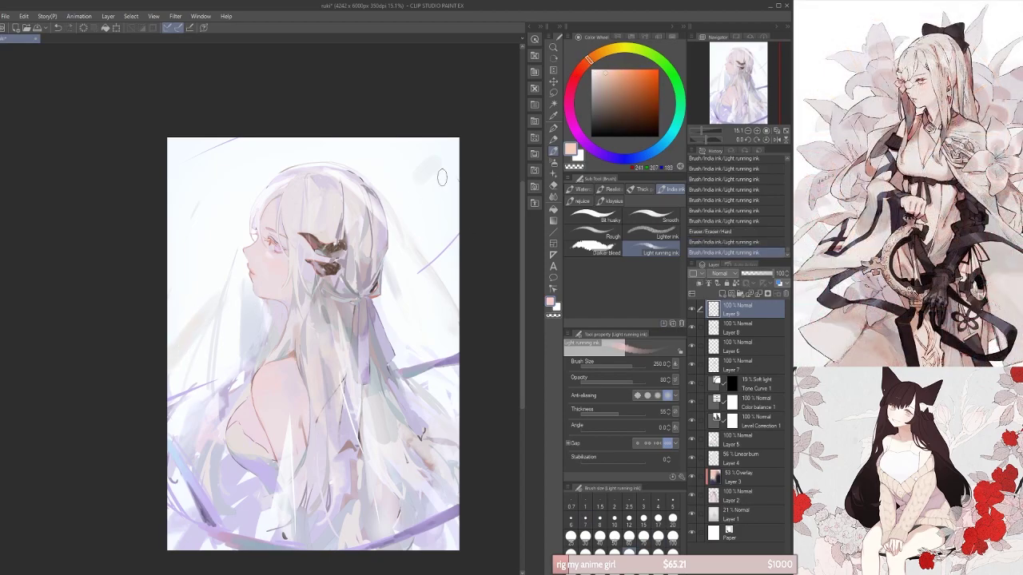
left_click_drag(442, 177, 440, 164)
left_click(438, 158, "alt")
Step: Erase the thin purple line beside the veil, redraw it with the G-pen at size 20 in sampled violet, and undo the last stroke
key("e")
left_click_drag(420, 263, 458, 243)
key("p")
left_click(447, 249, "alt")
key("ctrl+z")
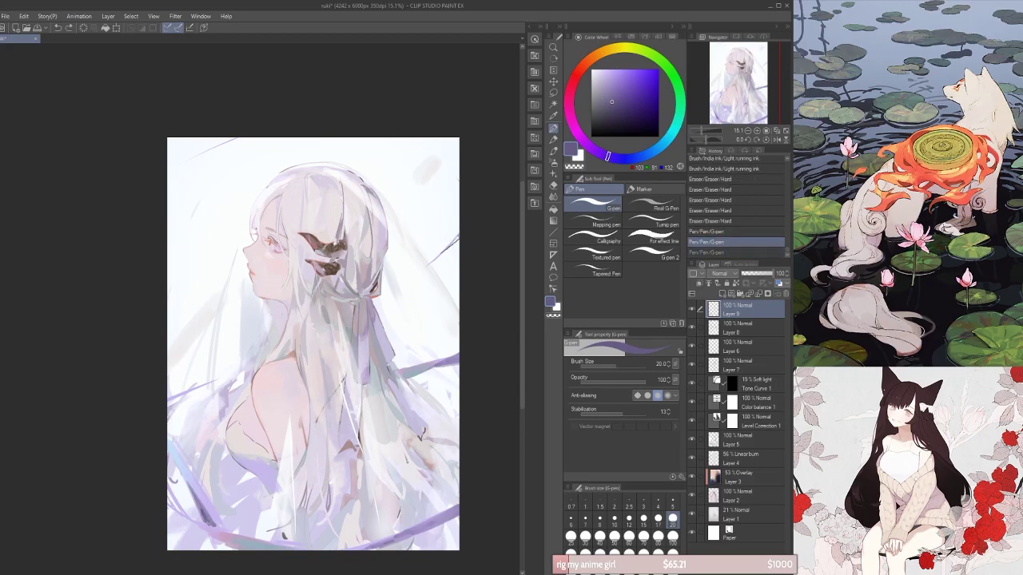
Step: Compare the painting with and without the latest G-pen strokes on the background line
scroll(476, 222, "down", 2)
key("ctrl+z")
key("ctrl+z")
key("ctrl+y")
key("ctrl+y")
scroll(474, 224, "up", 3)
key("ctrl+z")
key("ctrl+z")
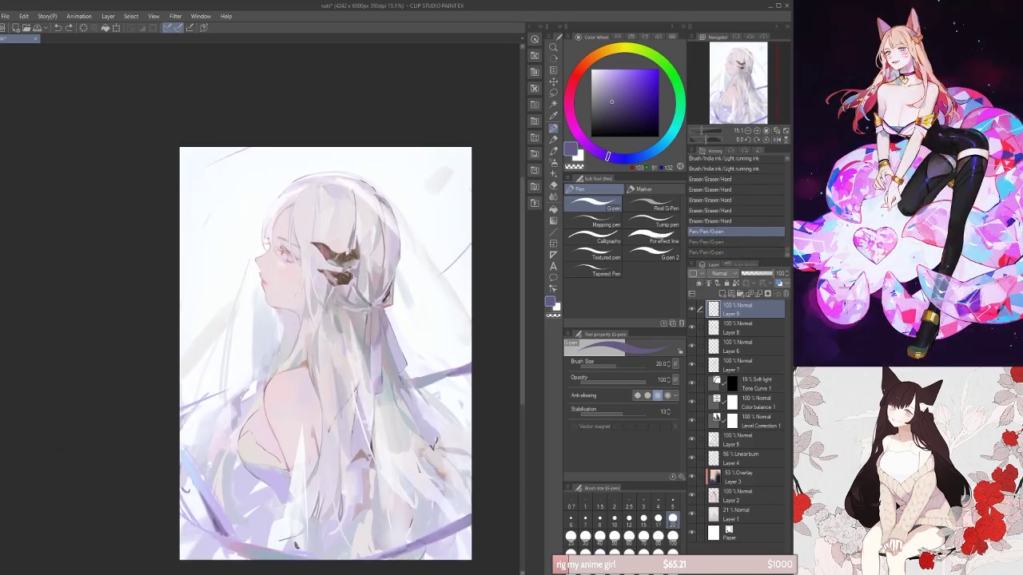
key("ctrl+y")
key("ctrl+y")
Step: Paint a G-pen dab at size 40 in a sampled colour by the upper arm and pick up a pale pink
left_click(309, 394, "alt")
key("bracketright")
key("bracketright")
key("bracketright")
left_click_drag(309, 394, 312, 391)
left_click(331, 483, "alt")
Step: Add a new raster layer and dab pink and white G-pen marks at size 40 on the hair
key("ctrl+shift+n")
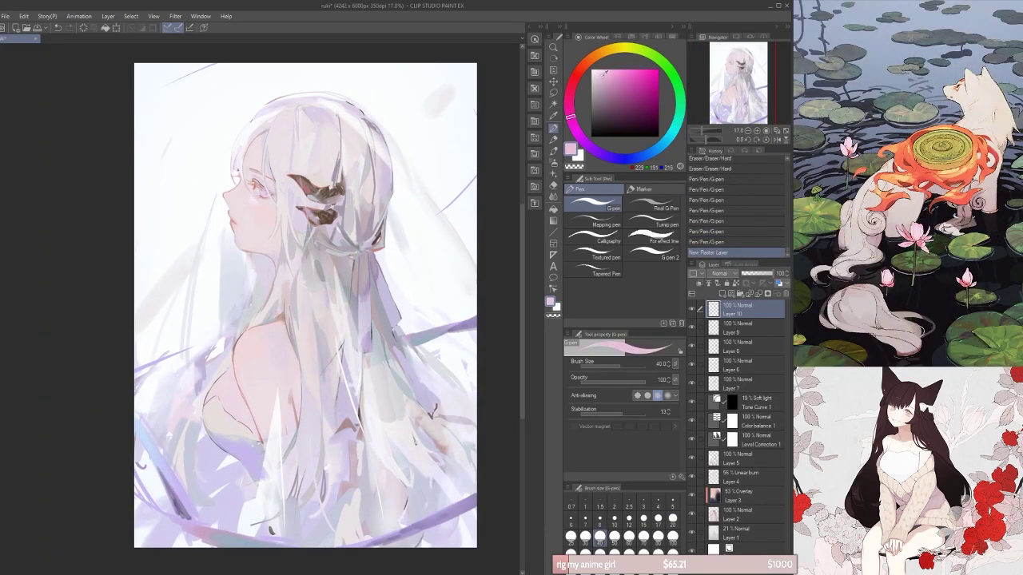
left_click_drag(398, 406, 395, 400)
left_click_drag(323, 114, 325, 117)
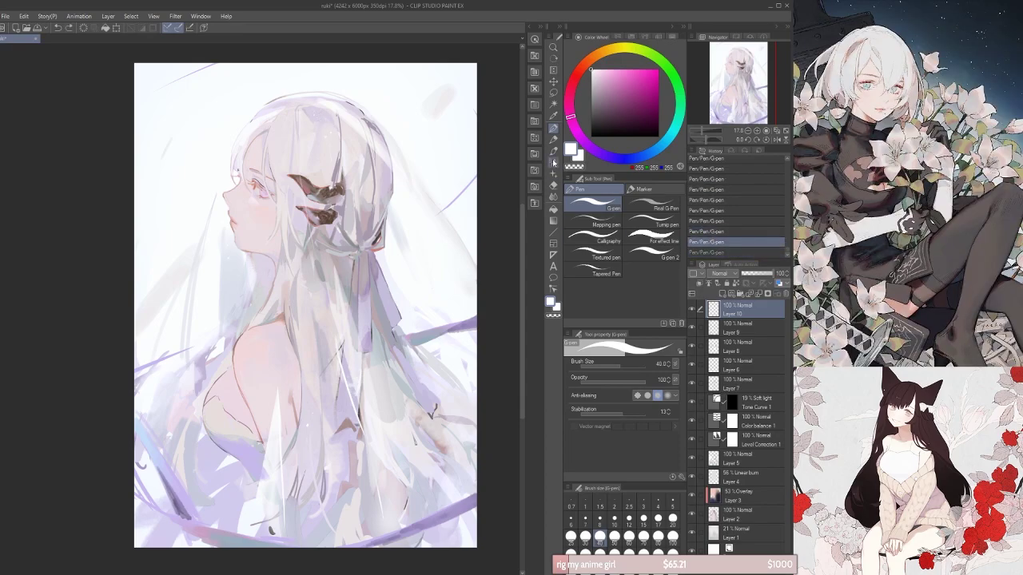
Step: Scatter white particles over the painting with the Dust brush at size 1200 on Layer 10
left_click(553, 160)
scroll(206, 336, "down", 2)
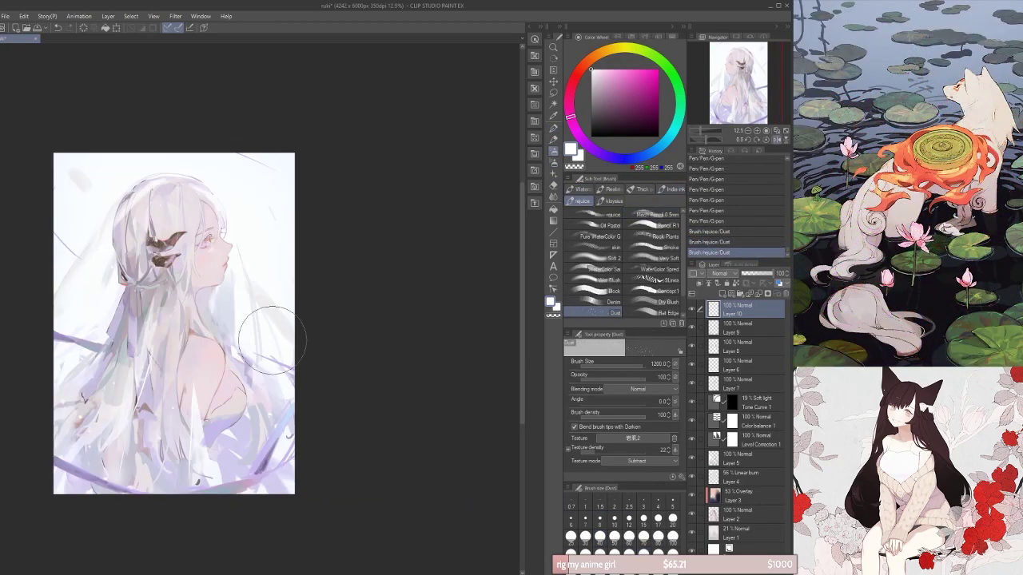
scroll(366, 172, "up", 1)
Step: Clean up Layer 10 with the hard eraser, add pale lavender G-pen dabs at size 40 and undo the last two strokes
key("e")
key("p")
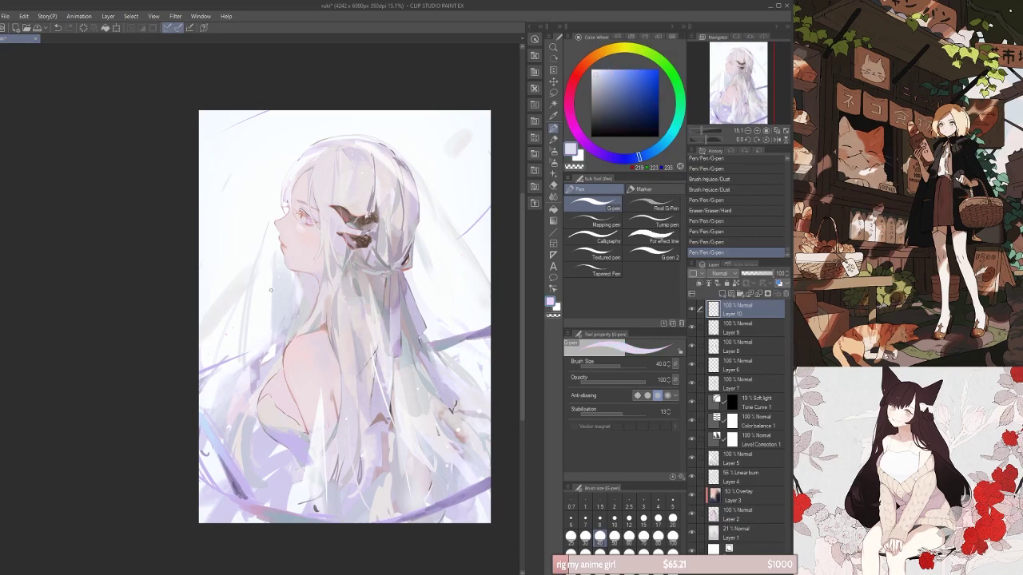
key("ctrl+z")
key("ctrl+z")
key("e")
Step: Sample colour at the jaw and clean the face's profile on Layer 9 with the G-pen at size 17 in near-white
key("i")
scroll(403, 194, "up", 3)
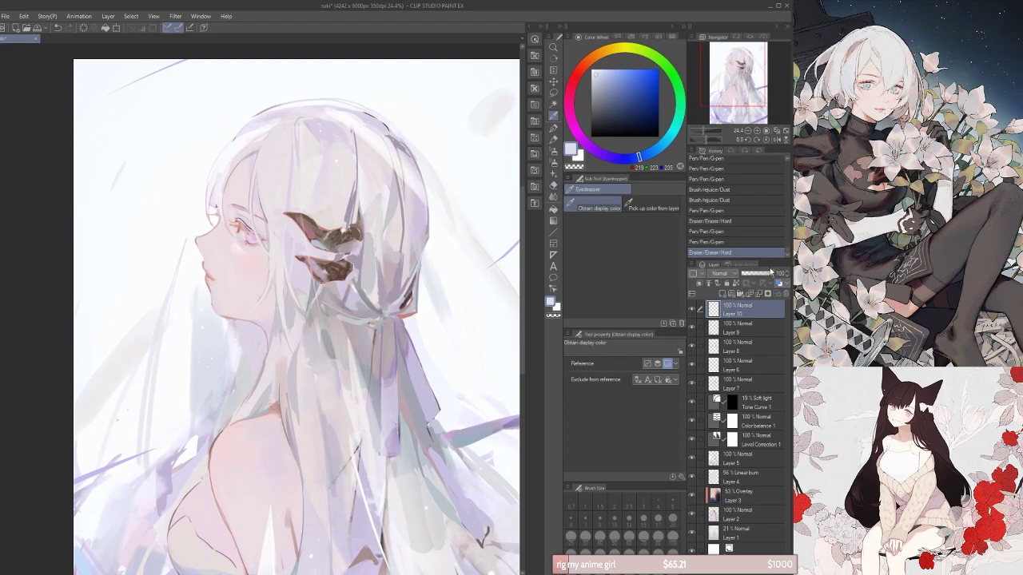
left_click(215, 301)
key("p")
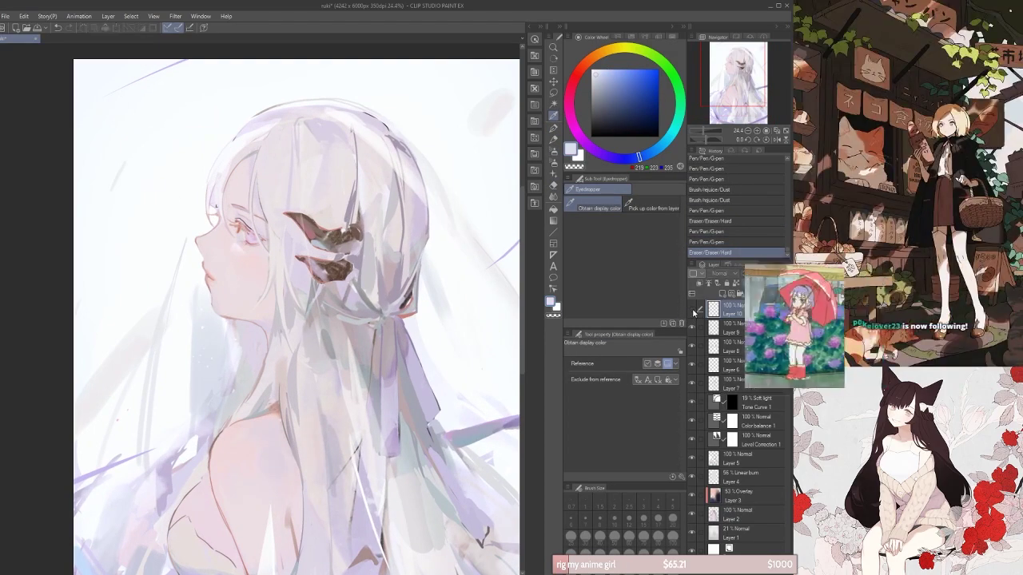
scroll(214, 301, "up", 2)
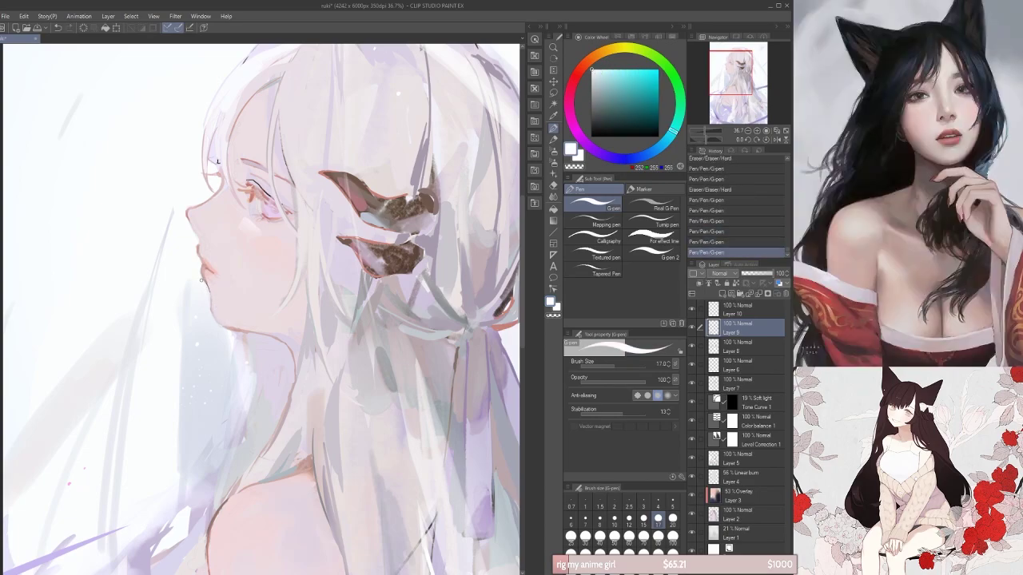
scroll(263, 312, "up", 1)
Step: Refine the nose, lip and chin contours with the G-pen at size 17 in muted pink, dark red-brown and pale pink
scroll(274, 297, "down", 5)
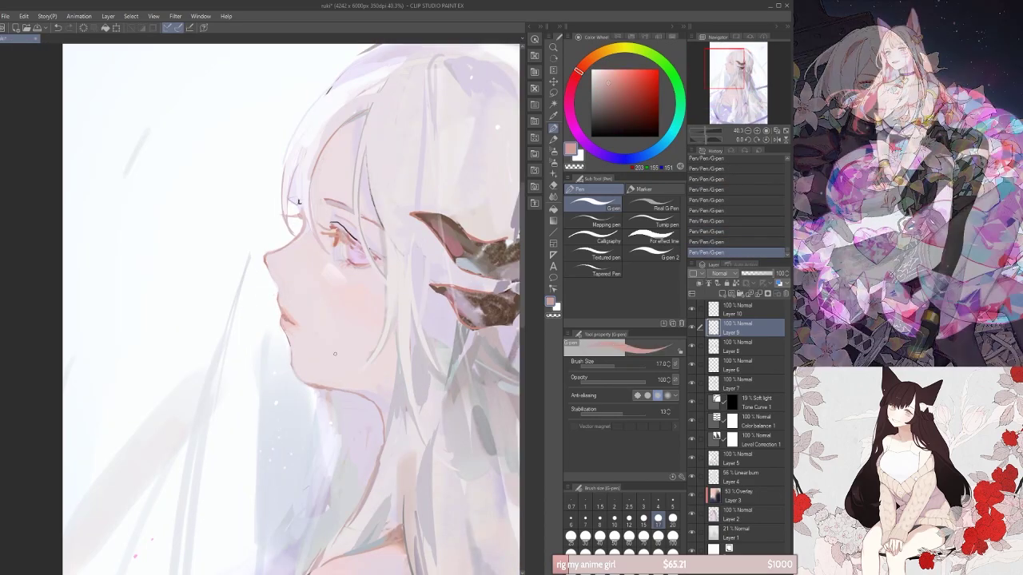
scroll(377, 222, "up", 5)
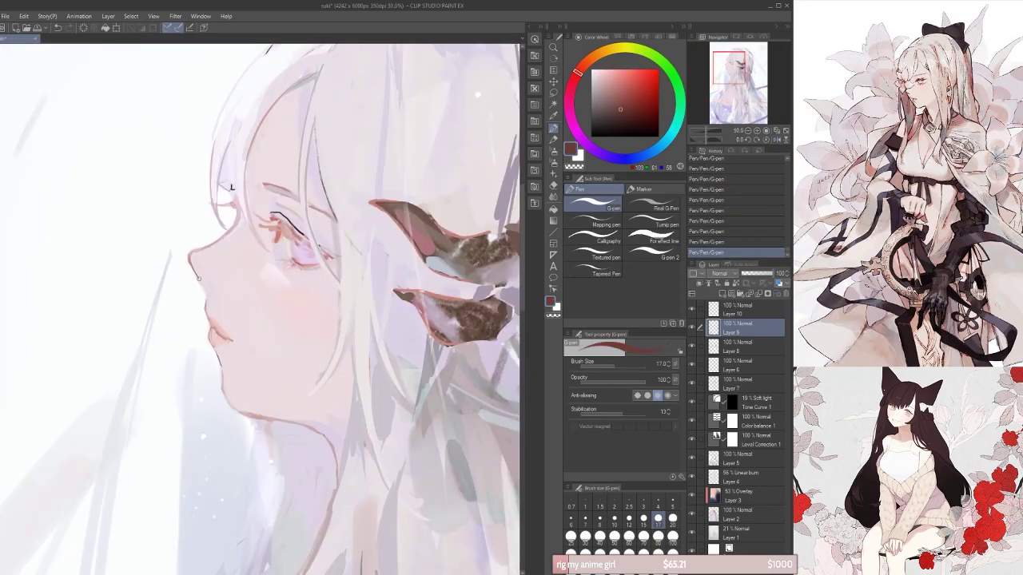
scroll(334, 302, "down", 5)
scroll(334, 302, "up", 4)
key("h")
scroll(335, 302, "down", 4)
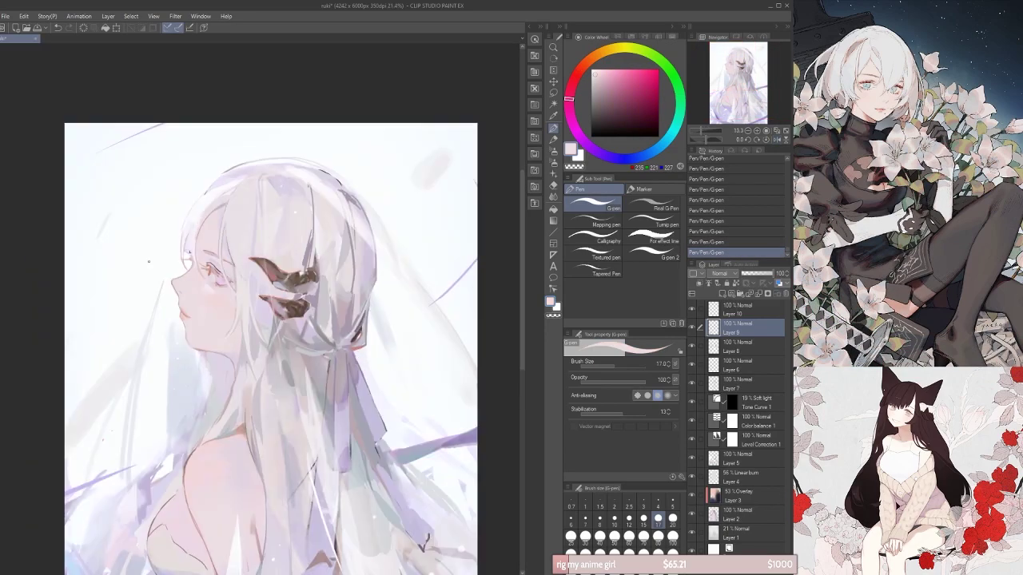
Step: Clean up stray paint around the face's profile on Layer 9 with the hard eraser
scroll(203, 282, "up", 4)
scroll(264, 312, "down", 4)
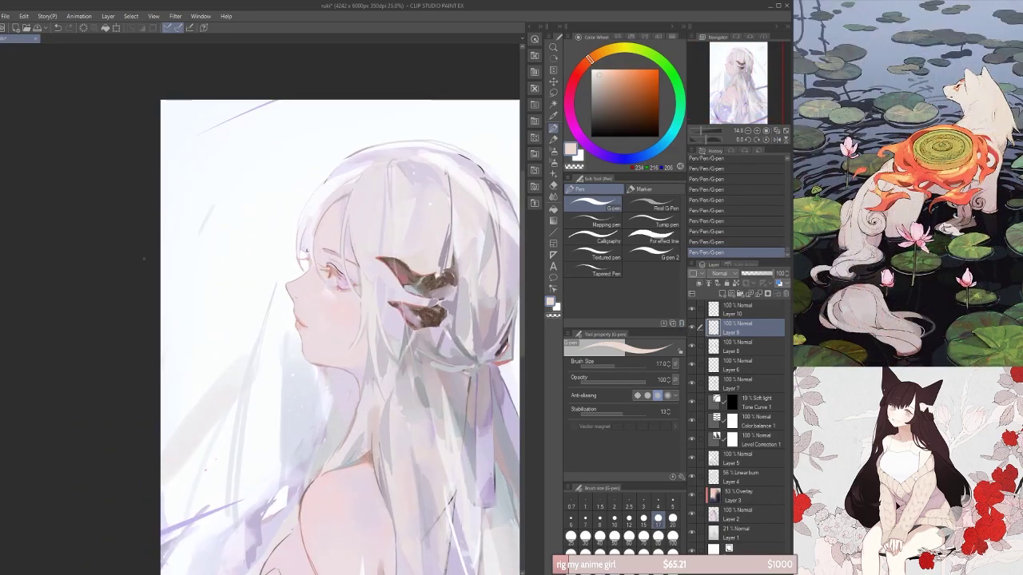
key("e")
scroll(231, 246, "up", 3)
Step: Add fine lines to the girl's face on Layer 9 with the Pencil R1 brush at size 15 in muted pink and brown
key("b")
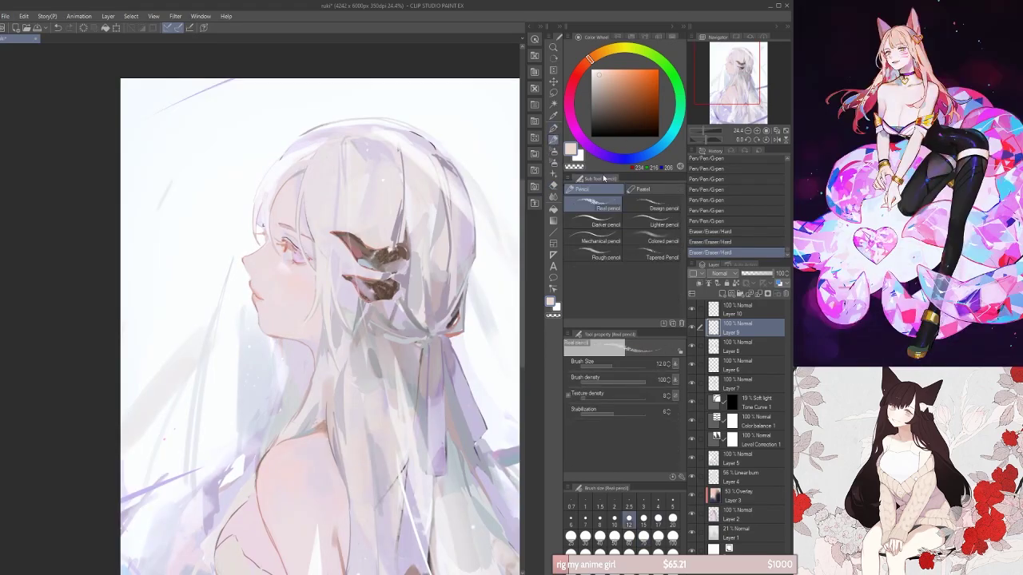
key("h")
scroll(320, 319, "down", 2)
key("h")
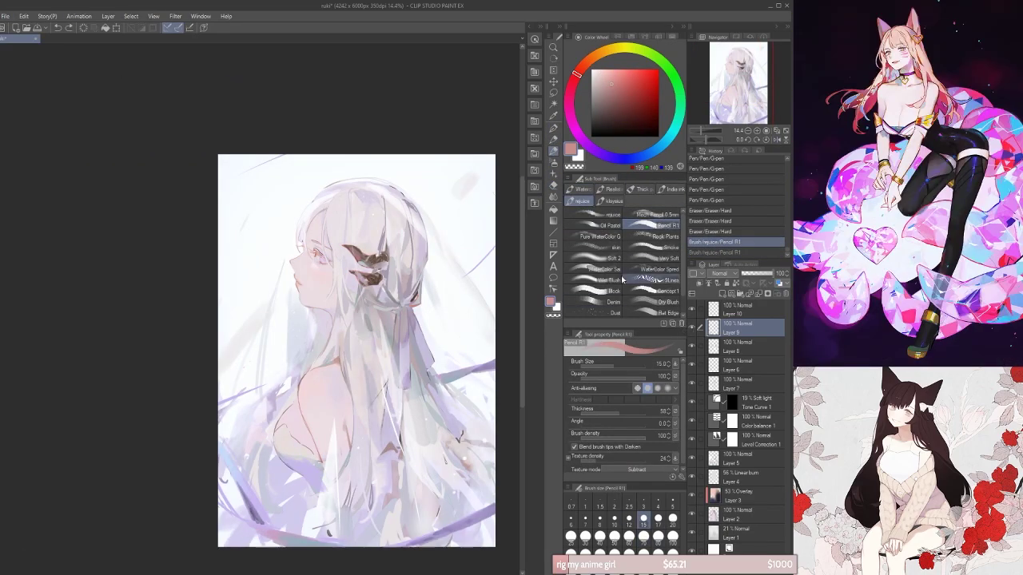
scroll(330, 238, "up", 4)
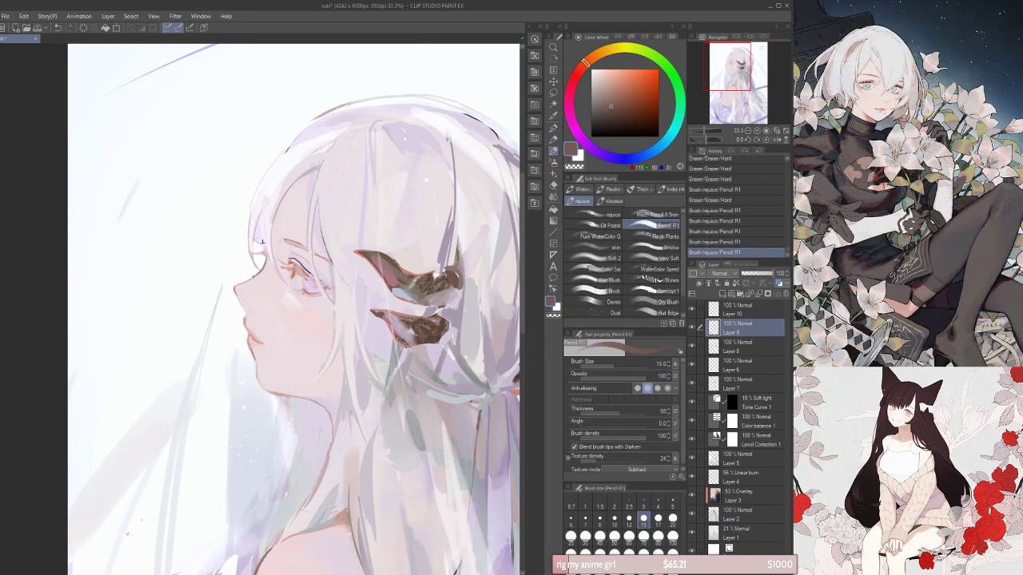
scroll(261, 240, "down", 4)
scroll(236, 182, "up", 5)
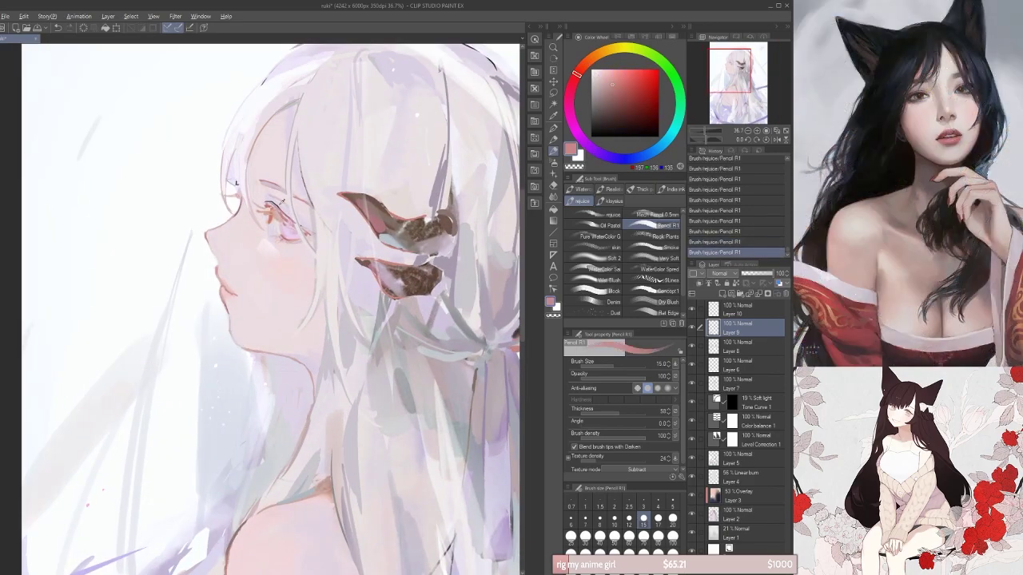
Step: Sample colours at the eye and nose bridge and refine the far lashes with Pencil R1 at size 15 in muted red
left_click(279, 201, "alt")
scroll(240, 239, "down", 1)
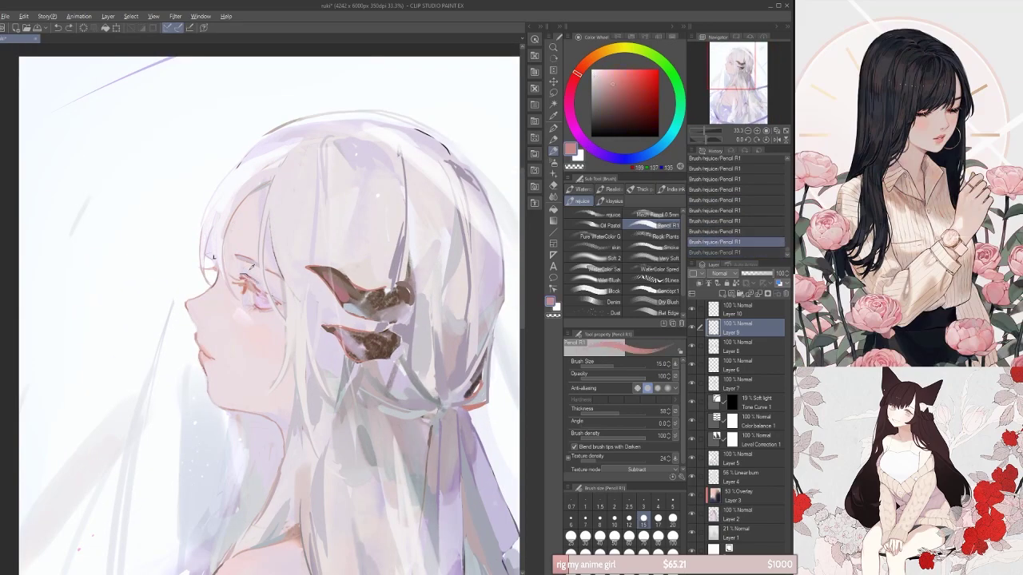
left_click(214, 256, "alt")
left_click(213, 256)
scroll(214, 256, "down", 3)
scroll(240, 240, "up", 4)
left_click(243, 287, "alt")
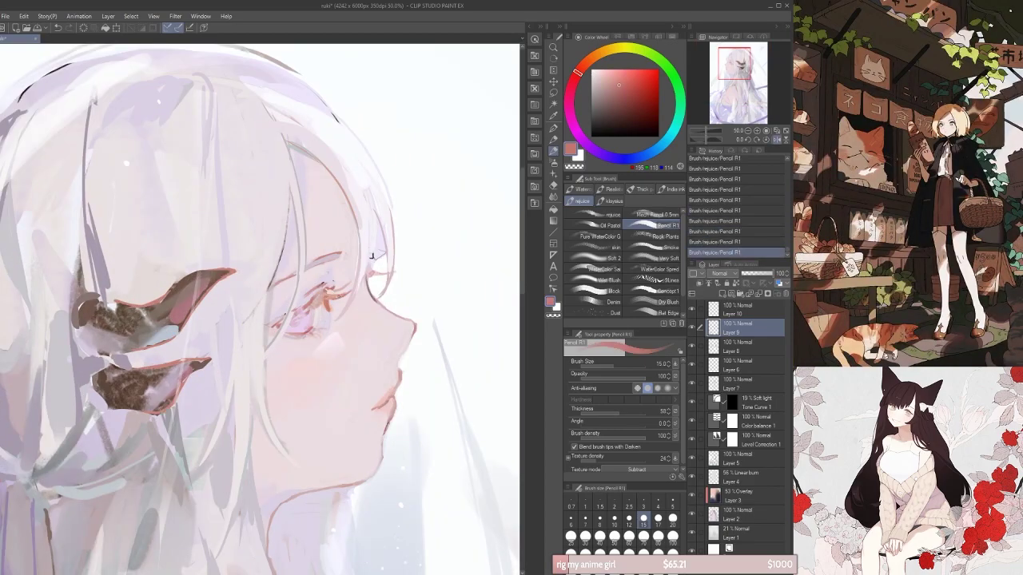
Step: Undo the last four Pencil R1 strokes, sample white from the background and retouch the profile's edge at size 15
scroll(240, 240, "down", 3)
scroll(102, 250, "up", 4)
scroll(147, 289, "down", 3)
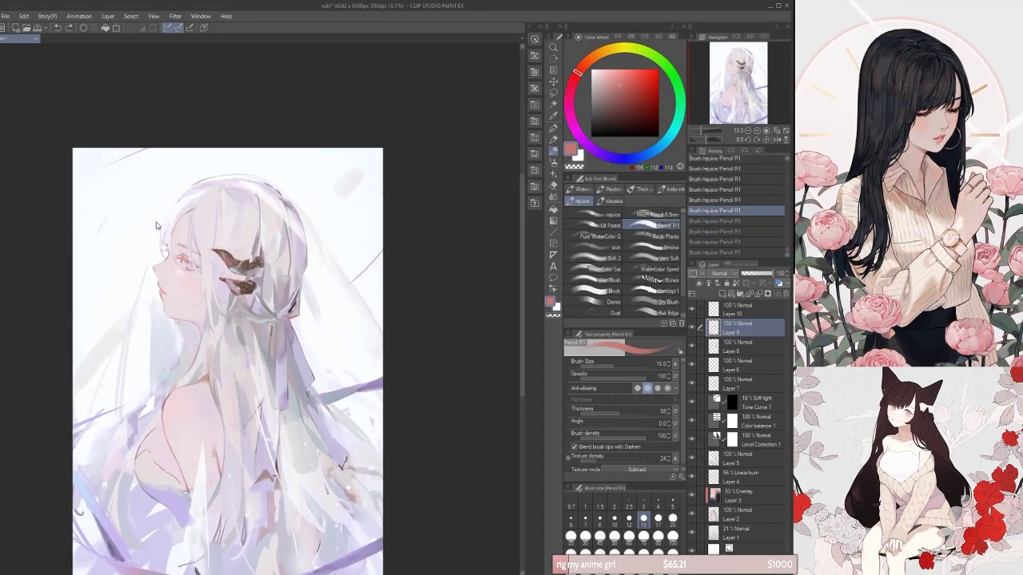
scroll(147, 289, "up", 4)
left_click(147, 290, "alt")
scroll(147, 290, "down", 2)
key("h")
scroll(344, 223, "up", 2)
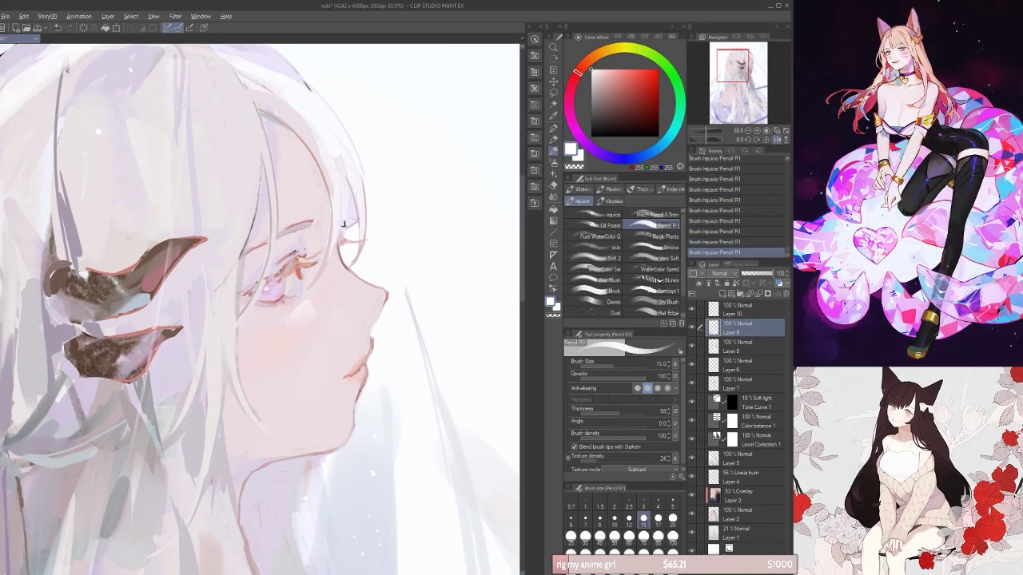
Step: Sample dusty pink near the brow, touch up the far lashes with Pencil R1 and eraser, and undo the last stroke
scroll(344, 223, "down", 3)
scroll(340, 220, "up", 4)
left_click(336, 216, "alt")
scroll(335, 215, "down", 3)
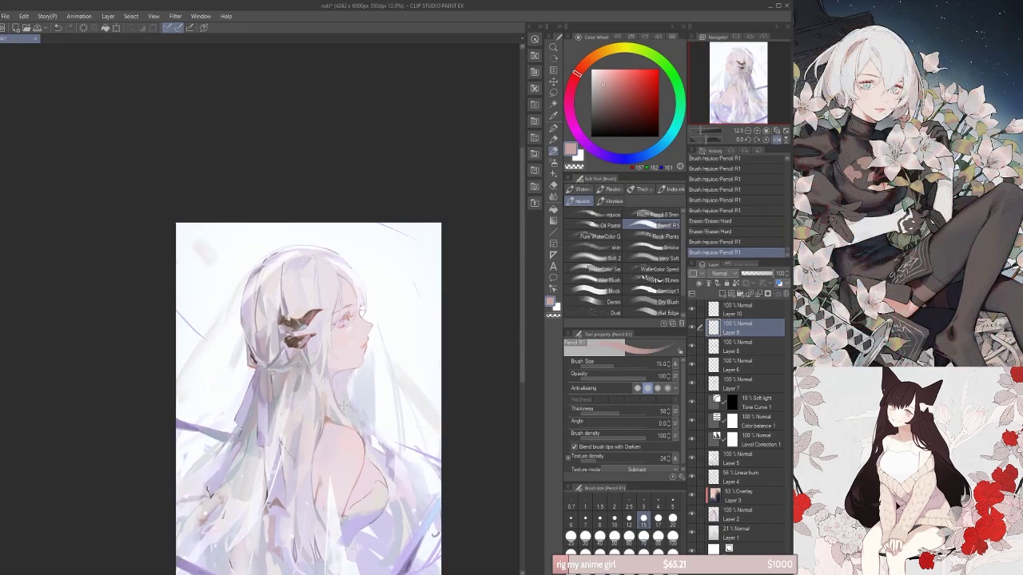
scroll(336, 214, "up", 3)
key("ctrl+z")
Step: Sample muted red by the cheek's hair strands and strengthen the facial lines with Pencil R1 at size 15
scroll(375, 421, "up", 1)
scroll(375, 421, "down", 3)
scroll(375, 421, "up", 3)
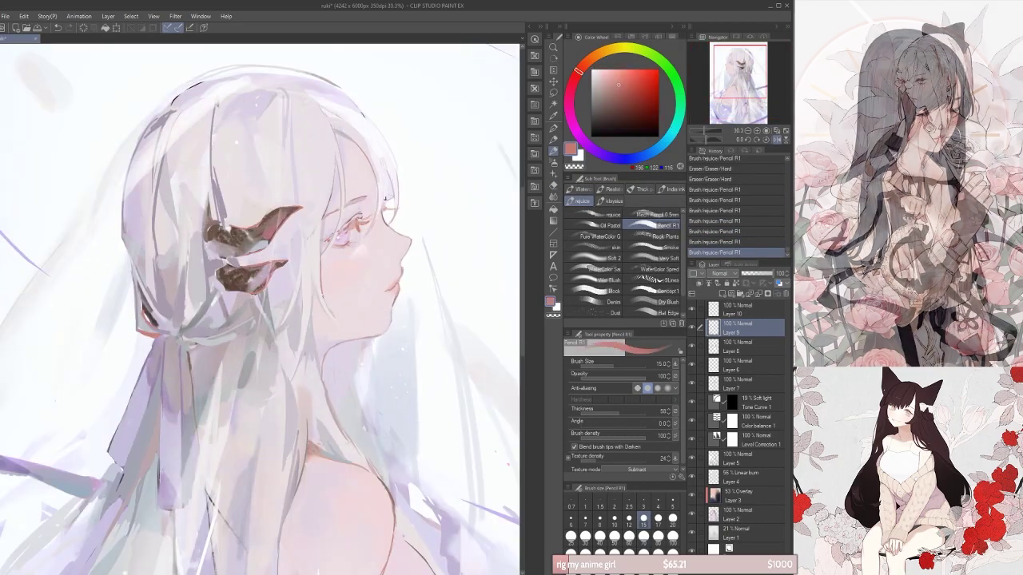
left_click(314, 291, "alt")
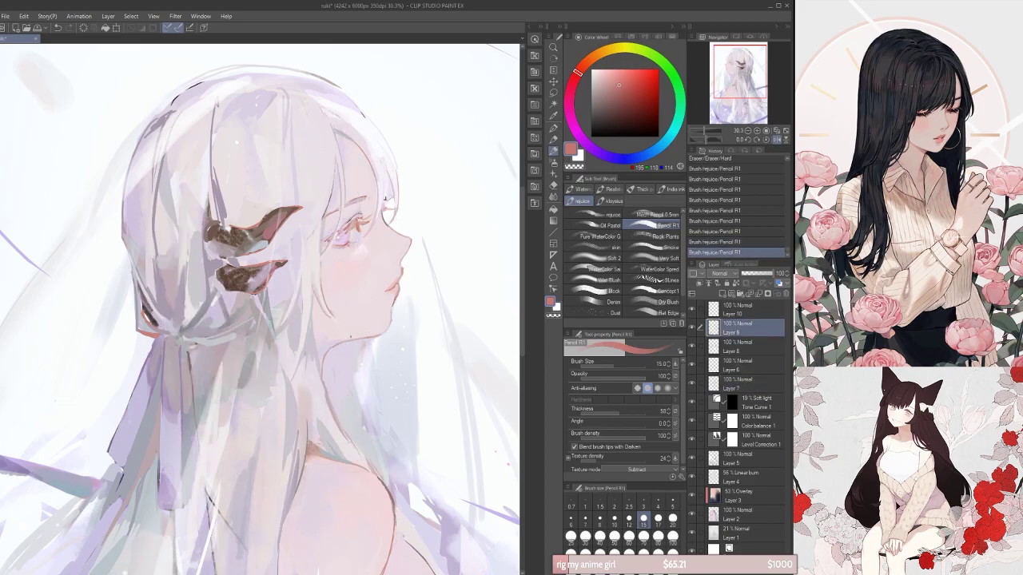
Step: Refine the face's details with the Light running ink 2 brush at size 12 in muted red
key("h")
scroll(262, 309, "up", 1)
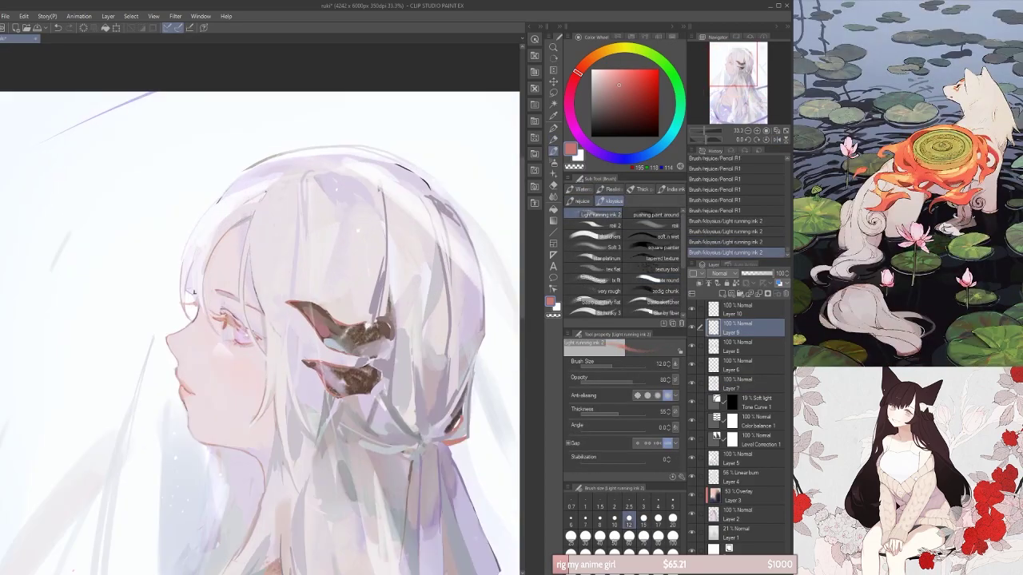
key("ctrl+0")
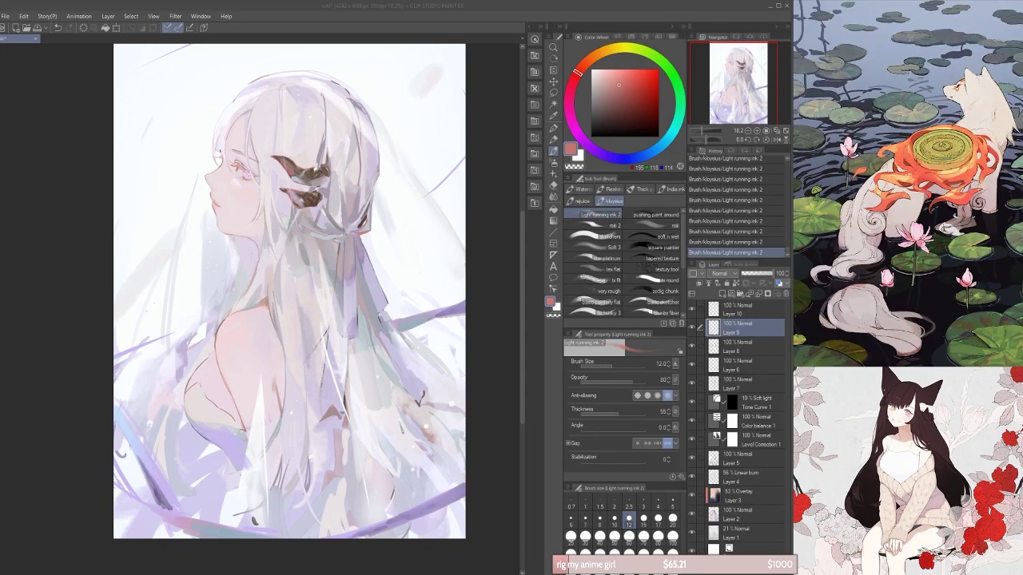
key("ctrl+minus")
key("h")
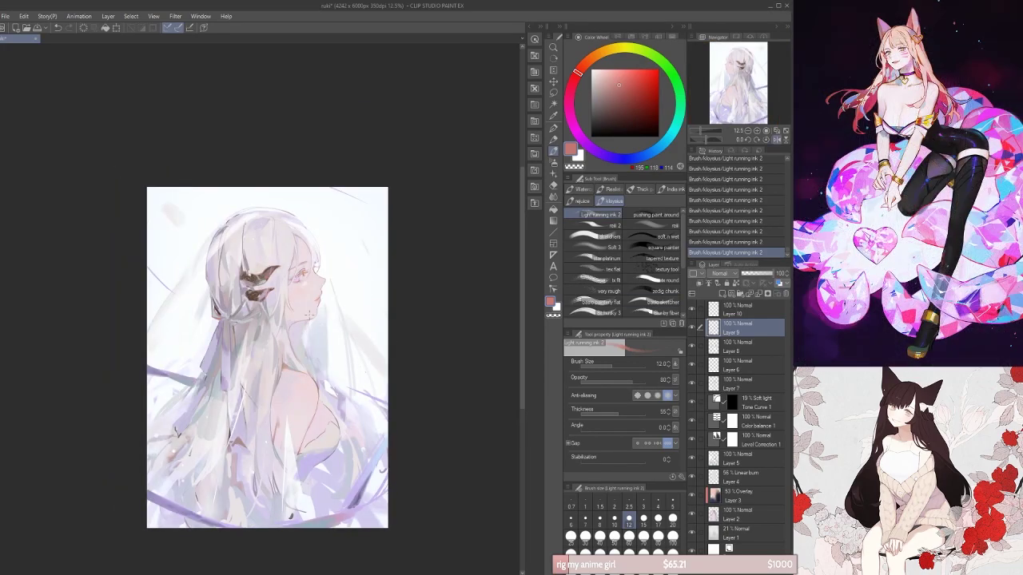
Step: Deepen the facial lines with Light running ink 2 at size 12 in dark red-brown
key("ctrl+plus")
key("ctrl+plus")
key("ctrl+minus")
key("ctrl+plus")
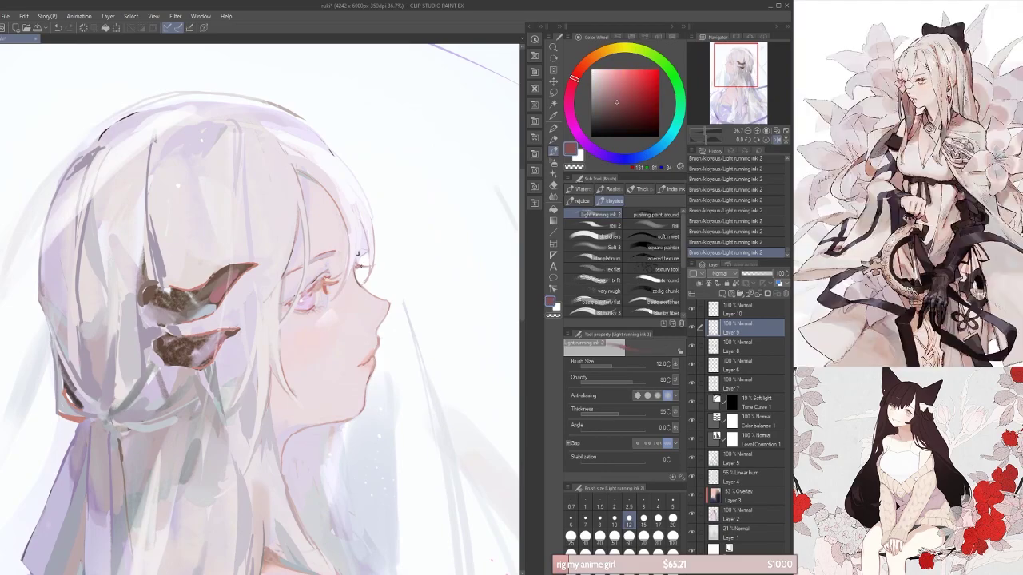
key("ctrl+minus")
Step: Sample a pale background tone and paint over the hair with Light running ink 2 at size 70 in pale lavender
left_click(433, 254, "alt")
key("h")
key("ctrl+minus")
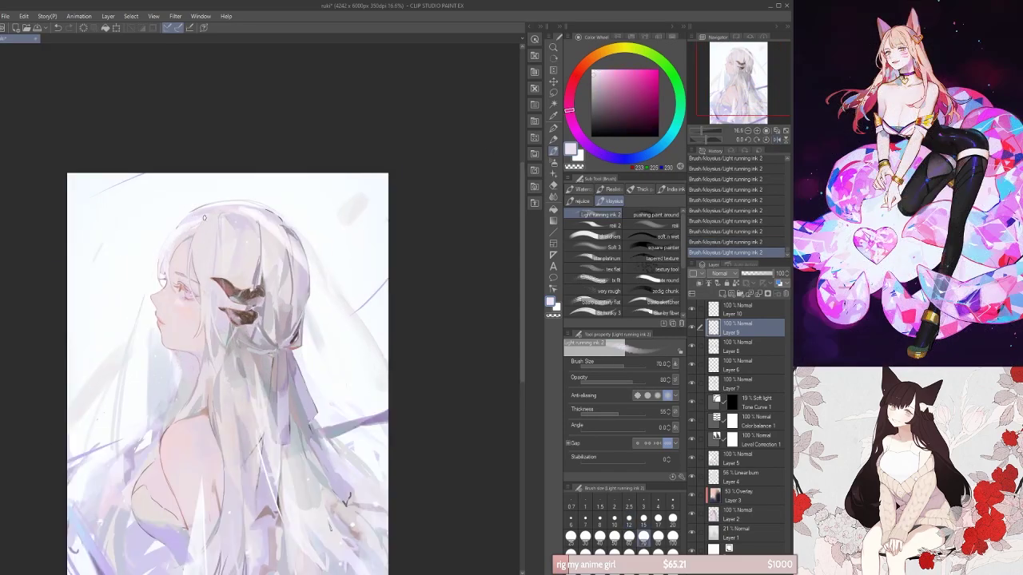
key("h")
key("ctrl+plus")
key("ctrl+minus")
key("ctrl+plus")
key("ctrl+minus")
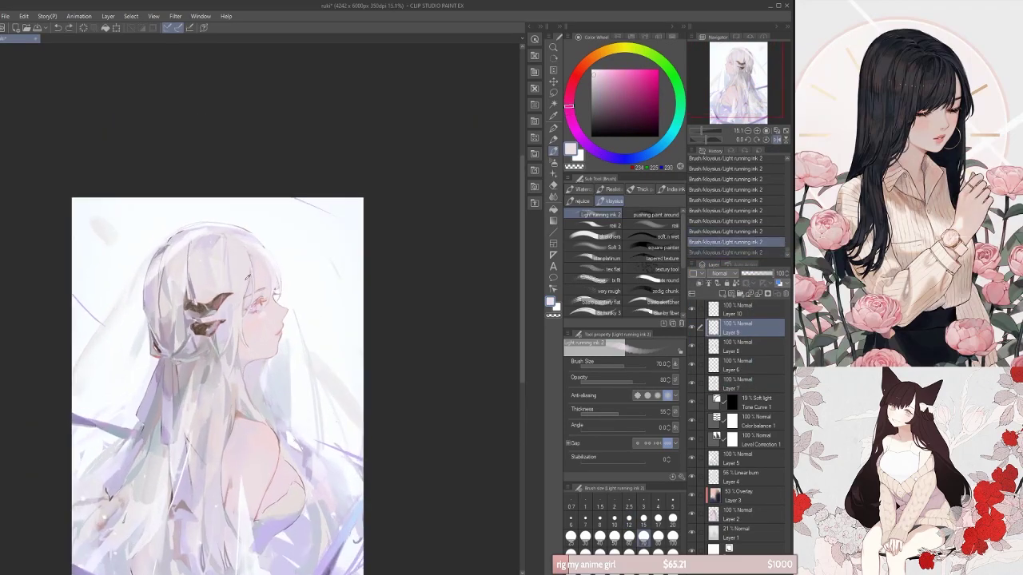
Step: Add dark brown accents with Light running ink 2 at size 15 and undo the last stroke
key("h")
key("ctrl+plus")
scroll(291, 360, "down", 2)
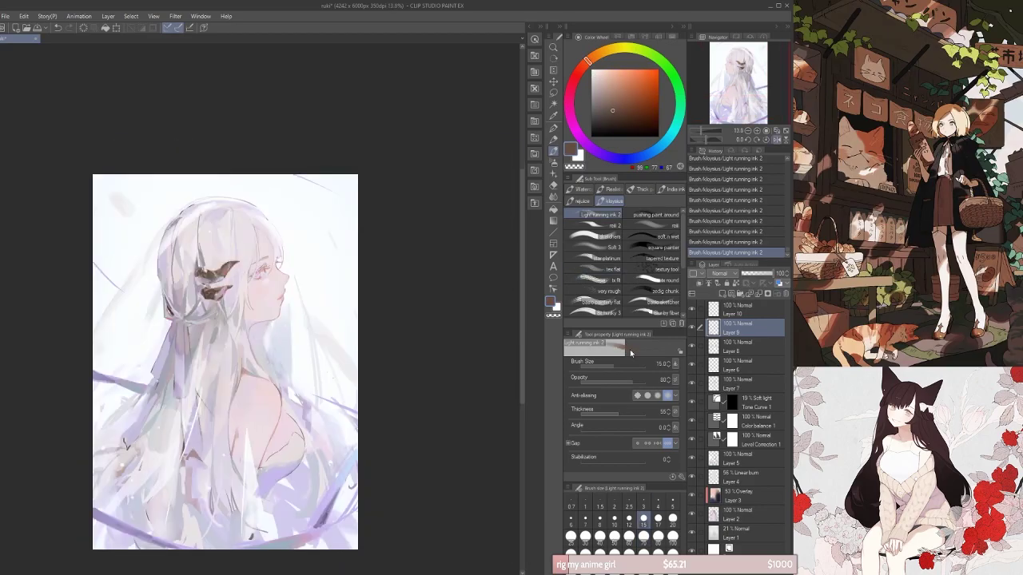
key("h")
key("ctrl+z")
Step: Touch up the face and hair with the mk 2 brush at size 17 in pale pink and size 50 in pale lavender
left_click(600, 226)
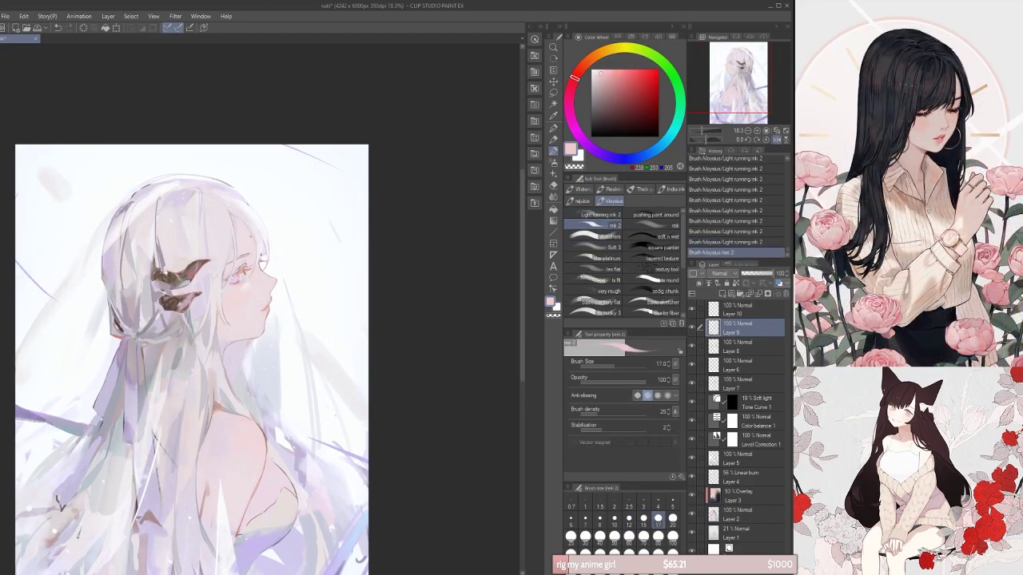
key("h")
left_click(614, 520)
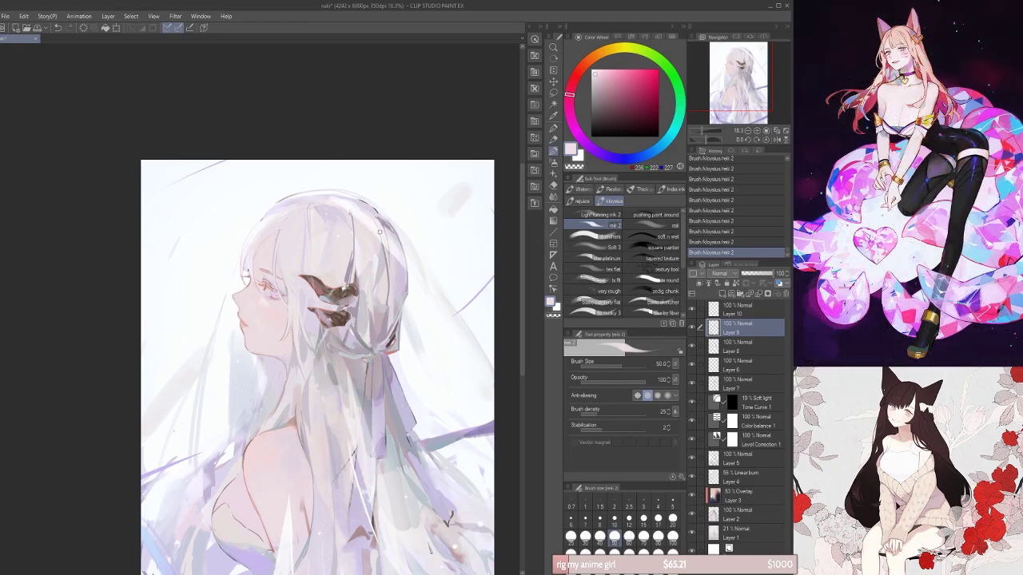
Step: Draw thin fringe strands over the forehead with the mk 2 brush at size 15 in dusty pink
scroll(309, 376, "up", 2)
left_click(643, 520)
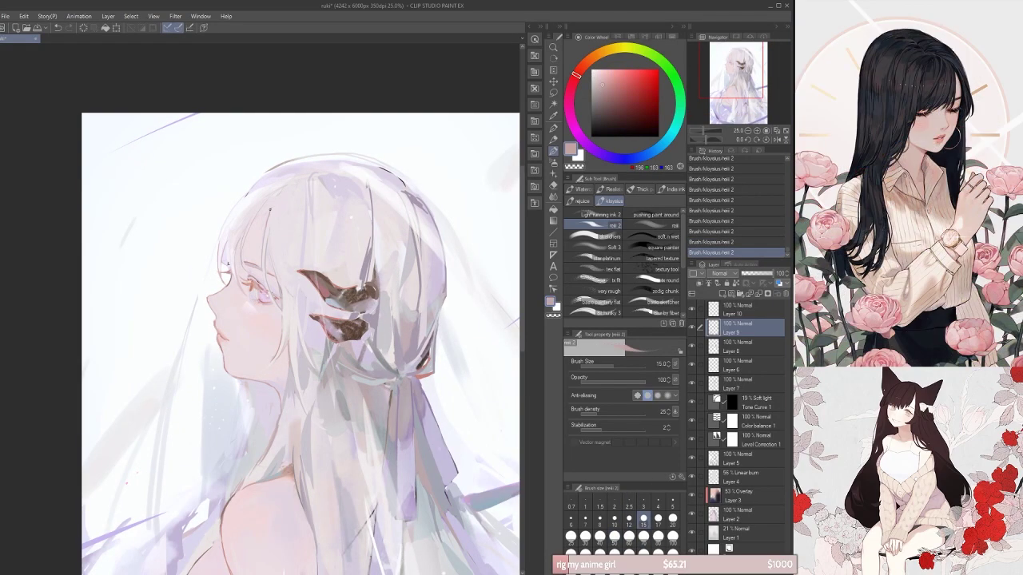
key("h")
scroll(300, 344, "down", 2)
scroll(301, 344, "up", 2)
Step: Try fringe strokes with the mk 2 brush at size 40, sample colour at the forehead and undo the latest strokes
left_click(599, 537)
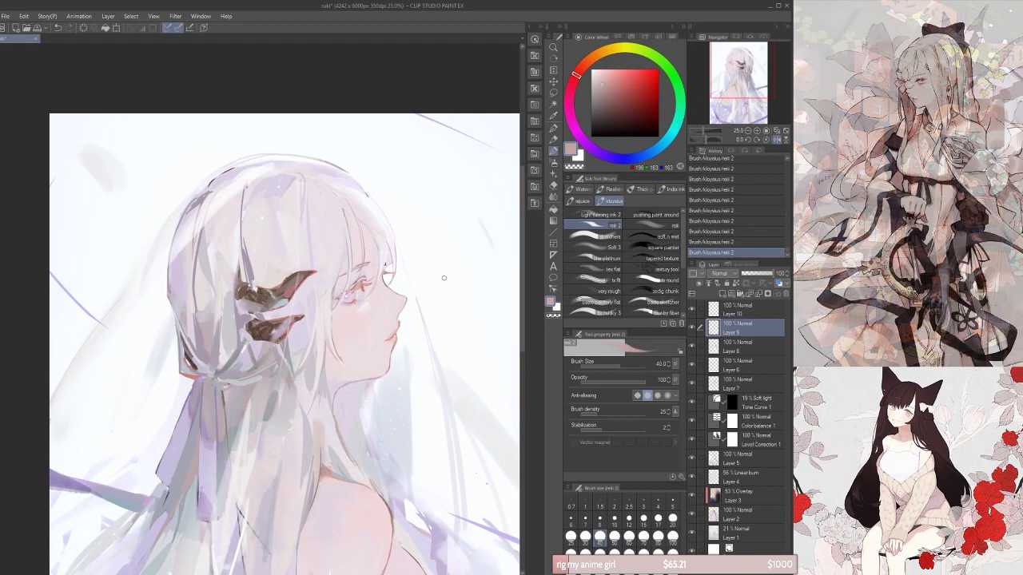
key("h")
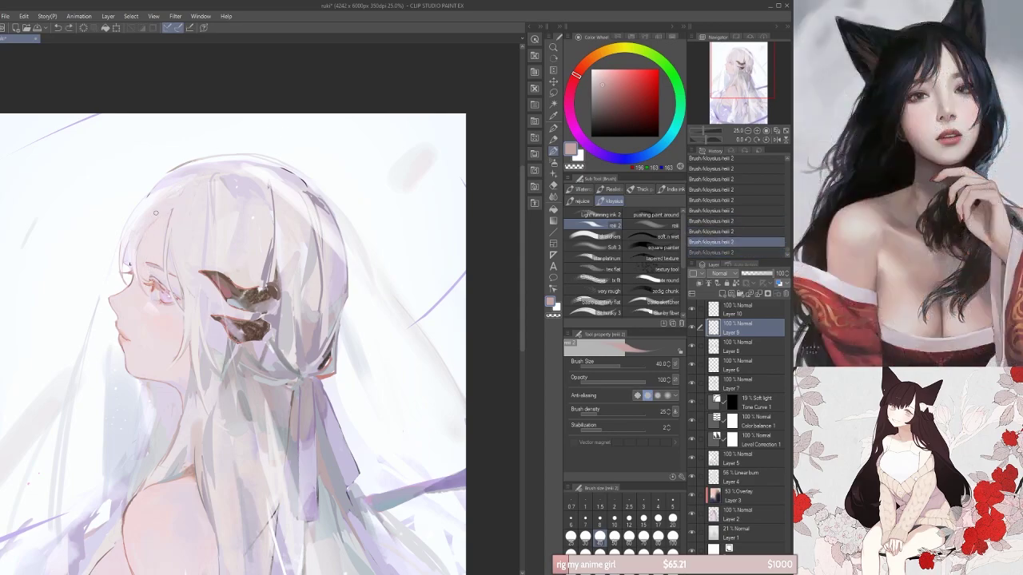
left_click(155, 212, "alt")
key("ctrl+z")
key("ctrl+z")
key("ctrl+z")
key("ctrl+z")
key("ctrl+z")
scroll(380, 288, "down", 2)
key("h")
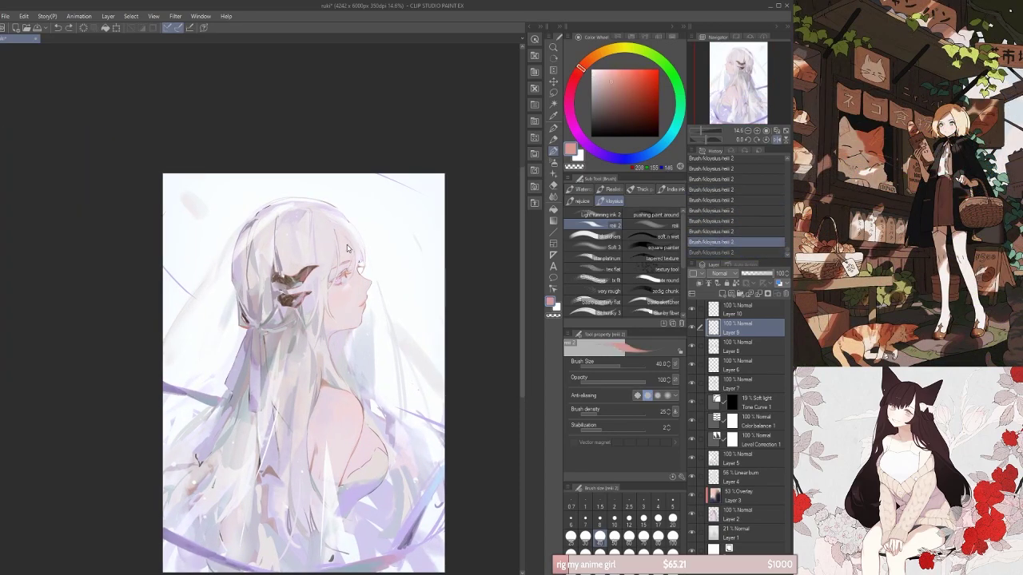
Step: Undo another run of mk 2 strokes and repaint around the fringe at size 40 in near-white
key("ctrl+z")
key("ctrl+z")
key("ctrl+z")
key("ctrl+z")
key("ctrl+z")
key("ctrl+z")
key("ctrl+z")
key("h")
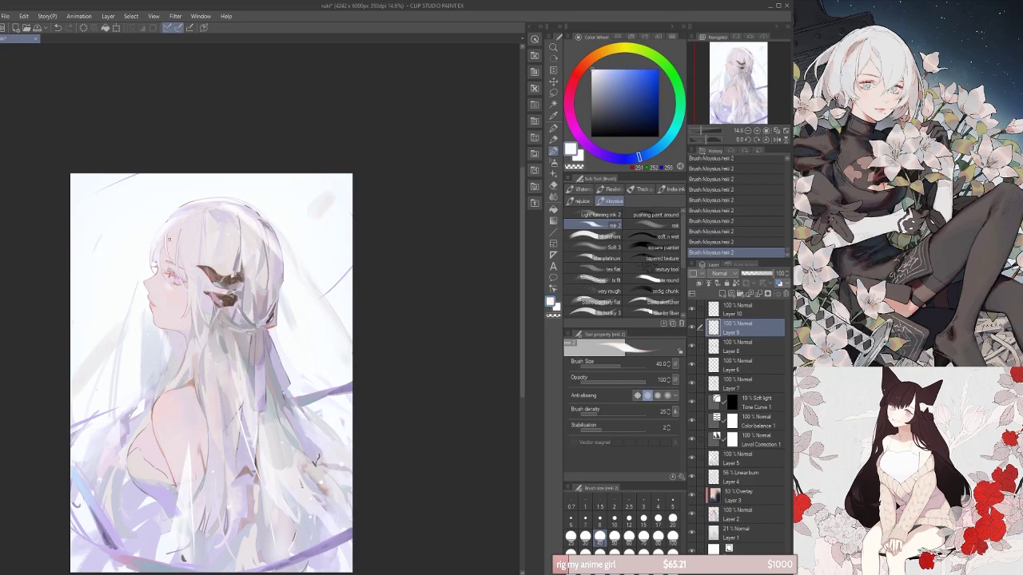
Step: Sample pale lavender beside the chest, try mk 2 strokes at size 40 and undo the last four
key("h")
scroll(212, 343, "up", 2)
key("ctrl+z")
key("ctrl+z")
scroll(212, 344, "down", 2)
left_click(136, 377, "alt")
key("ctrl+z")
key("ctrl+z")
key("h")
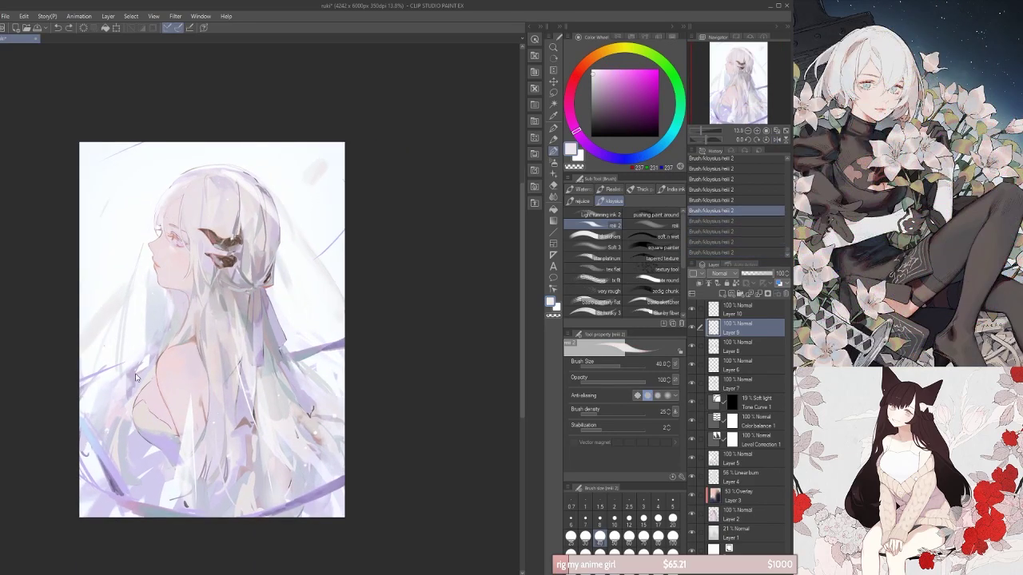
Step: Redo two brush strokes and add muted purple strokes with the mk 2 brush at size 40
key("h")
key("ctrl+y")
key("ctrl+y")
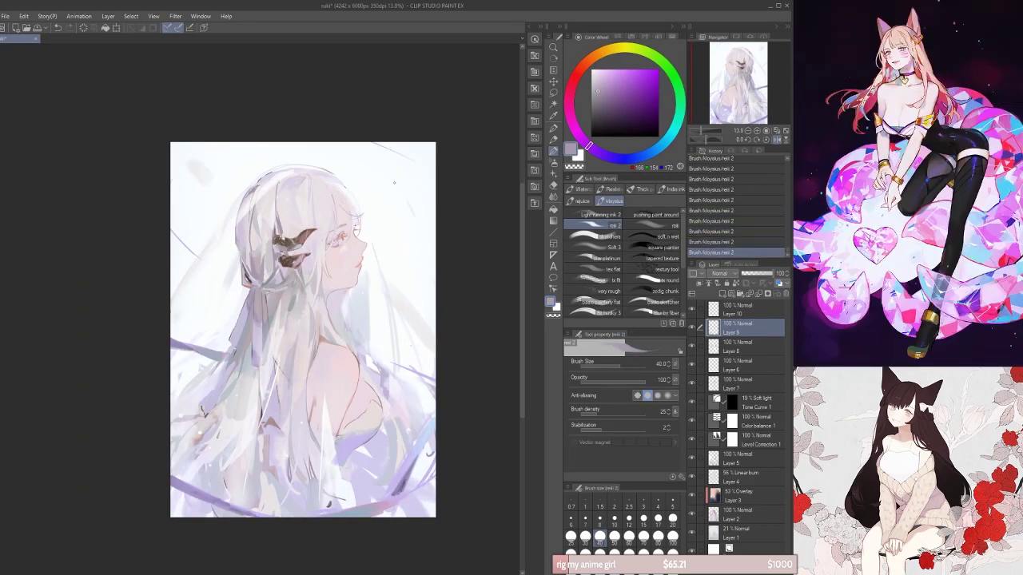
Step: Try pale lavender strokes with the mk 2 brush at size 40 and undo the last four
key("h")
key("ctrl+z")
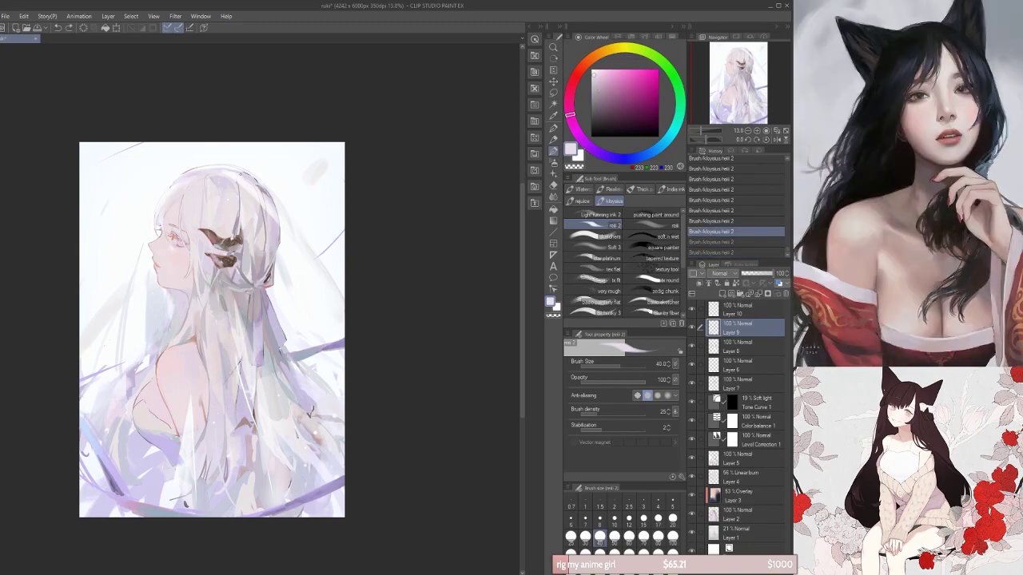
key("h")
scroll(400, 192, "down", 1)
key("ctrl+z")
key("ctrl+z")
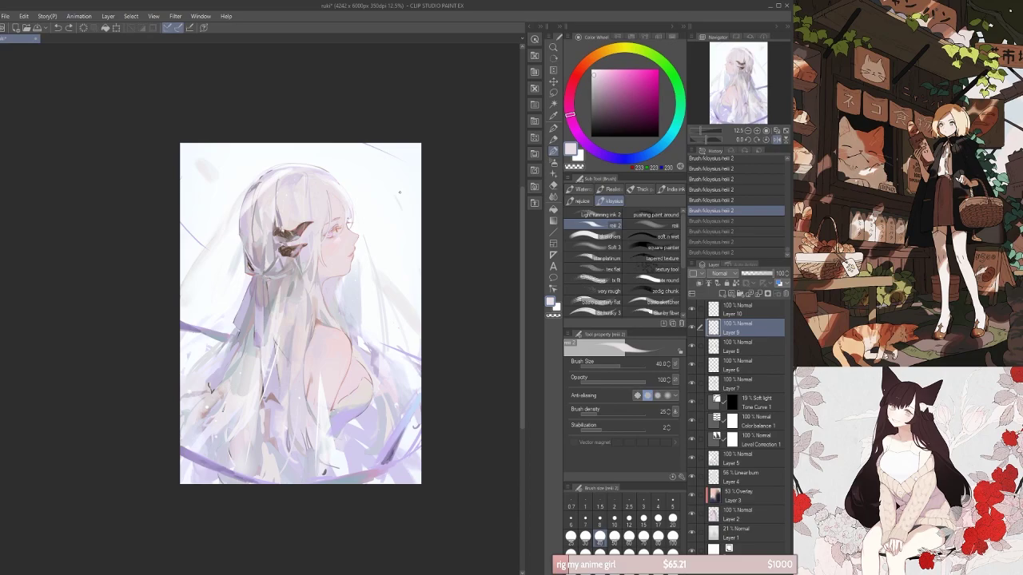
Step: Draw greyish-mauve detail strokes with the G-pen at size 17 and undo the soft airbrush stroke
scroll(400, 192, "up", 5)
key("p")
scroll(399, 192, "down", 5)
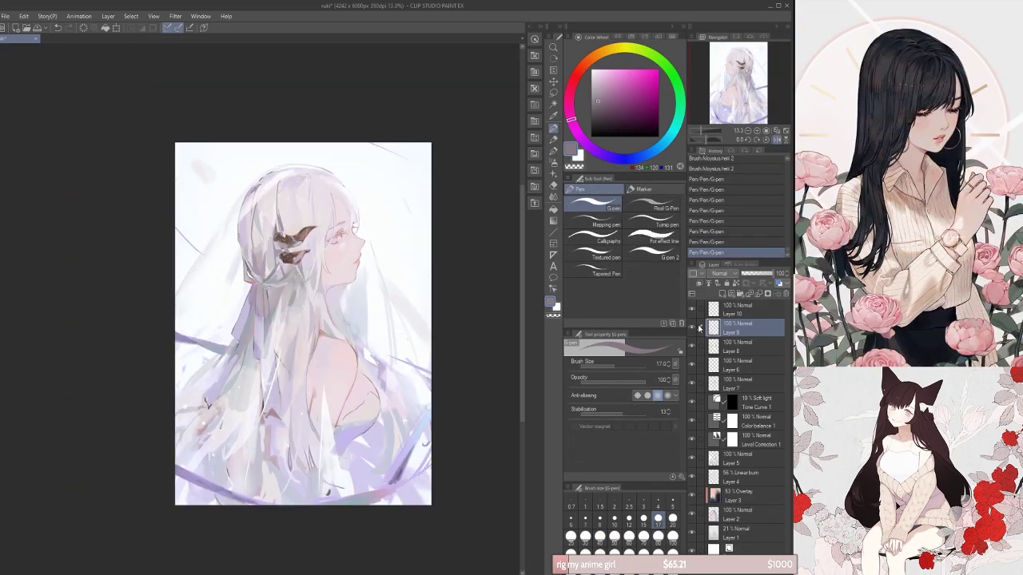
key("ctrl+z")
Step: Fade parts of Layer 9 with the soft eraser at size 300 and undo the last stroke
key("e")
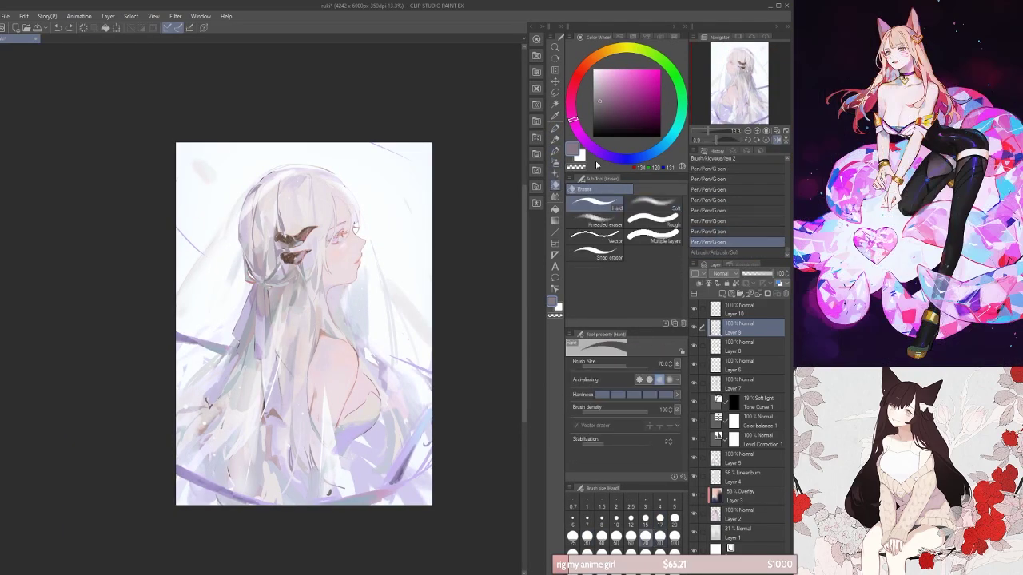
left_click(651, 206)
key("h")
scroll(146, 447, "up", 1)
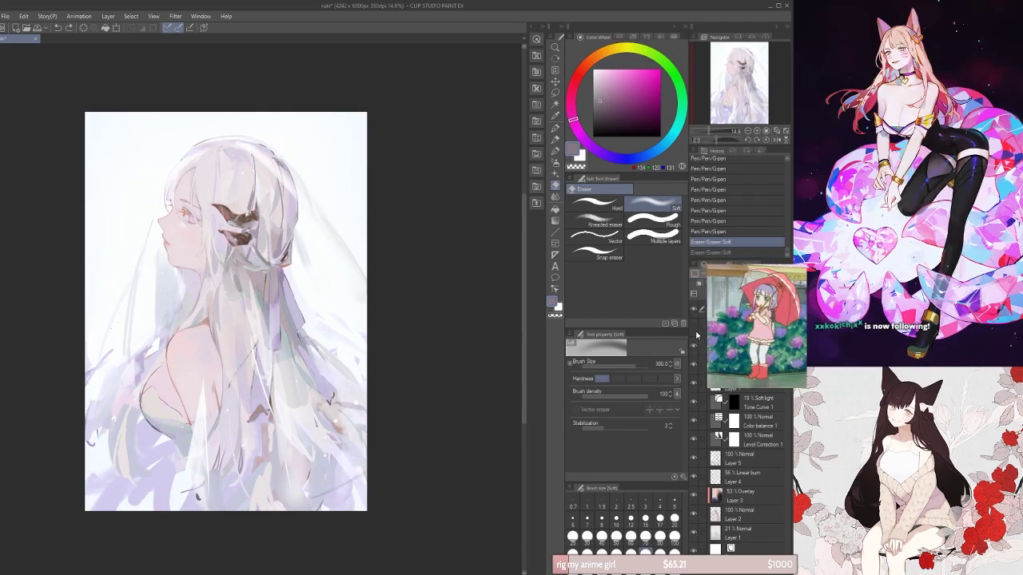
Step: Trim Layer 9's strokes with the hard eraser at size 70 and add light purple strokes with the mk 2 brush
left_click(596, 204)
scroll(232, 352, "down", 2)
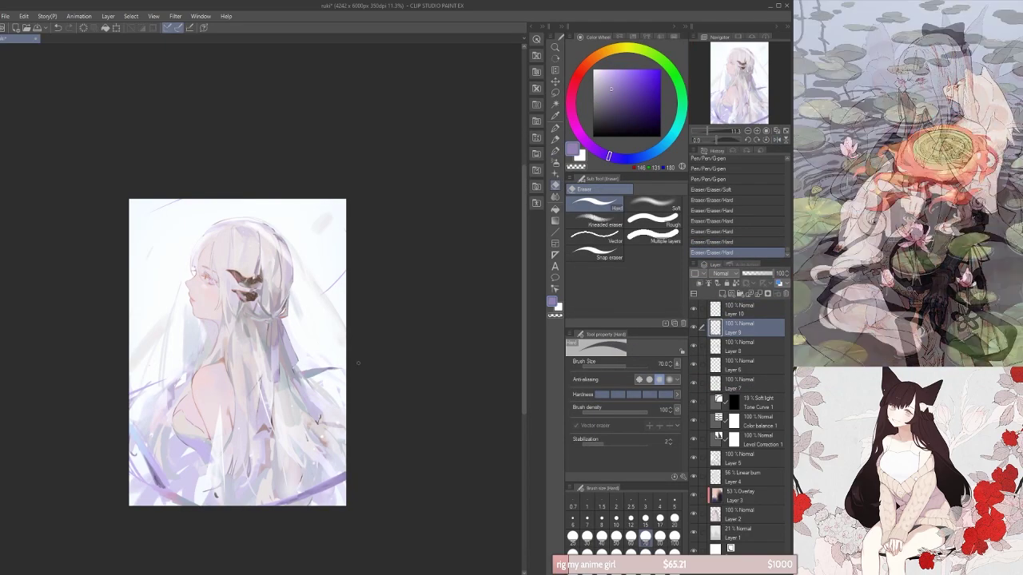
scroll(358, 362, "up", 1)
key("bracketright")
left_click(161, 484)
key("b")
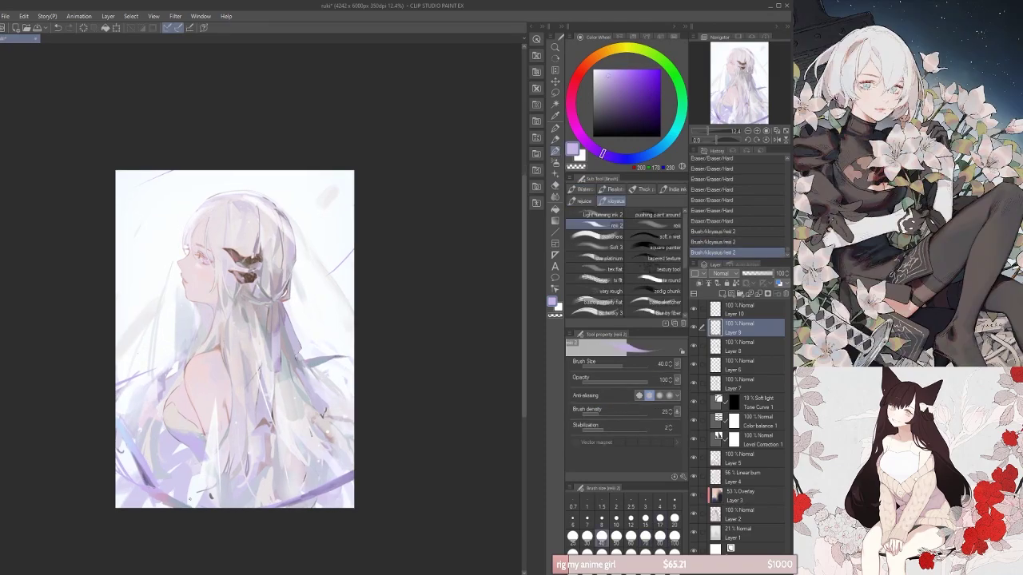
Step: Sample dusty pink and pale lavender tones and add mk 2 brush strokes at size 40 around the shoulder on Layer 9
scroll(245, 392, "down", 2)
left_click(245, 393)
scroll(245, 392, "up", 3)
left_click(246, 392, "alt")
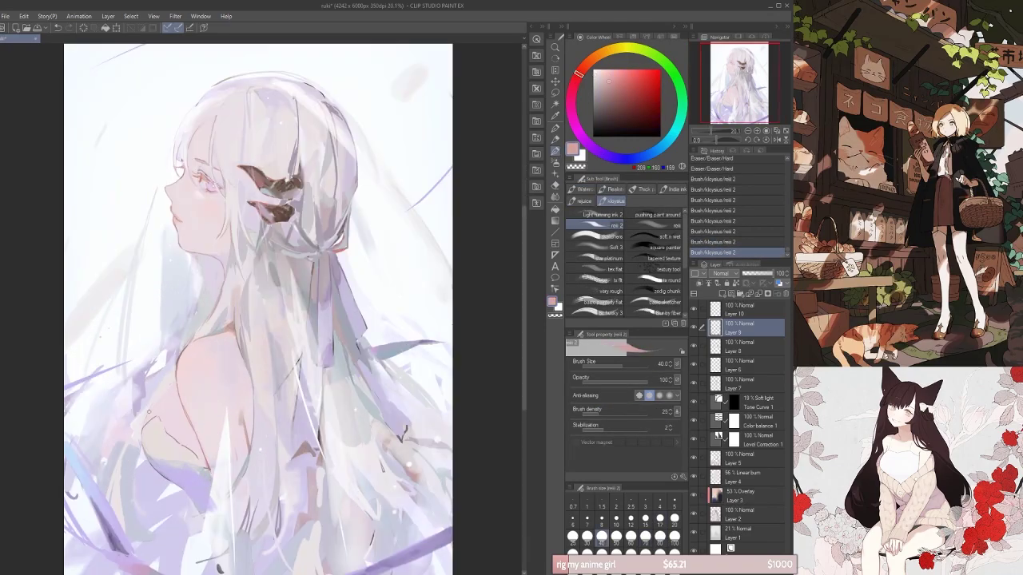
left_click(174, 387)
left_click(175, 386)
scroll(140, 343, "down", 2)
key("h")
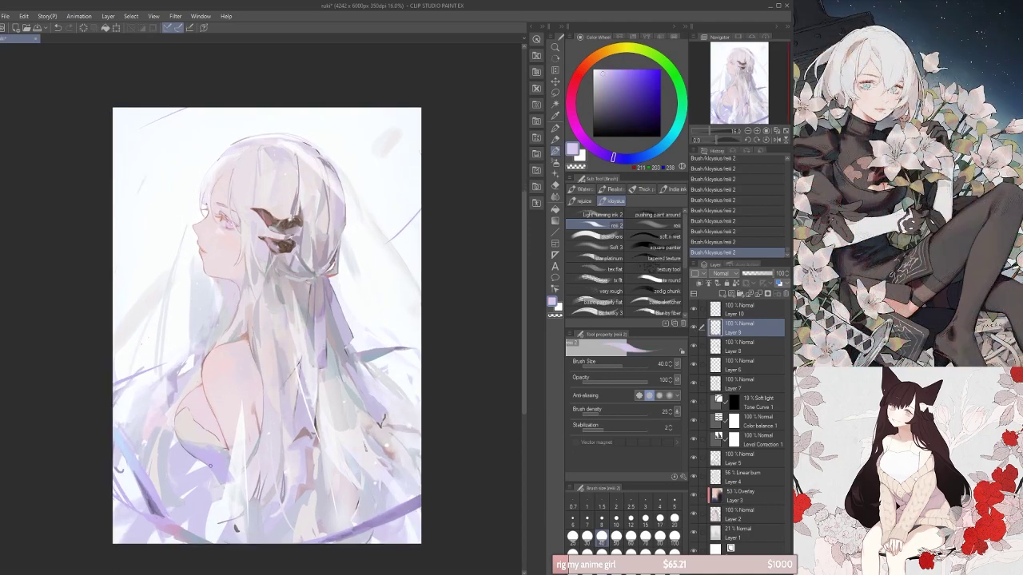
Step: Add mk 2 strokes at size 40 around the fringe and face in sampled greyish-brown and pale pink-white tones
scroll(226, 250, "up", 2)
left_click(226, 250, "alt")
scroll(226, 250, "down", 1)
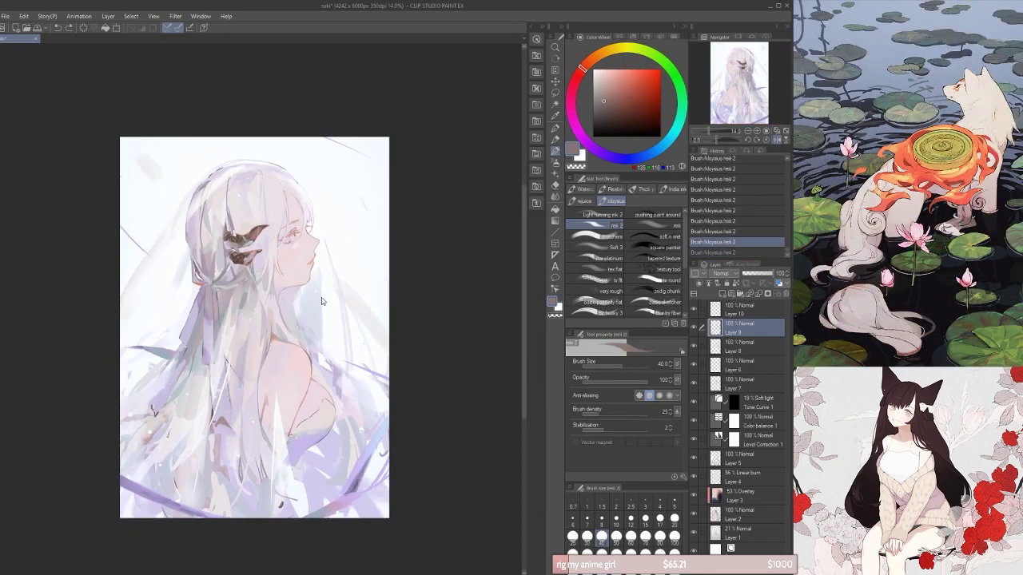
key("h")
scroll(192, 205, "up", 2)
left_click(192, 204, "alt")
left_click(192, 205)
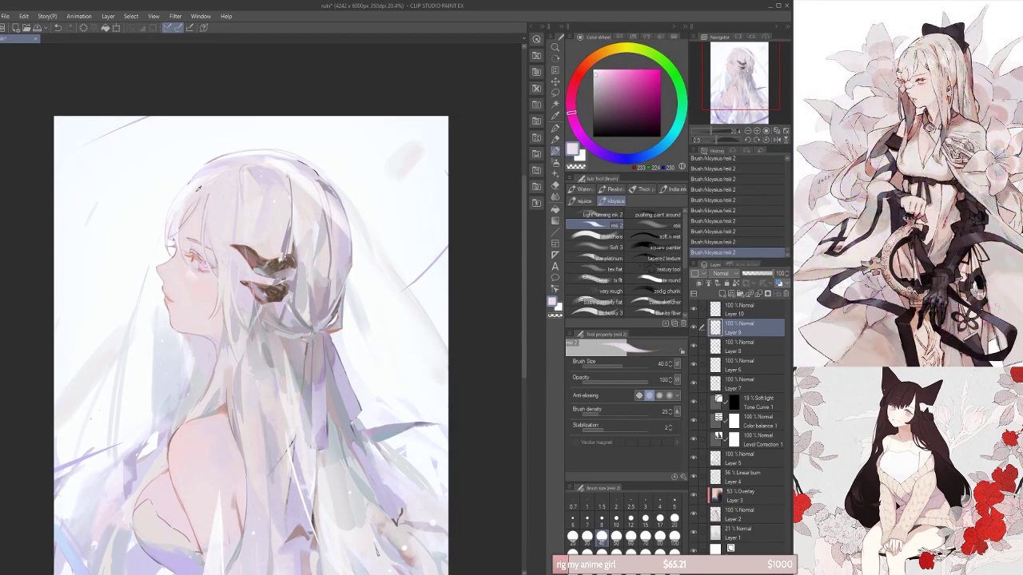
Step: Draw near-white strokes near the forehead with the G-pen at size 60
key("p")
key("h")
scroll(408, 290, "down", 2)
scroll(408, 290, "up", 3)
scroll(240, 335, "down", 2)
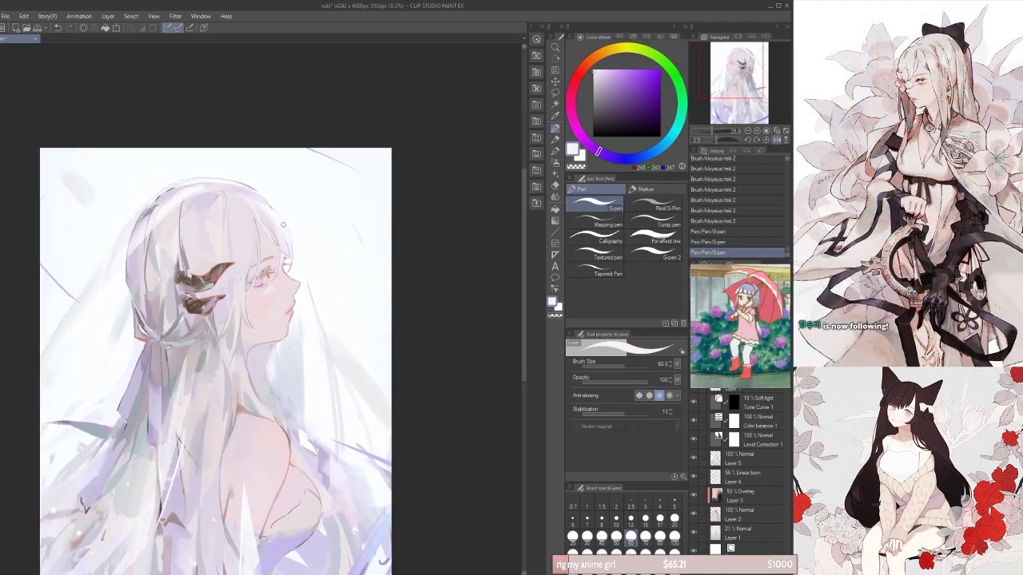
key("h")
Step: Draw fringe strokes with the G-pen at size 17 in dusty pink, greyish-mauve and pale pink-white tones
scroll(240, 336, "up", 3)
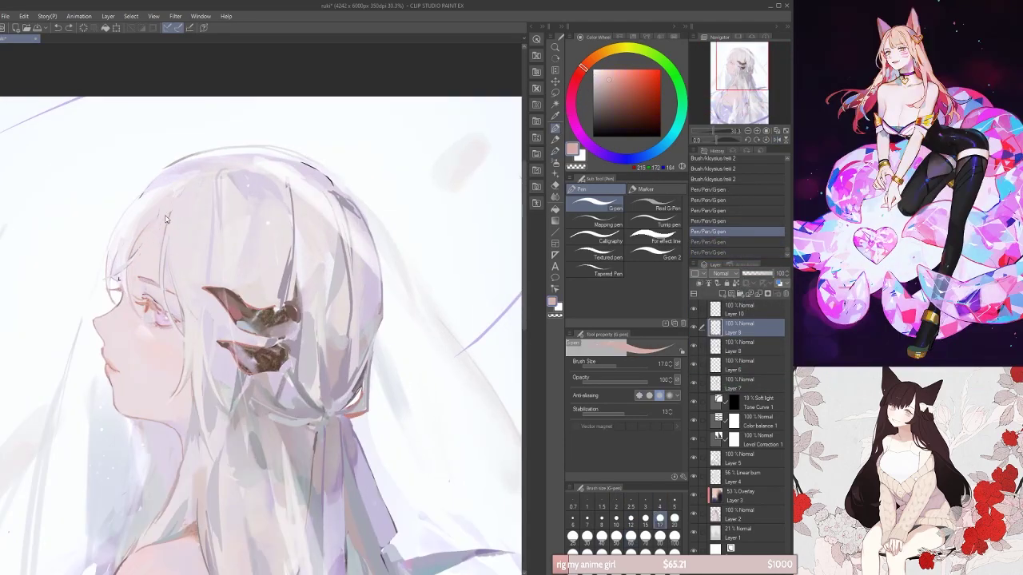
left_click(166, 218, "alt")
left_click(168, 206)
scroll(262, 336, "down", 3)
key("h")
key("h")
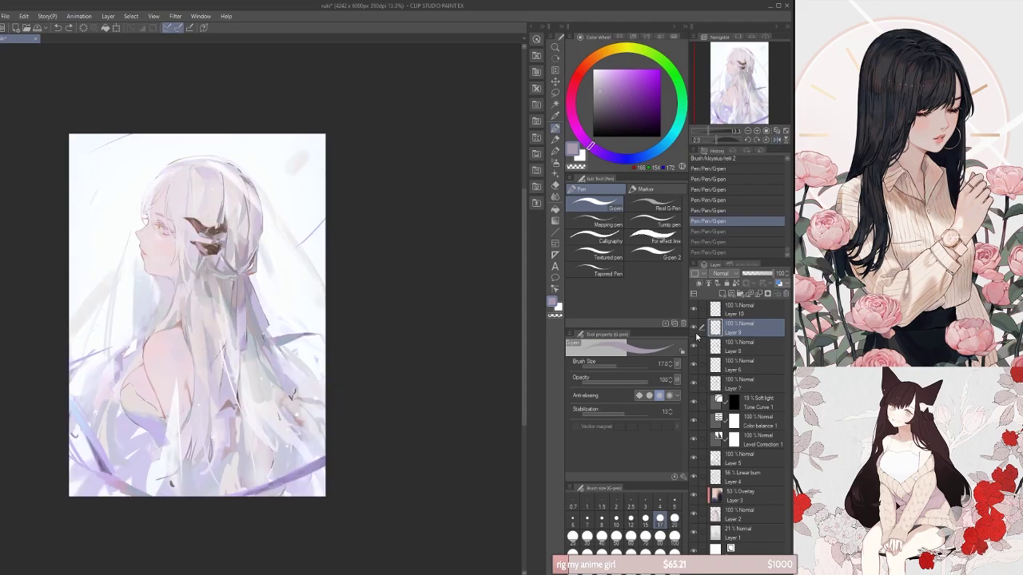
scroll(200, 336, "up", 2)
left_click(149, 214, "alt")
scroll(320, 320, "down", 2)
key("h")
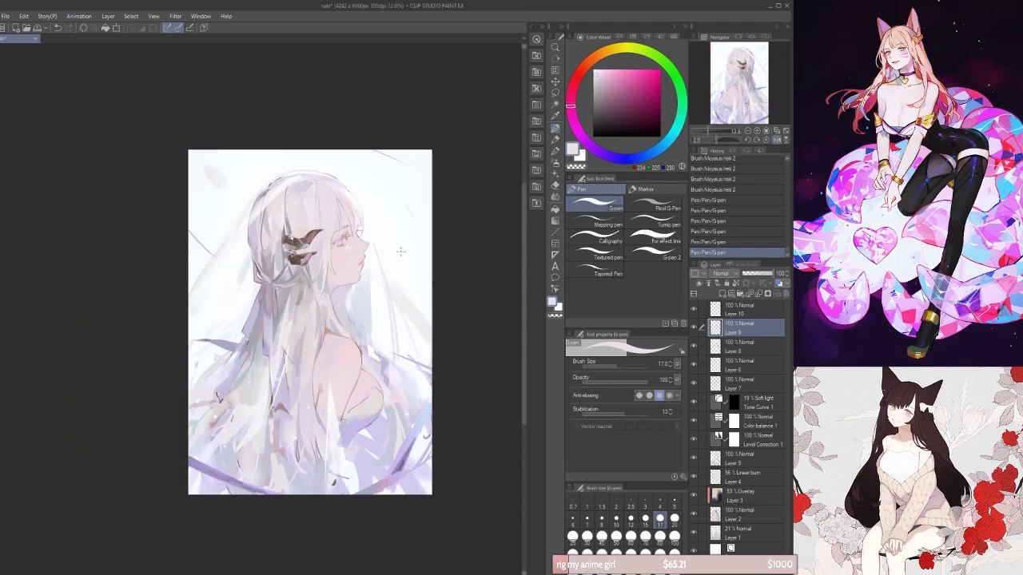
Step: Try salmon-pink G-pen strokes at size 17 around the face and fringe and undo the last five
scroll(394, 225, "up", 1)
left_click(334, 248, "alt")
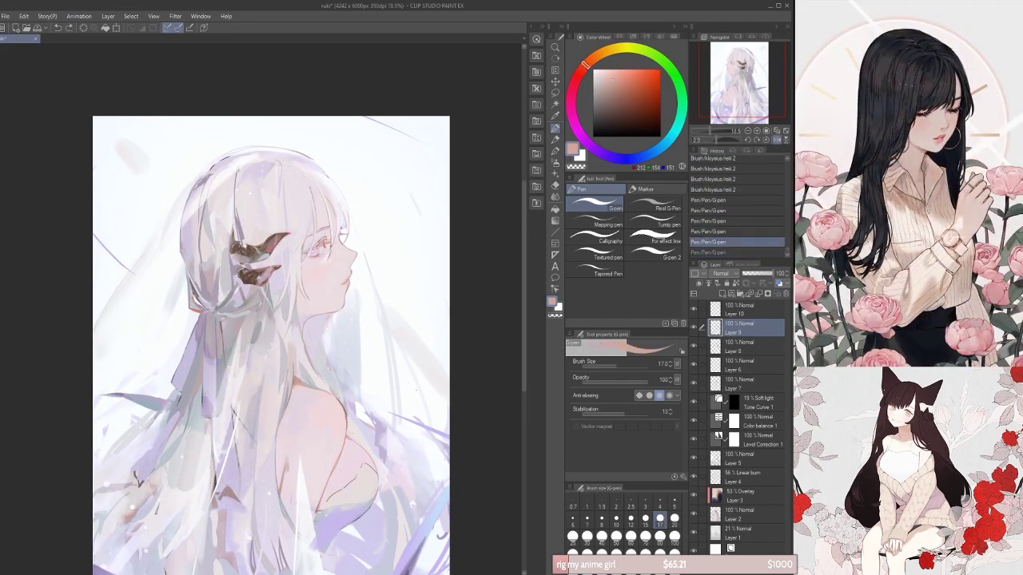
scroll(271, 343, "down", 2)
key("h")
scroll(272, 344, "up", 2)
scroll(272, 344, "down", 2)
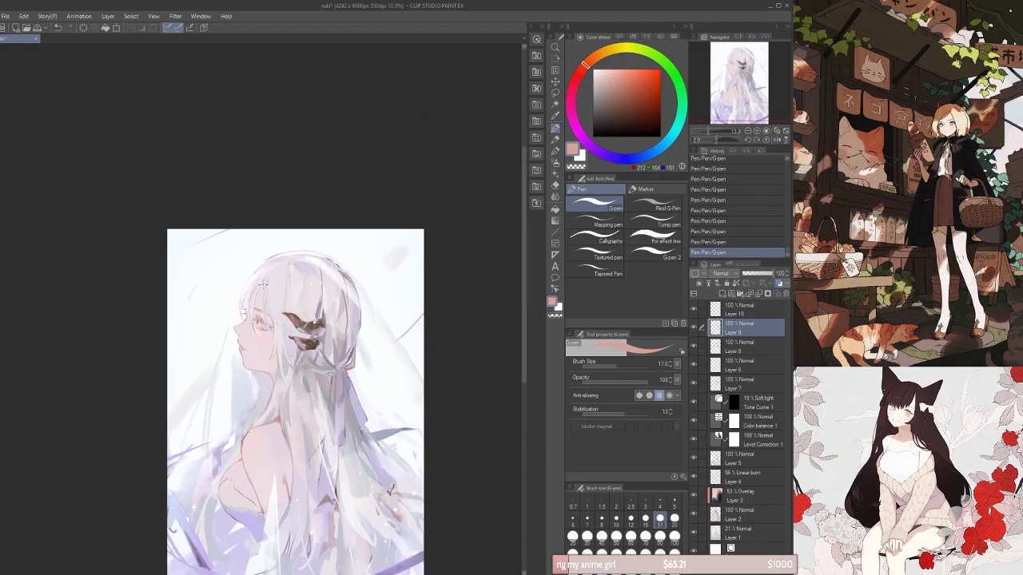
scroll(271, 344, "up", 1)
key("h")
key("ctrl+z")
key("ctrl+z")
key("ctrl+z")
key("ctrl+z")
key("ctrl+z")
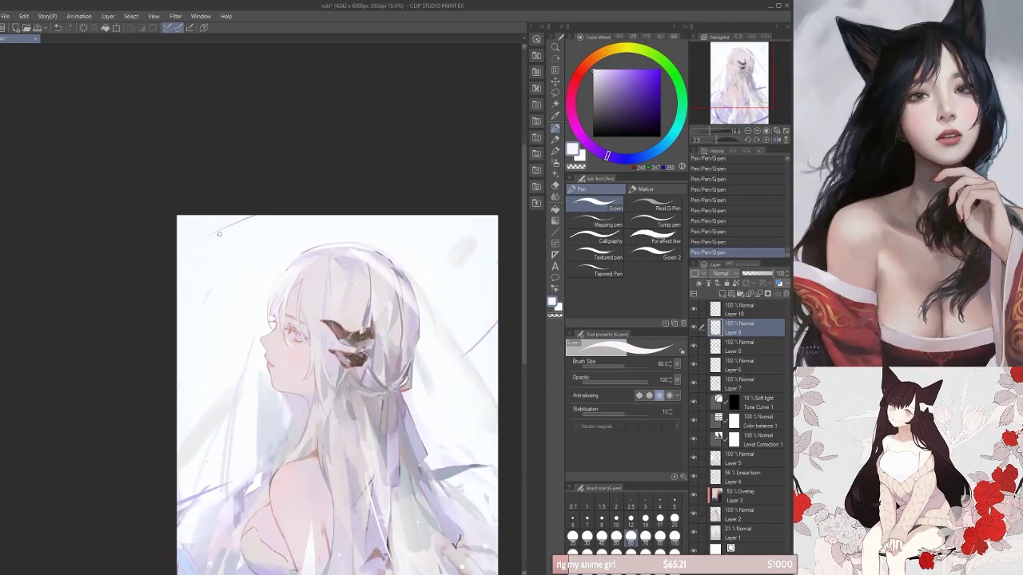
Step: Add near-white strokes with the G-pen at size 60 and trim them with the hard eraser
key("h")
scroll(285, 376, "up", 1)
key("h")
scroll(296, 398, "up", 3)
key("e")
key("h")
Step: Add a greyish-mauve stroke with the mk 2 brush at size 40 and pale pink G-pen strokes at size 17
key("b")
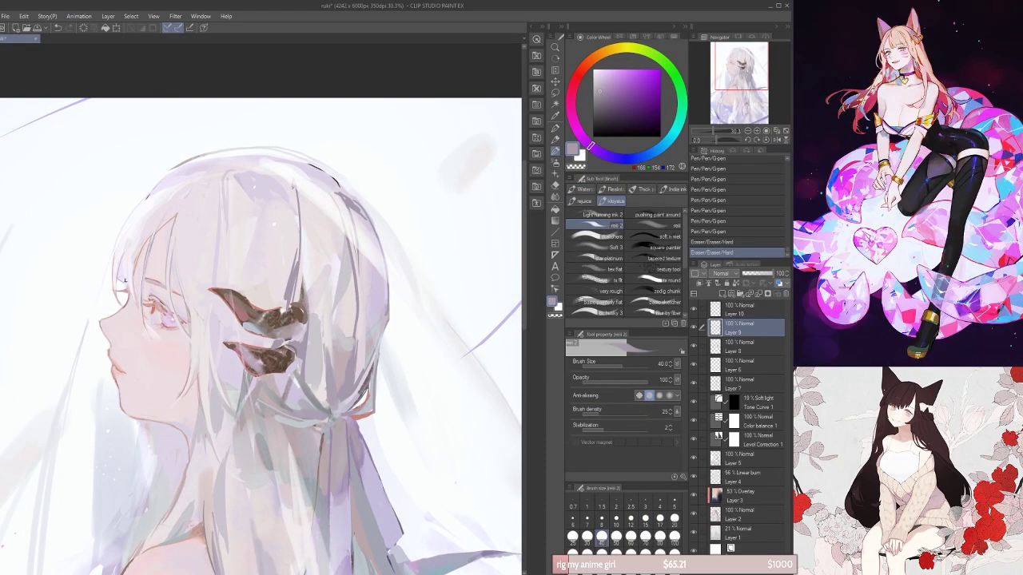
scroll(240, 336, "down", 3)
scroll(240, 336, "up", 3)
key("p")
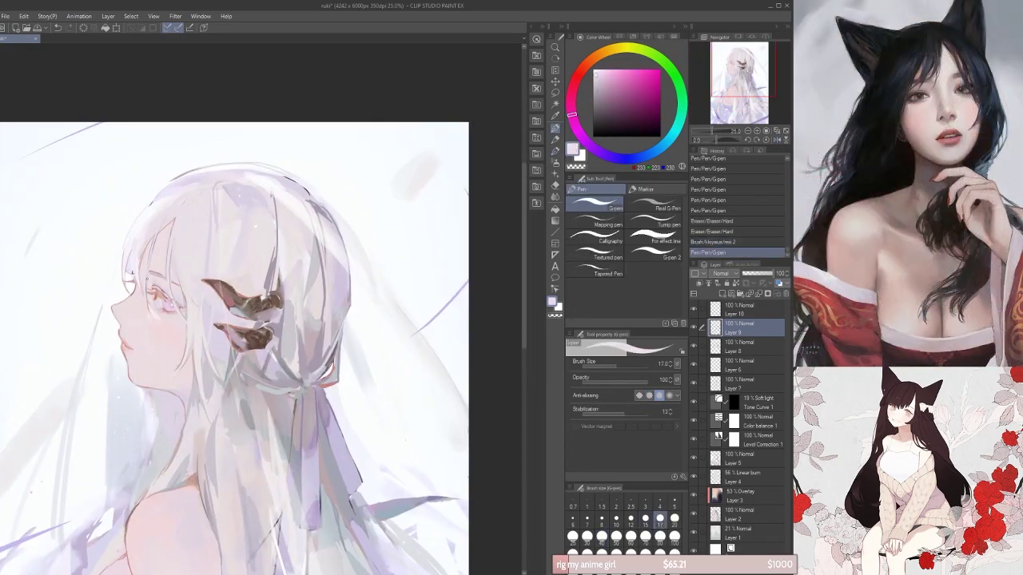
scroll(239, 335, "down", 3)
Step: Undo the last two G-pen strokes and redo them, checking the painting normally and mirrored
key("ctrl+z")
key("ctrl+z")
scroll(240, 336, "up", 3)
scroll(263, 255, "down", 3)
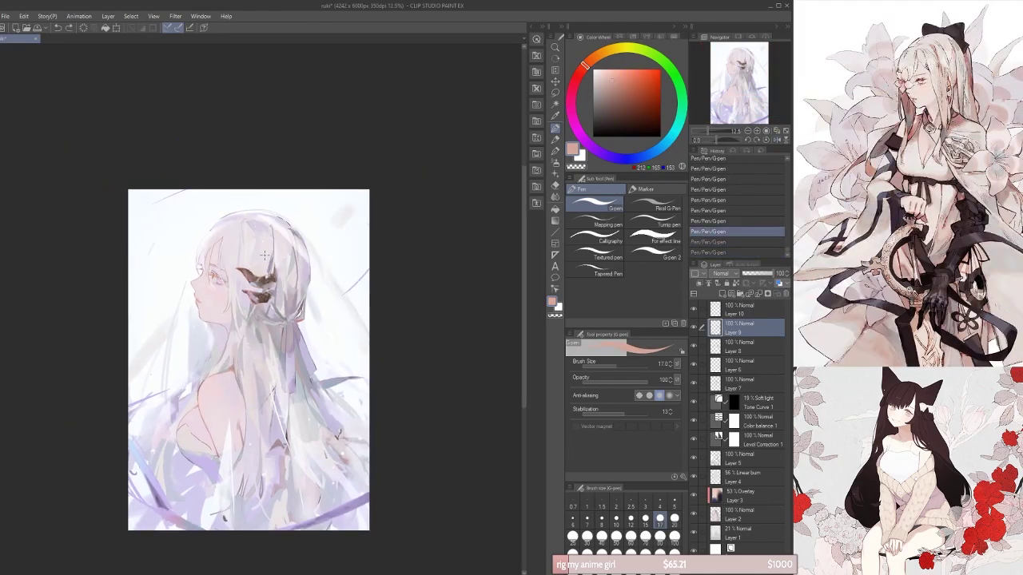
scroll(264, 255, "up", 3)
scroll(263, 255, "down", 3)
key("h")
key("ctrl+y")
key("ctrl+y")
key("h")
Step: Draw pale pink strokes with the G-pen at size 17 and undo the last one
scroll(240, 320, "up", 2)
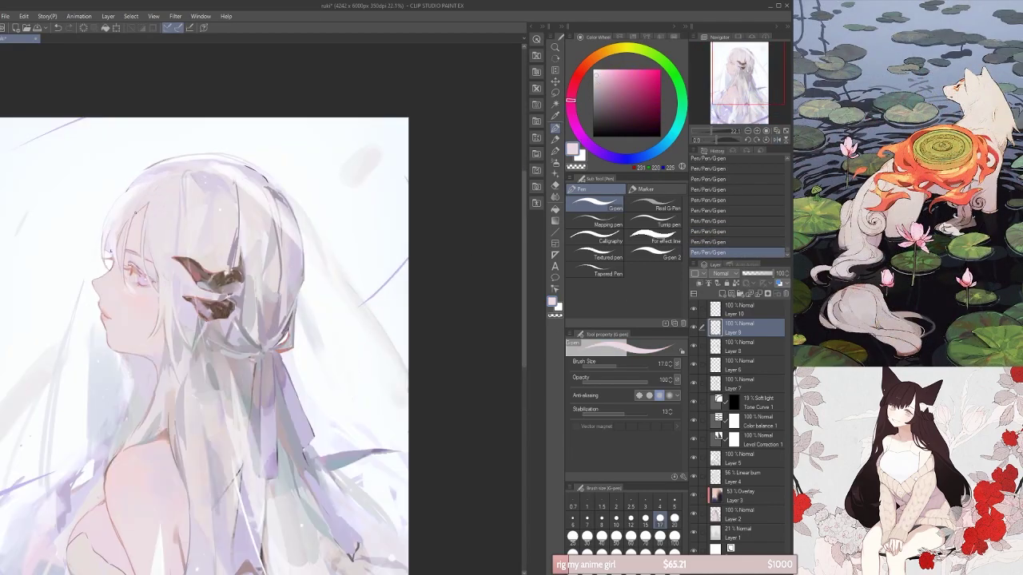
scroll(183, 194, "down", 3)
key("h")
key("h")
scroll(153, 220, "up", 3)
scroll(154, 221, "down", 3)
key("ctrl+z")
Step: Add pale lavender and greyish-pink strokes around the fringe with the Pencil R1 brush at size 12
scroll(154, 220, "up", 3)
key("b")
left_click_drag(160, 263, 179, 296)
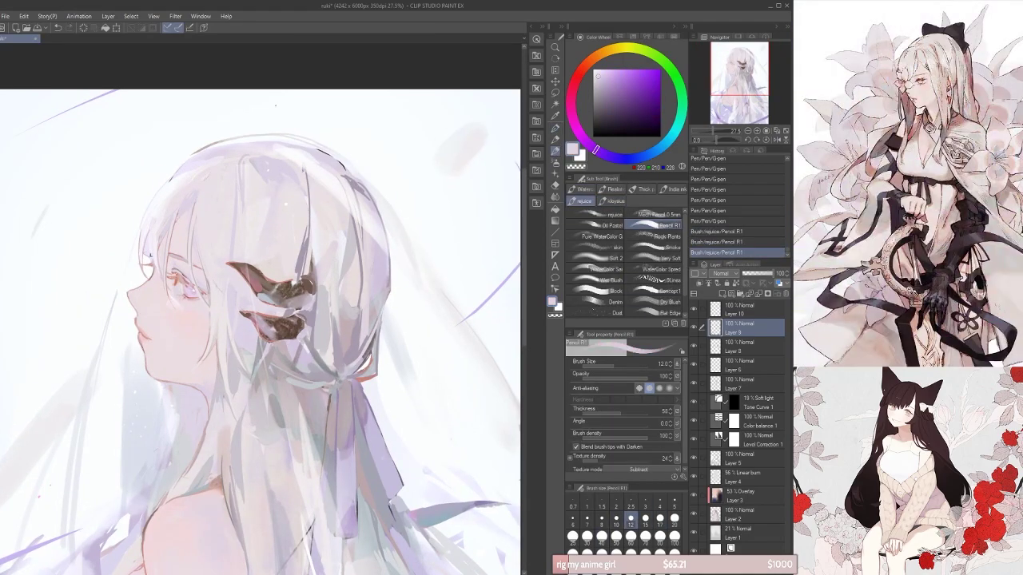
scroll(239, 280, "down", 3)
key("h")
key("h")
scroll(232, 256, "up", 3)
scroll(231, 256, "up", 2)
scroll(240, 239, "down", 2)
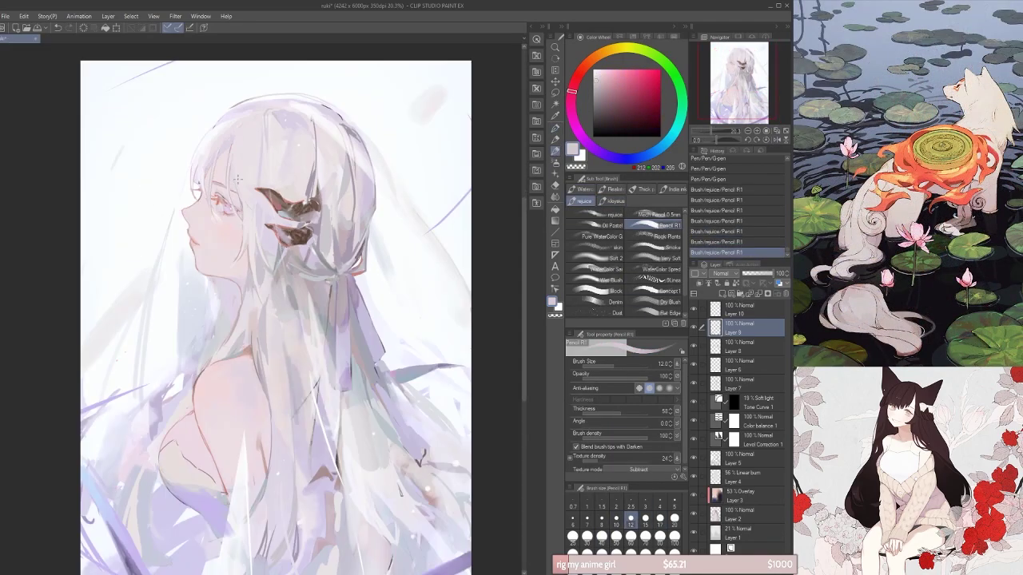
scroll(276, 157, "down", 1)
scroll(276, 157, "up", 1)
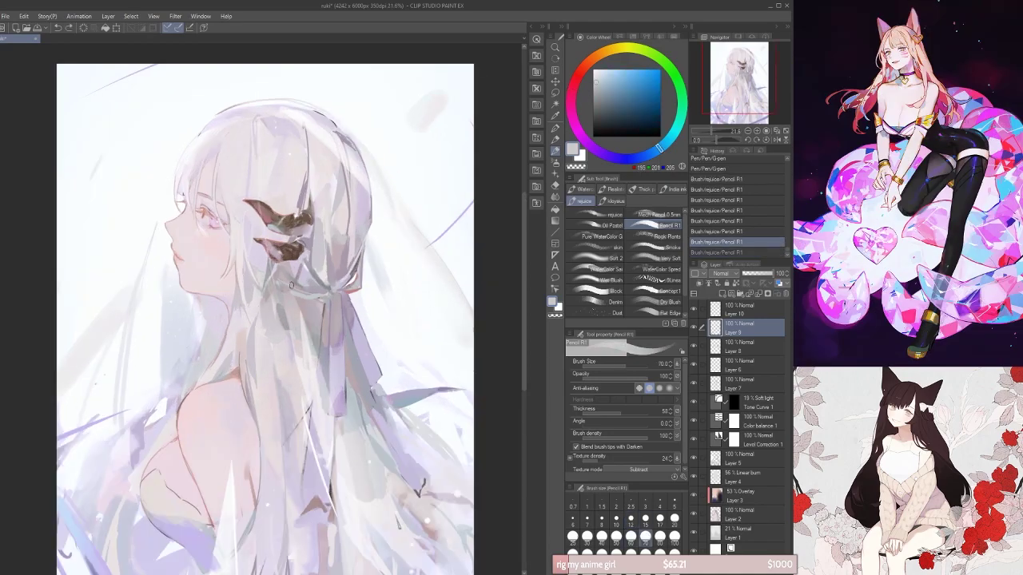
Step: Paint pale lilac and pink strokes with the Pencil R1 brush at sizes 12 and 60
left_click(631, 518)
left_click(631, 536)
scroll(294, 225, "down", 2)
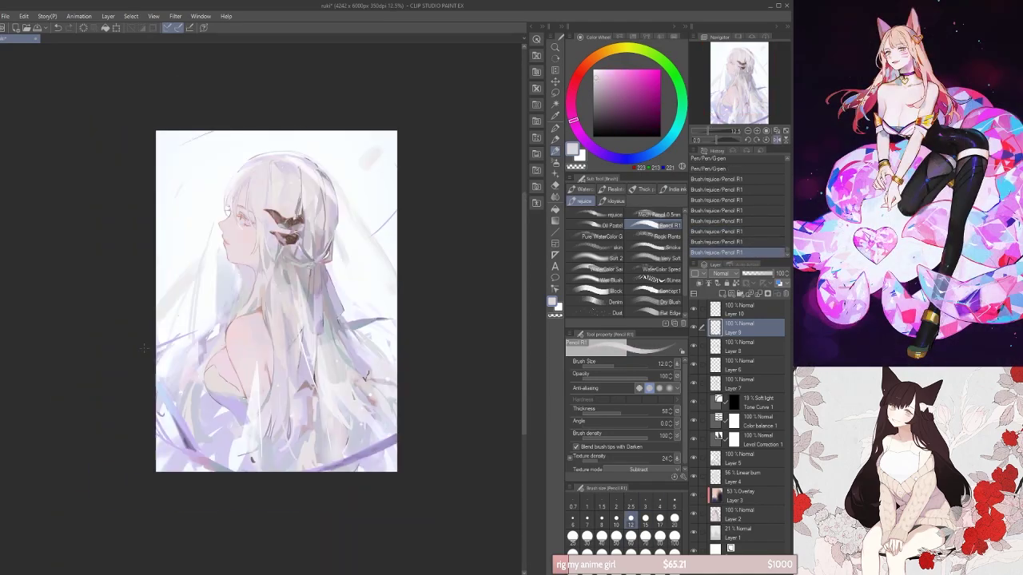
scroll(239, 319, "up", 1)
left_click(462, 356, "alt")
scroll(462, 356, "down", 2)
scroll(320, 320, "up", 2)
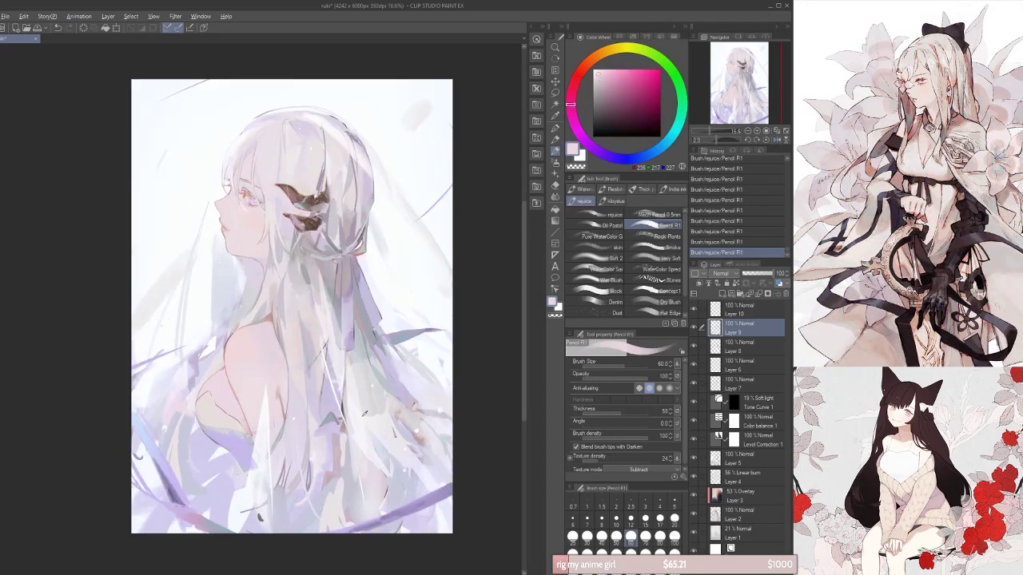
Step: Lighten the bodice with near-white Pencil R1 strokes at size 70 and try a lilac-grey stroke at size 250
key("bracketright")
left_click(364, 413, "alt")
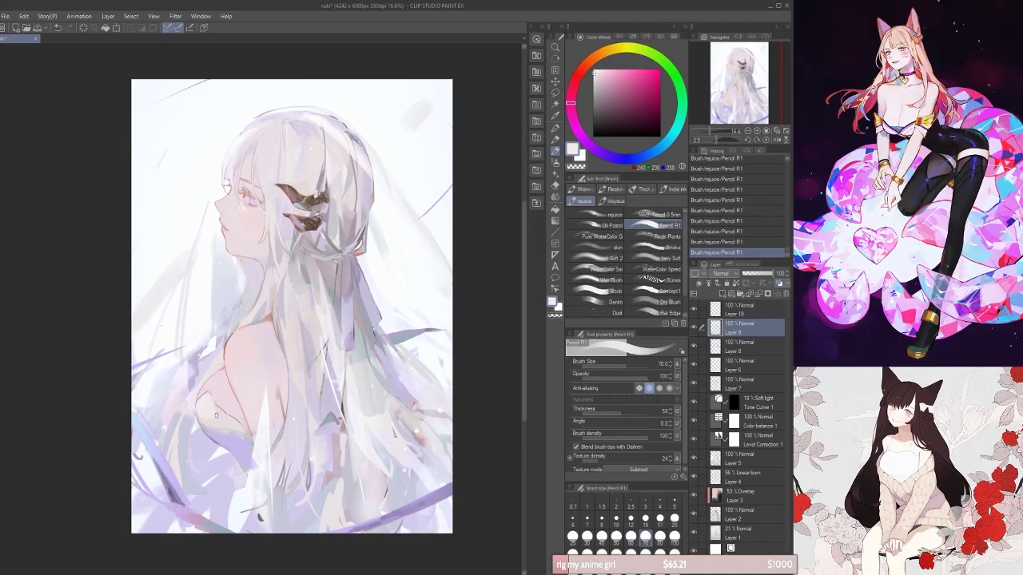
left_click(237, 428, "alt")
key("h")
scroll(141, 286, "down", 2)
scroll(264, 300, "up", 1)
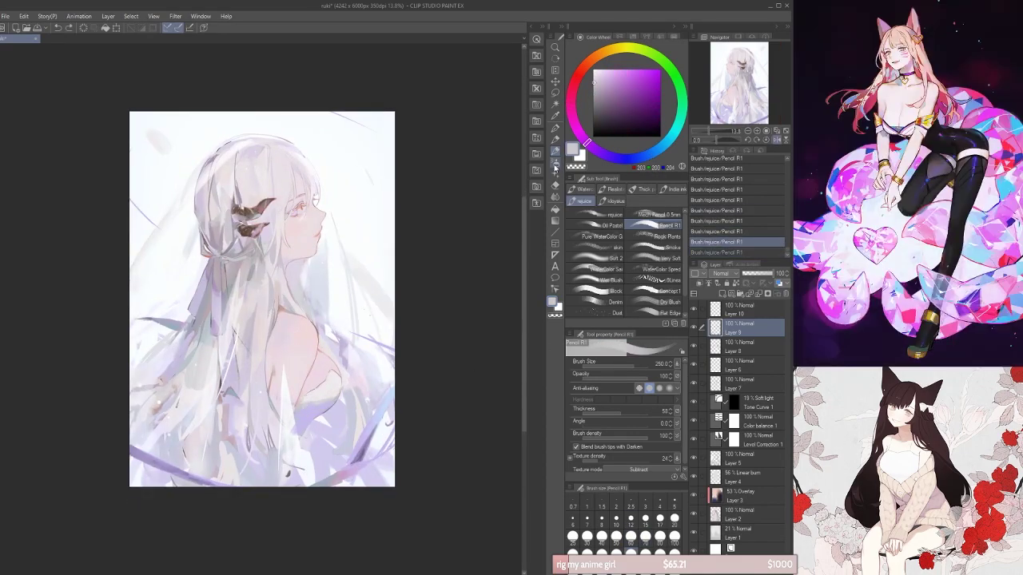
Step: Glaze pale blue-white strokes over the lower hair and dress with the Transparent watercolor brush at size 250
key("b")
left_click(320, 401, "alt")
left_click_drag(257, 310, 300, 425)
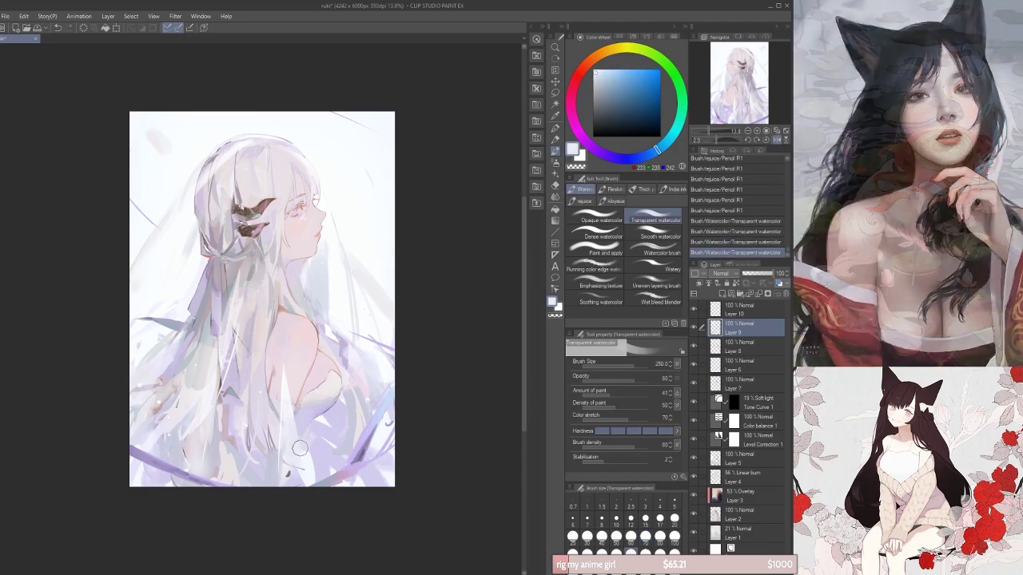
left_click(312, 432, "alt")
key("h")
key("ctrl+y")
key("ctrl+minus")
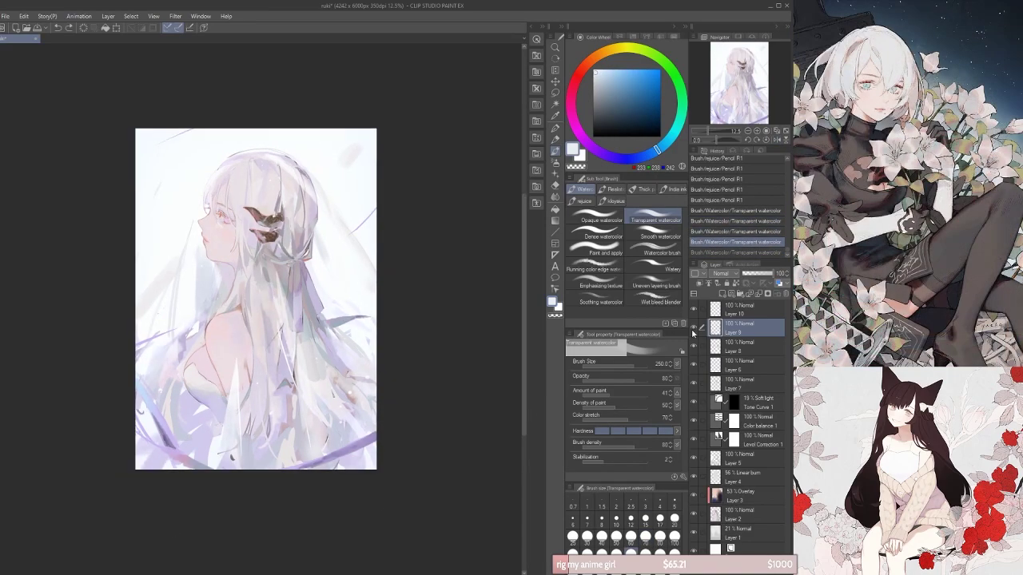
Step: Paint greyish-mauve and dull red detail strokes with the Opaque watercolor brush at size 20
key("ctrl+plus")
left_click(601, 219)
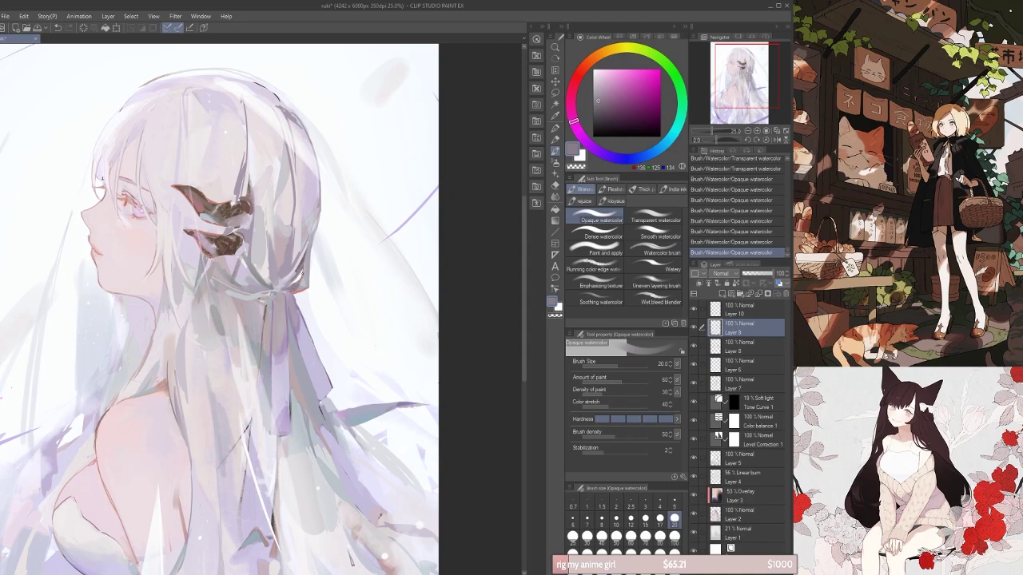
key("ctrl+minus")
key("h")
key("ctrl+plus")
key("h")
key("ctrl+minus")
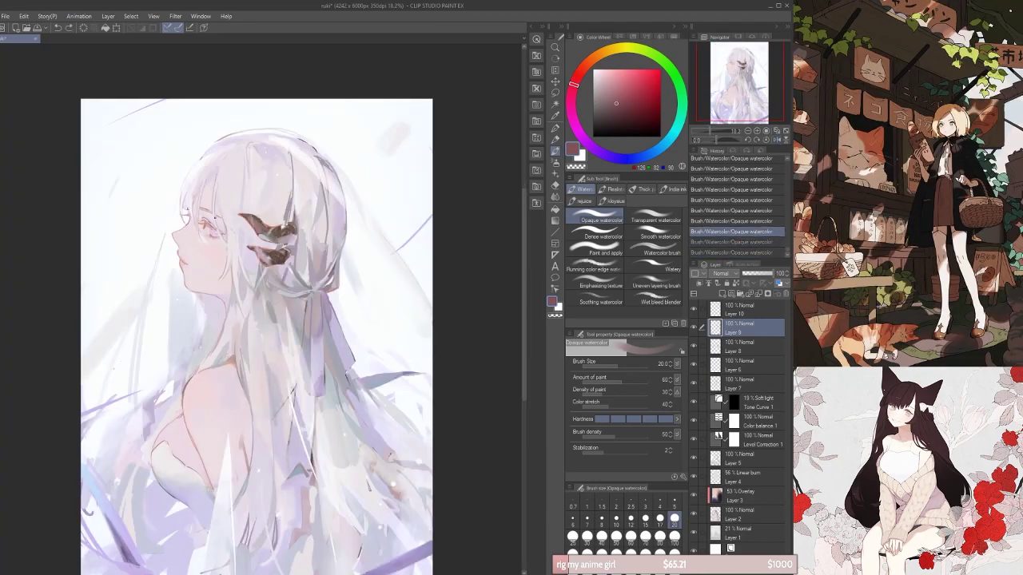
Step: Undo the last four Opaque watercolor strokes and redo six for a before-and-after comparison
key("ctrl+z")
key("ctrl+plus")
key("ctrl+minus")
key("ctrl+z")
key("ctrl+z")
key("ctrl+plus")
key("ctrl+minus")
key("ctrl+z")
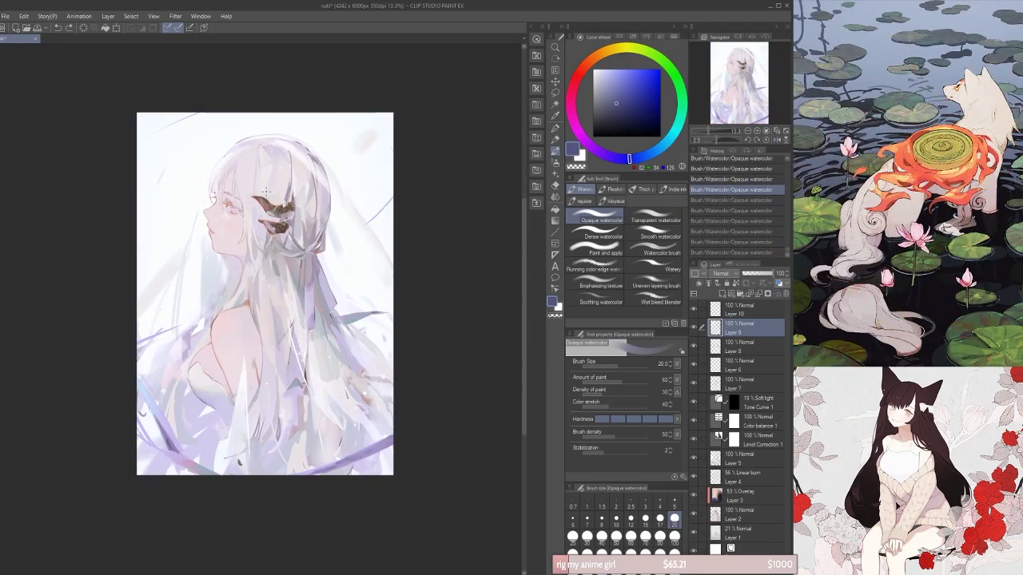
key("ctrl+plus")
key("ctrl+y")
key("ctrl+y")
key("ctrl+y")
key("ctrl+y")
key("ctrl+y")
key("ctrl+y")
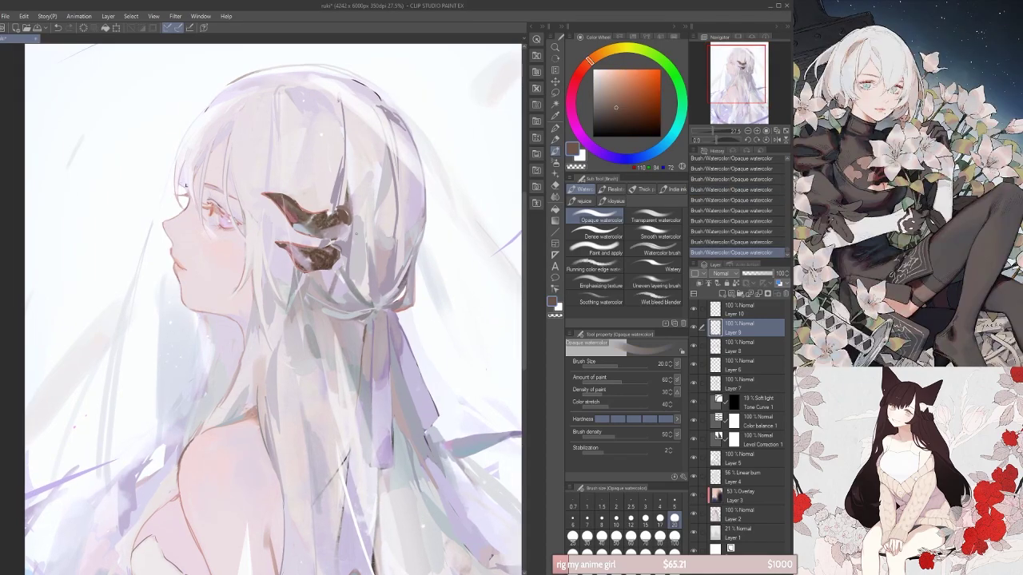
Step: Undo the last three strokes and paint blue accents on the hair ornament with Opaque watercolor at size 60
key("ctrl+z")
key("ctrl+z")
key("ctrl+z")
key("ctrl+minus")
key("ctrl+plus")
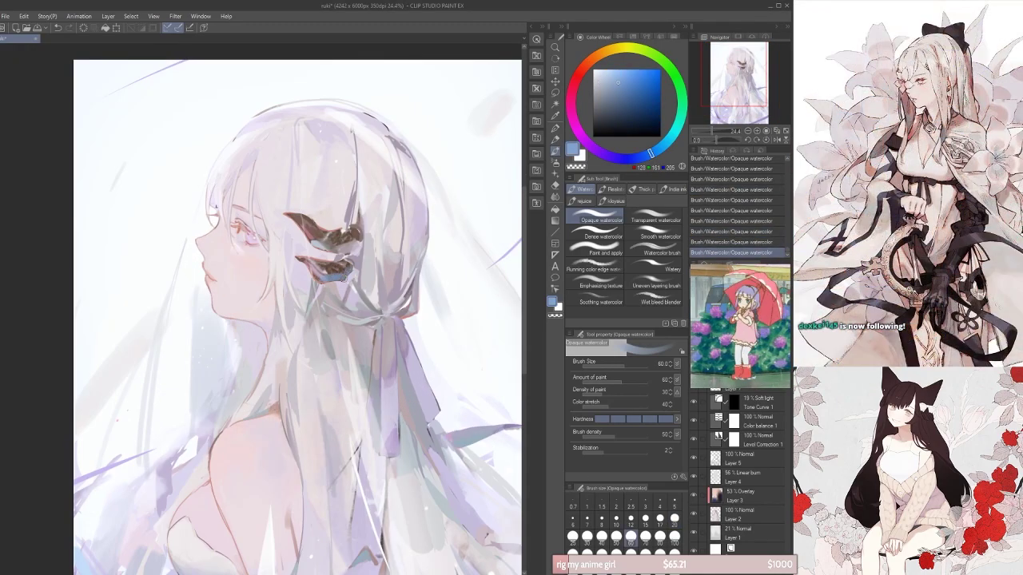
key("ctrl+minus")
key("ctrl+plus")
key("ctrl+minus")
key("ctrl+plus")
Step: Add lavender strokes beside the hair ornament with Opaque watercolor at size 60 and redo the undone strokes
key("ctrl+y")
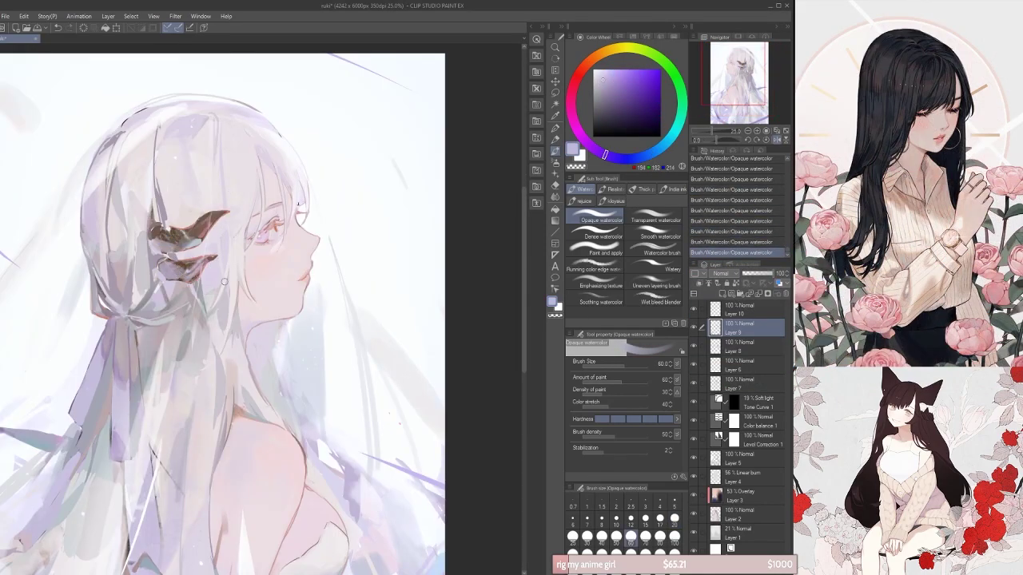
key("ctrl+minus")
key("ctrl+y")
key("ctrl+y")
key("ctrl+minus")
key("ctrl+plus")
key("ctrl+plus")
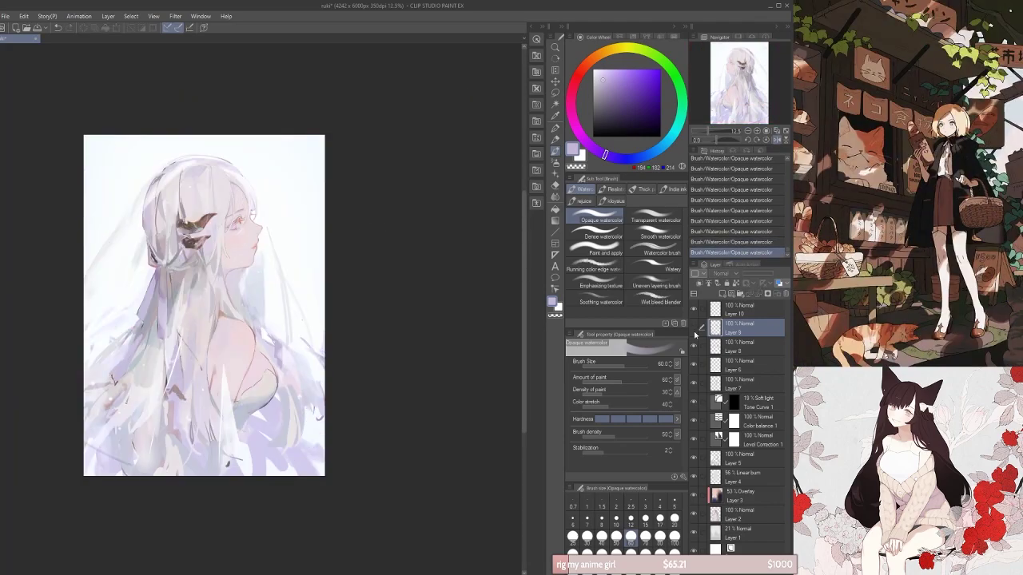
Step: Paint light blue strokes near the eye with the Opaque watercolor brush at size 20 and undo the last two
key("ctrl+minus")
key("ctrl+plus")
key("ctrl+plus")
key("ctrl+plus")
left_click(207, 232, "alt")
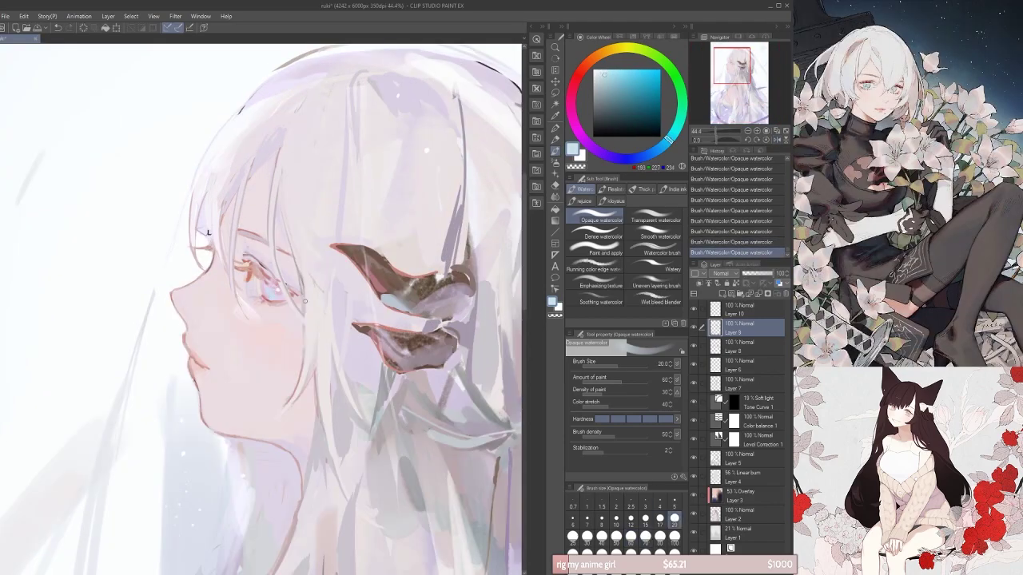
key("ctrl+minus")
key("ctrl+z")
key("ctrl+z")
Step: Sample a pale pink from the fringe and add Opaque watercolor strokes at size 20
left_click(215, 201, "alt")
key("ctrl+minus")
key("ctrl+plus")
key("ctrl+minus")
key("h")
key("h")
Step: Paste the clipboard content into the painting as a new layer
scroll(174, 160, "up", 1)
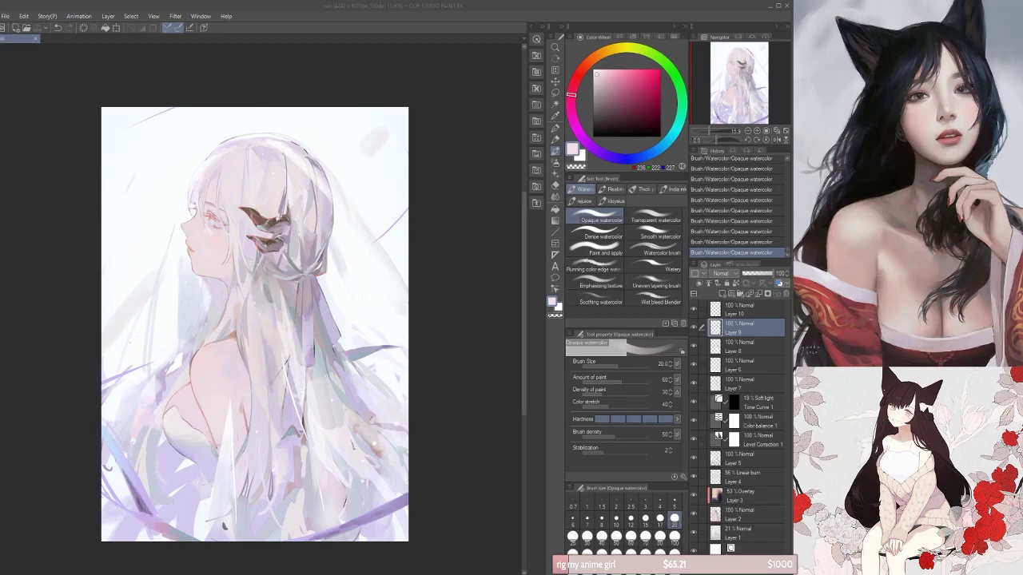
scroll(440, 301, "up", 1)
key("ctrl+v")
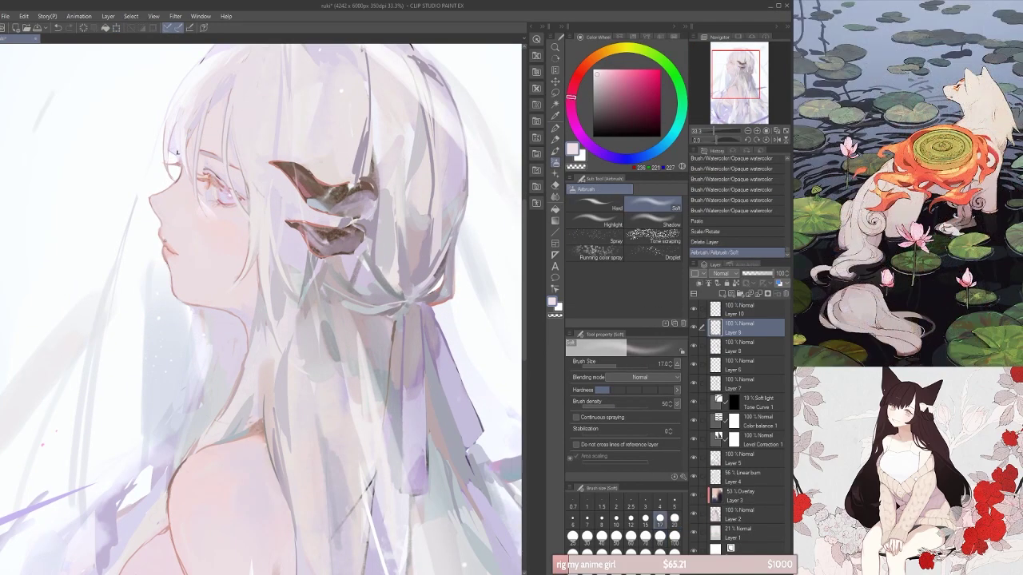
Step: Add pale pink strokes to the painting on Layer 9 with the Soft airbrush at size 17
scroll(263, 309, "down", 3)
scroll(263, 309, "up", 3)
scroll(263, 309, "down", 3)
scroll(264, 310, "up", 3)
scroll(264, 309, "down", 3)
scroll(264, 309, "up", 3)
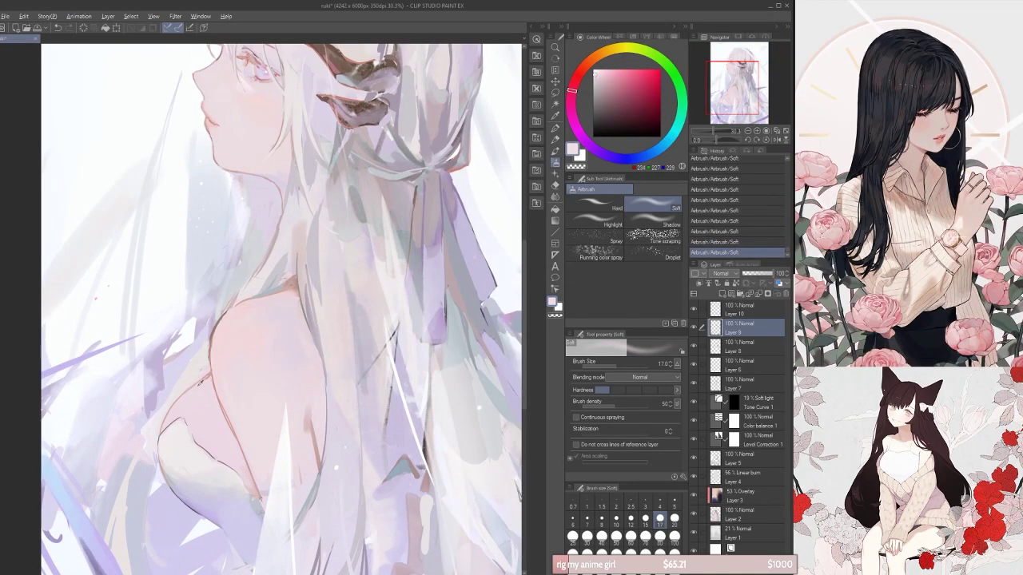
Step: Refine the lower edge of the bodice with pale lavender Opaque watercolor and G-pen strokes at size 17
key("b")
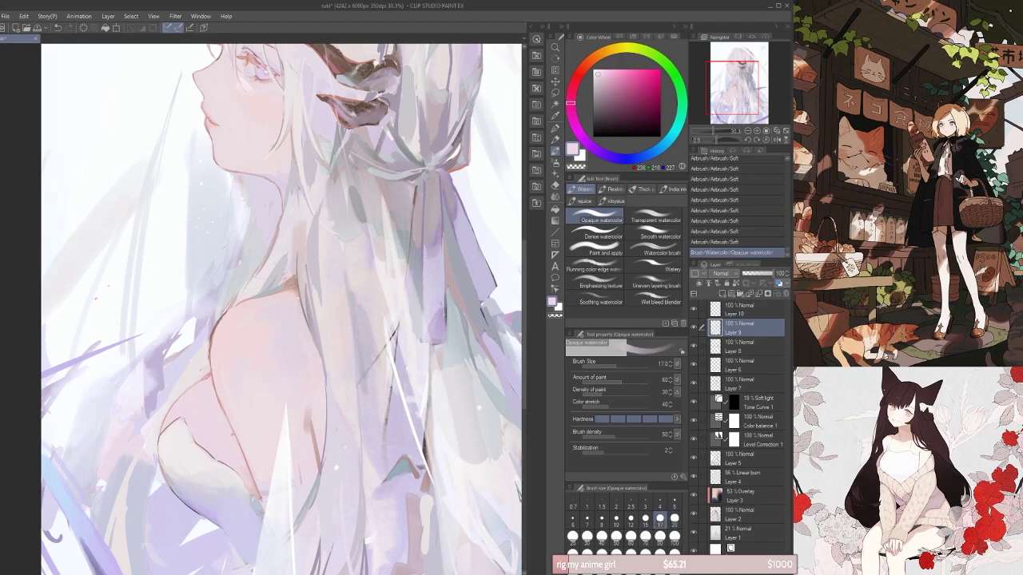
key("p")
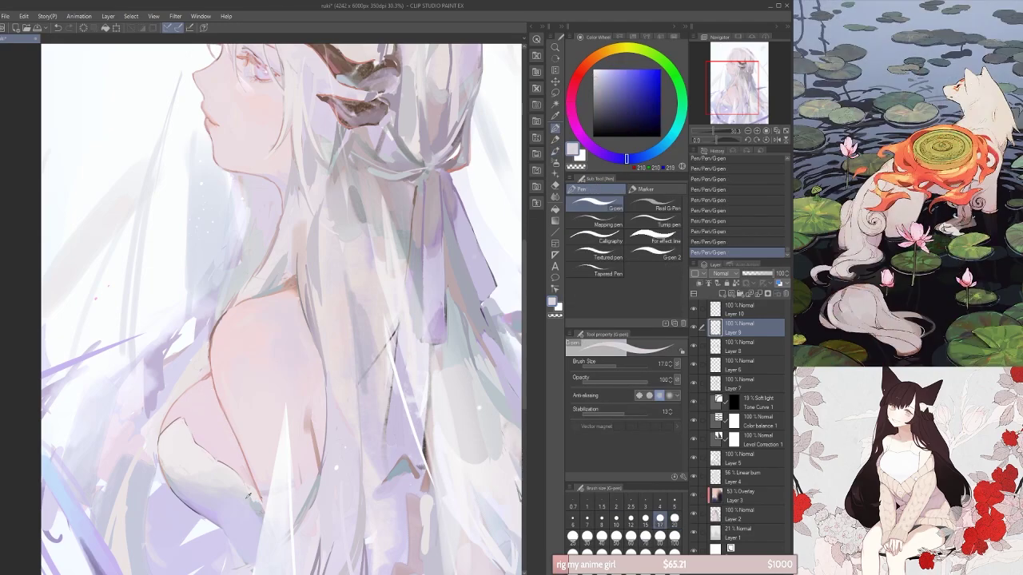
key("ctrl+z")
key("b")
key("p")
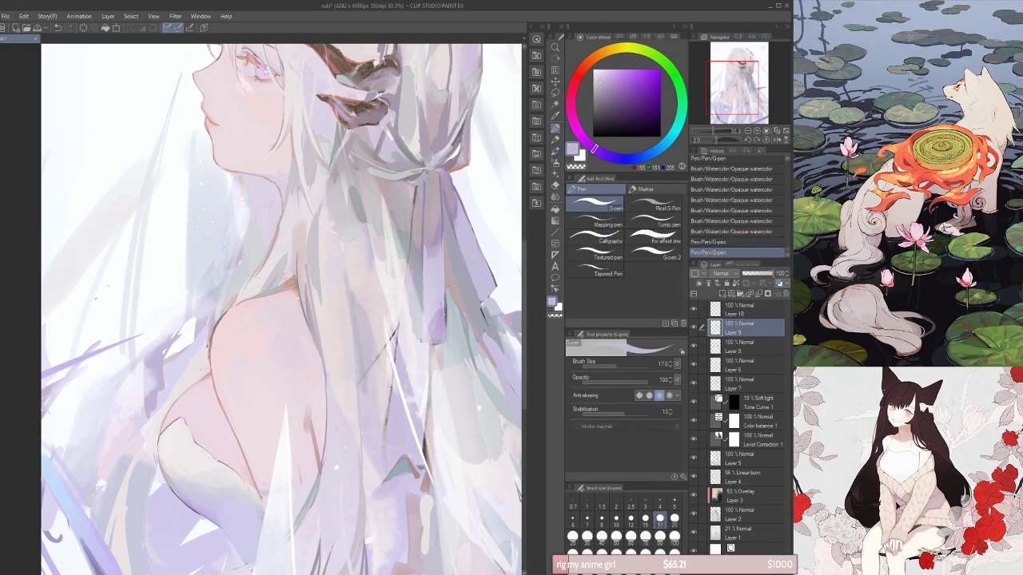
Step: Add bluish-white G-pen strokes at size 60 to the painting on Layer 9
scroll(240, 336, "down", 4)
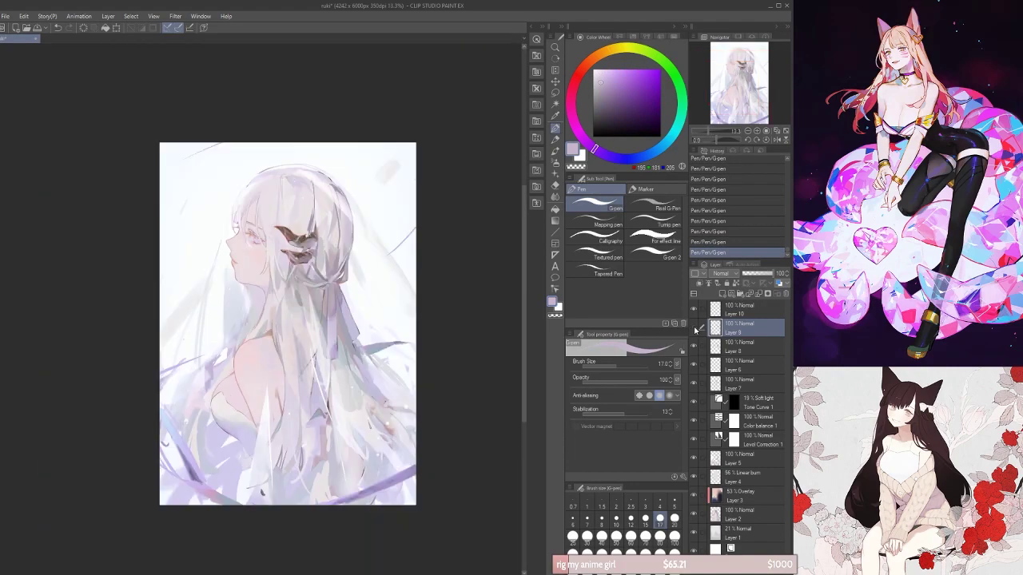
scroll(240, 335, "up", 2)
scroll(235, 409, "down", 1)
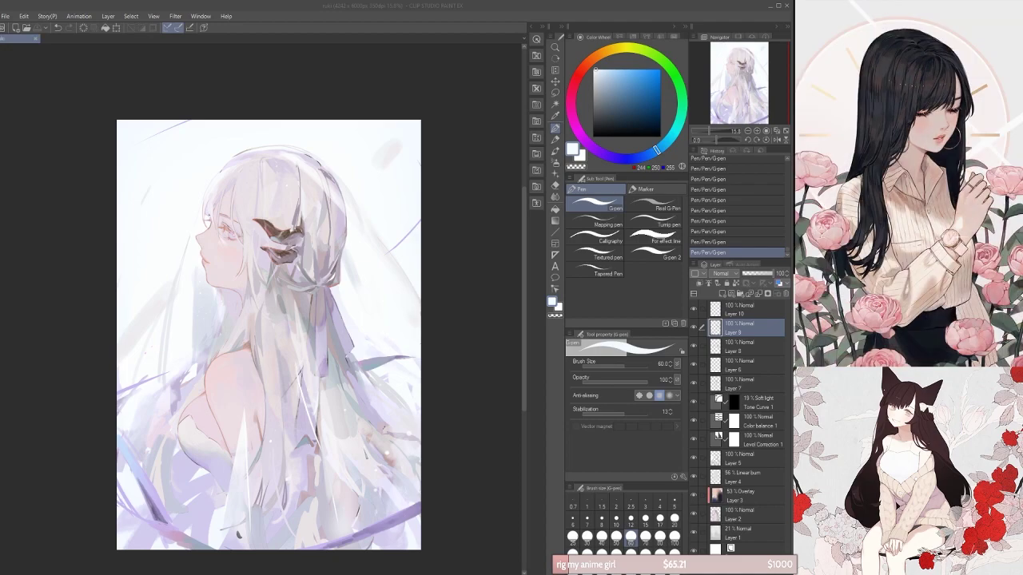
scroll(198, 431, "up", 1)
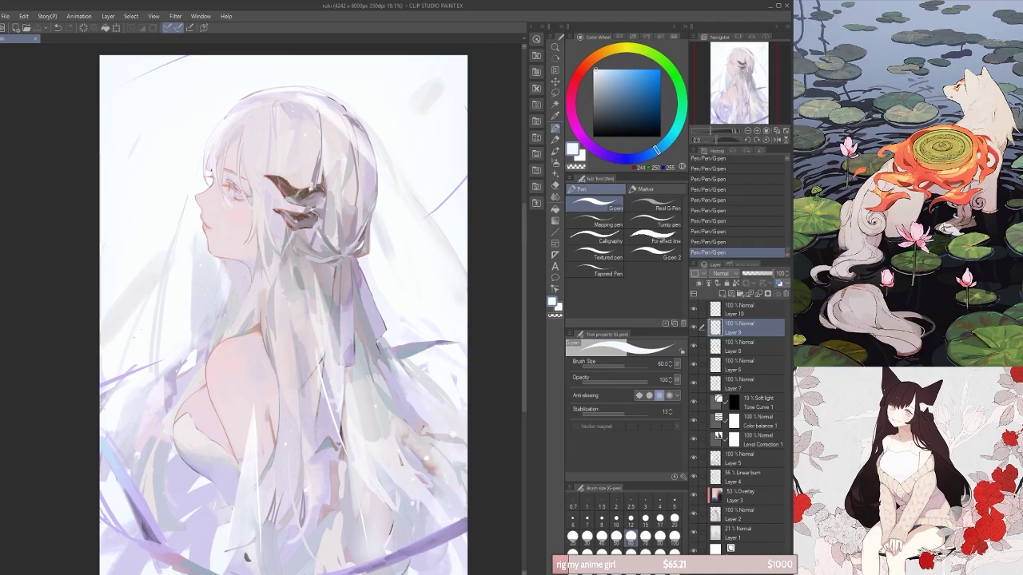
Step: Create a new raster layer and handwrite the artist's signature in muted purple with the G-pen at size 15, undoing unsatisfactory strokes
key("ctrl+shift+n")
key("ctrl+plus")
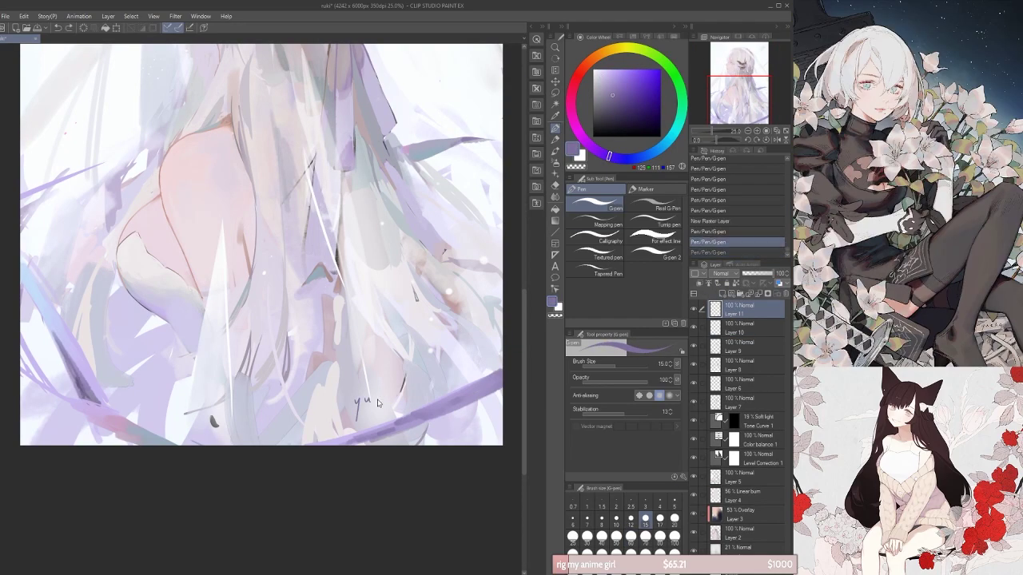
key("ctrl+z")
key("ctrl+plus")
key("ctrl+z")
key("ctrl+z")
key("ctrl+z")
left_click_drag(323, 382, 323, 414)
left_click_drag(346, 383, 447, 376)
Step: Scale down the handwritten signature and place it on the lavender area just below the bodice
key("ctrl+minus")
key("ctrl+t")
left_click_drag(301, 423, 130, 418)
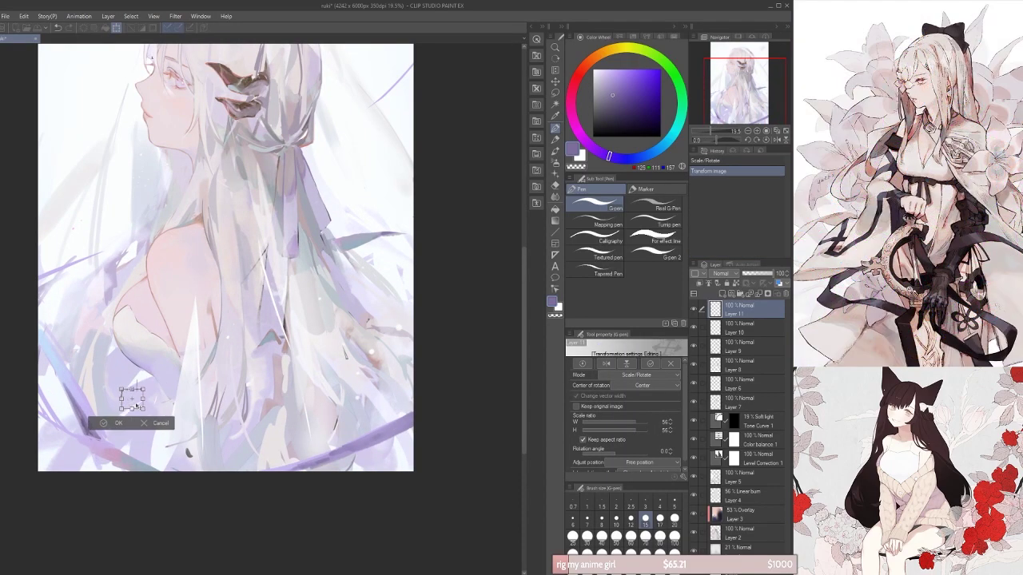
key("Return")
key("ctrl+plus")
key("ctrl+z")
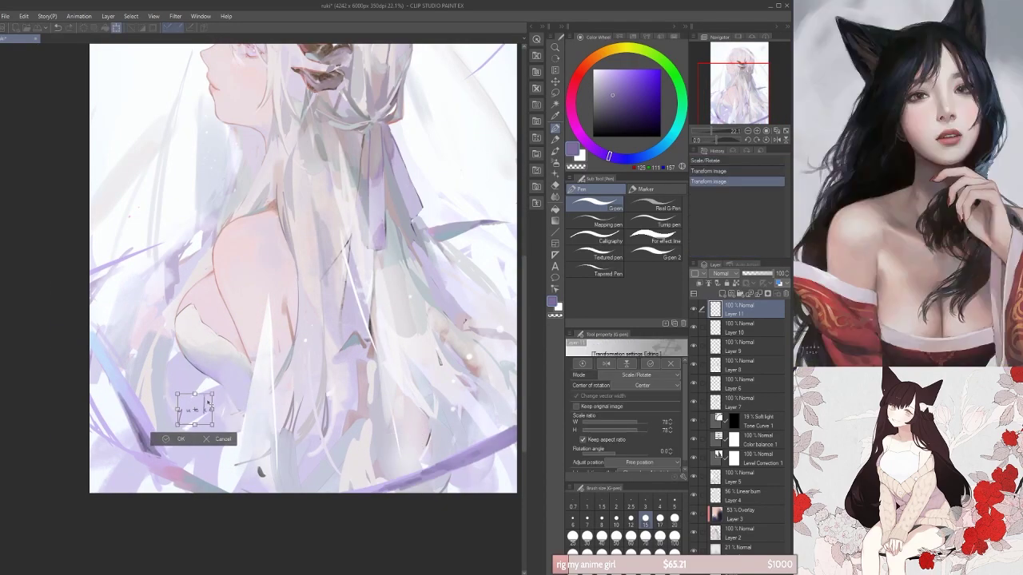
key("ctrl+y")
Step: Reduce the signature layer's opacity to 50%
key("ctrl+minus")
key("ctrl+minus")
left_click_drag(774, 274, 758, 275)
left_click_drag(422, 130, 376, 142)
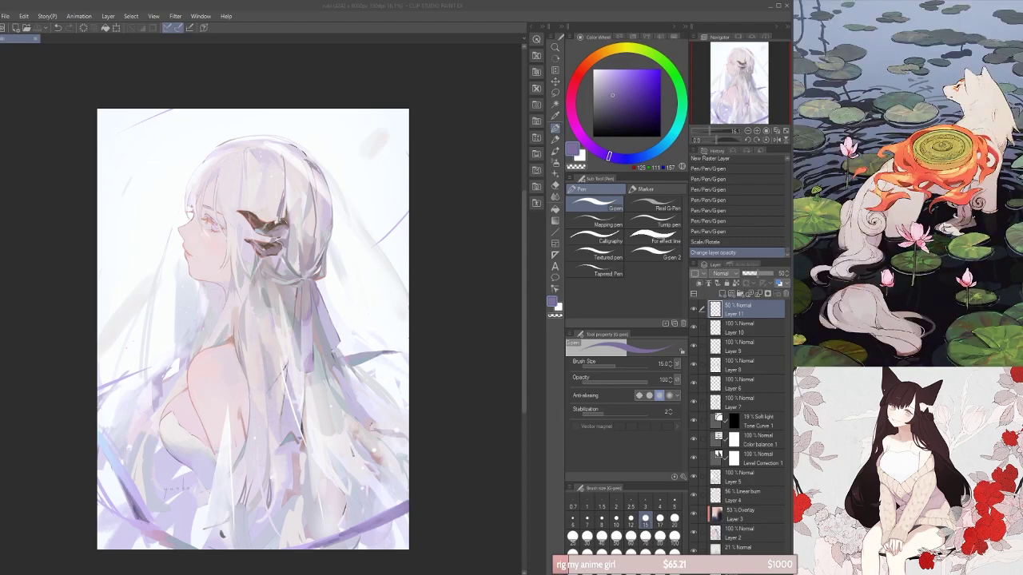
key("ctrl+plus")
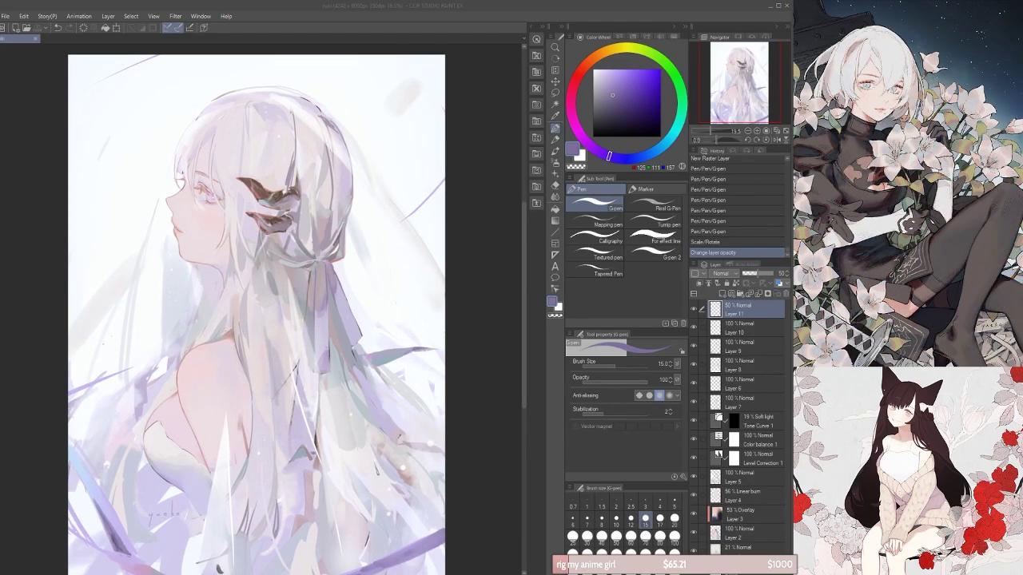